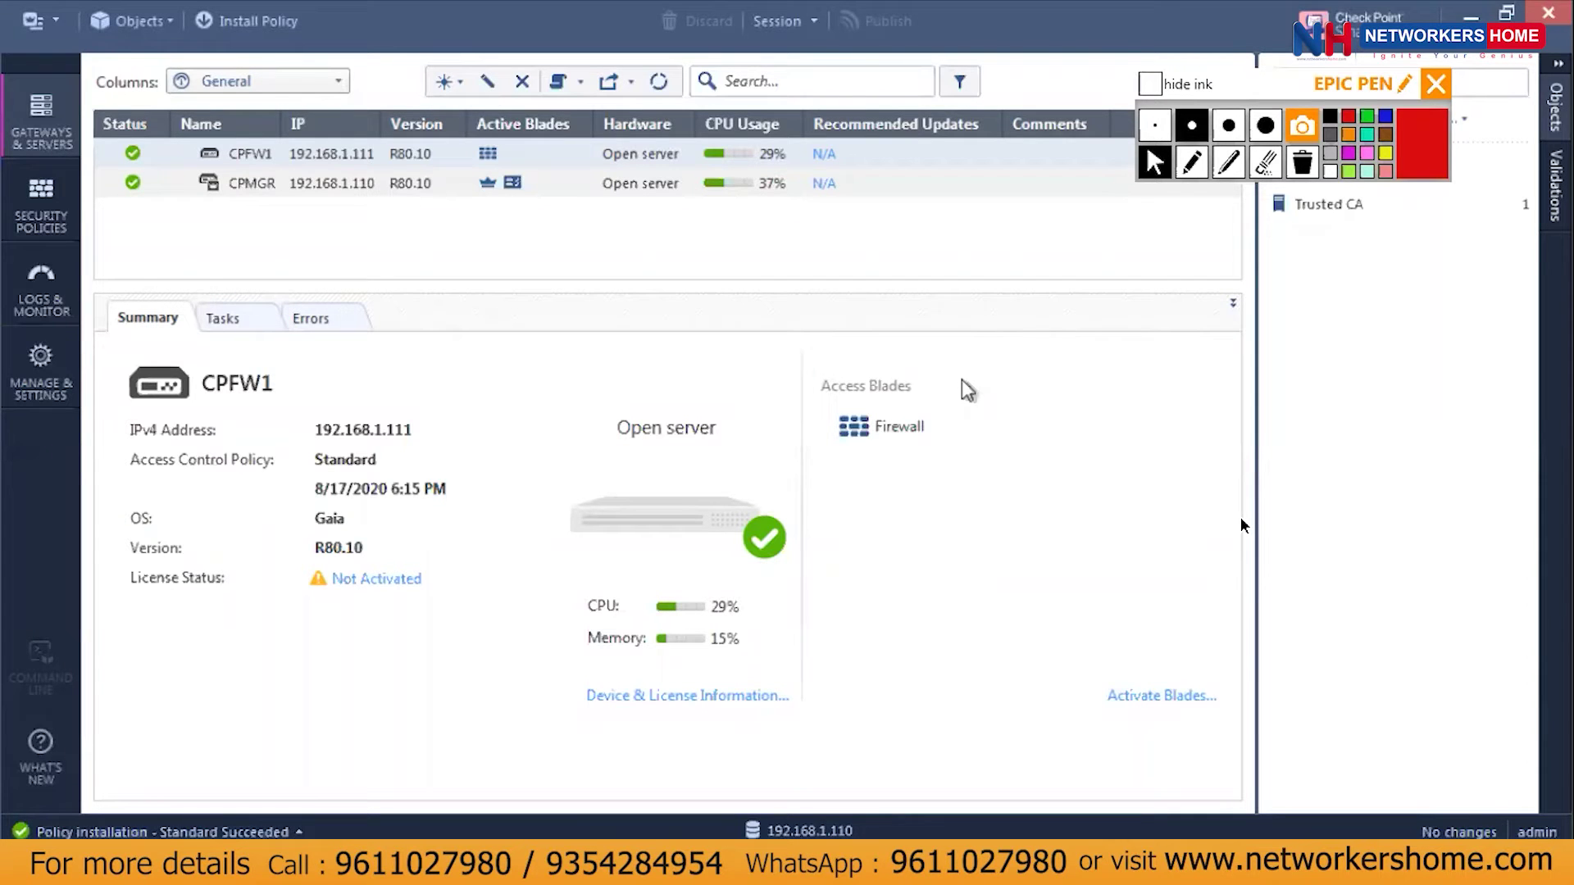
- Handwrite 'Compatibility' and 'Change/Reset SIC act key' notes over the gateway summary, then clear the ink
{"action": "left_click", "coordinate": [1191, 161]}
{"action": "mouse_move", "coordinate": [874, 329]}
{"action": "left_mouse_down"}
{"action": "mouse_move", "coordinate": [898, 364]}
{"action": "mouse_move", "coordinate": [959, 373]}
{"action": "mouse_move", "coordinate": [1111, 315]}
{"action": "mouse_move", "coordinate": [1094, 340]}
{"action": "mouse_move", "coordinate": [1130, 275]}
{"action": "mouse_move", "coordinate": [1188, 345]}
{"action": "mouse_move", "coordinate": [751, 361]}
{"action": "mouse_move", "coordinate": [766, 467]}
{"action": "mouse_move", "coordinate": [775, 446]}
{"action": "mouse_move", "coordinate": [766, 484]}
{"action": "left_mouse_up"}
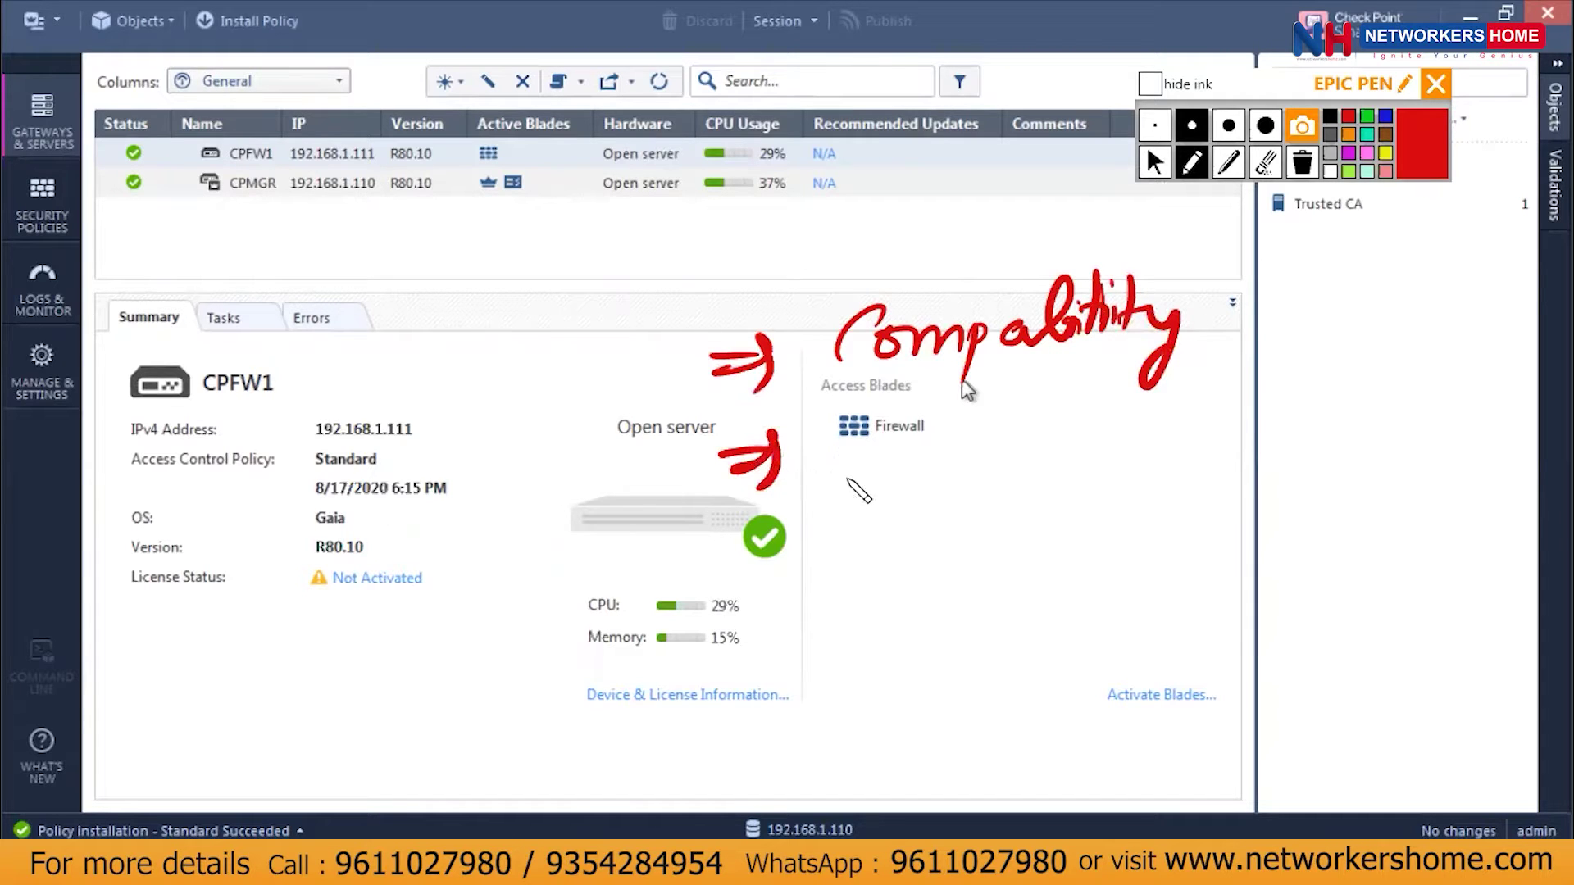
{"action": "mouse_move", "coordinate": [892, 420]}
{"action": "left_mouse_down"}
{"action": "mouse_move", "coordinate": [869, 428]}
{"action": "mouse_move", "coordinate": [931, 469]}
{"action": "mouse_move", "coordinate": [1057, 449]}
{"action": "mouse_move", "coordinate": [1090, 479]}
{"action": "mouse_move", "coordinate": [1381, 394]}
{"action": "mouse_move", "coordinate": [1387, 457]}
{"action": "mouse_move", "coordinate": [1317, 491]}
{"action": "mouse_move", "coordinate": [1421, 480]}
{"action": "mouse_move", "coordinate": [1529, 495]}
{"action": "left_mouse_up"}
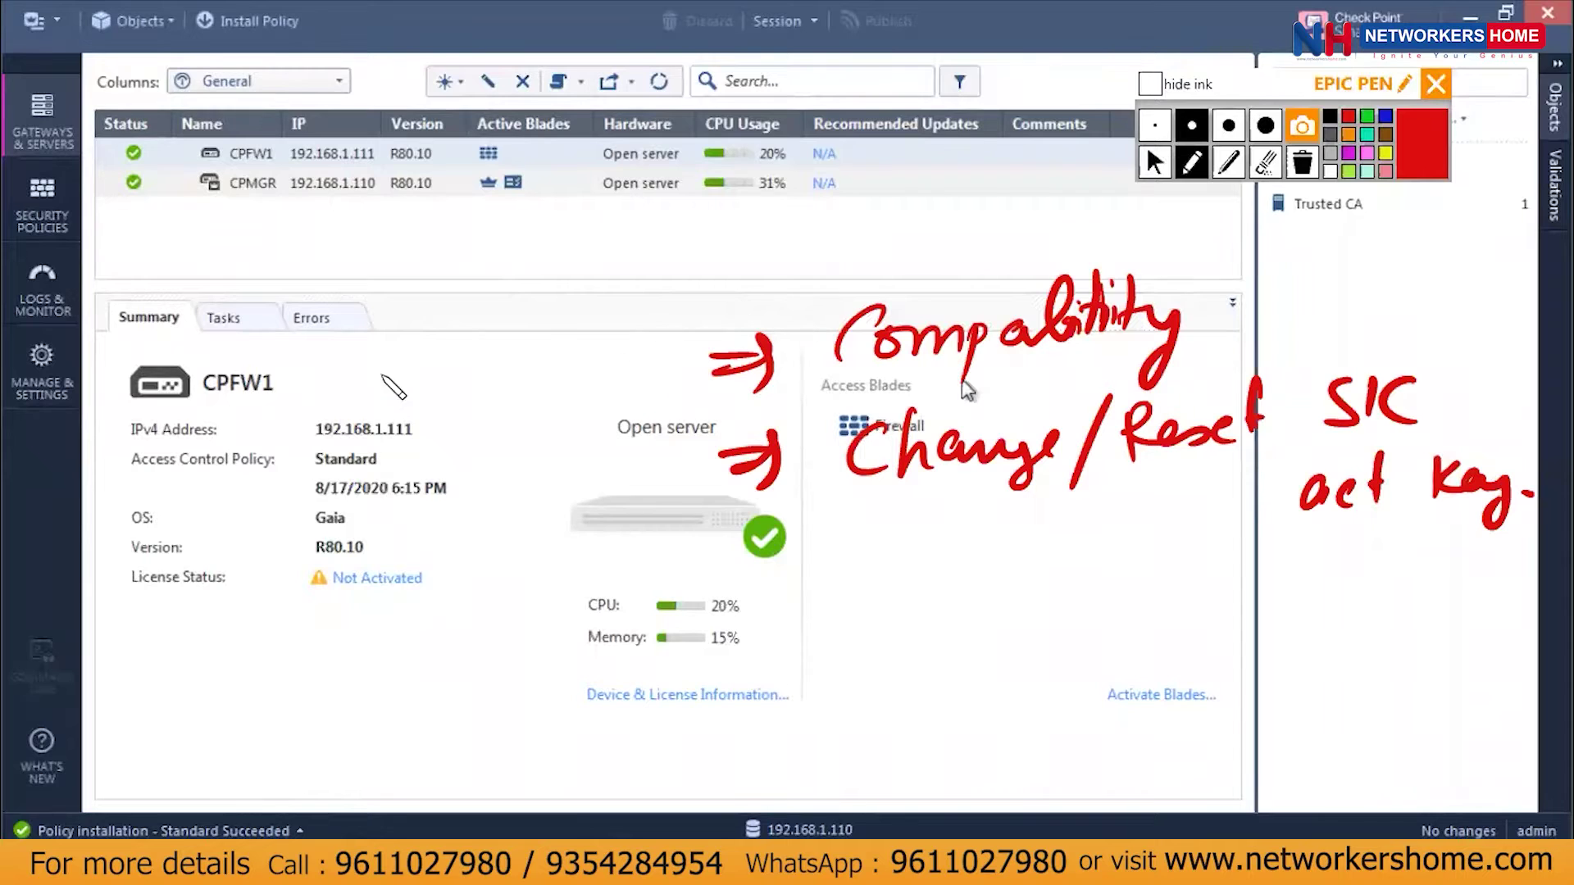
{"action": "left_click", "coordinate": [350, 490]}
{"action": "left_click", "coordinate": [1302, 162]}
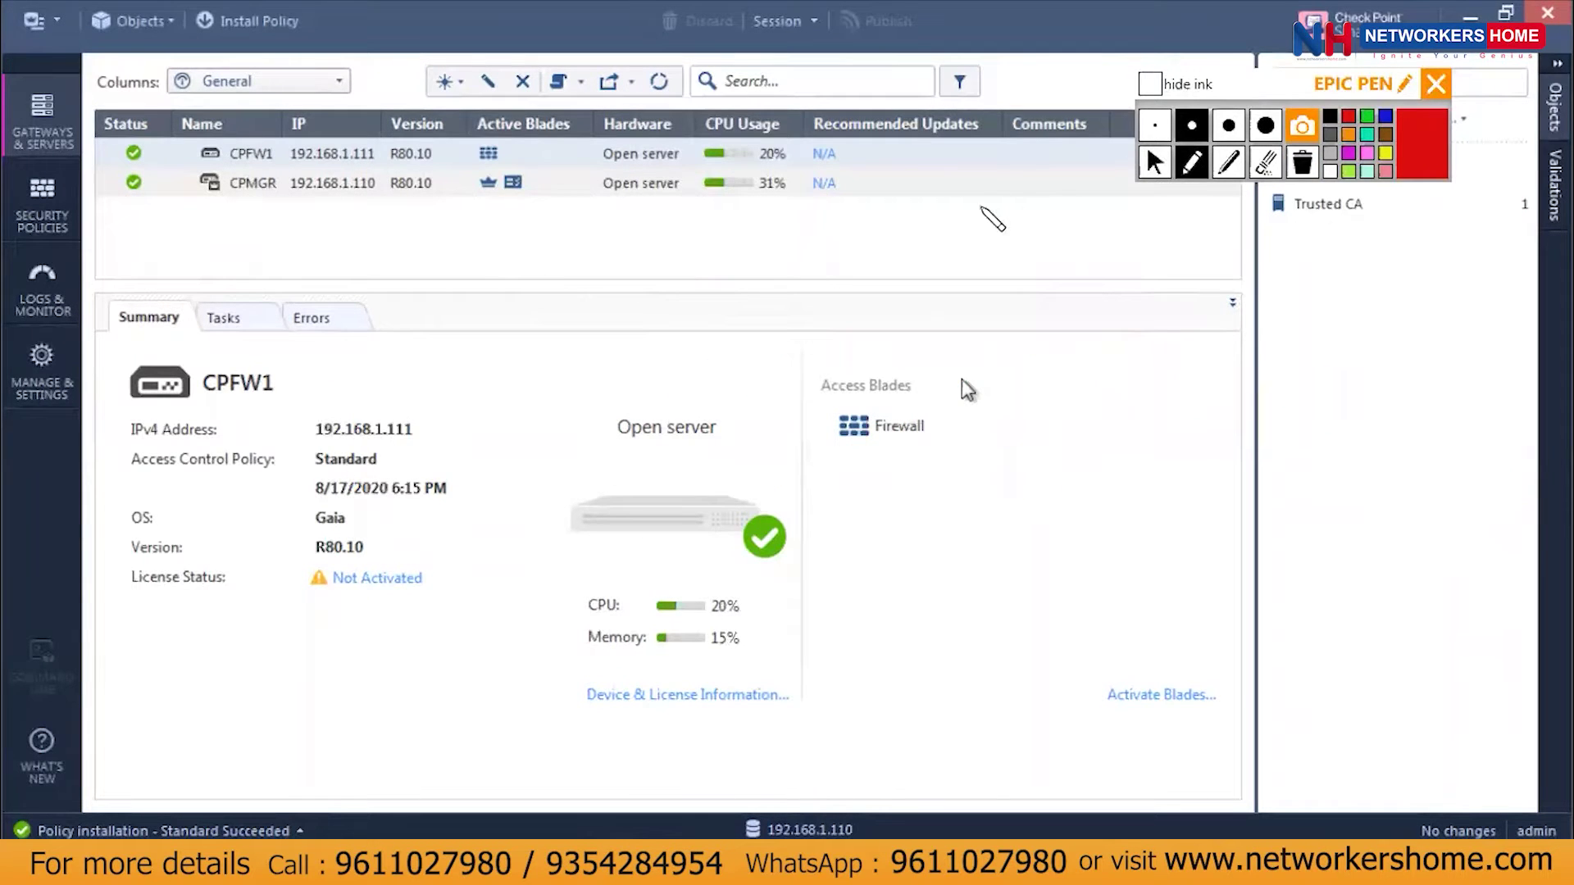
- In blue, draw the manager box labelled R80.20 and two gateway boxes, writing R75.20 under the second
{"action": "left_click", "coordinate": [1384, 119]}
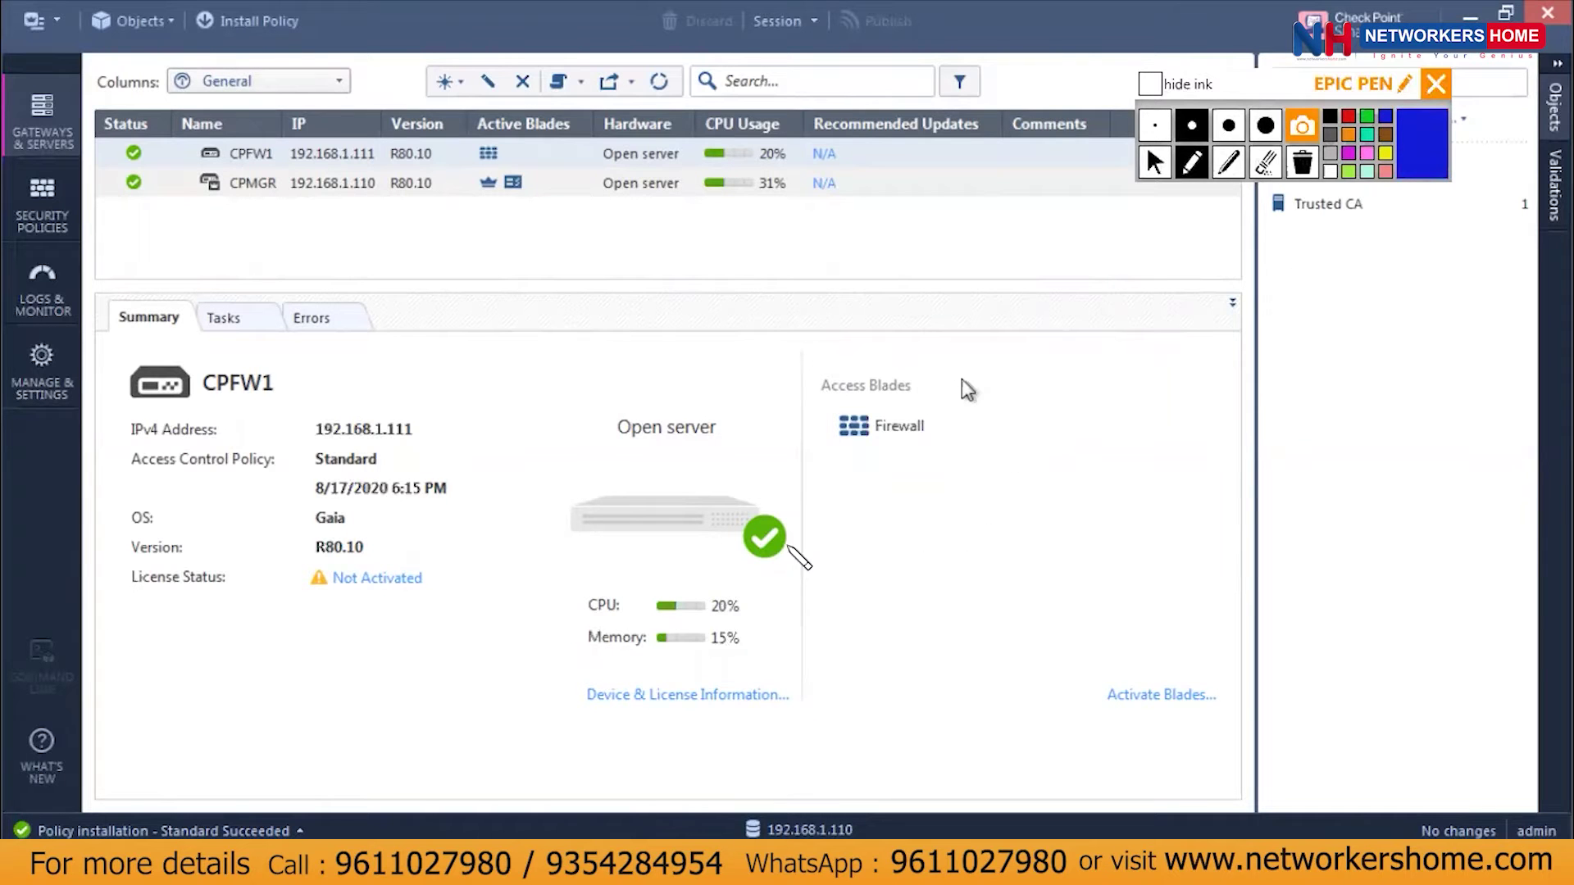
{"action": "mouse_move", "coordinate": [844, 499]}
{"action": "left_mouse_down"}
{"action": "mouse_move", "coordinate": [892, 495]}
{"action": "mouse_move", "coordinate": [854, 562]}
{"action": "mouse_move", "coordinate": [839, 474]}
{"action": "mouse_move", "coordinate": [923, 467]}
{"action": "left_mouse_up"}
{"action": "mouse_move", "coordinate": [823, 582]}
{"action": "left_mouse_down"}
{"action": "mouse_move", "coordinate": [844, 613]}
{"action": "mouse_move", "coordinate": [916, 587]}
{"action": "mouse_move", "coordinate": [941, 597]}
{"action": "left_mouse_up"}
{"action": "left_click_drag", "start_coordinate": [958, 570], "coordinate": [958, 572]}
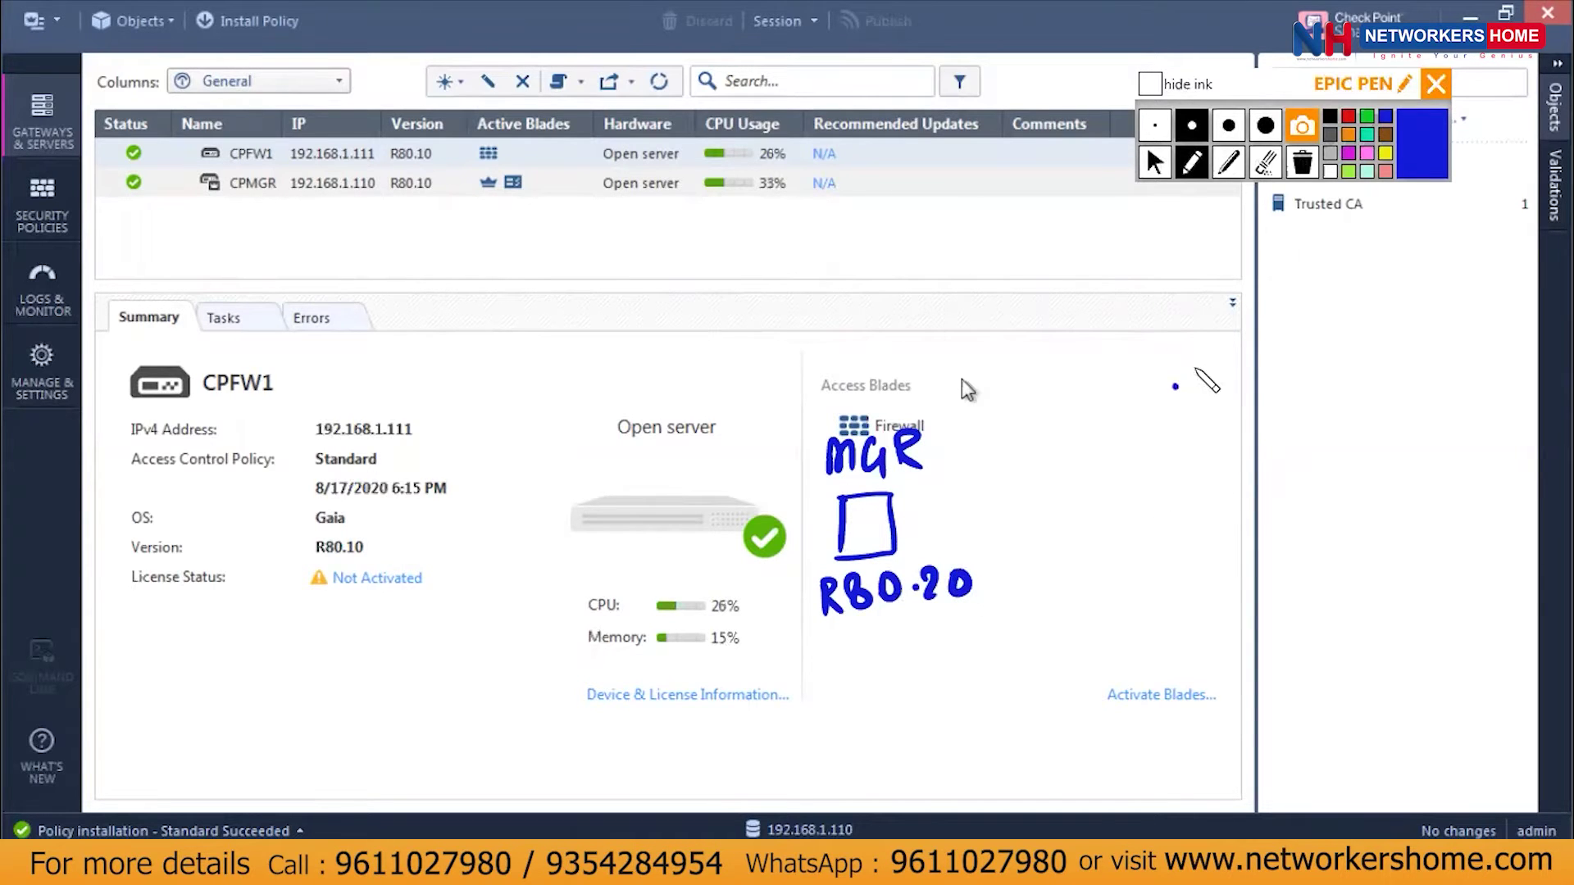
{"action": "mouse_move", "coordinate": [1165, 434]}
{"action": "left_mouse_down"}
{"action": "mouse_move", "coordinate": [1162, 537]}
{"action": "mouse_move", "coordinate": [1222, 590]}
{"action": "mouse_move", "coordinate": [1254, 553]}
{"action": "left_mouse_up"}
{"action": "mouse_move", "coordinate": [1361, 414]}
{"action": "left_mouse_down"}
{"action": "mouse_move", "coordinate": [1363, 496]}
{"action": "mouse_move", "coordinate": [1422, 504]}
{"action": "mouse_move", "coordinate": [1354, 512]}
{"action": "left_mouse_up"}
{"action": "mouse_move", "coordinate": [1330, 545]}
{"action": "left_mouse_down"}
{"action": "mouse_move", "coordinate": [1336, 578]}
{"action": "mouse_move", "coordinate": [1374, 551]}
{"action": "mouse_move", "coordinate": [1482, 539]}
{"action": "mouse_move", "coordinate": [1485, 563]}
{"action": "left_mouse_up"}
{"action": "left_click", "coordinate": [1317, 520]}
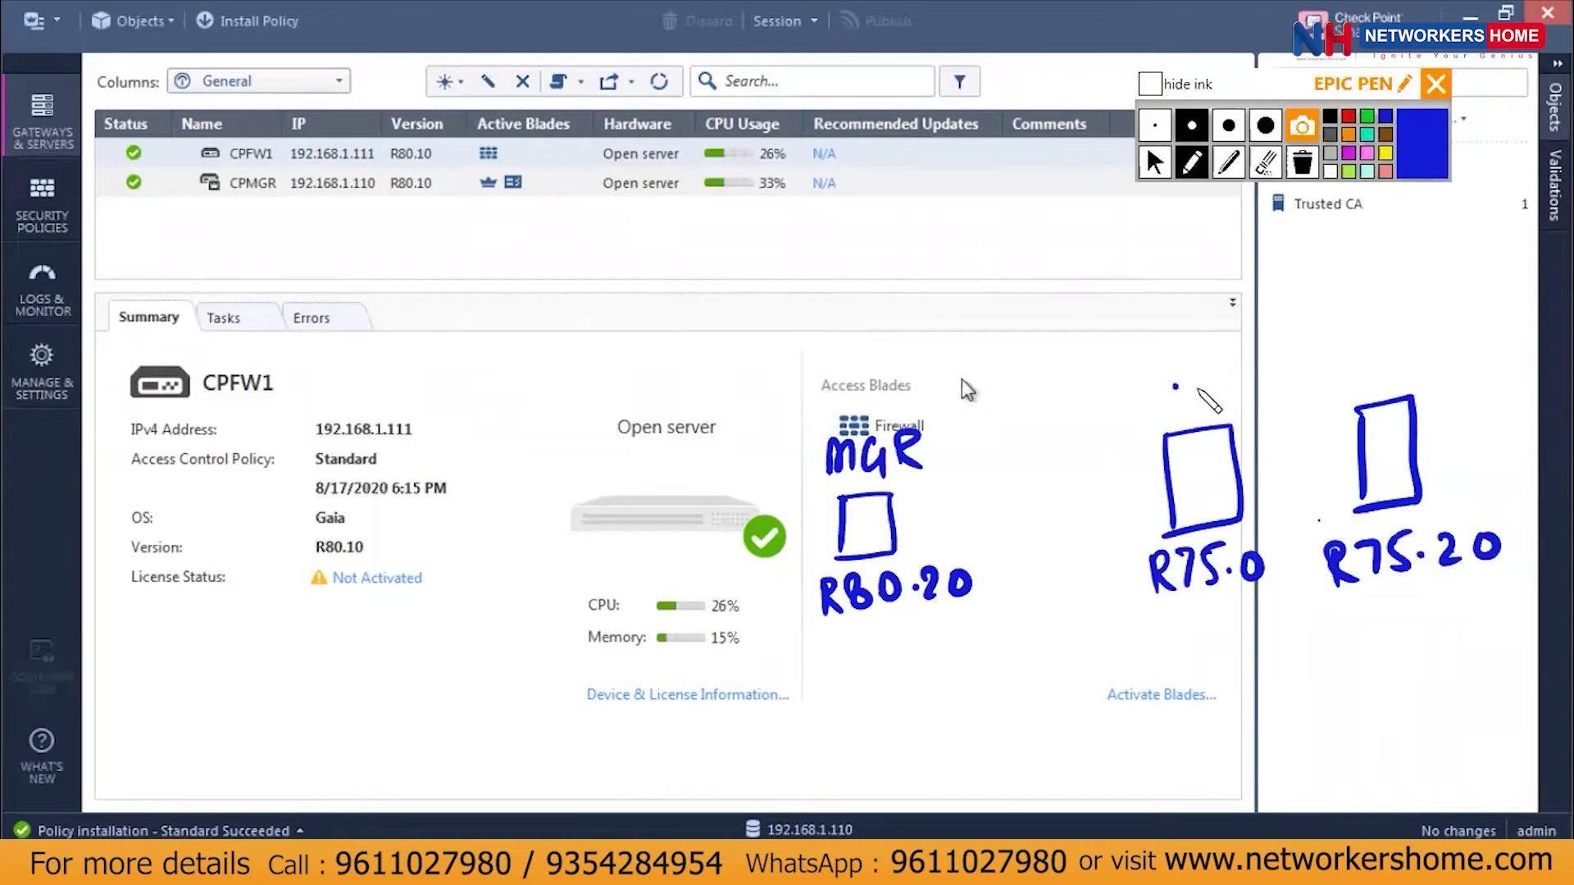
{"action": "mouse_move", "coordinate": [1172, 385]}
{"action": "left_mouse_down"}
{"action": "mouse_move", "coordinate": [1175, 418]}
{"action": "mouse_move", "coordinate": [1201, 380]}
{"action": "left_mouse_up"}
- Label the gateway boxes FW1 and FW2, with G1 and G2 above them
{"action": "left_click_drag", "start_coordinate": [1177, 402], "coordinate": [1196, 399]}
{"action": "mouse_move", "coordinate": [1206, 383]}
{"action": "left_mouse_down"}
{"action": "mouse_move", "coordinate": [1222, 410]}
{"action": "mouse_move", "coordinate": [1244, 384]}
{"action": "mouse_move", "coordinate": [1253, 410]}
{"action": "left_mouse_up"}
{"action": "mouse_move", "coordinate": [1344, 361]}
{"action": "left_mouse_down"}
{"action": "mouse_move", "coordinate": [1346, 392]}
{"action": "mouse_move", "coordinate": [1386, 358]}
{"action": "left_mouse_up"}
{"action": "mouse_move", "coordinate": [1348, 379]}
{"action": "left_mouse_down"}
{"action": "mouse_move", "coordinate": [1422, 361]}
{"action": "mouse_move", "coordinate": [1452, 379]}
{"action": "left_mouse_up"}
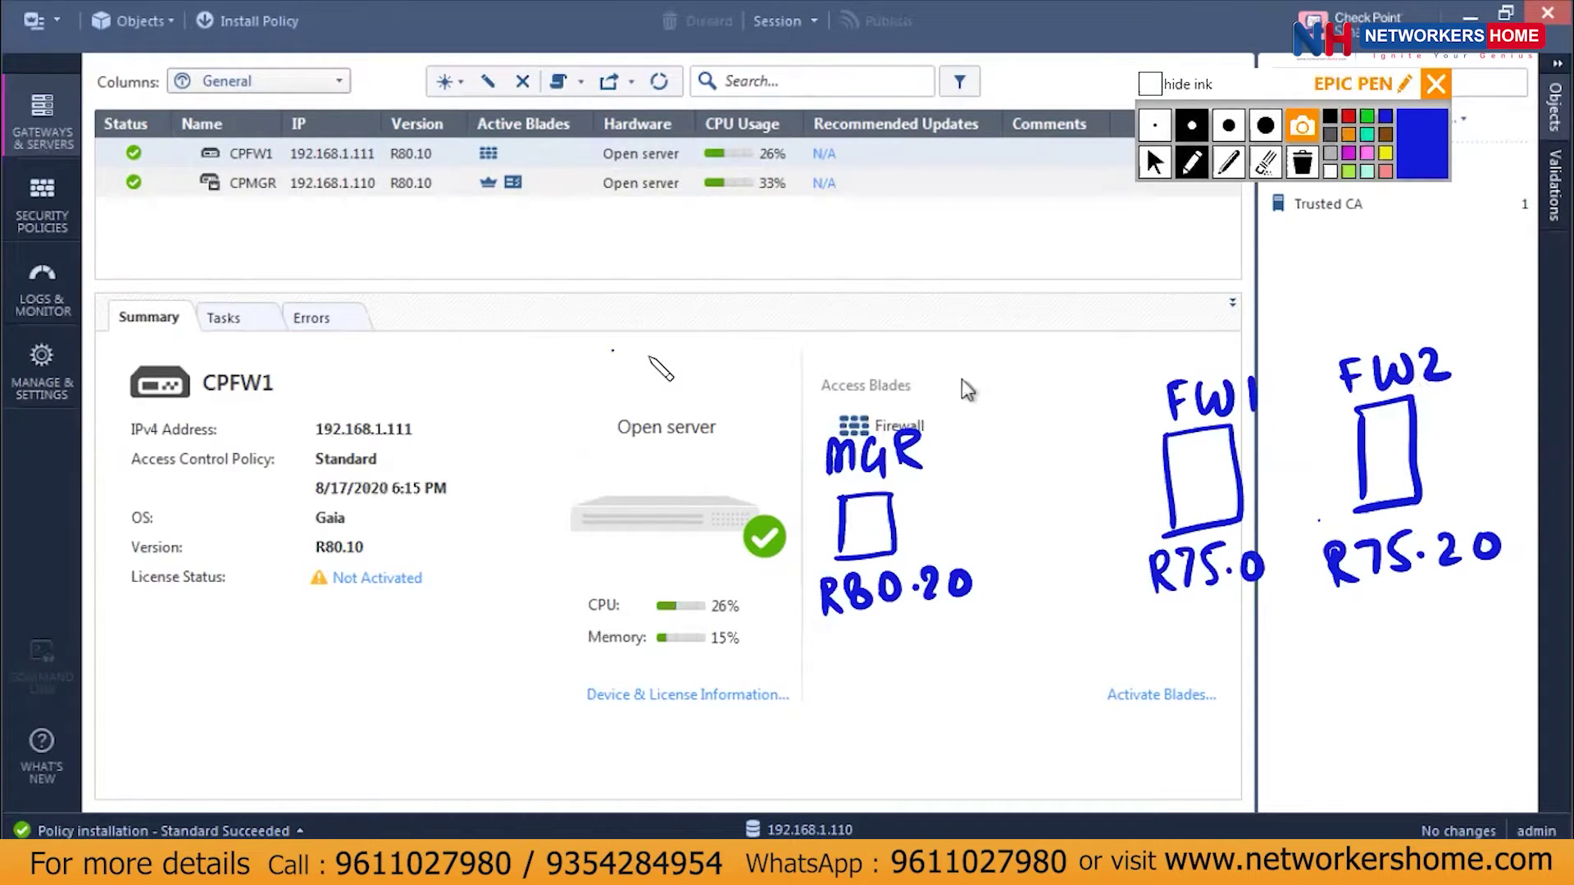
{"action": "left_click_drag", "start_coordinate": [916, 444], "coordinate": [928, 441]}
{"action": "mouse_move", "coordinate": [1177, 324]}
{"action": "left_mouse_down"}
{"action": "mouse_move", "coordinate": [1165, 360]}
{"action": "mouse_move", "coordinate": [1184, 345]}
{"action": "left_mouse_up"}
{"action": "mouse_move", "coordinate": [1385, 304]}
{"action": "left_mouse_down"}
{"action": "mouse_move", "coordinate": [1377, 336]}
{"action": "mouse_move", "coordinate": [1431, 336]}
{"action": "left_mouse_up"}
{"action": "left_click_drag", "start_coordinate": [1209, 326], "coordinate": [1205, 358]}
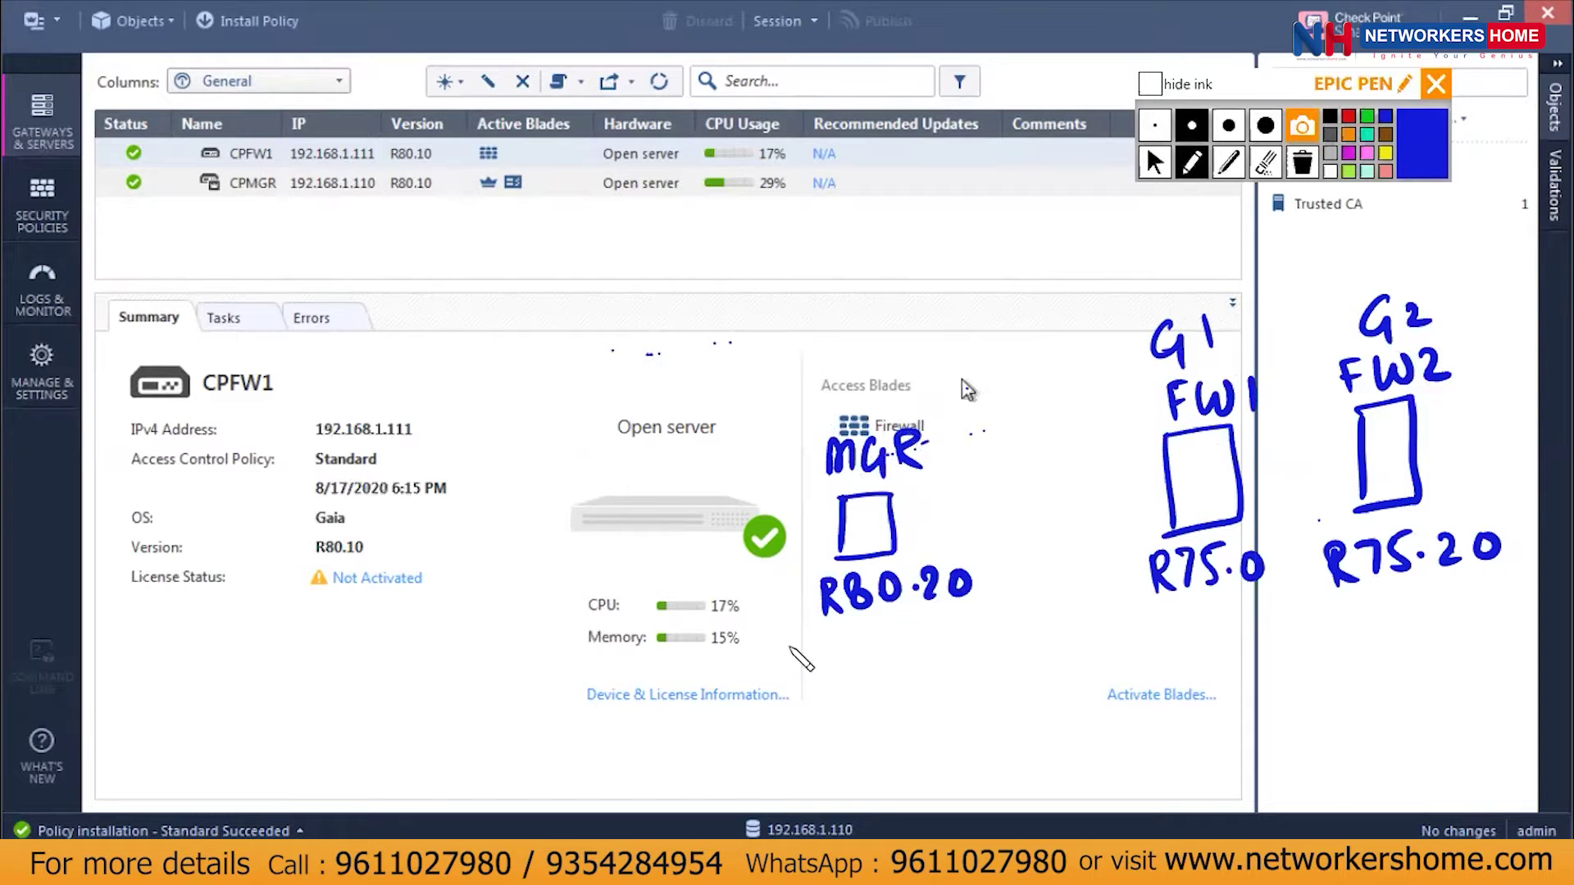
- Underline R80.20 and R75.0, then in red draw the R80.20–FW1 link and cross it out
{"action": "left_click_drag", "start_coordinate": [824, 645], "coordinate": [992, 609]}
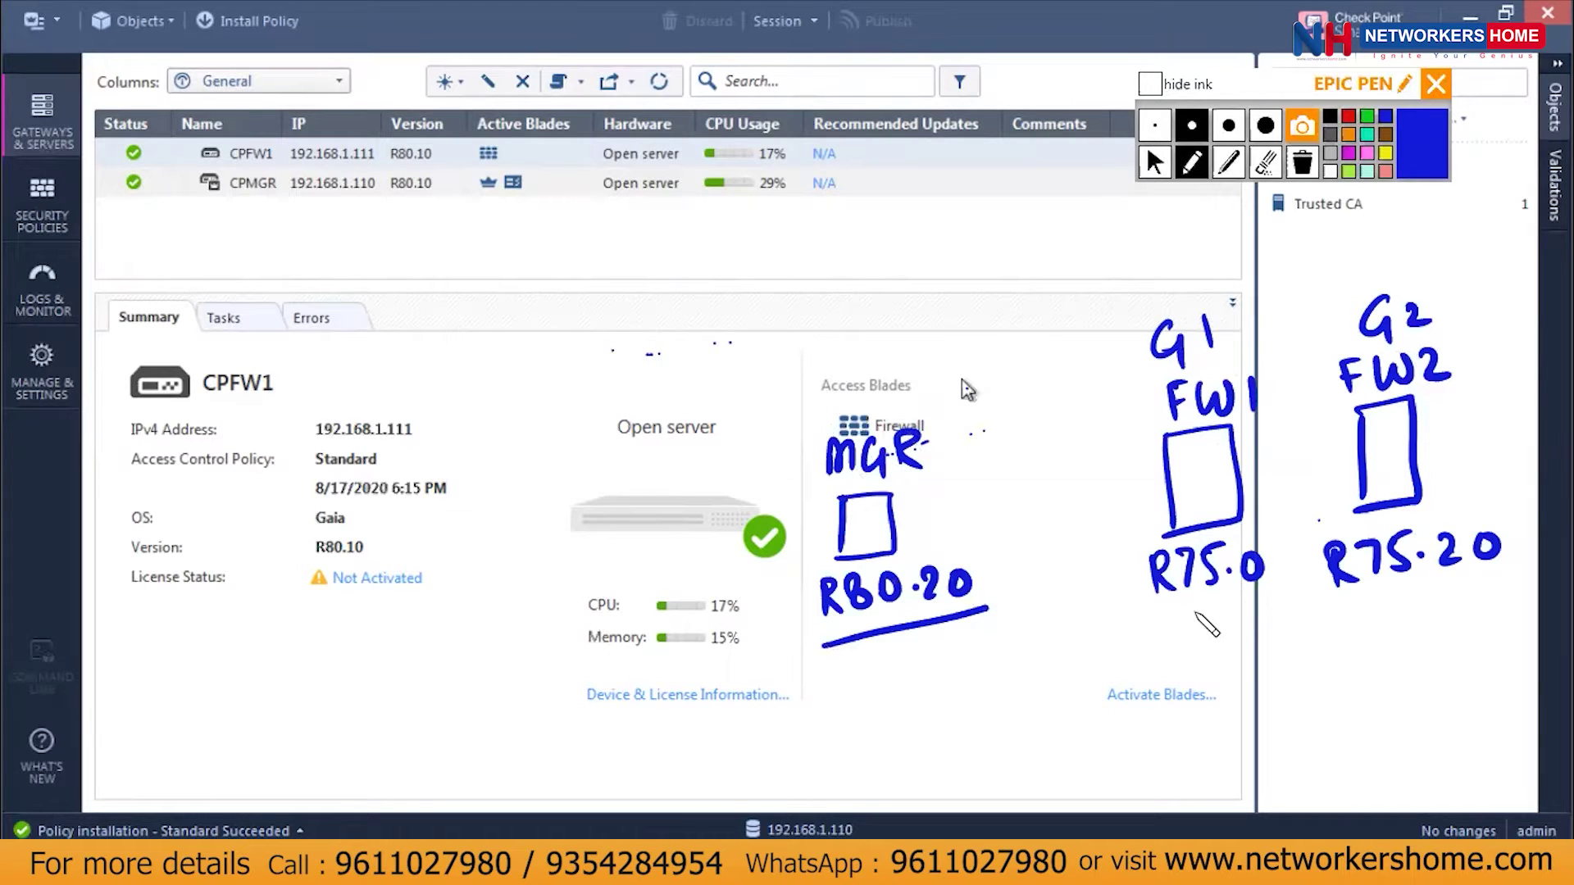
{"action": "left_click_drag", "start_coordinate": [1152, 614], "coordinate": [1291, 592]}
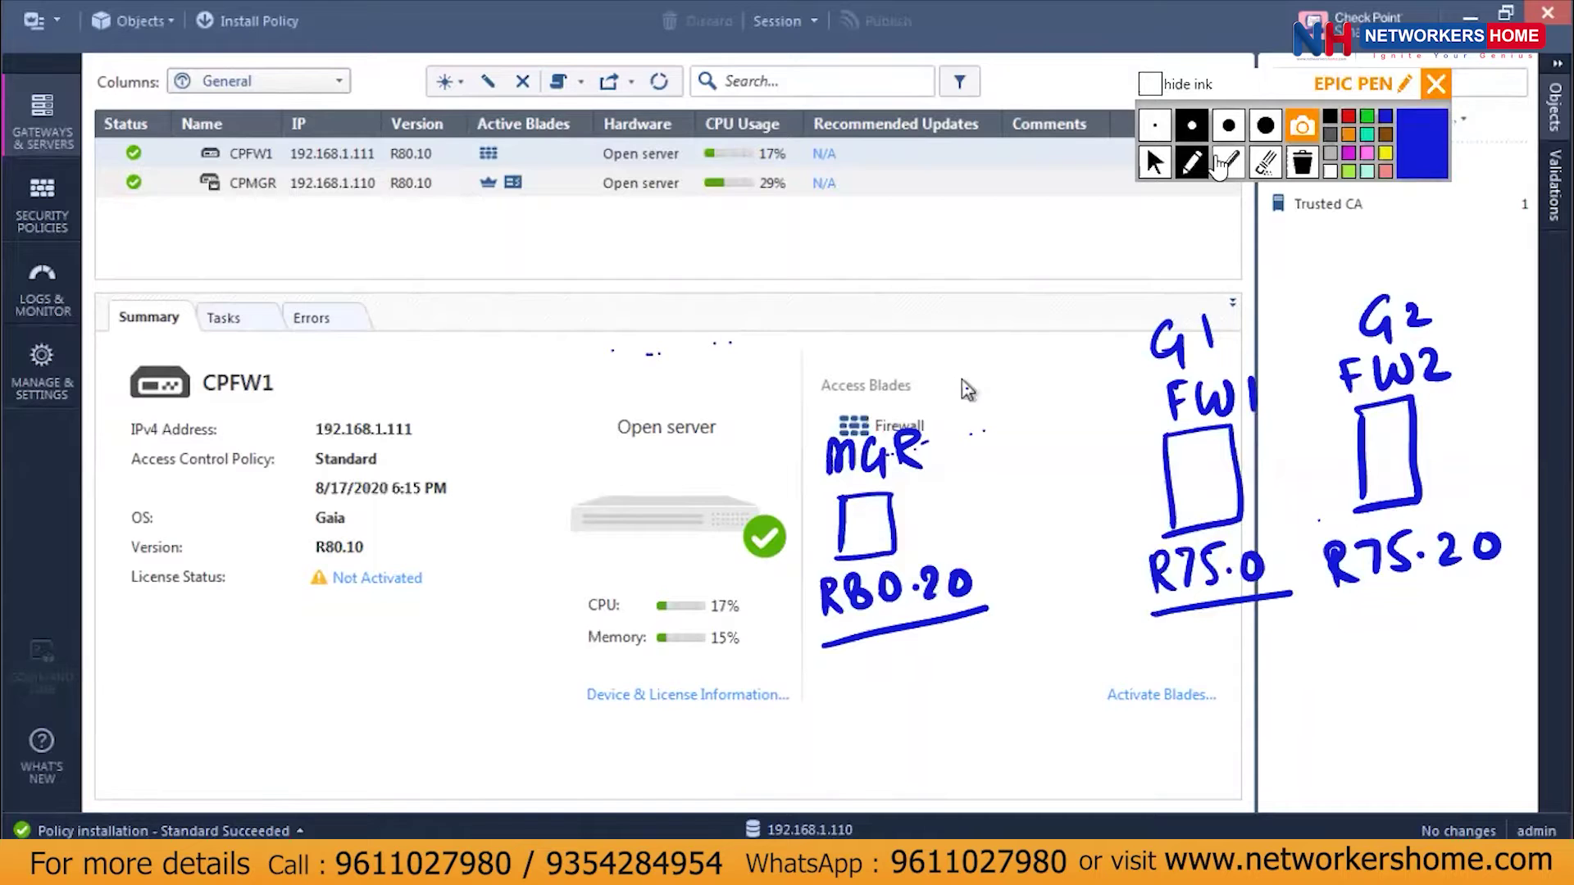
{"action": "left_click", "coordinate": [1348, 116]}
{"action": "left_click_drag", "start_coordinate": [1125, 334], "coordinate": [1101, 361]}
{"action": "left_click_drag", "start_coordinate": [921, 633], "coordinate": [1115, 687]}
{"action": "mouse_move", "coordinate": [1113, 646]}
{"action": "left_mouse_down"}
{"action": "mouse_move", "coordinate": [1083, 687]}
{"action": "mouse_move", "coordinate": [1206, 604]}
{"action": "mouse_move", "coordinate": [1059, 697]}
{"action": "mouse_move", "coordinate": [1116, 632]}
{"action": "left_mouse_up"}
- Number the first step with a red circled 1 at the top left
{"action": "left_click", "coordinate": [759, 611]}
{"action": "left_click_drag", "start_coordinate": [588, 578], "coordinate": [576, 576]}
{"action": "mouse_move", "coordinate": [136, 202]}
{"action": "left_mouse_down"}
{"action": "mouse_move", "coordinate": [105, 257]}
{"action": "mouse_move", "coordinate": [152, 228]}
{"action": "left_mouse_up"}
{"action": "left_click_drag", "start_coordinate": [123, 214], "coordinate": [125, 253]}
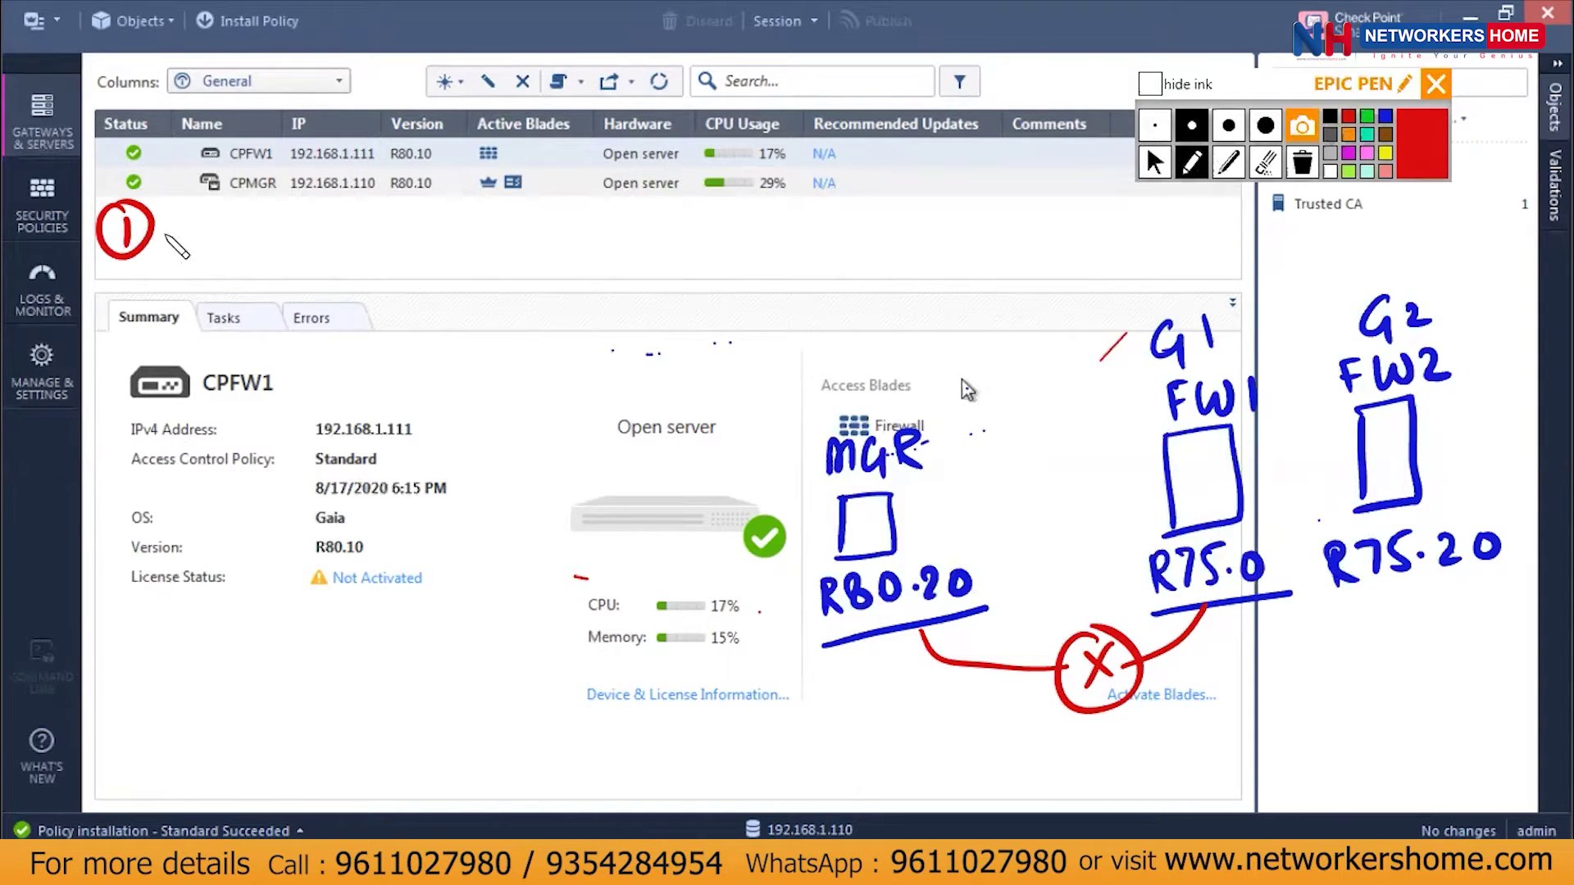
- Write 'check compatibility' beside the circled 1, circle R75.0 and R75.20, and link R80.20 to R75.20
{"action": "mouse_move", "coordinate": [184, 219]}
{"action": "left_mouse_down"}
{"action": "mouse_move", "coordinate": [250, 237]}
{"action": "mouse_move", "coordinate": [389, 220]}
{"action": "mouse_move", "coordinate": [484, 258]}
{"action": "mouse_move", "coordinate": [513, 230]}
{"action": "mouse_move", "coordinate": [562, 232]}
{"action": "mouse_move", "coordinate": [630, 196]}
{"action": "mouse_move", "coordinate": [648, 218]}
{"action": "mouse_move", "coordinate": [657, 195]}
{"action": "mouse_move", "coordinate": [687, 236]}
{"action": "mouse_move", "coordinate": [665, 258]}
{"action": "left_mouse_up"}
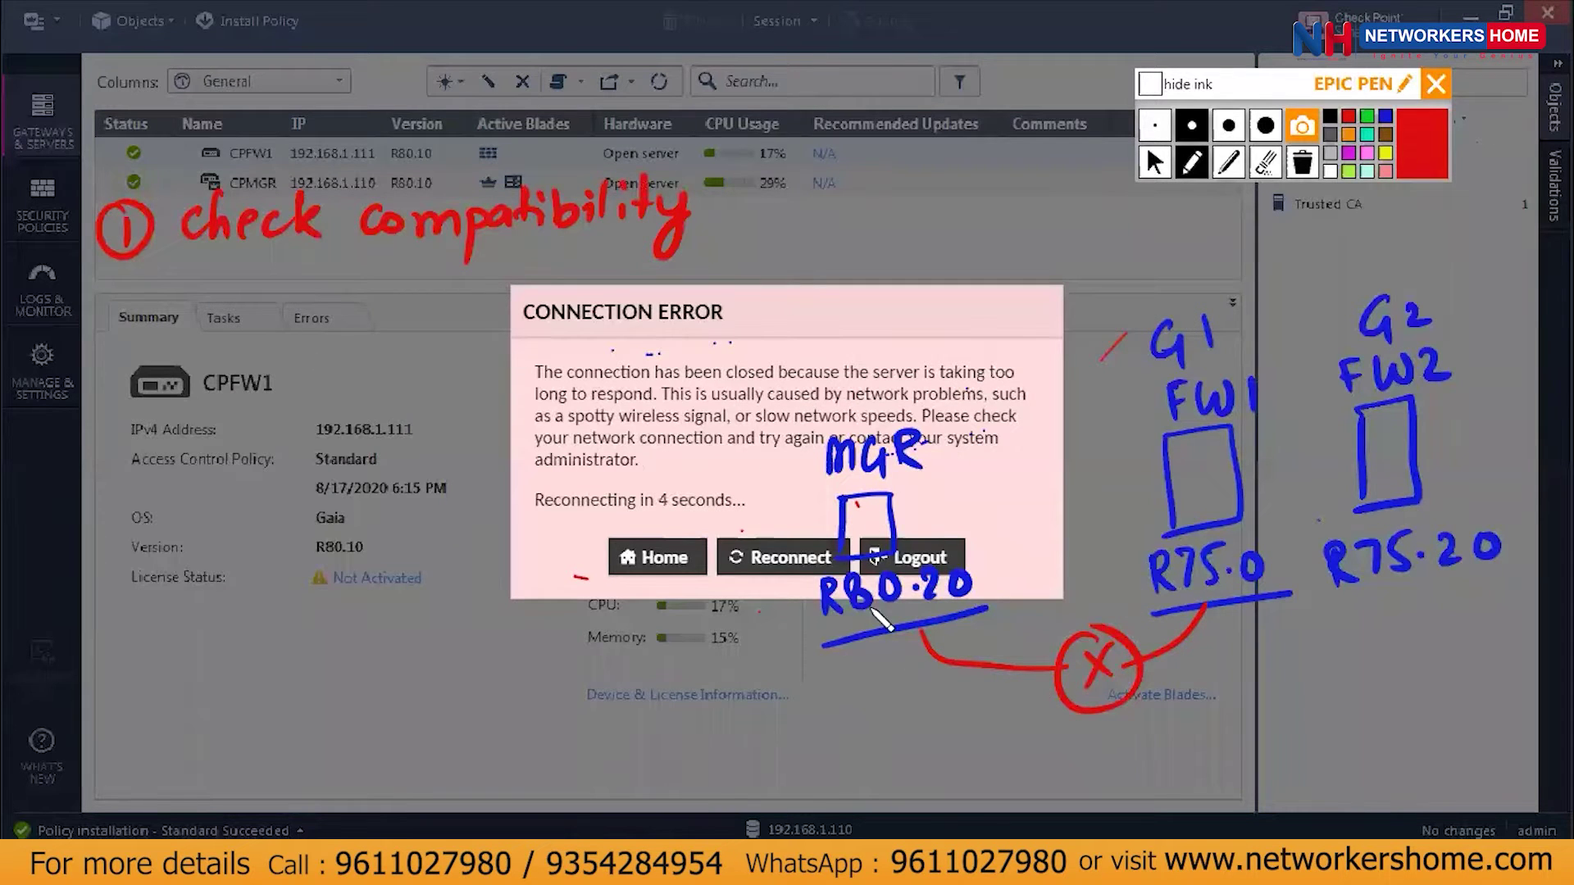
{"action": "left_click_drag", "start_coordinate": [920, 494], "coordinate": [875, 535]}
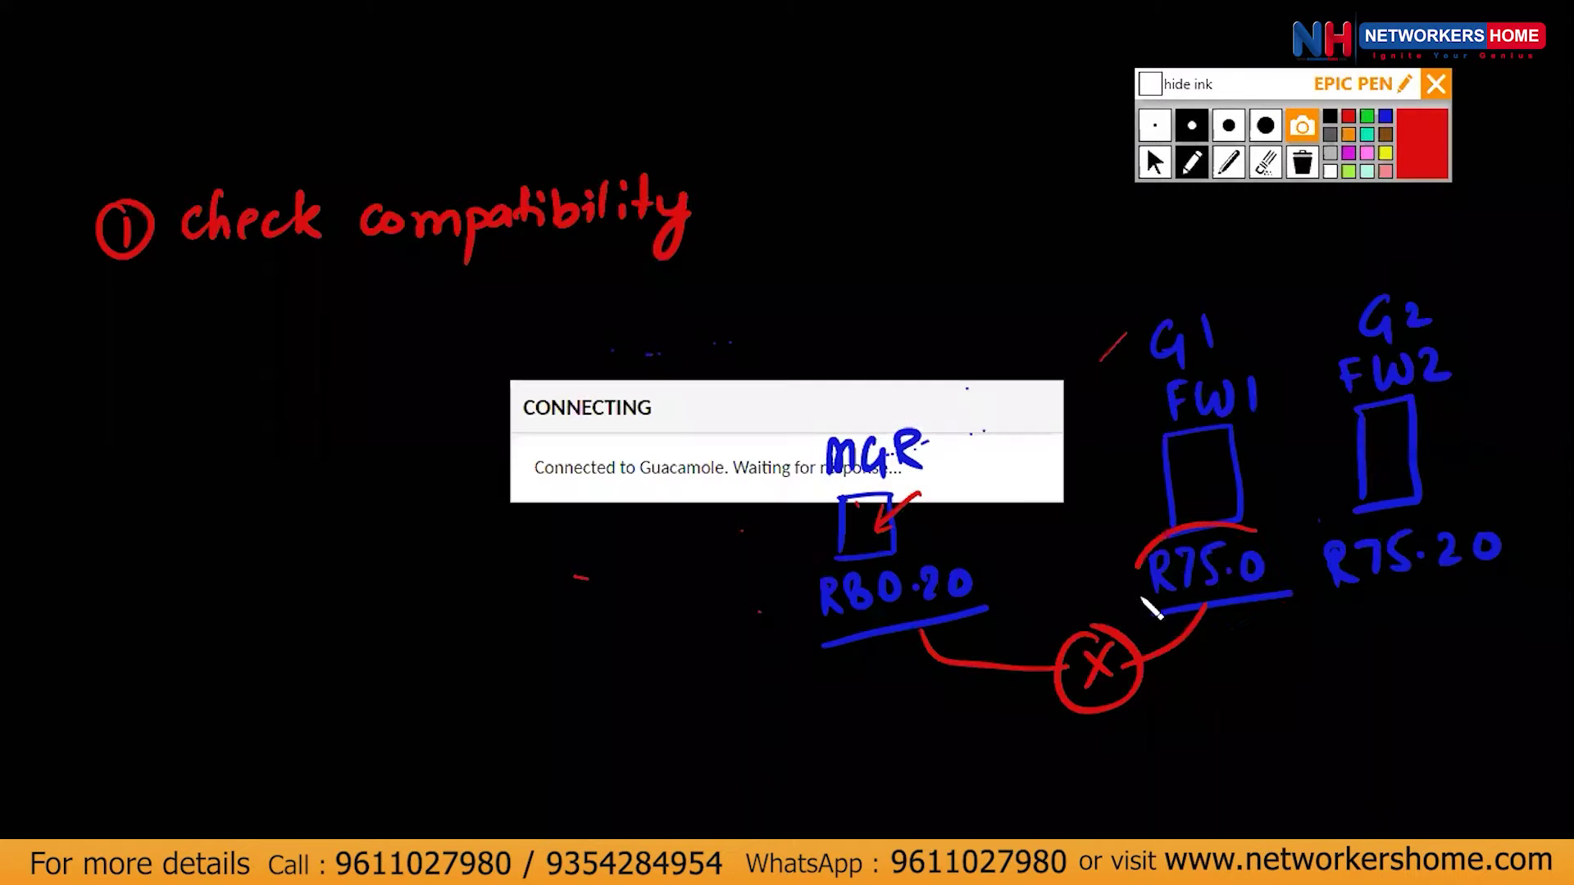
{"action": "left_click_drag", "start_coordinate": [1149, 604], "coordinate": [1164, 610]}
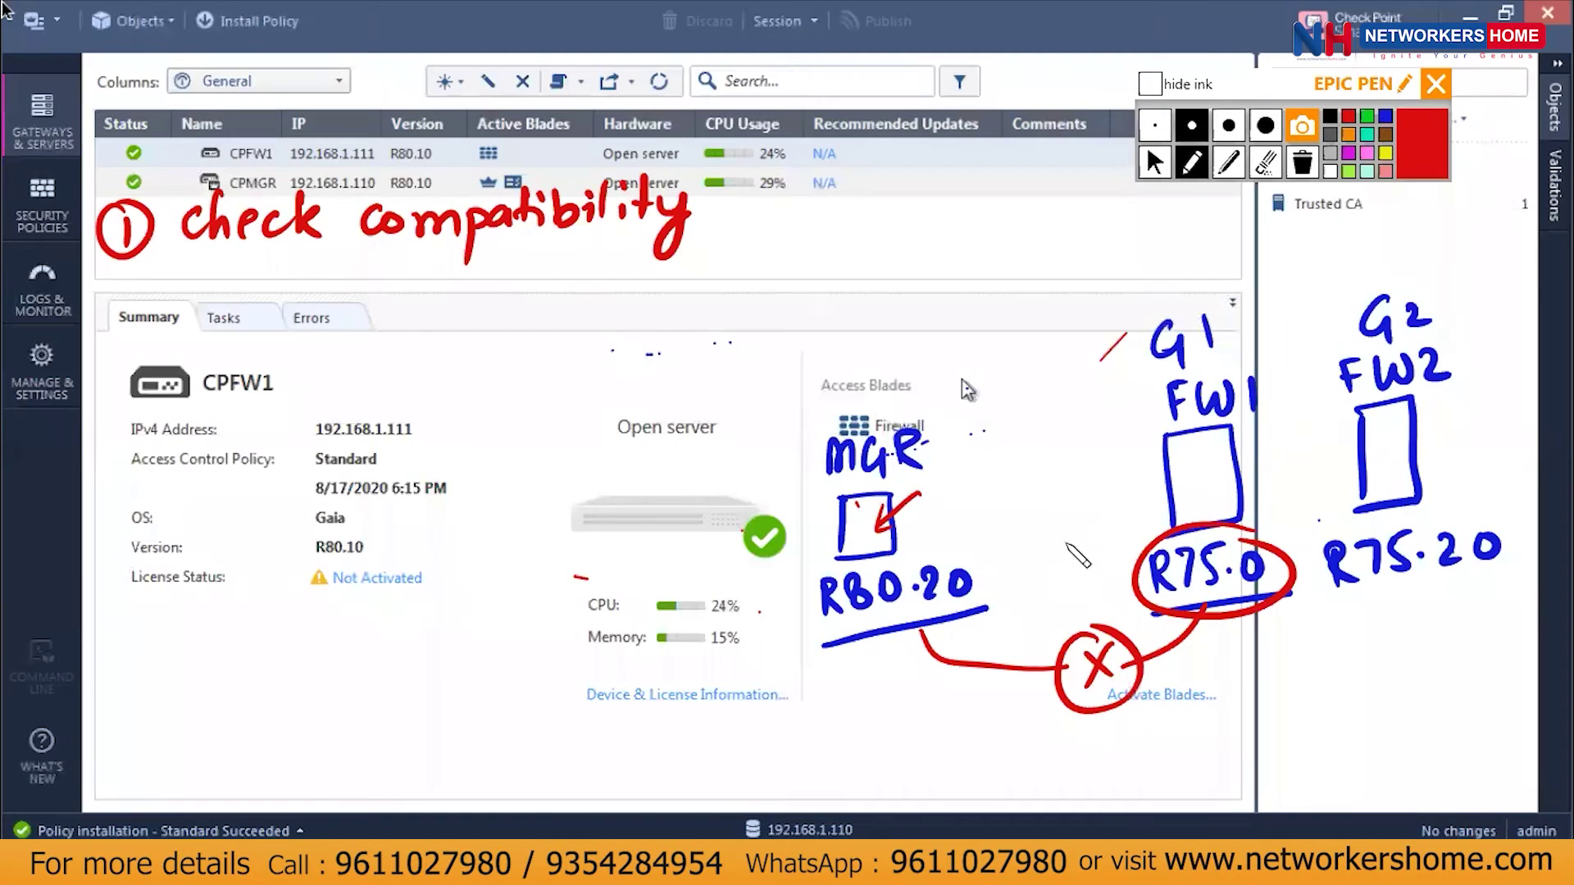
{"action": "mouse_move", "coordinate": [1510, 517]}
{"action": "left_mouse_down"}
{"action": "mouse_move", "coordinate": [1360, 504]}
{"action": "mouse_move", "coordinate": [1423, 632]}
{"action": "mouse_move", "coordinate": [1504, 502]}
{"action": "left_mouse_up"}
{"action": "mouse_move", "coordinate": [1436, 620]}
{"action": "left_mouse_down"}
{"action": "mouse_move", "coordinate": [1321, 740]}
{"action": "mouse_move", "coordinate": [1258, 752]}
{"action": "left_mouse_up"}
{"action": "mouse_move", "coordinate": [861, 627]}
{"action": "left_mouse_down"}
{"action": "mouse_move", "coordinate": [987, 766]}
{"action": "mouse_move", "coordinate": [1202, 756]}
{"action": "left_mouse_up"}
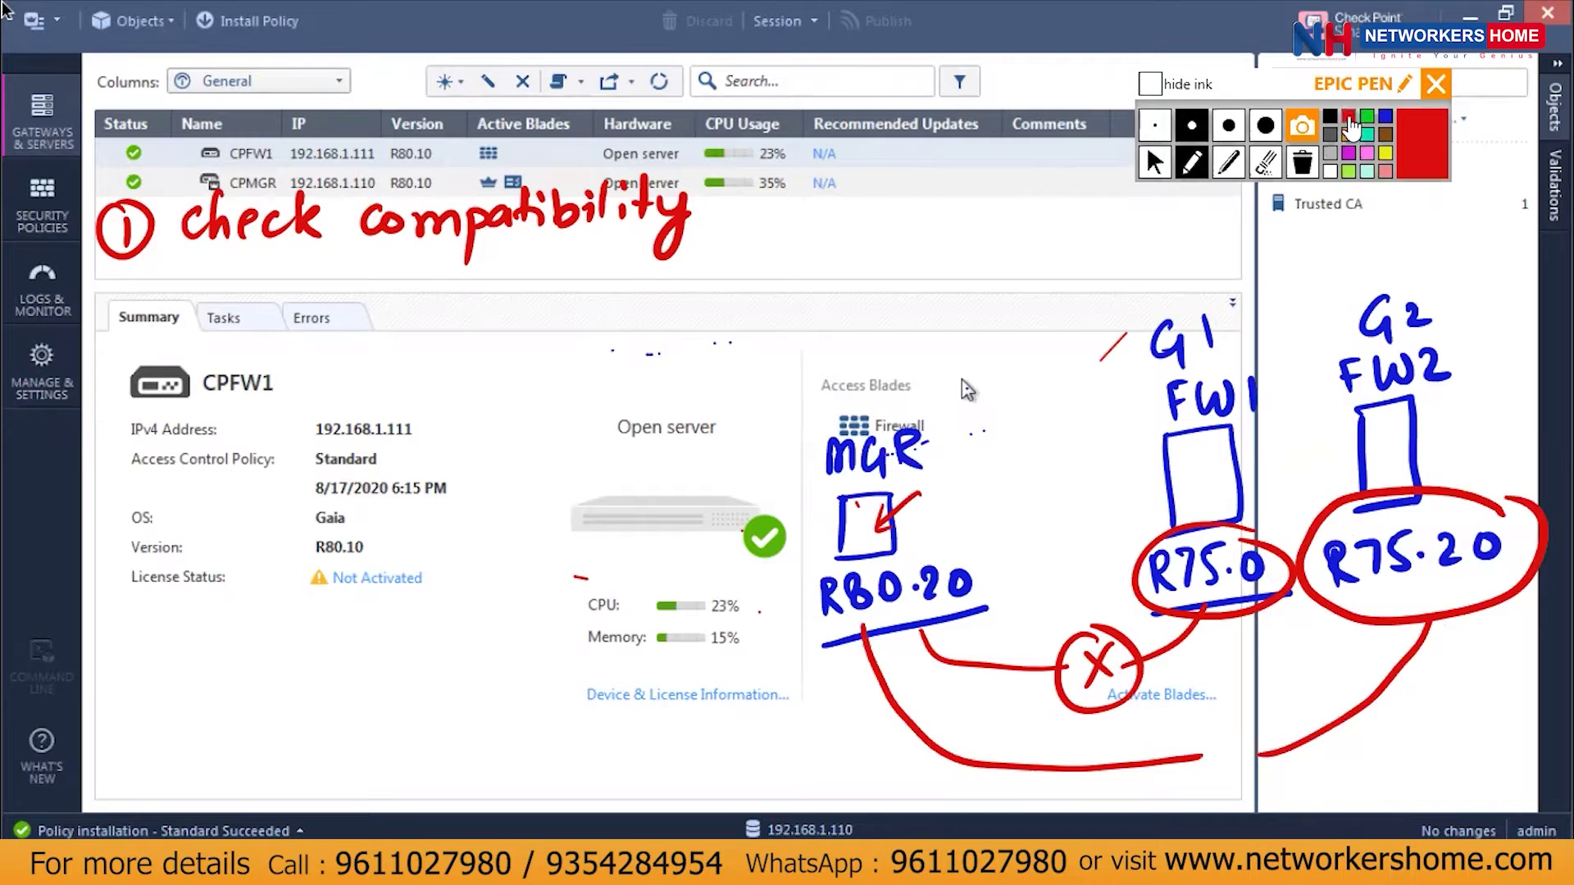
- In green, tick the R80.20–R75.20 link, circle R80.20, and note R80.10 and R75.20 by CPFW1
{"action": "left_click", "coordinate": [1364, 118]}
{"action": "left_click_drag", "start_coordinate": [1274, 707], "coordinate": [1302, 763]}
{"action": "mouse_move", "coordinate": [1211, 746]}
{"action": "left_mouse_down"}
{"action": "mouse_move", "coordinate": [1234, 775]}
{"action": "mouse_move", "coordinate": [1278, 721]}
{"action": "left_mouse_up"}
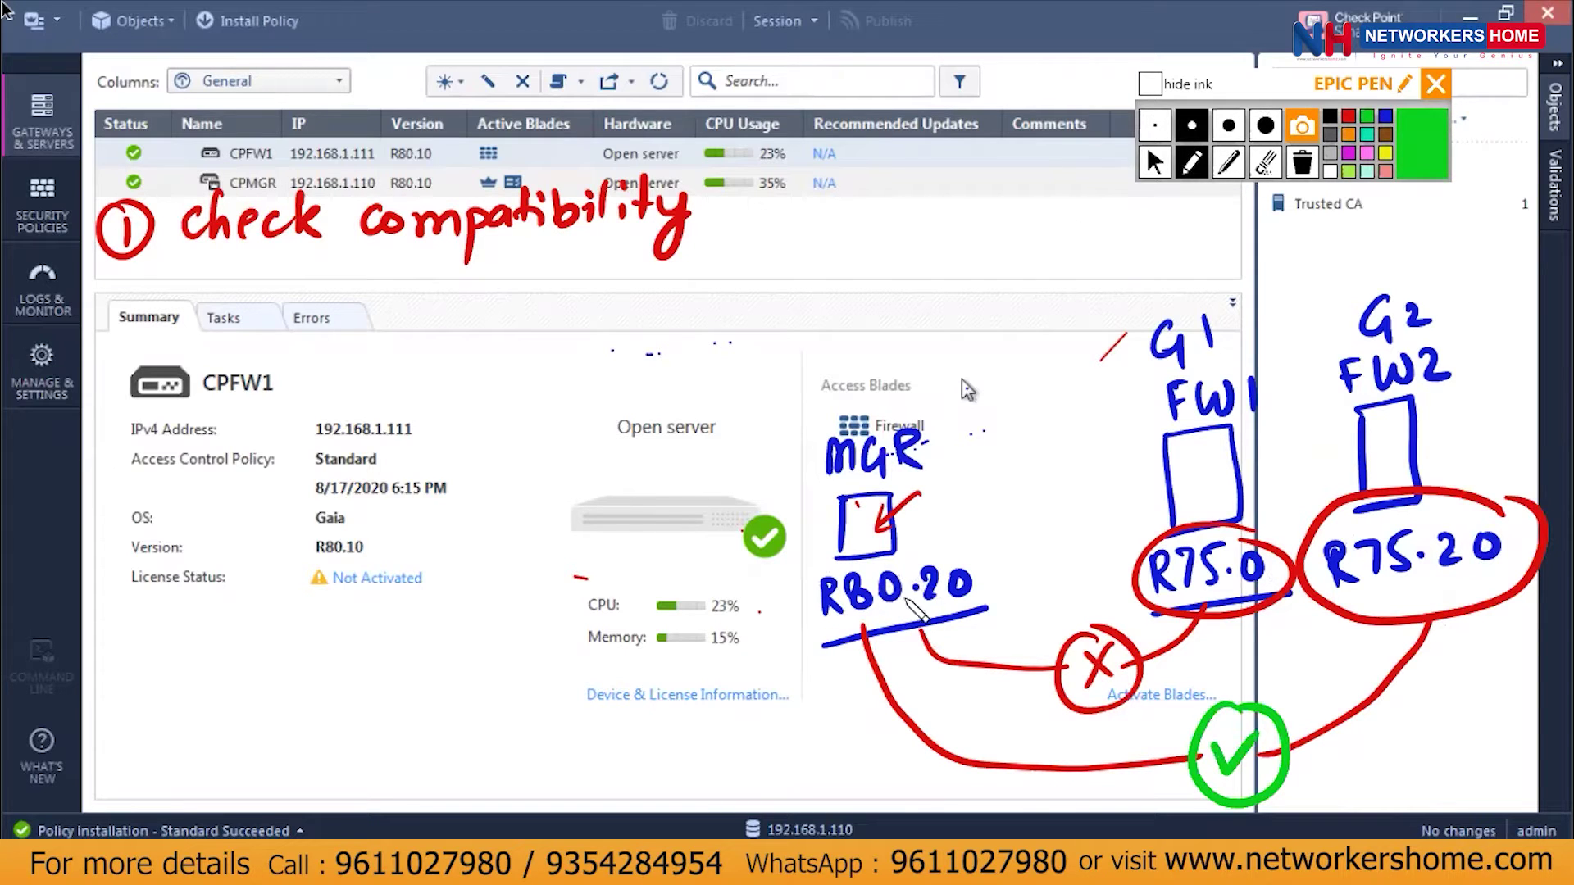
{"action": "left_click_drag", "start_coordinate": [922, 556], "coordinate": [934, 597]}
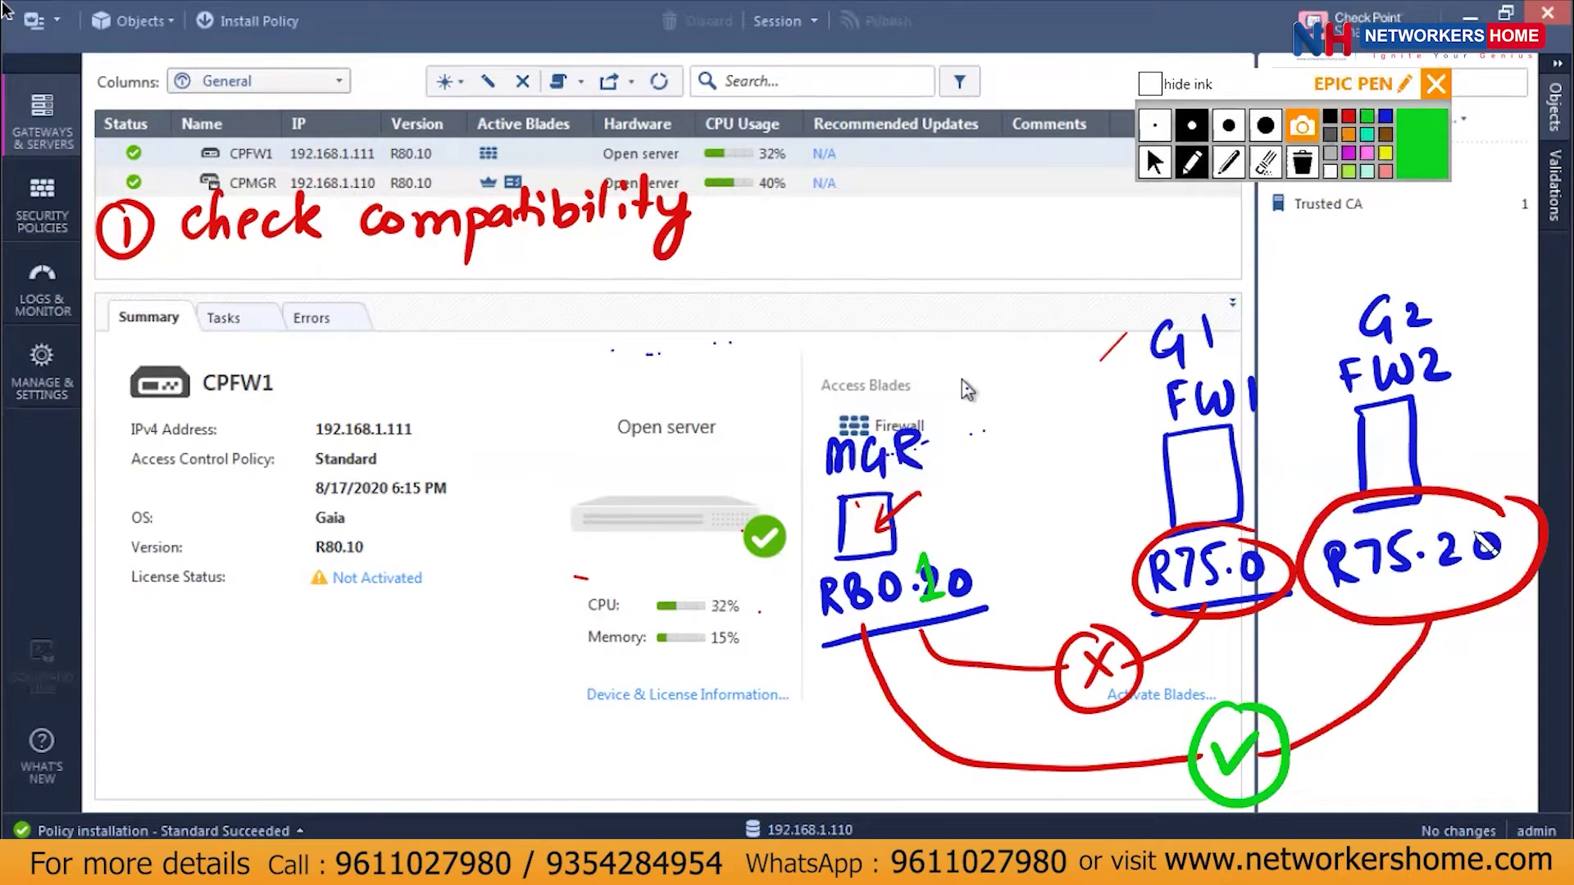
{"action": "mouse_move", "coordinate": [964, 531]}
{"action": "left_mouse_down"}
{"action": "mouse_move", "coordinate": [810, 565]}
{"action": "mouse_move", "coordinate": [1008, 545]}
{"action": "left_mouse_up"}
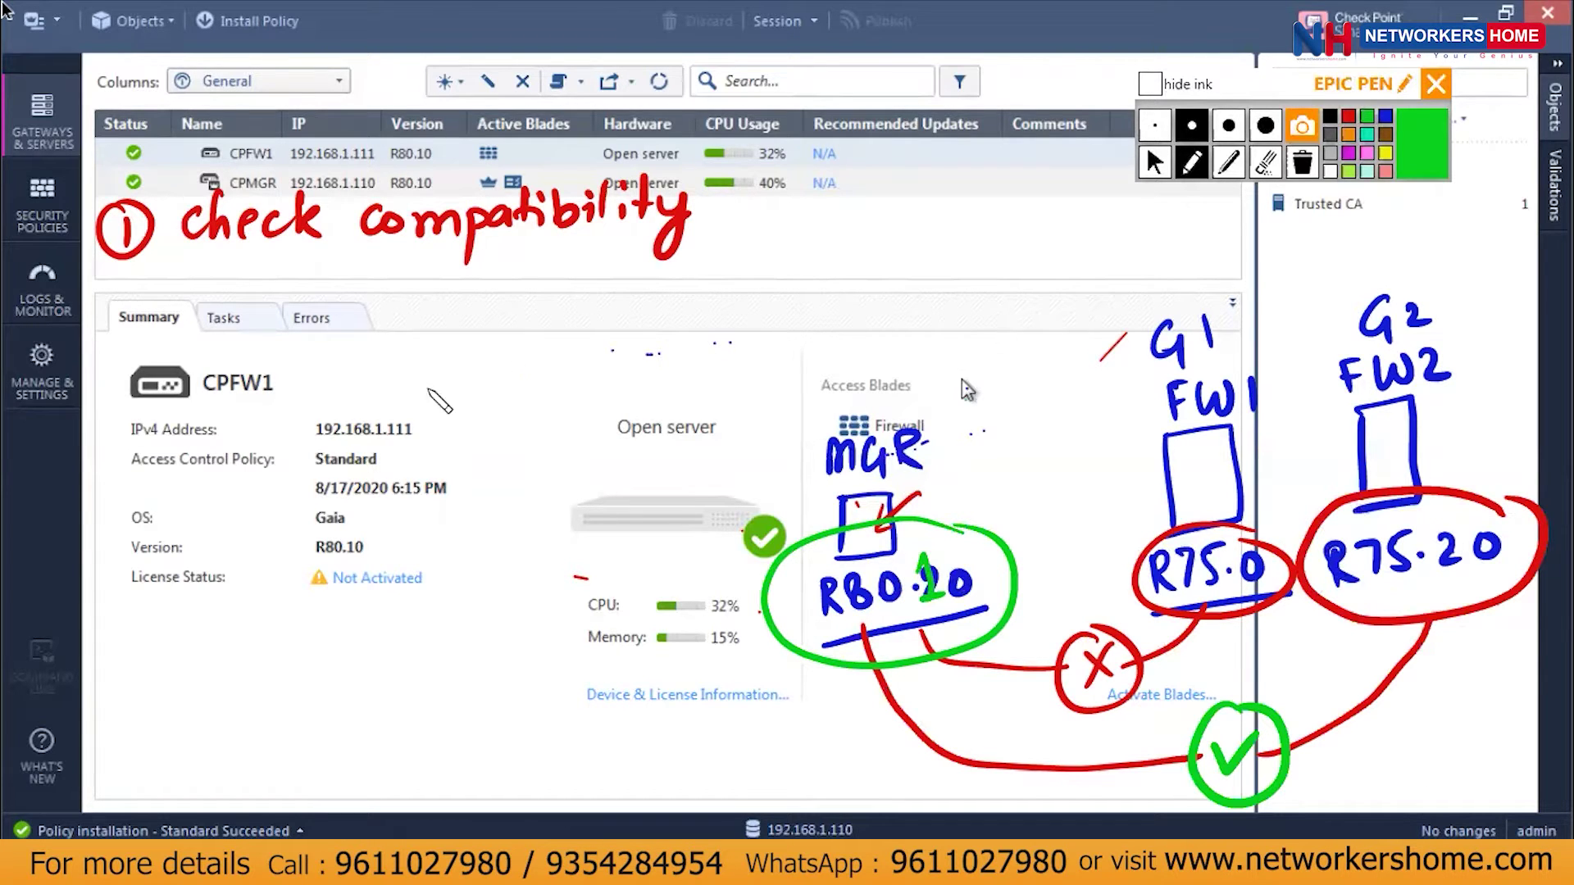
{"action": "mouse_move", "coordinate": [422, 409]}
{"action": "left_mouse_down"}
{"action": "mouse_move", "coordinate": [474, 394]}
{"action": "mouse_move", "coordinate": [492, 420]}
{"action": "mouse_move", "coordinate": [502, 385]}
{"action": "mouse_move", "coordinate": [610, 360]}
{"action": "mouse_move", "coordinate": [246, 394]}
{"action": "mouse_move", "coordinate": [275, 365]}
{"action": "mouse_move", "coordinate": [334, 365]}
{"action": "mouse_move", "coordinate": [197, 446]}
{"action": "mouse_move", "coordinate": [385, 471]}
{"action": "mouse_move", "coordinate": [338, 379]}
{"action": "mouse_move", "coordinate": [354, 414]}
{"action": "left_mouse_up"}
- Circle R75.20 in green, draw arrows, and write 75.30 near Access Blades
{"action": "mouse_move", "coordinate": [586, 326]}
{"action": "left_mouse_down"}
{"action": "mouse_move", "coordinate": [482, 360]}
{"action": "mouse_move", "coordinate": [332, 475]}
{"action": "mouse_move", "coordinate": [574, 357]}
{"action": "left_mouse_up"}
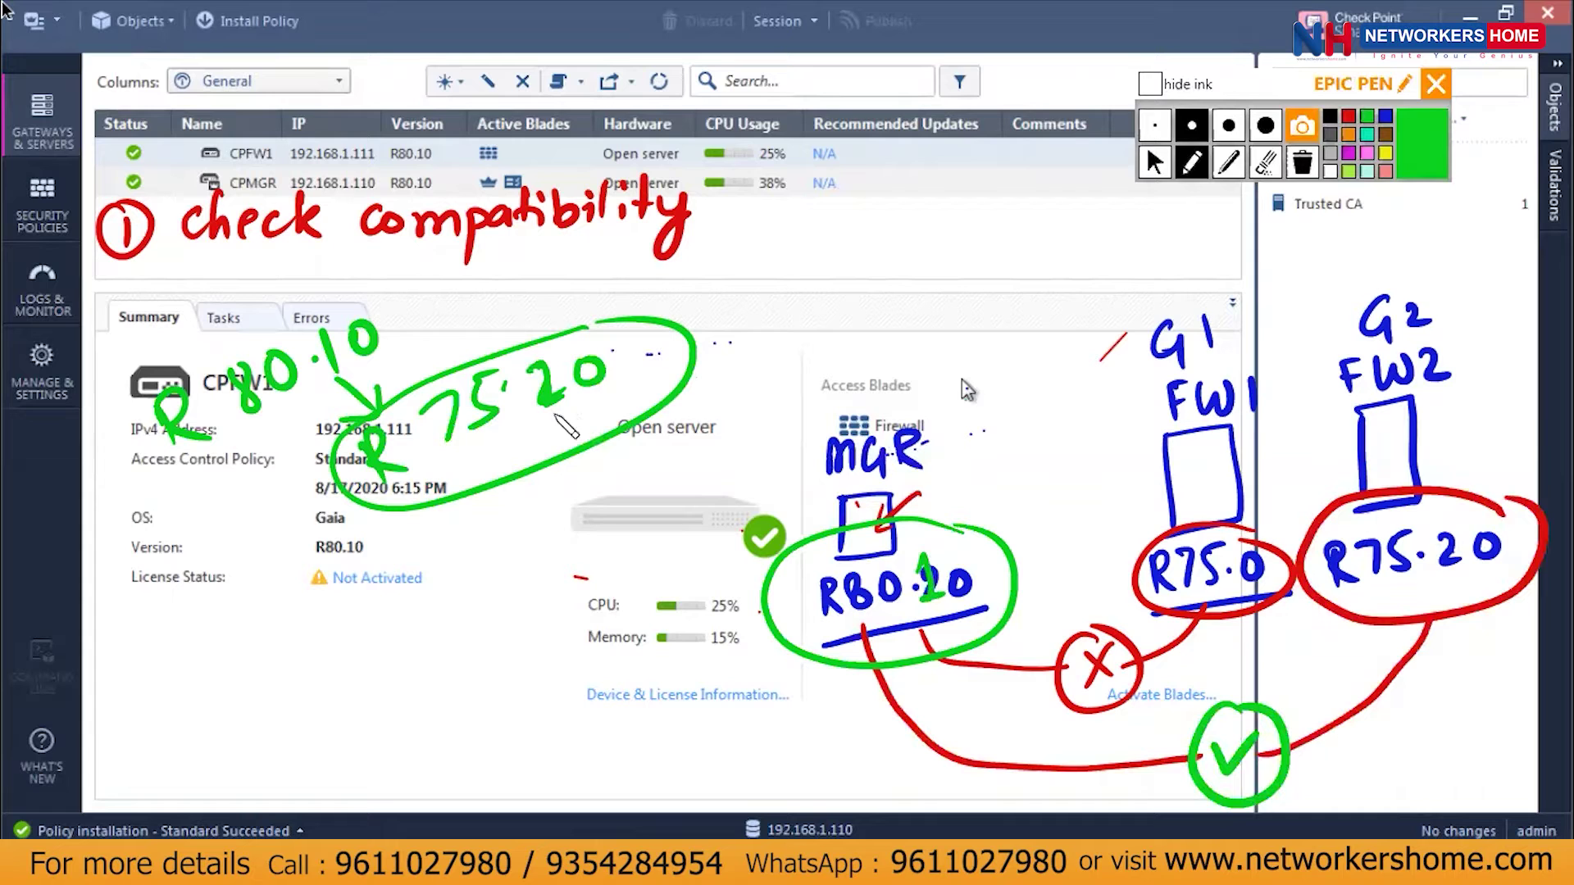
{"action": "mouse_move", "coordinate": [544, 447]}
{"action": "left_mouse_down"}
{"action": "mouse_move", "coordinate": [564, 497]}
{"action": "mouse_move", "coordinate": [584, 467]}
{"action": "left_mouse_up"}
{"action": "left_click_drag", "start_coordinate": [656, 332], "coordinate": [754, 313]}
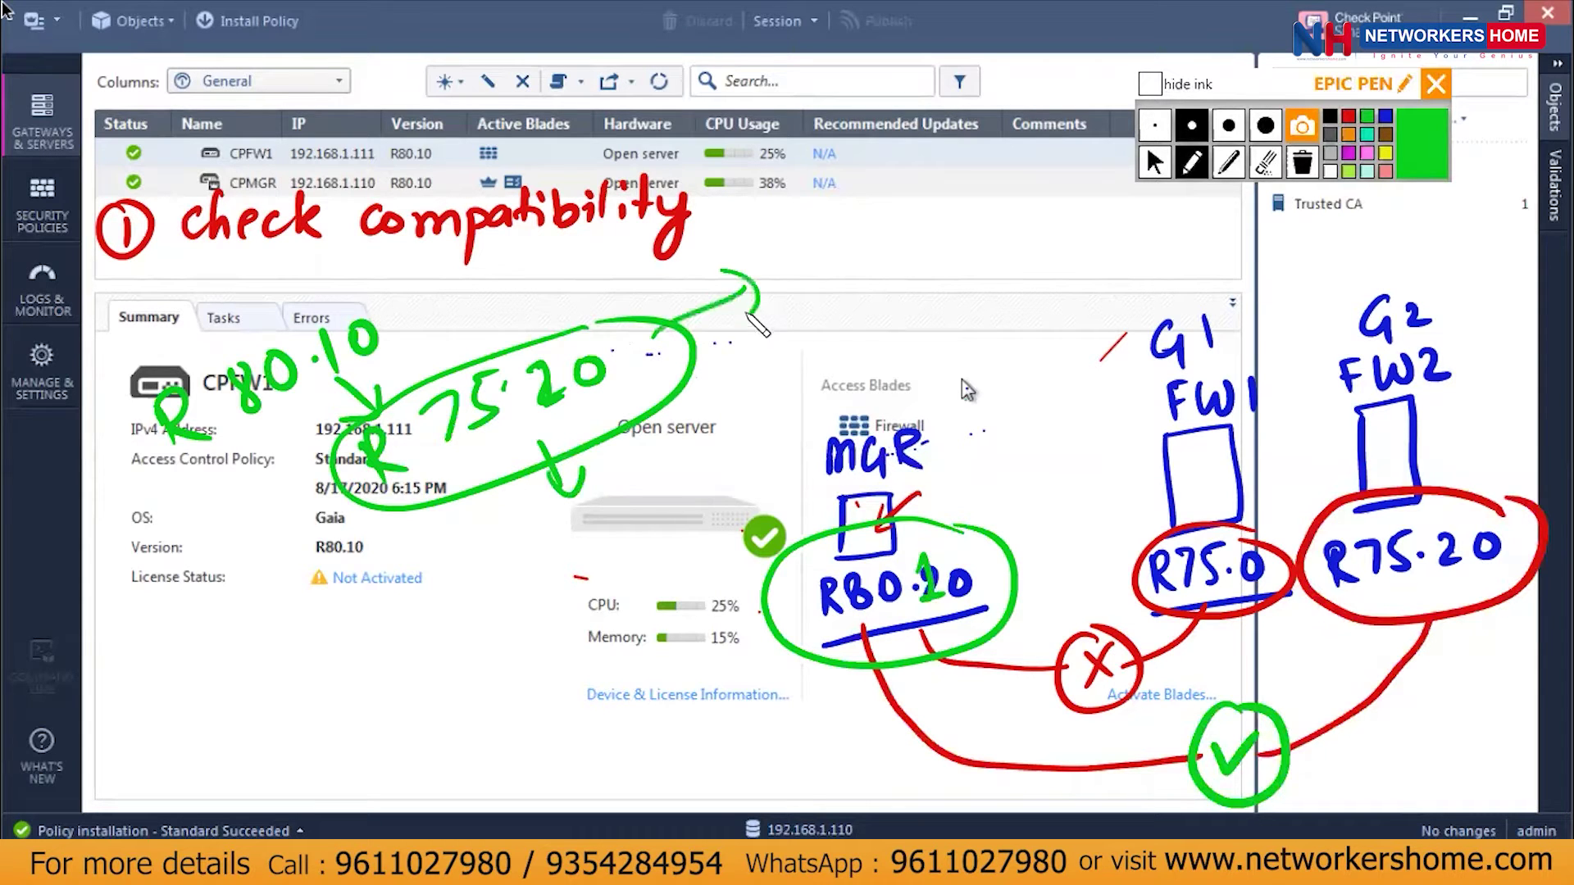
{"action": "mouse_move", "coordinate": [780, 379]}
{"action": "left_mouse_down"}
{"action": "mouse_move", "coordinate": [811, 401]}
{"action": "mouse_move", "coordinate": [834, 359]}
{"action": "mouse_move", "coordinate": [898, 354]}
{"action": "mouse_move", "coordinate": [883, 375]}
{"action": "left_mouse_up"}
{"action": "left_click", "coordinate": [857, 355]}
{"action": "mouse_move", "coordinate": [926, 335]}
{"action": "left_mouse_down"}
{"action": "mouse_move", "coordinate": [934, 360]}
{"action": "mouse_move", "coordinate": [924, 336]}
{"action": "left_mouse_up"}
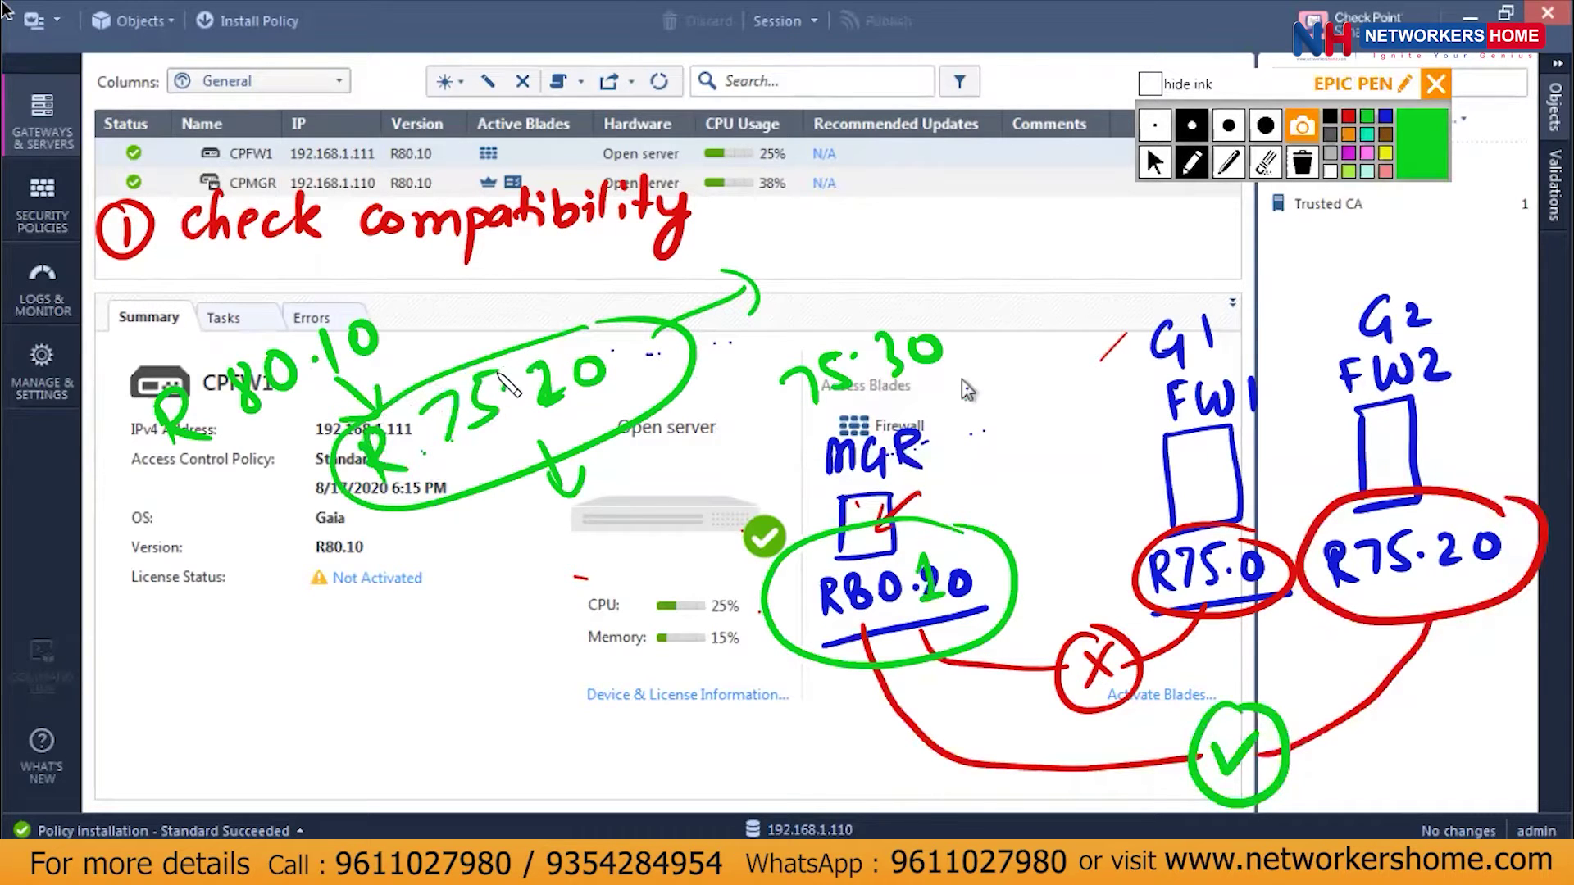
- Erase the compatibility diagram and version notes, keeping only the '① check compatibility' heading
{"action": "left_click", "coordinate": [1265, 162]}
{"action": "mouse_move", "coordinate": [706, 336]}
{"action": "left_mouse_down"}
{"action": "mouse_move", "coordinate": [345, 459]}
{"action": "mouse_move", "coordinate": [230, 386]}
{"action": "mouse_move", "coordinate": [546, 387]}
{"action": "mouse_move", "coordinate": [410, 422]}
{"action": "left_mouse_up"}
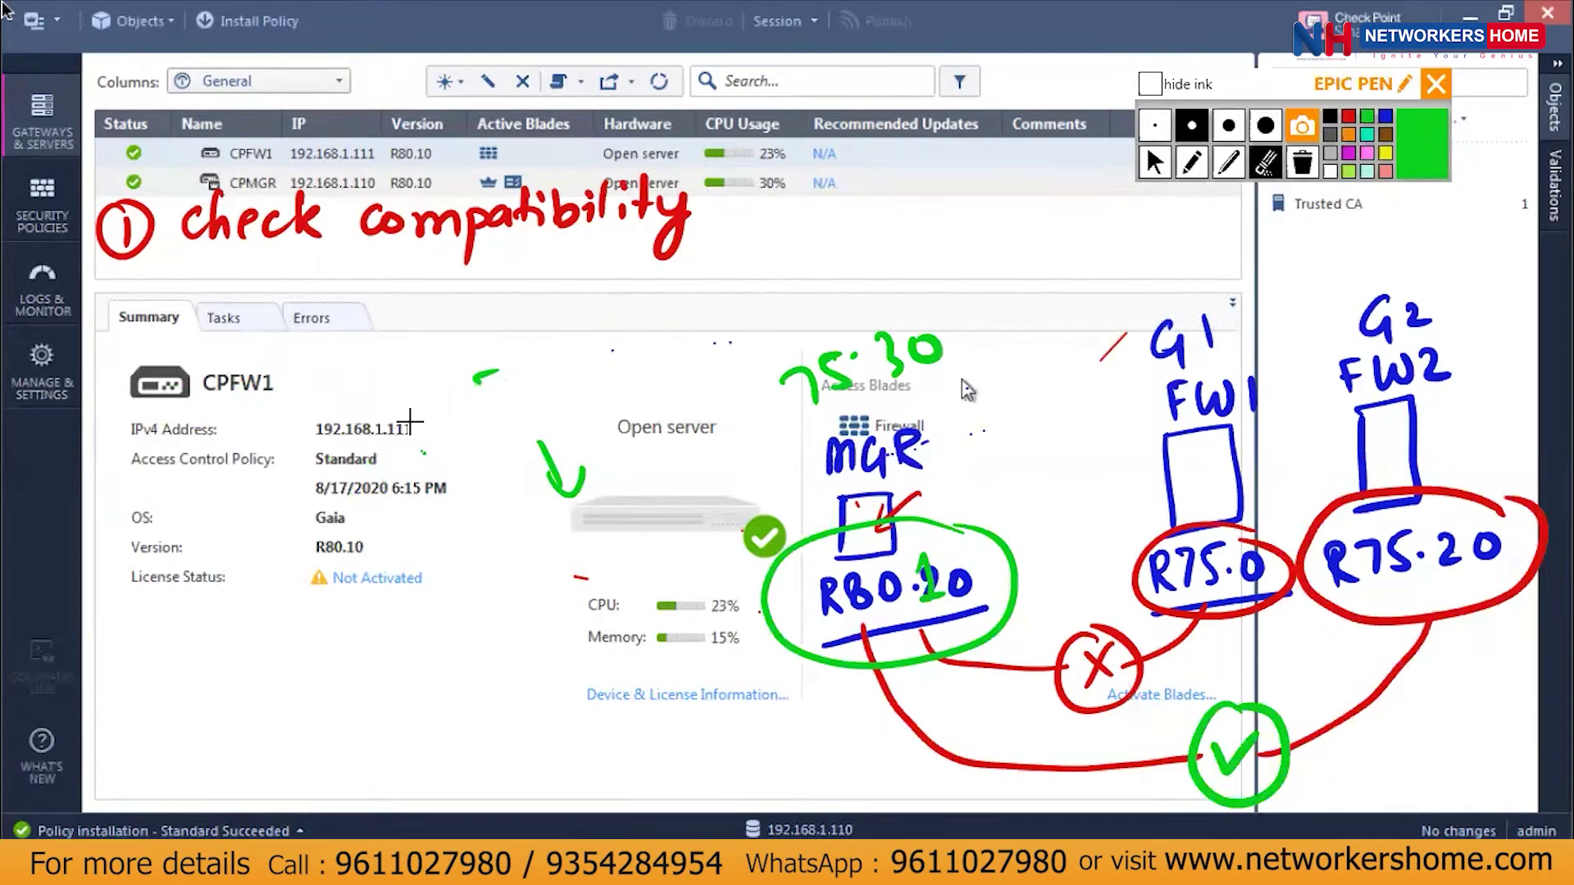
{"action": "mouse_move", "coordinate": [518, 465]}
{"action": "left_mouse_down"}
{"action": "mouse_move", "coordinate": [539, 357]}
{"action": "mouse_move", "coordinate": [844, 369]}
{"action": "mouse_move", "coordinate": [781, 555]}
{"action": "mouse_move", "coordinate": [736, 554]}
{"action": "mouse_move", "coordinate": [869, 591]}
{"action": "mouse_move", "coordinate": [1035, 535]}
{"action": "mouse_move", "coordinate": [1188, 649]}
{"action": "mouse_move", "coordinate": [1149, 587]}
{"action": "mouse_move", "coordinate": [1237, 503]}
{"action": "mouse_move", "coordinate": [1178, 622]}
{"action": "mouse_move", "coordinate": [1254, 762]}
{"action": "mouse_move", "coordinate": [1374, 538]}
{"action": "mouse_move", "coordinate": [1427, 361]}
{"action": "mouse_move", "coordinate": [1219, 403]}
{"action": "mouse_move", "coordinate": [1233, 371]}
{"action": "mouse_move", "coordinate": [878, 426]}
{"action": "mouse_move", "coordinate": [1029, 369]}
{"action": "left_mouse_up"}
{"action": "mouse_move", "coordinate": [923, 467]}
{"action": "left_mouse_down"}
{"action": "mouse_move", "coordinate": [959, 450]}
{"action": "mouse_move", "coordinate": [871, 457]}
{"action": "mouse_move", "coordinate": [976, 425]}
{"action": "left_mouse_up"}
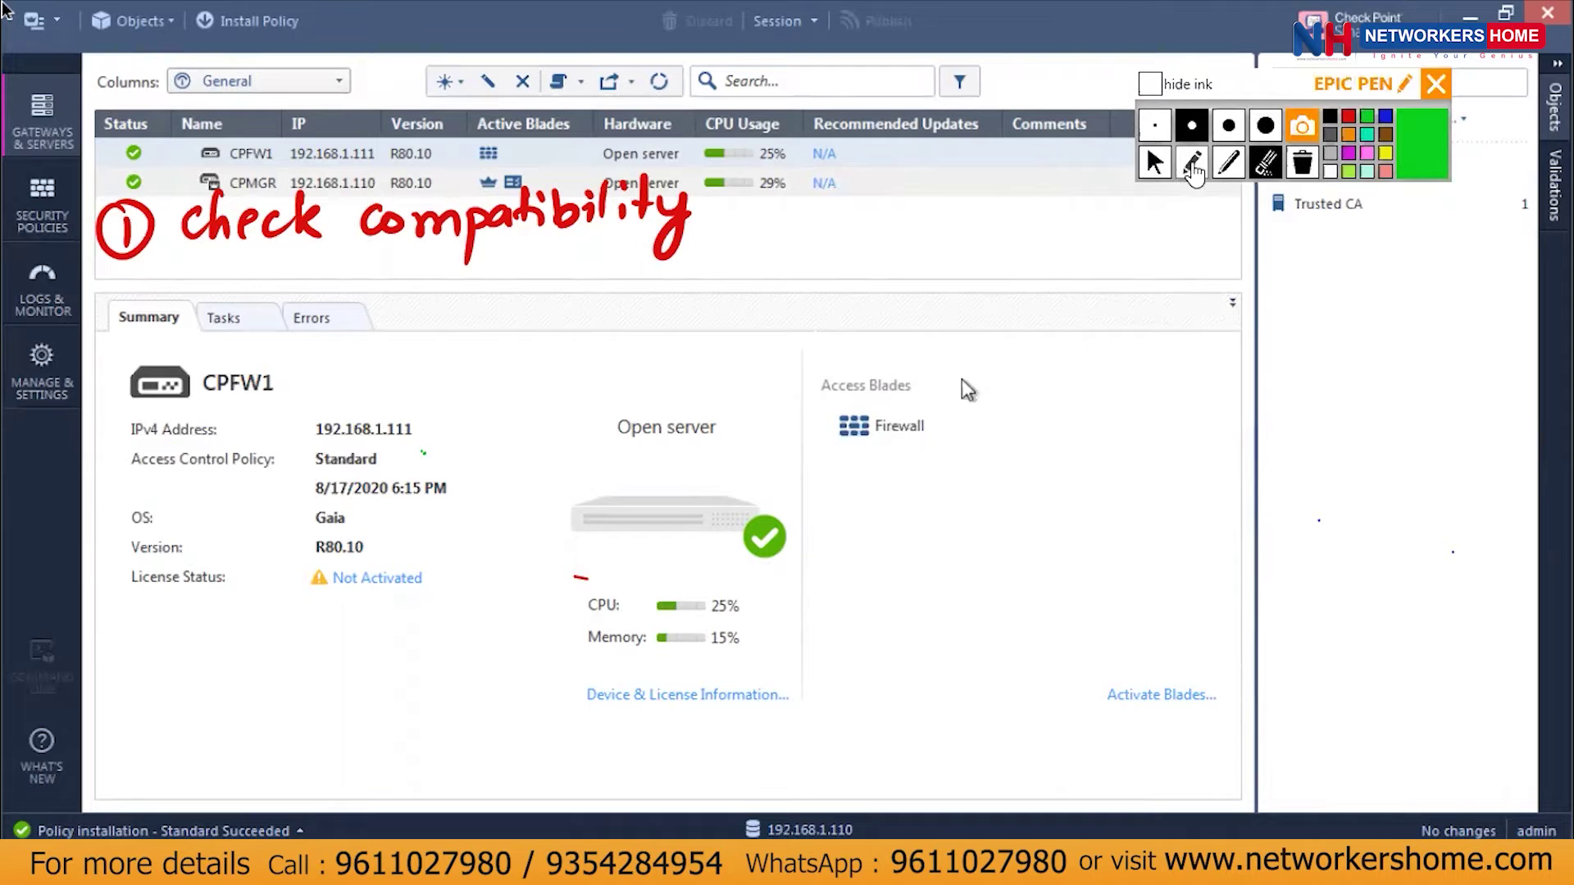
- In red, write a circled 2 followed by 'check'
{"action": "left_click", "coordinate": [1191, 164]}
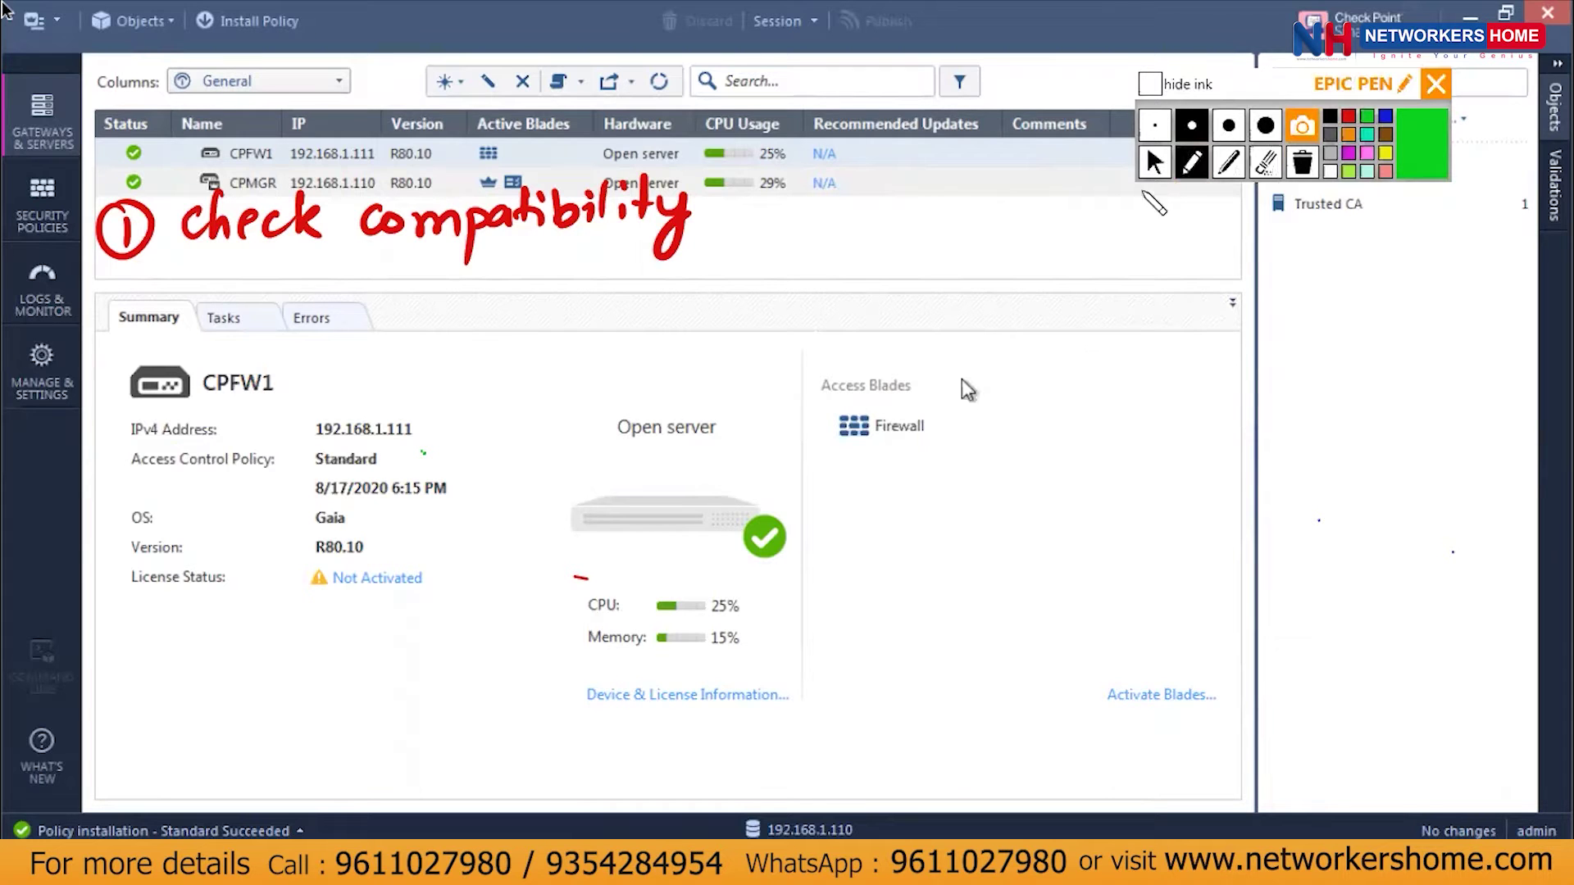
{"action": "left_click", "coordinate": [1348, 116]}
{"action": "left_click_drag", "start_coordinate": [130, 288], "coordinate": [168, 330]}
{"action": "left_click", "coordinate": [236, 268]}
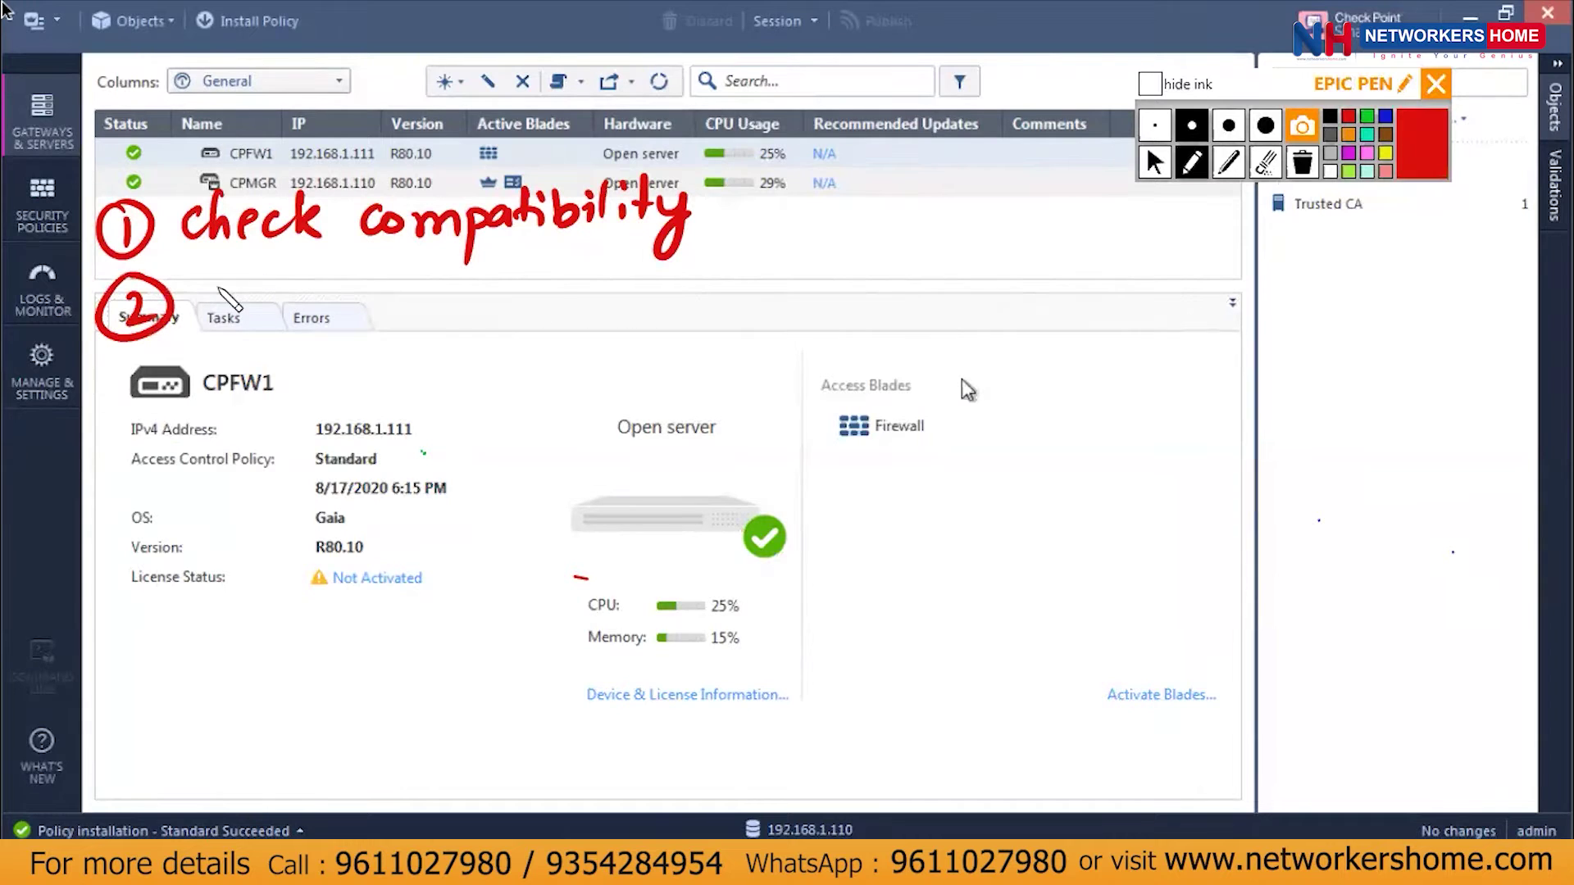
{"action": "mouse_move", "coordinate": [226, 286]}
{"action": "left_mouse_down"}
{"action": "mouse_move", "coordinate": [219, 316]}
{"action": "mouse_move", "coordinate": [269, 314]}
{"action": "left_mouse_up"}
{"action": "left_click_drag", "start_coordinate": [273, 300], "coordinate": [305, 313]}
{"action": "mouse_move", "coordinate": [317, 263]}
{"action": "left_mouse_down"}
{"action": "mouse_move", "coordinate": [330, 311]}
{"action": "mouse_move", "coordinate": [417, 264]}
{"action": "mouse_move", "coordinate": [433, 312]}
{"action": "left_mouse_up"}
- Continue the note with 'Activation Key MGR (SIC)'
{"action": "left_click_drag", "start_coordinate": [400, 295], "coordinate": [449, 313]}
{"action": "mouse_move", "coordinate": [472, 264]}
{"action": "left_mouse_down"}
{"action": "mouse_move", "coordinate": [469, 315]}
{"action": "mouse_move", "coordinate": [491, 314]}
{"action": "left_mouse_up"}
{"action": "left_click_drag", "start_coordinate": [500, 283], "coordinate": [558, 308]}
{"action": "mouse_move", "coordinate": [567, 245]}
{"action": "left_mouse_down"}
{"action": "mouse_move", "coordinate": [583, 283]}
{"action": "mouse_move", "coordinate": [766, 282]}
{"action": "left_mouse_up"}
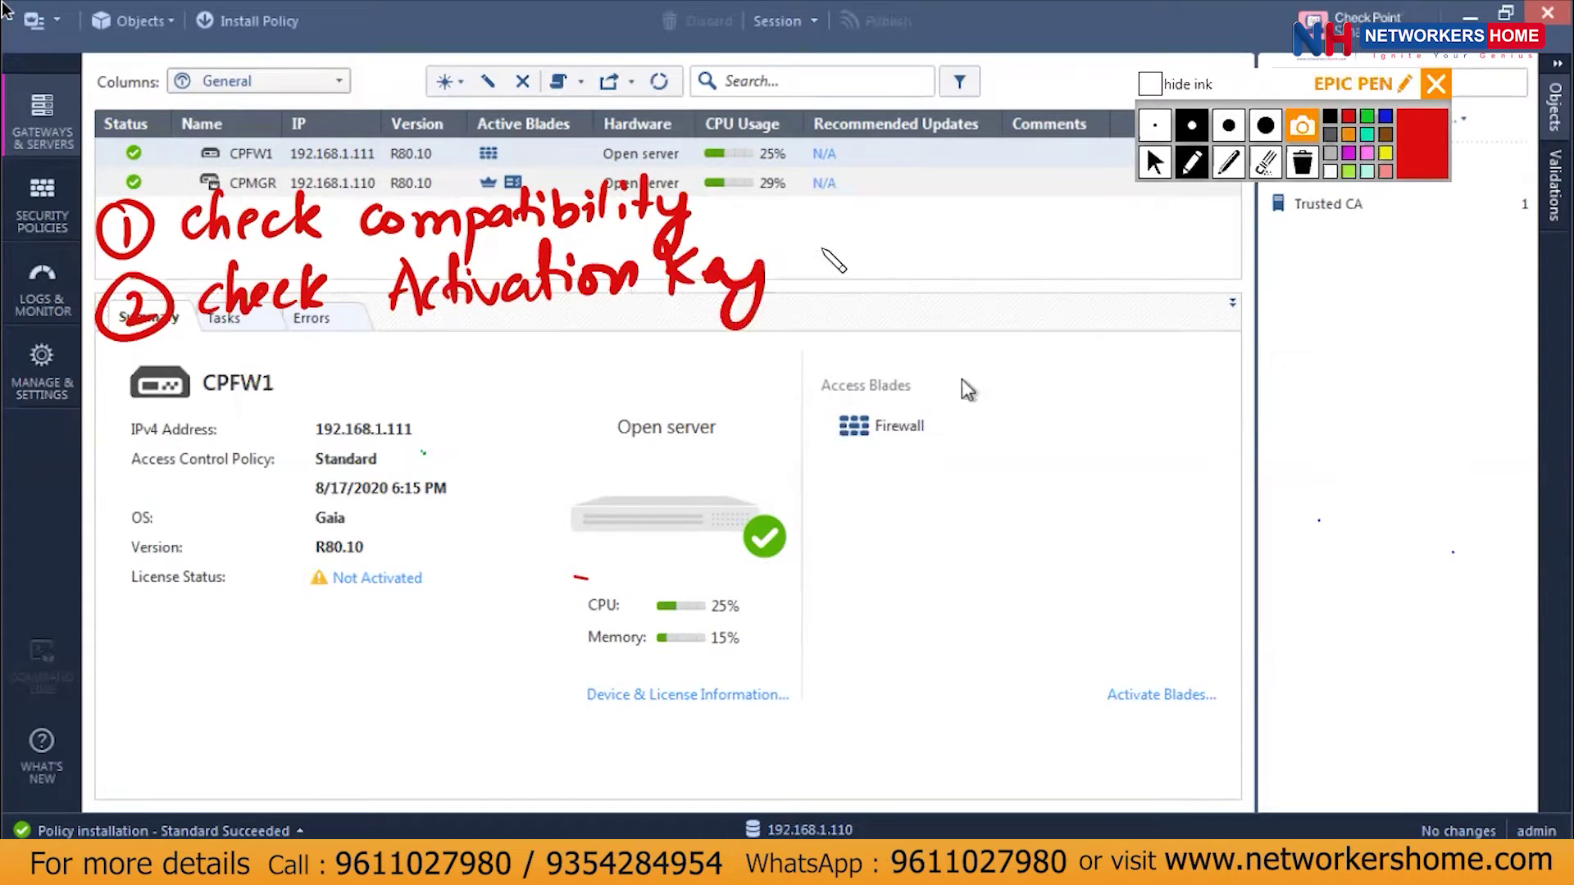
{"action": "mouse_move", "coordinate": [825, 228]}
{"action": "left_mouse_down"}
{"action": "mouse_move", "coordinate": [808, 257]}
{"action": "mouse_move", "coordinate": [828, 237]}
{"action": "mouse_move", "coordinate": [851, 267]}
{"action": "mouse_move", "coordinate": [889, 246]}
{"action": "left_mouse_up"}
{"action": "mouse_move", "coordinate": [912, 221]}
{"action": "left_mouse_down"}
{"action": "mouse_move", "coordinate": [908, 270]}
{"action": "mouse_move", "coordinate": [959, 264]}
{"action": "left_mouse_up"}
{"action": "left_click_drag", "start_coordinate": [1006, 205], "coordinate": [994, 266]}
{"action": "left_click_drag", "start_coordinate": [1074, 213], "coordinate": [1034, 264]}
{"action": "left_click_drag", "start_coordinate": [1102, 209], "coordinate": [1104, 262]}
{"action": "left_click_drag", "start_coordinate": [1156, 215], "coordinate": [1149, 275]}
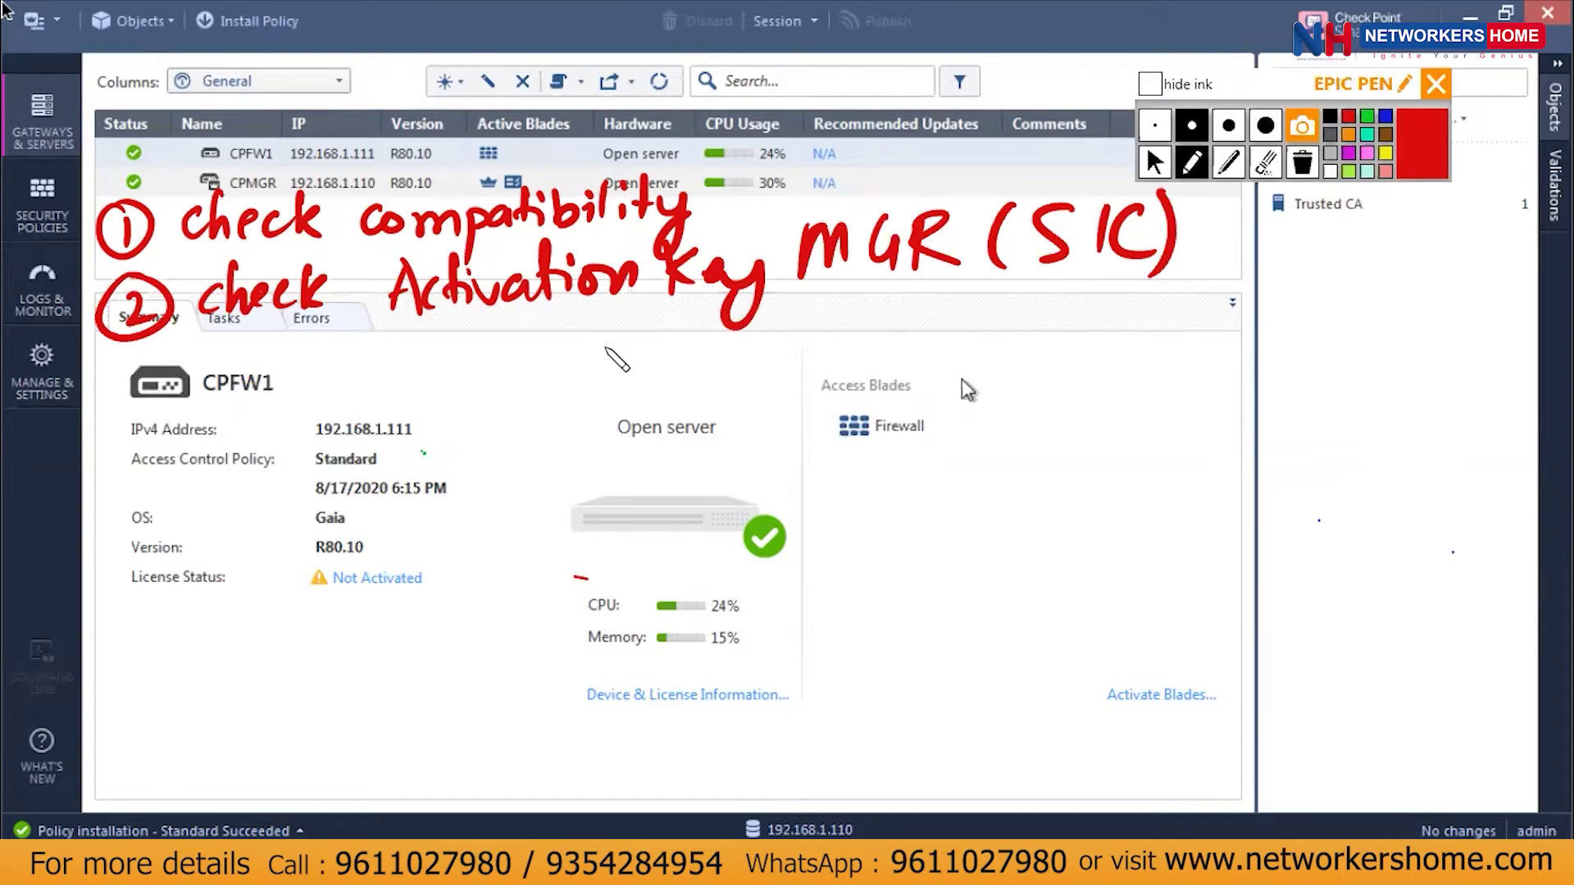
- Write 'SG →' and the gateway's SIC key on the summary, underline and circle it, and add a check mark
{"action": "mouse_move", "coordinate": [578, 395]}
{"action": "left_mouse_down"}
{"action": "mouse_move", "coordinate": [556, 443]}
{"action": "mouse_move", "coordinate": [623, 428]}
{"action": "left_mouse_up"}
{"action": "left_click_drag", "start_coordinate": [562, 471], "coordinate": [709, 398]}
{"action": "left_click_drag", "start_coordinate": [652, 419], "coordinate": [709, 425]}
{"action": "mouse_move", "coordinate": [791, 395]}
{"action": "left_mouse_down"}
{"action": "mouse_move", "coordinate": [820, 430]}
{"action": "mouse_move", "coordinate": [868, 426]}
{"action": "mouse_move", "coordinate": [912, 365]}
{"action": "left_mouse_up"}
{"action": "left_click_drag", "start_coordinate": [916, 420], "coordinate": [949, 410]}
{"action": "mouse_move", "coordinate": [967, 361]}
{"action": "left_mouse_down"}
{"action": "mouse_move", "coordinate": [969, 402]}
{"action": "mouse_move", "coordinate": [1036, 400]}
{"action": "left_mouse_up"}
{"action": "mouse_move", "coordinate": [1053, 357]}
{"action": "left_mouse_down"}
{"action": "mouse_move", "coordinate": [1065, 394]}
{"action": "mouse_move", "coordinate": [783, 470]}
{"action": "left_mouse_up"}
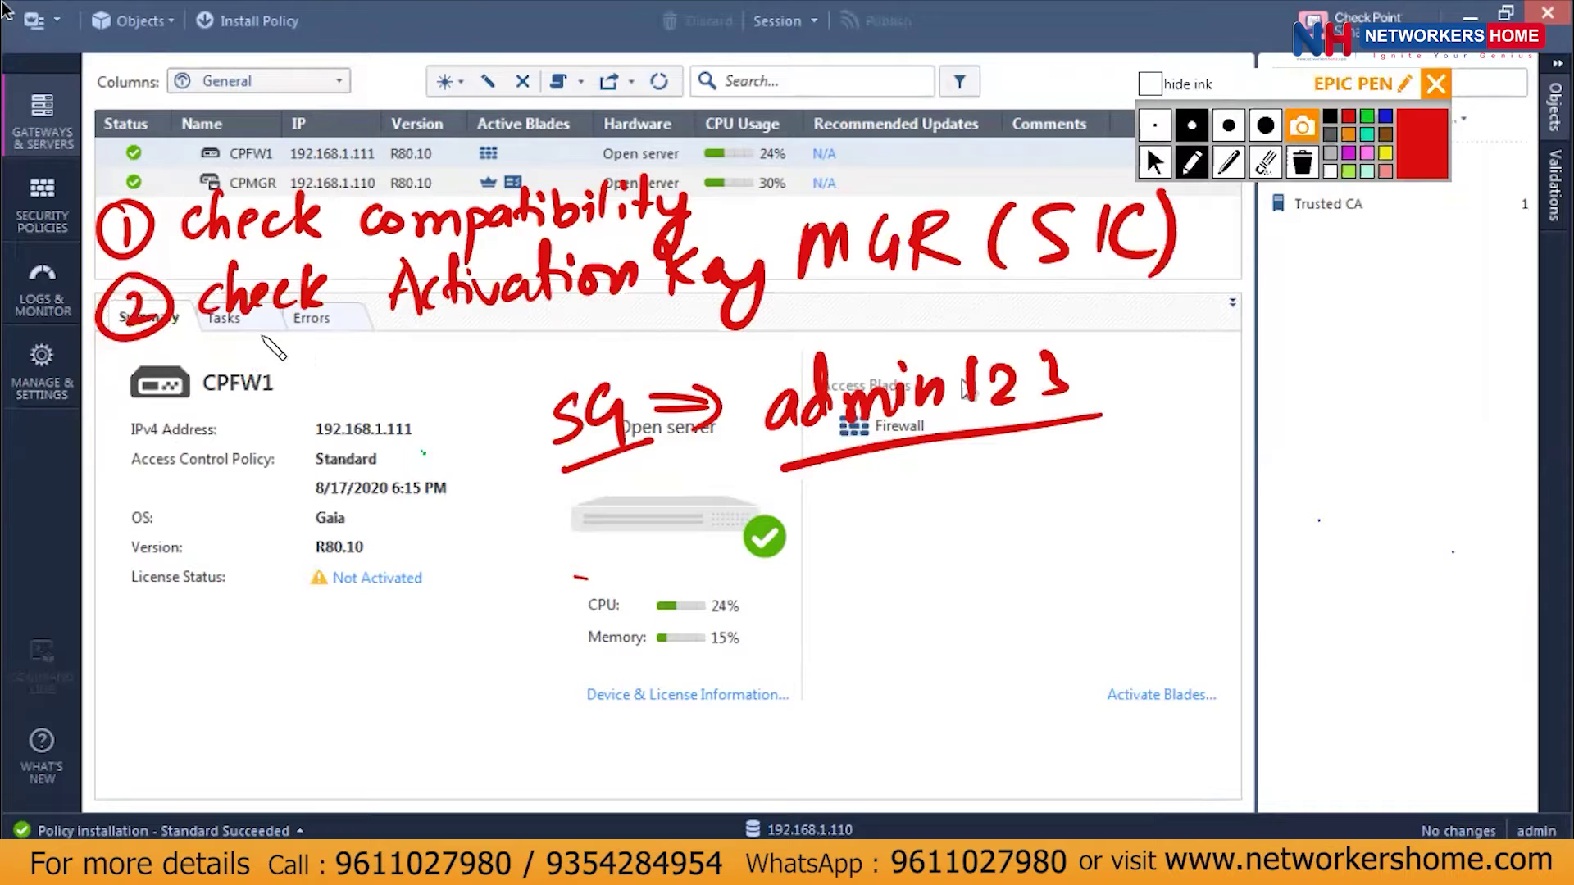
{"action": "left_click_drag", "start_coordinate": [54, 194], "coordinate": [93, 159]}
{"action": "mouse_move", "coordinate": [1066, 324]}
{"action": "left_mouse_down"}
{"action": "mouse_move", "coordinate": [774, 480]}
{"action": "mouse_move", "coordinate": [1095, 334]}
{"action": "left_mouse_up"}
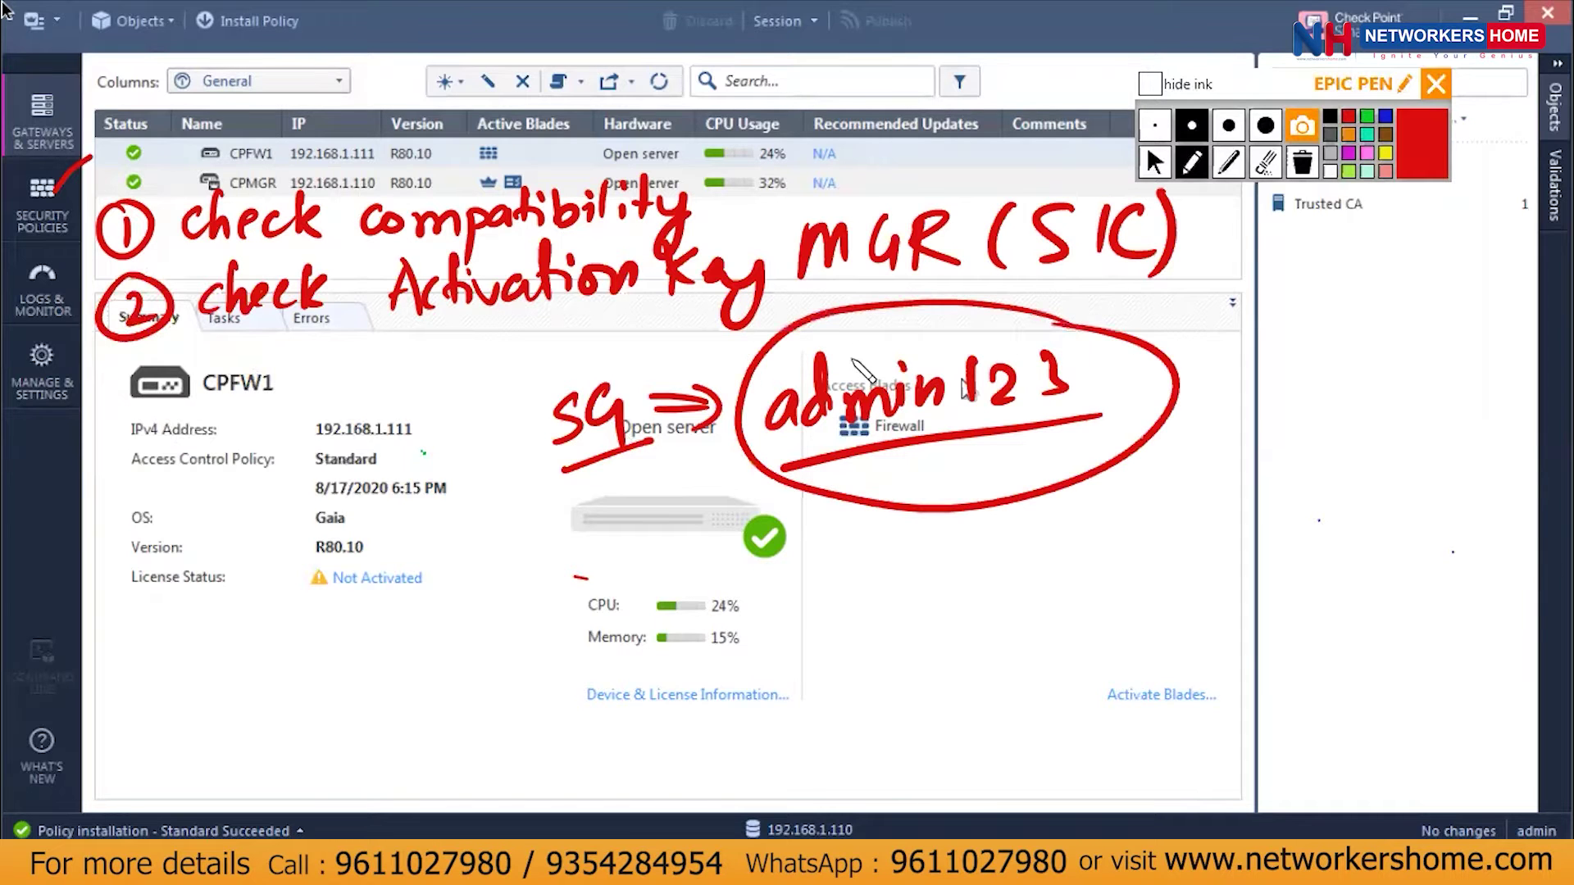
- Erase the SIC key note and its circle, then hide all ink
{"action": "left_click", "coordinate": [1265, 162]}
{"action": "mouse_move", "coordinate": [1009, 313]}
{"action": "left_mouse_down"}
{"action": "mouse_move", "coordinate": [924, 439]}
{"action": "mouse_move", "coordinate": [713, 352]}
{"action": "left_mouse_up"}
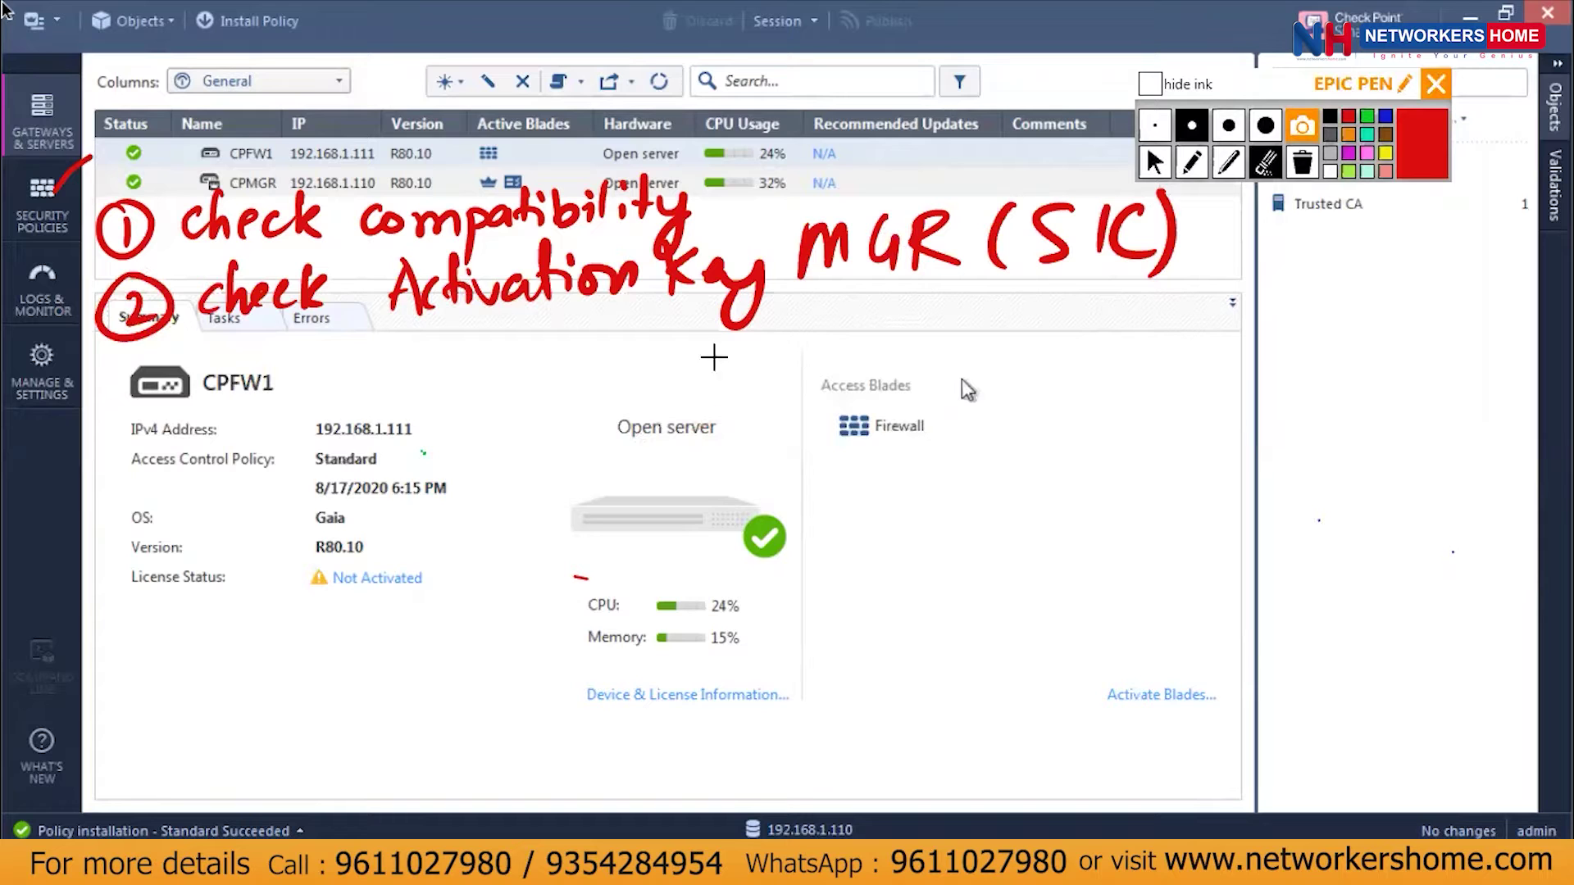
{"action": "left_click", "coordinate": [1150, 84]}
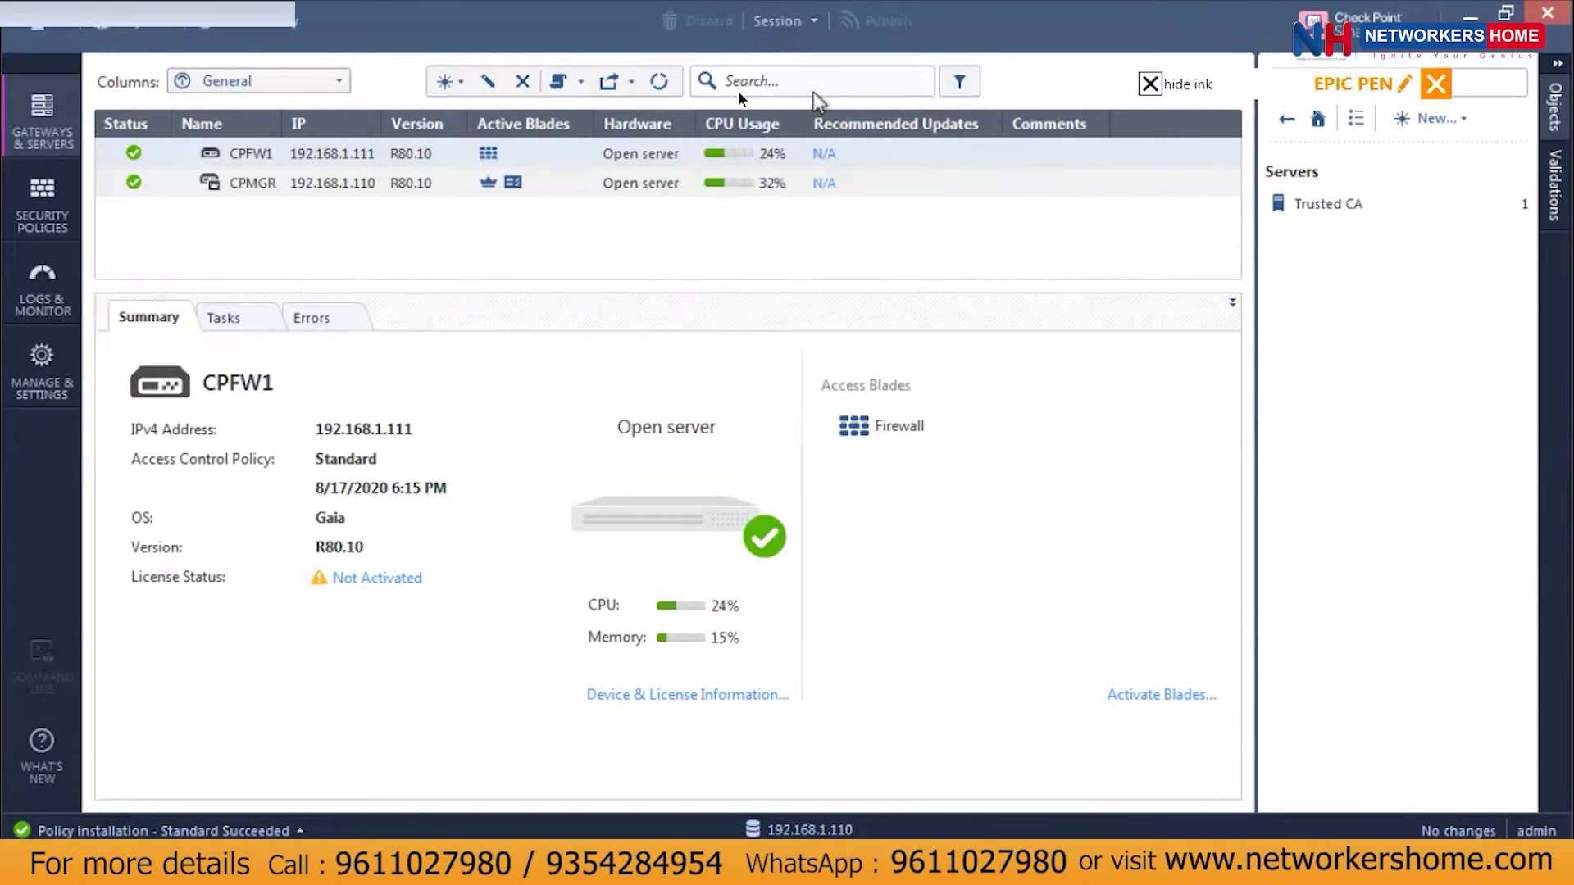
- Exit and re-enter browser full screen on the QEMU console
{"action": "left_click", "coordinate": [789, 82]}
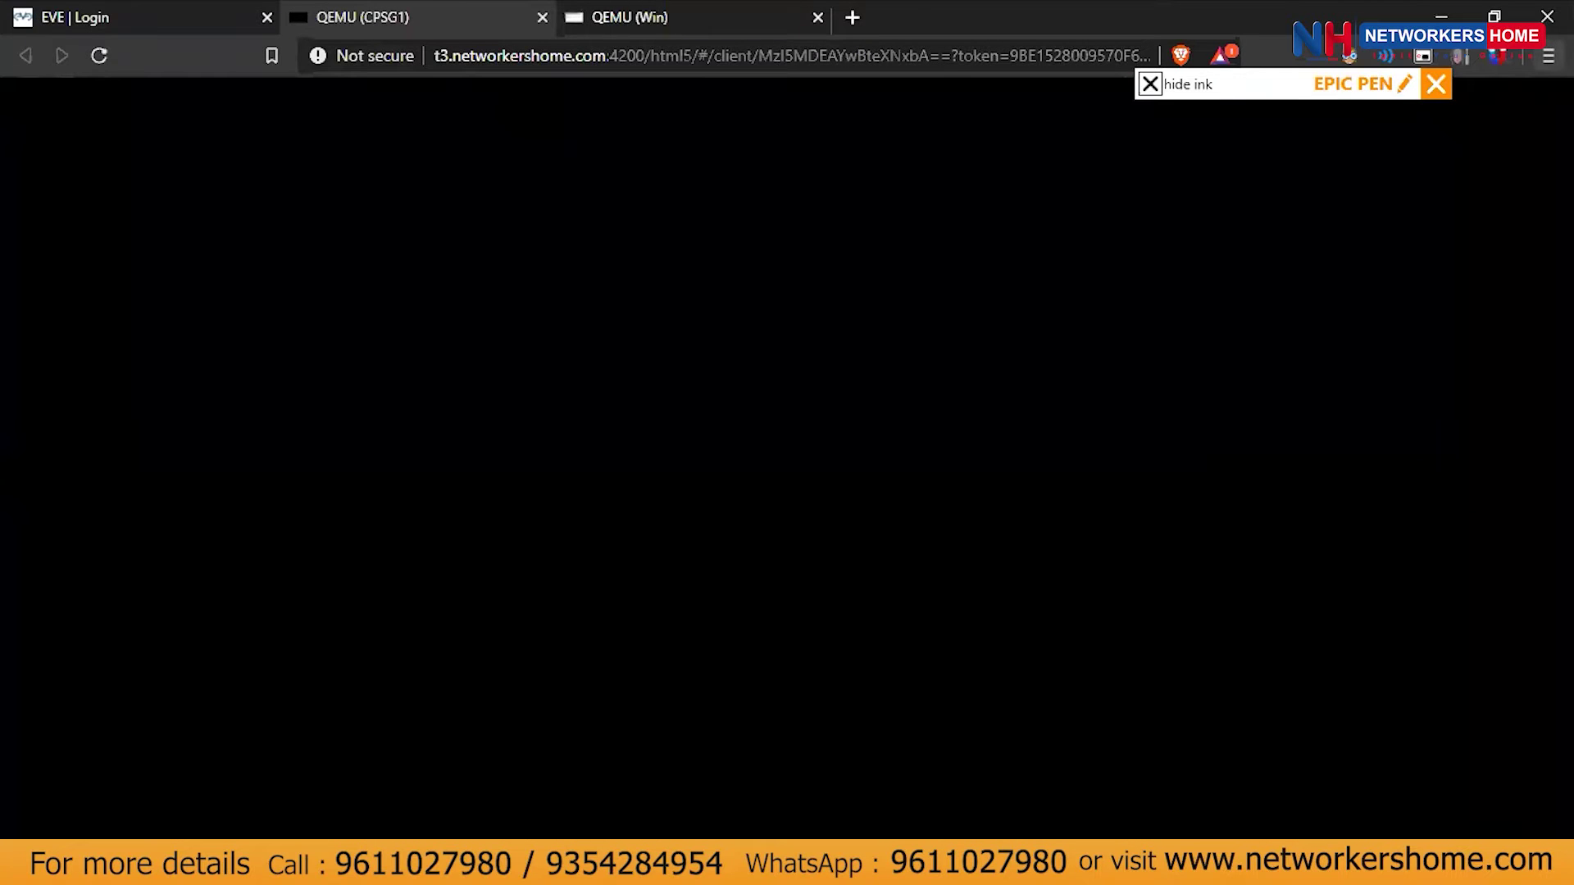
{"action": "left_click", "coordinate": [1548, 55]}
{"action": "left_click", "coordinate": [1536, 494]}
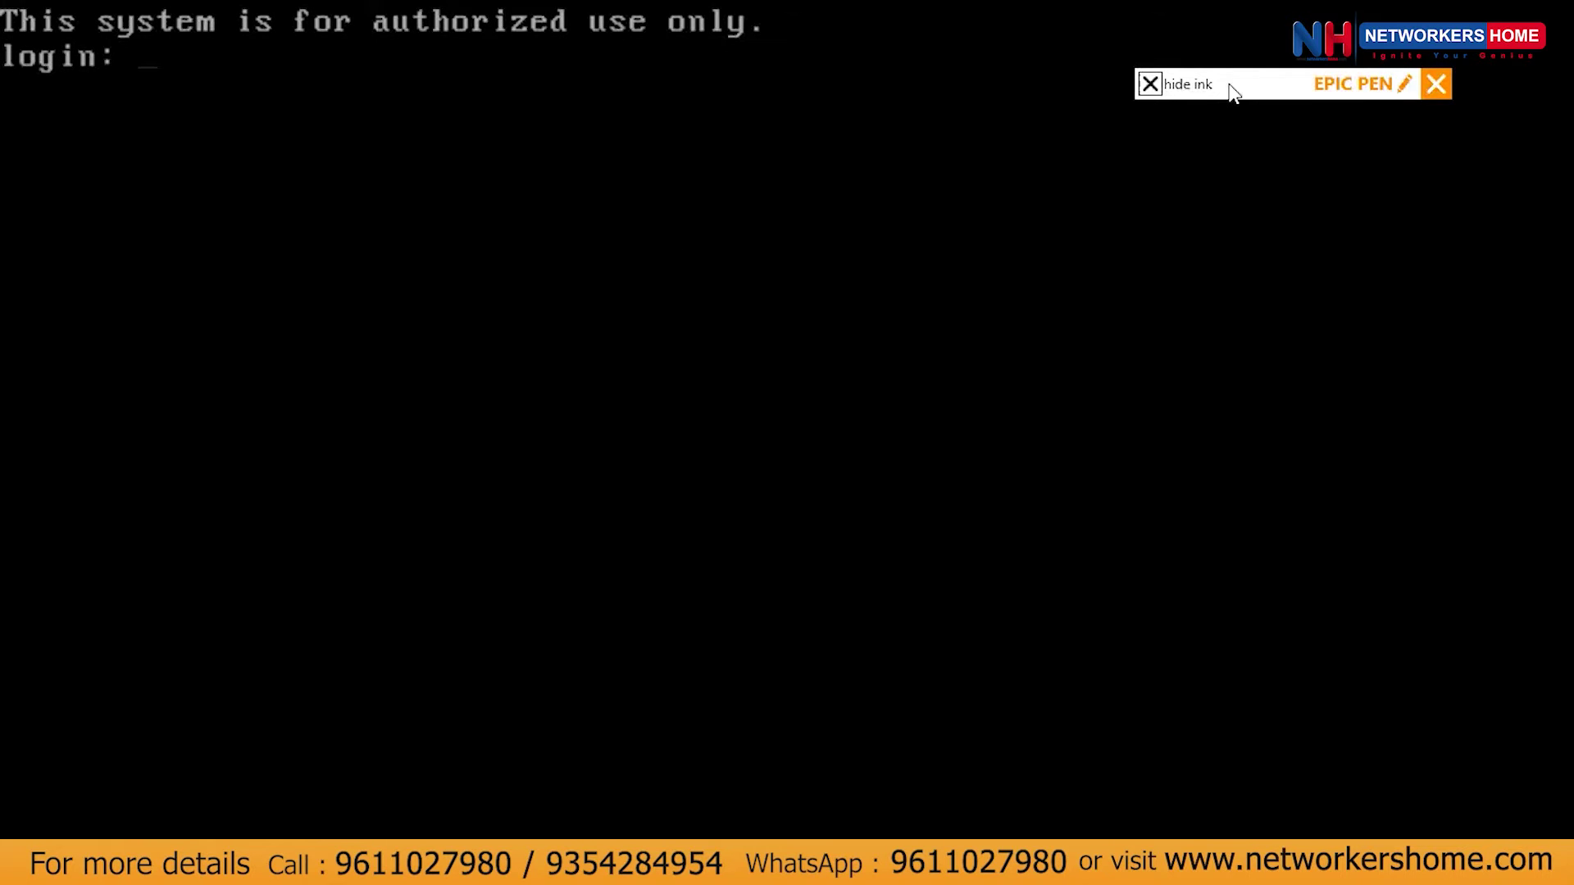
- Annotate FW1 / SG1 and the gateway address ending .111 at the right, underlining them
{"action": "left_click", "coordinate": [1191, 164]}
{"action": "left_click", "coordinate": [1191, 164]}
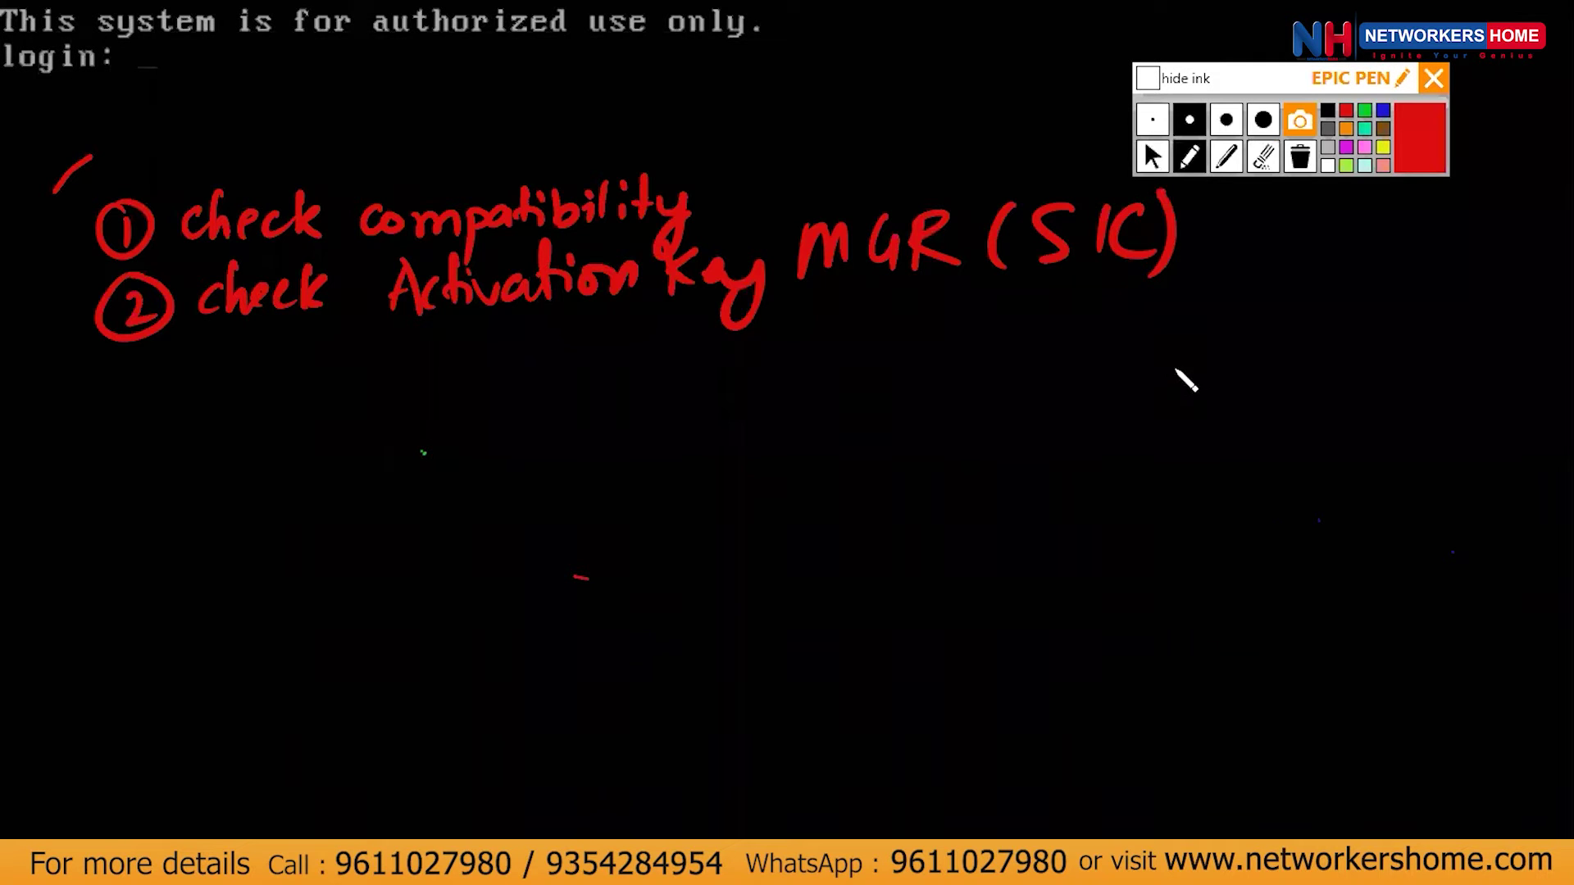
{"action": "left_click", "coordinate": [1275, 361]}
{"action": "mouse_move", "coordinate": [1285, 399]}
{"action": "left_mouse_down"}
{"action": "mouse_move", "coordinate": [1369, 359]}
{"action": "mouse_move", "coordinate": [1296, 446]}
{"action": "mouse_move", "coordinate": [1373, 460]}
{"action": "left_mouse_up"}
{"action": "left_click_drag", "start_coordinate": [1279, 495], "coordinate": [1403, 497]}
{"action": "left_click_drag", "start_coordinate": [1239, 327], "coordinate": [1270, 493]}
{"action": "left_click", "coordinate": [1250, 590]}
{"action": "mouse_move", "coordinate": [1280, 572]}
{"action": "left_mouse_down"}
{"action": "mouse_move", "coordinate": [1278, 609]}
{"action": "mouse_move", "coordinate": [1338, 620]}
{"action": "left_mouse_up"}
{"action": "left_click_drag", "start_coordinate": [1253, 655], "coordinate": [1376, 638]}
{"action": "left_click_drag", "start_coordinate": [1258, 674], "coordinate": [1377, 652]}
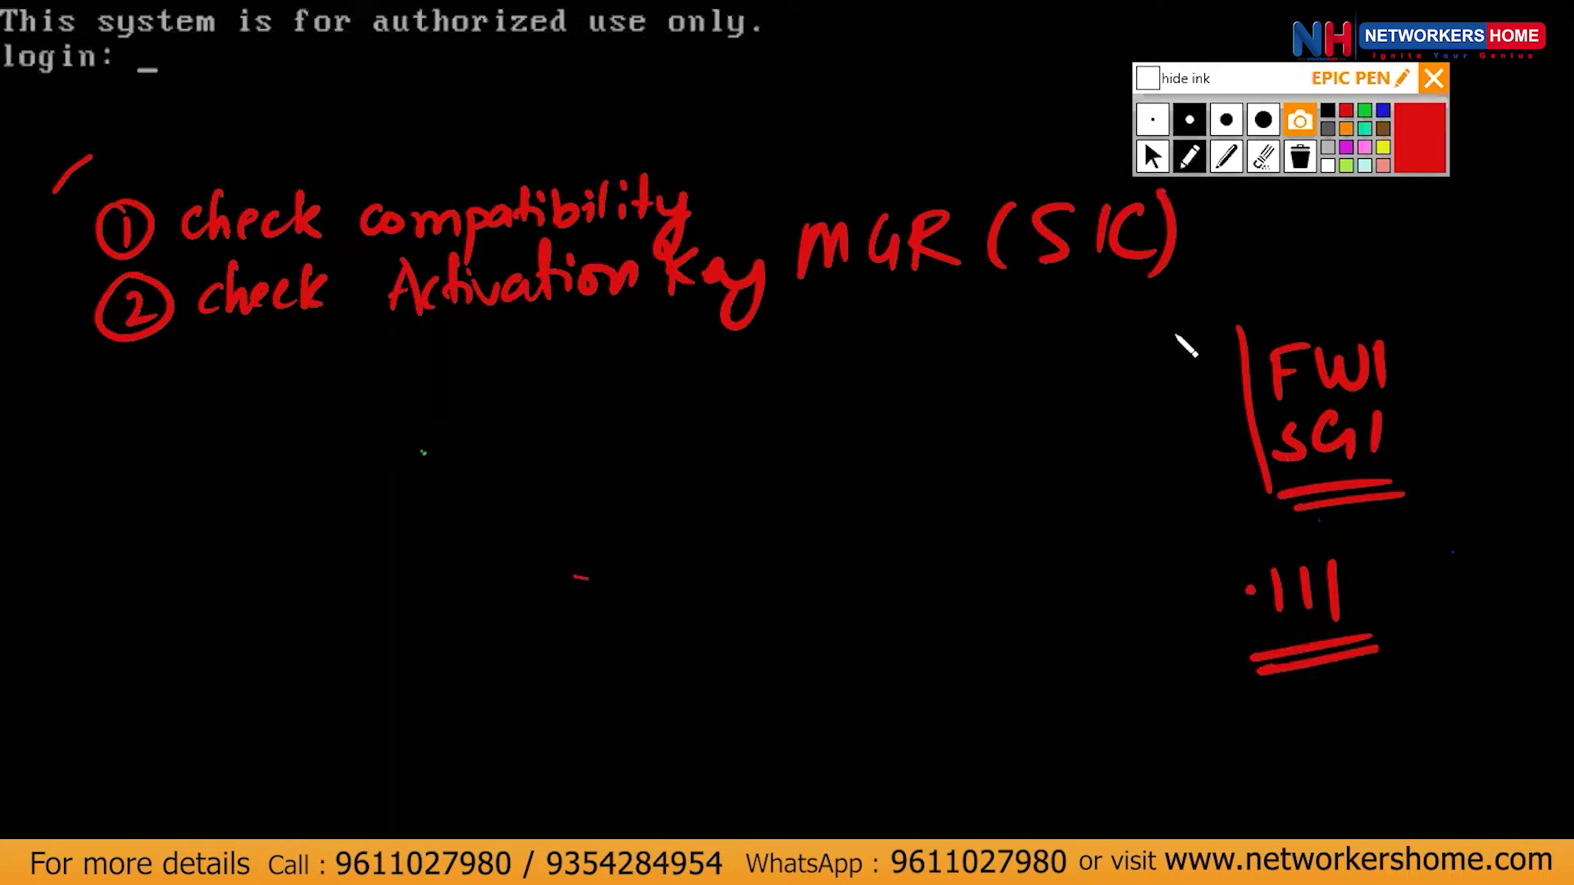
{"action": "left_click_drag", "start_coordinate": [1203, 395], "coordinate": [1089, 422]}
{"action": "left_click_drag", "start_coordinate": [963, 403], "coordinate": [1018, 408]}
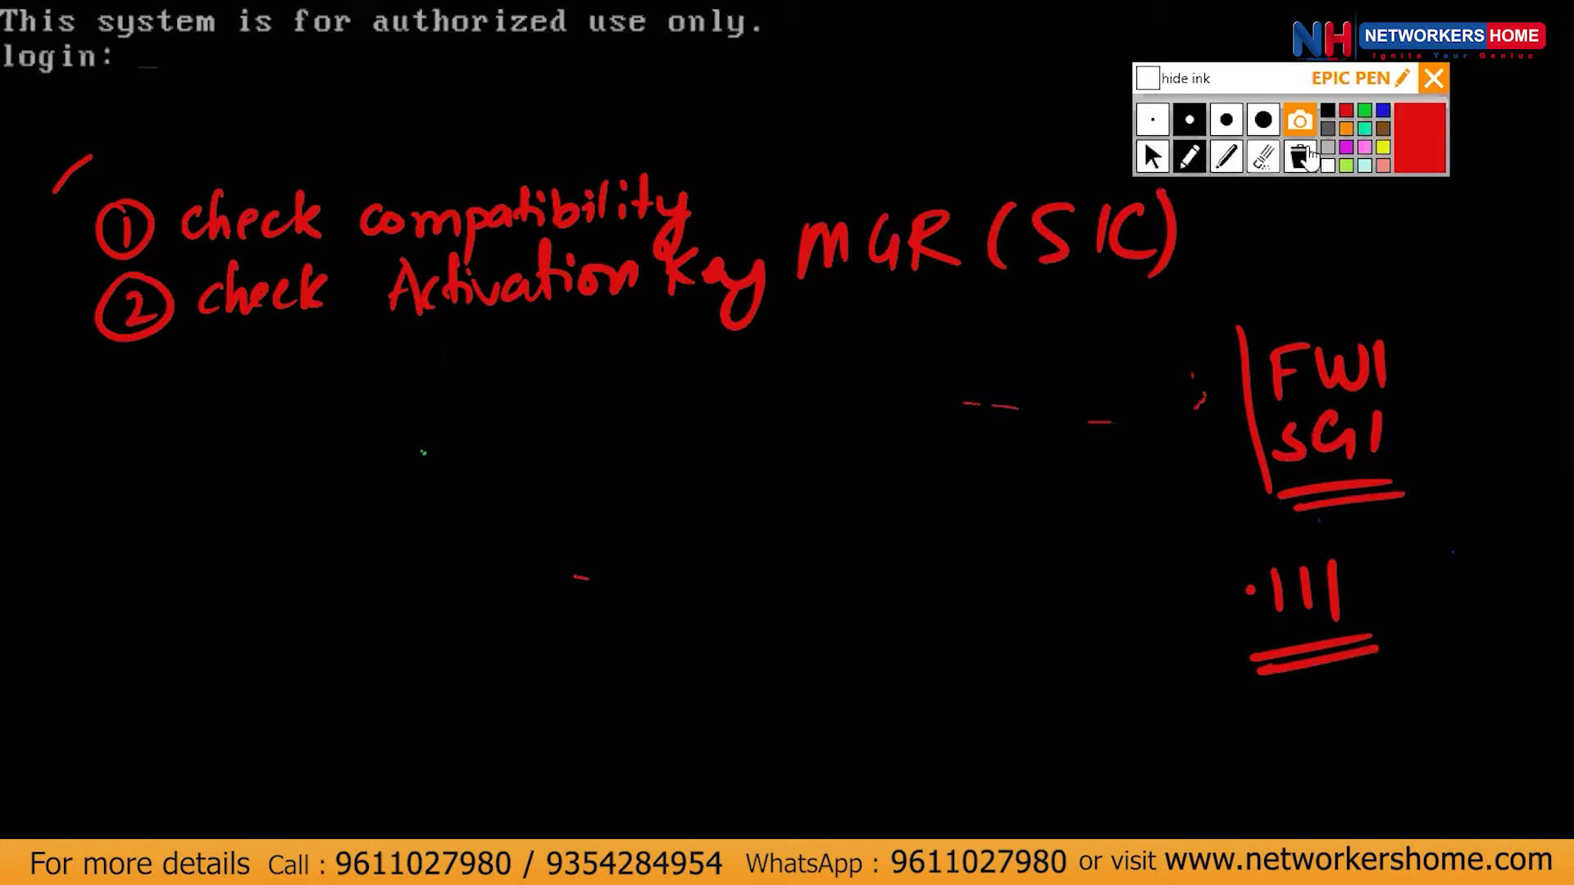
- In blue, draw connecting lines and an arc linking the notes to .111
{"action": "left_click", "coordinate": [1383, 117]}
{"action": "left_click_drag", "start_coordinate": [646, 281], "coordinate": [572, 355]}
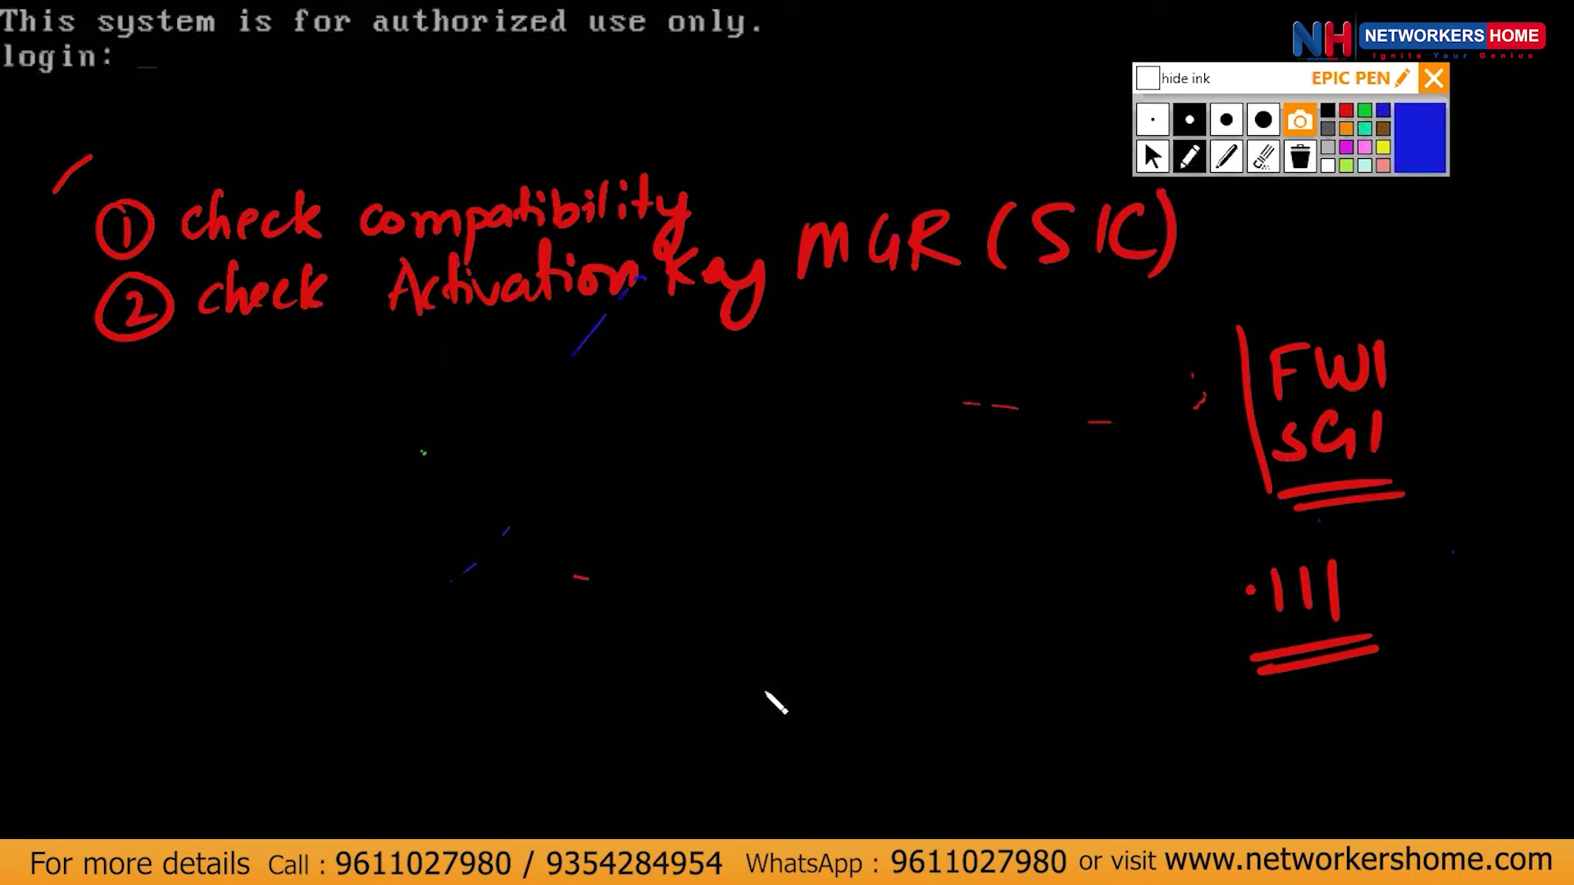
{"action": "left_click_drag", "start_coordinate": [964, 599], "coordinate": [1286, 532]}
{"action": "mouse_move", "coordinate": [1152, 295]}
{"action": "left_mouse_down"}
{"action": "mouse_move", "coordinate": [1186, 313]}
{"action": "mouse_move", "coordinate": [828, 624]}
{"action": "left_mouse_up"}
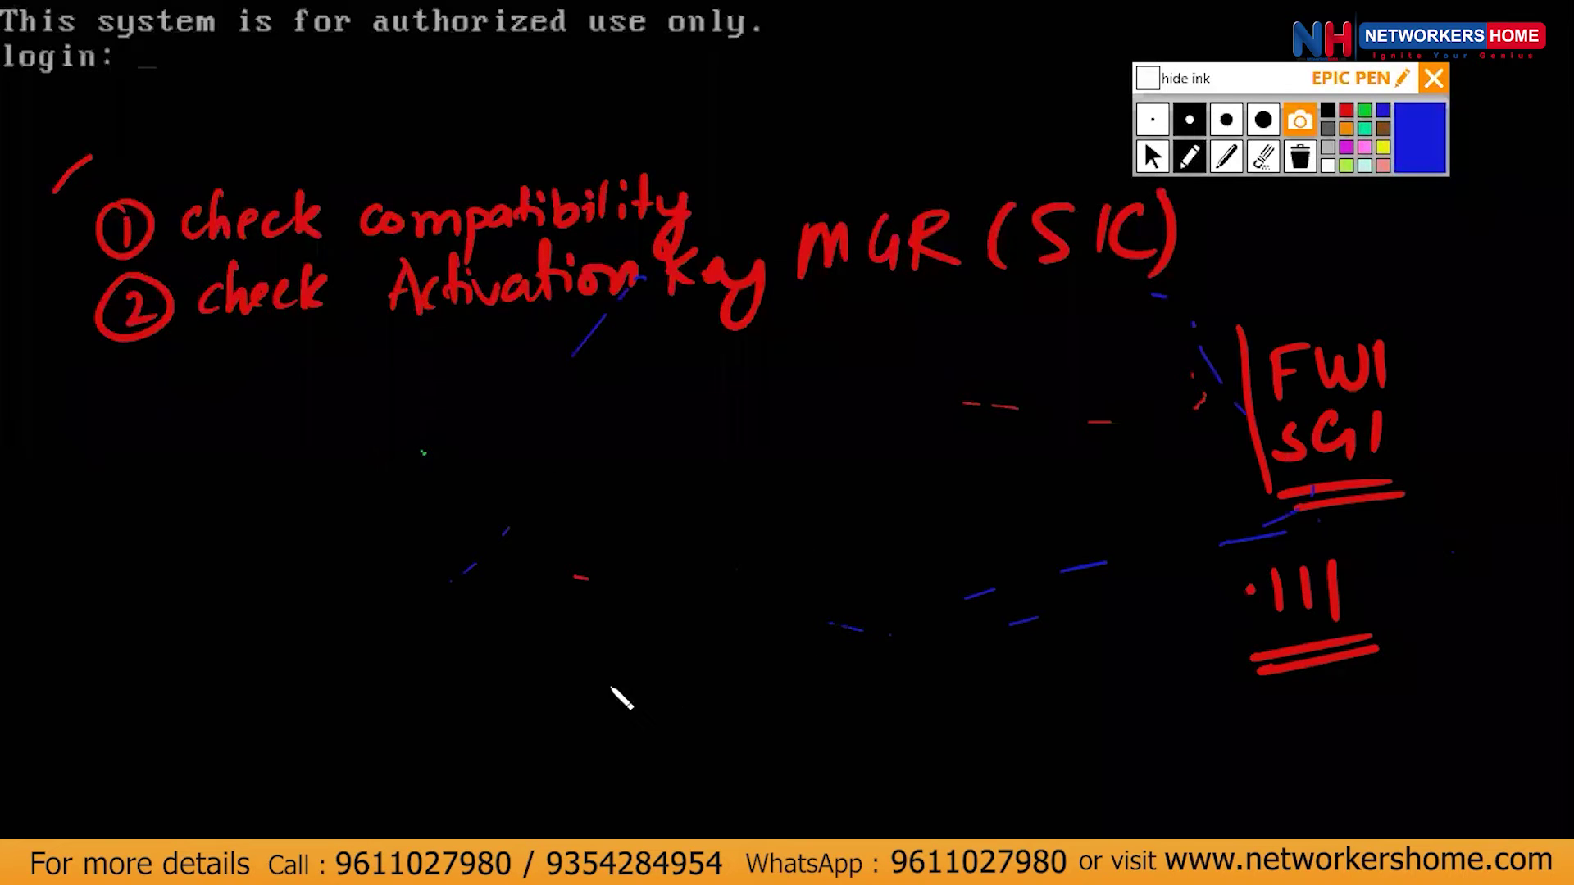
- Write the plan '1) login, 2) cpconfig' below the diagram, then hide the ink
{"action": "mouse_move", "coordinate": [564, 659]}
{"action": "left_mouse_down"}
{"action": "mouse_move", "coordinate": [571, 698]}
{"action": "mouse_move", "coordinate": [591, 697]}
{"action": "left_mouse_up"}
{"action": "mouse_move", "coordinate": [610, 641]}
{"action": "left_mouse_down"}
{"action": "mouse_move", "coordinate": [622, 681]}
{"action": "mouse_move", "coordinate": [652, 658]}
{"action": "left_mouse_up"}
{"action": "mouse_move", "coordinate": [670, 645]}
{"action": "left_mouse_down"}
{"action": "mouse_move", "coordinate": [716, 650]}
{"action": "mouse_move", "coordinate": [734, 631]}
{"action": "left_mouse_up"}
{"action": "left_click_drag", "start_coordinate": [590, 741], "coordinate": [638, 782]}
{"action": "mouse_move", "coordinate": [711, 715]}
{"action": "left_mouse_down"}
{"action": "mouse_move", "coordinate": [715, 748]}
{"action": "mouse_move", "coordinate": [819, 696]}
{"action": "mouse_move", "coordinate": [871, 692]}
{"action": "mouse_move", "coordinate": [906, 650]}
{"action": "mouse_move", "coordinate": [942, 654]}
{"action": "left_mouse_up"}
{"action": "left_click_drag", "start_coordinate": [1139, 379], "coordinate": [1153, 359]}
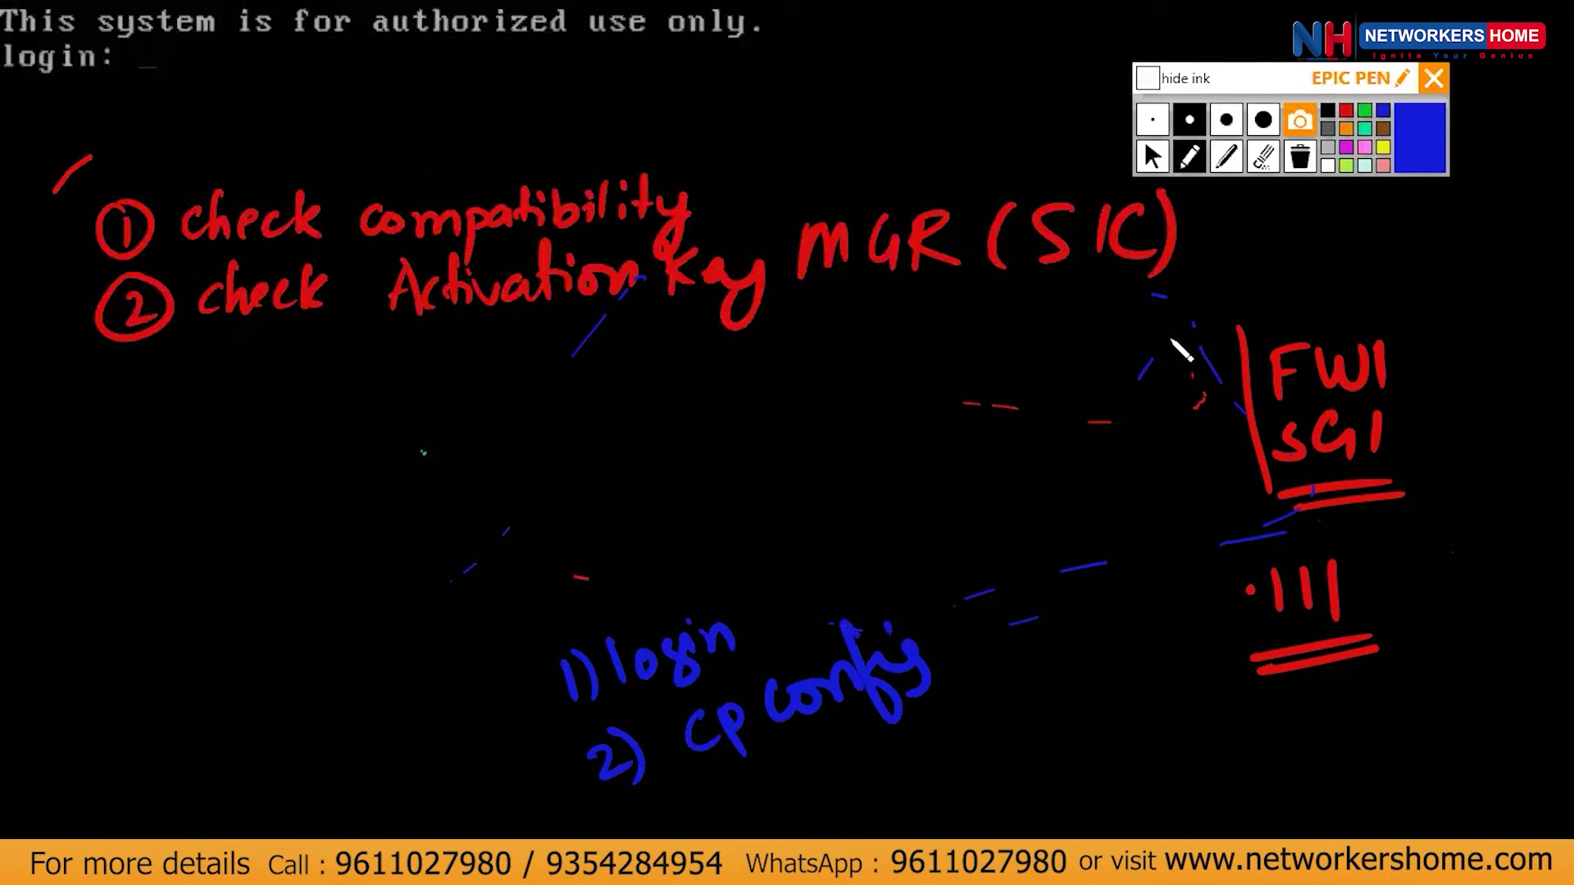
{"action": "left_click", "coordinate": [1148, 79]}
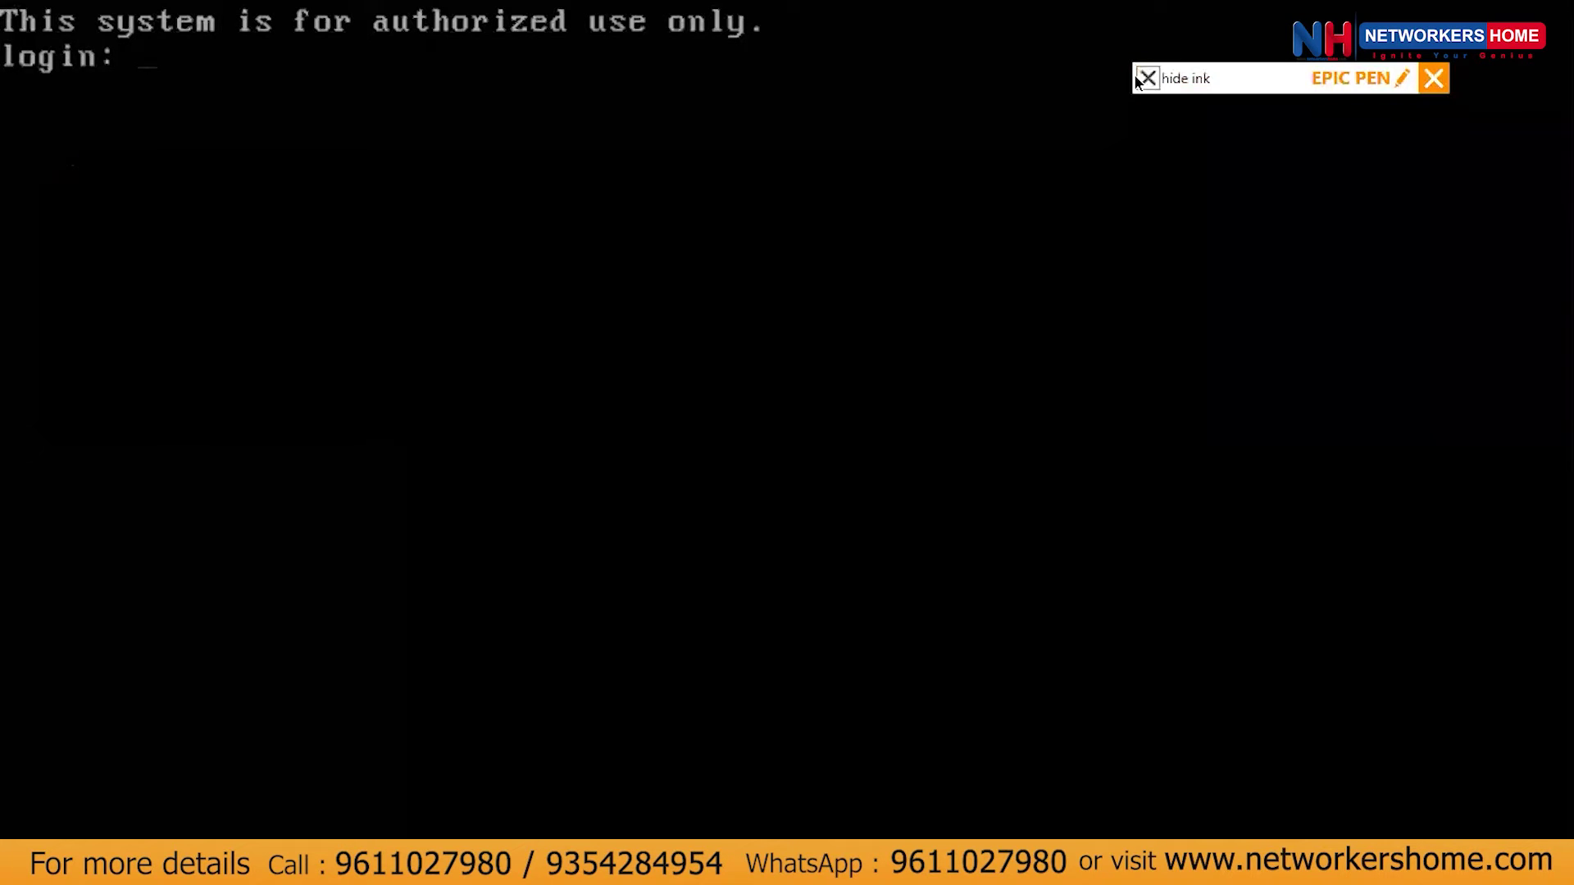
- Log in to CPFW-1 as admin with the password and enter cpconfig
{"action": "type", "text": "admin"}
{"action": "key", "text": "Return"}
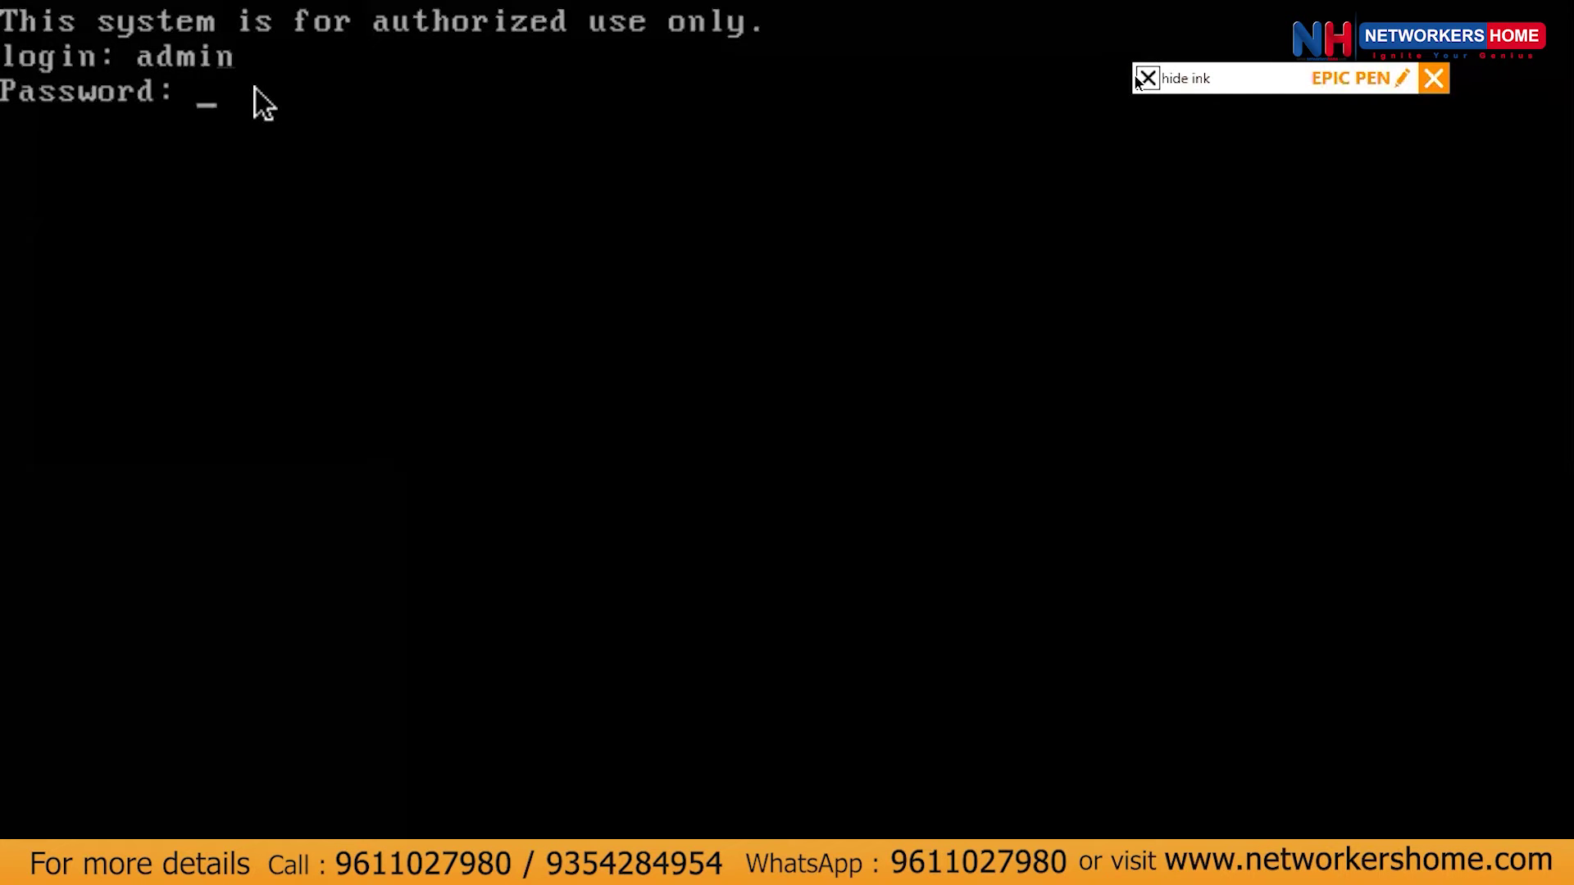
{"action": "key", "text": "Return"}
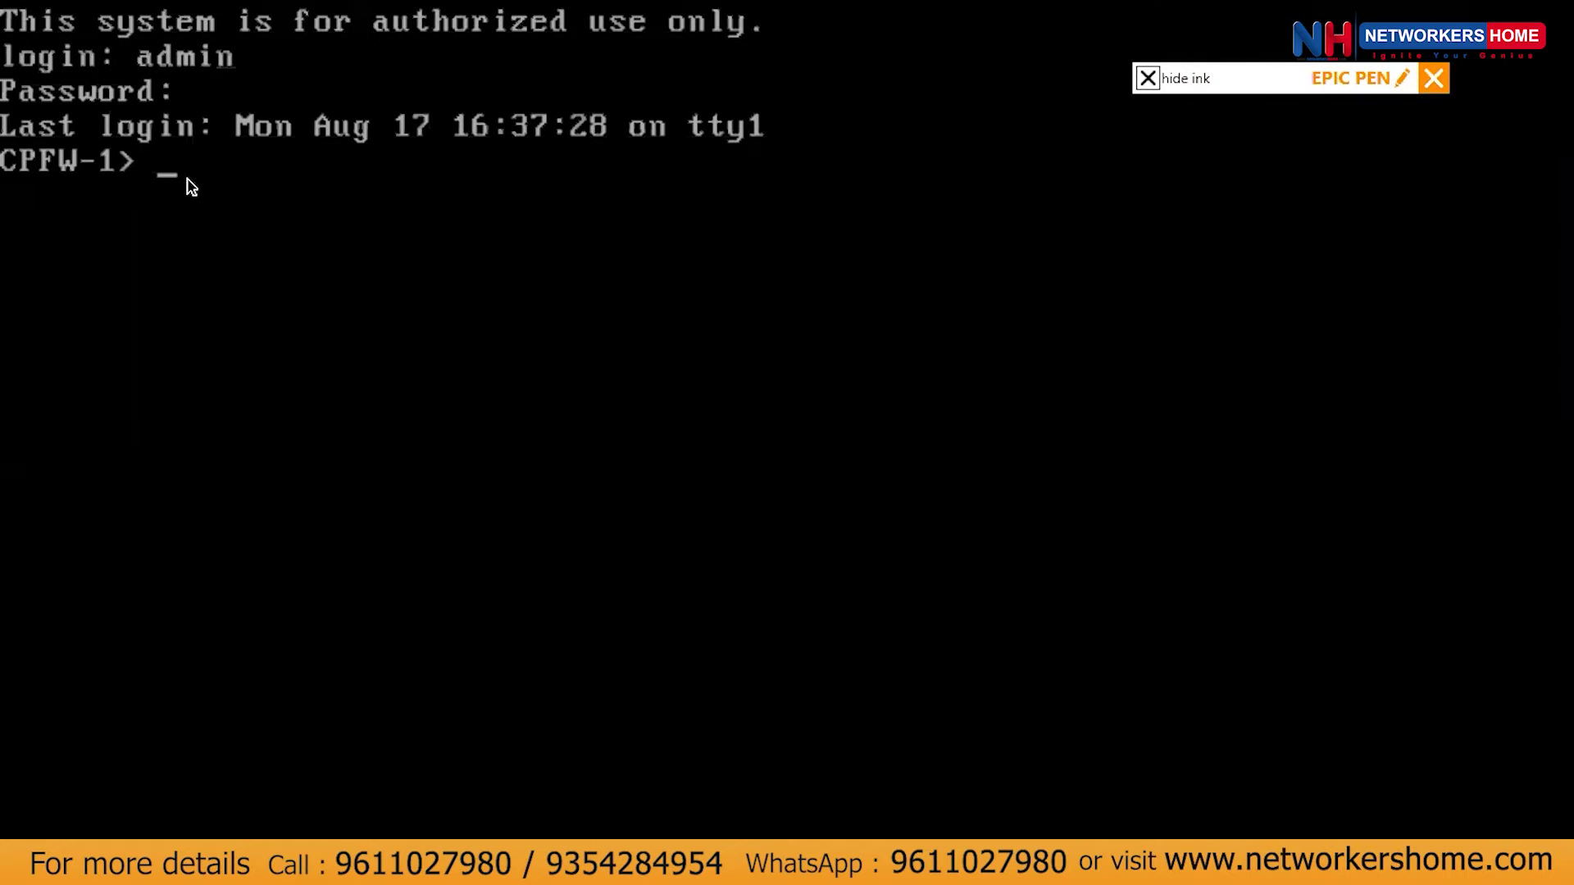
{"action": "type", "text": "cpconfig"}
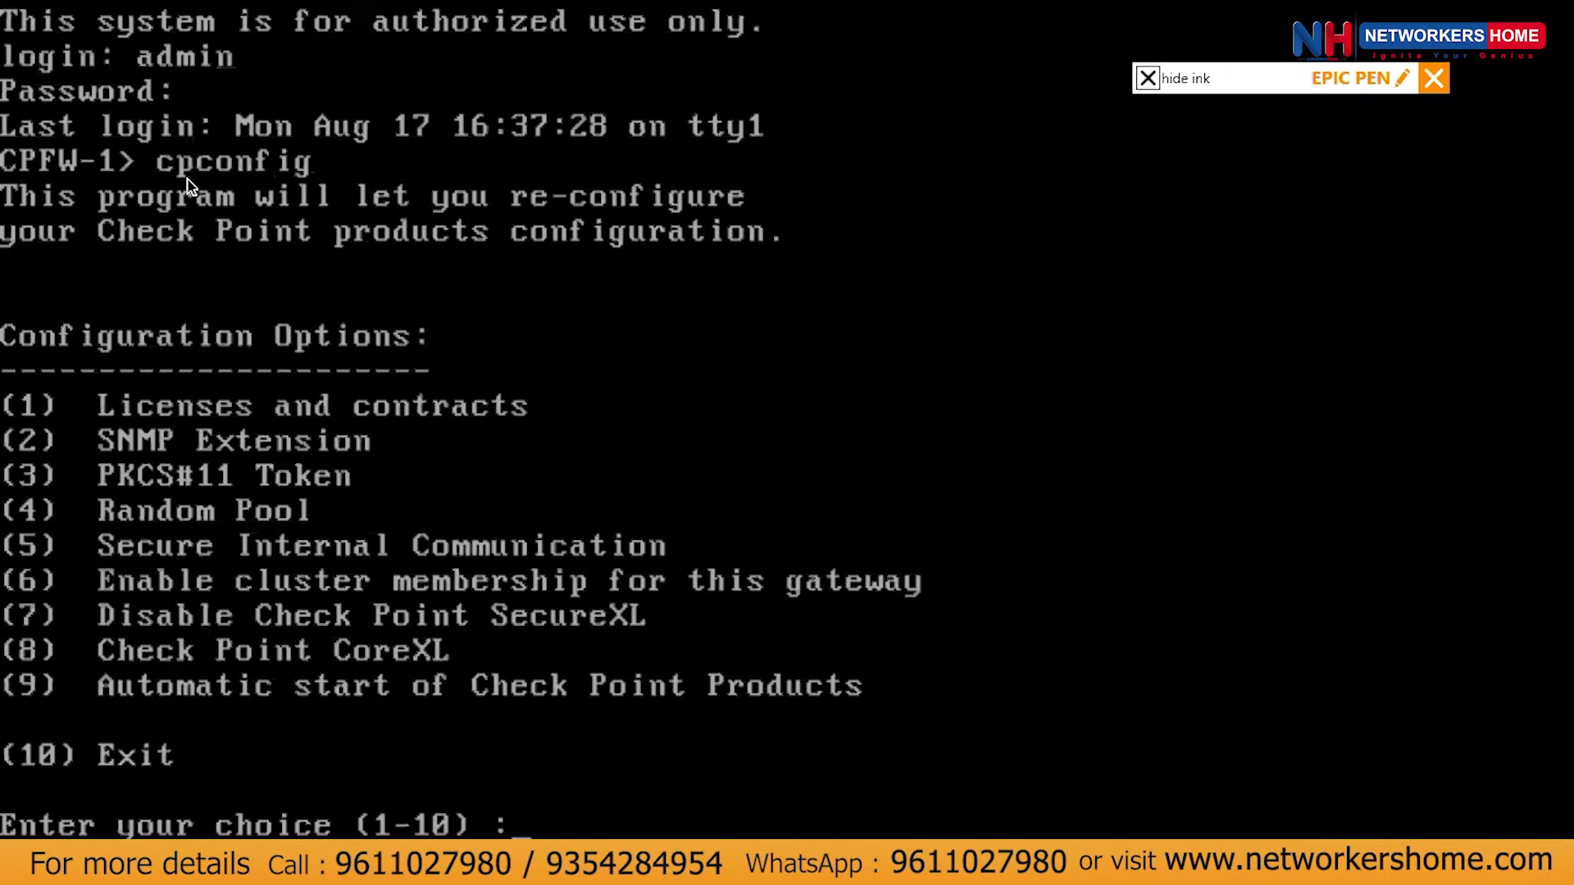
- Clear old ink, then in red underline Secure Internal Communication, circle a 5, and underline Exit
{"action": "left_click", "coordinate": [1147, 77]}
{"action": "left_click", "coordinate": [1299, 157]}
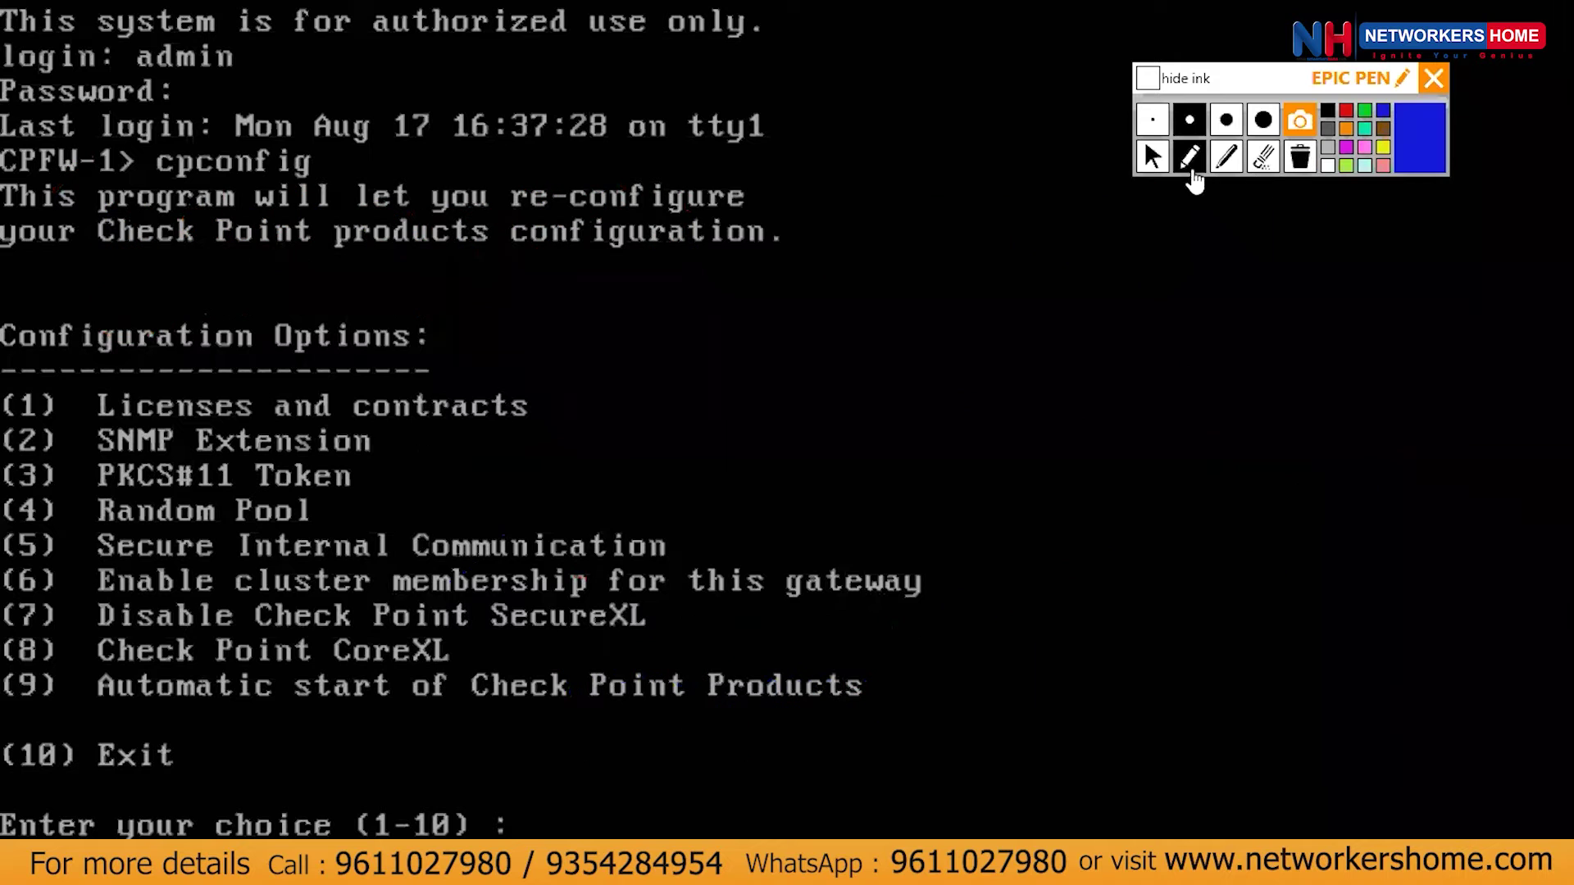
{"action": "left_click", "coordinate": [1189, 156]}
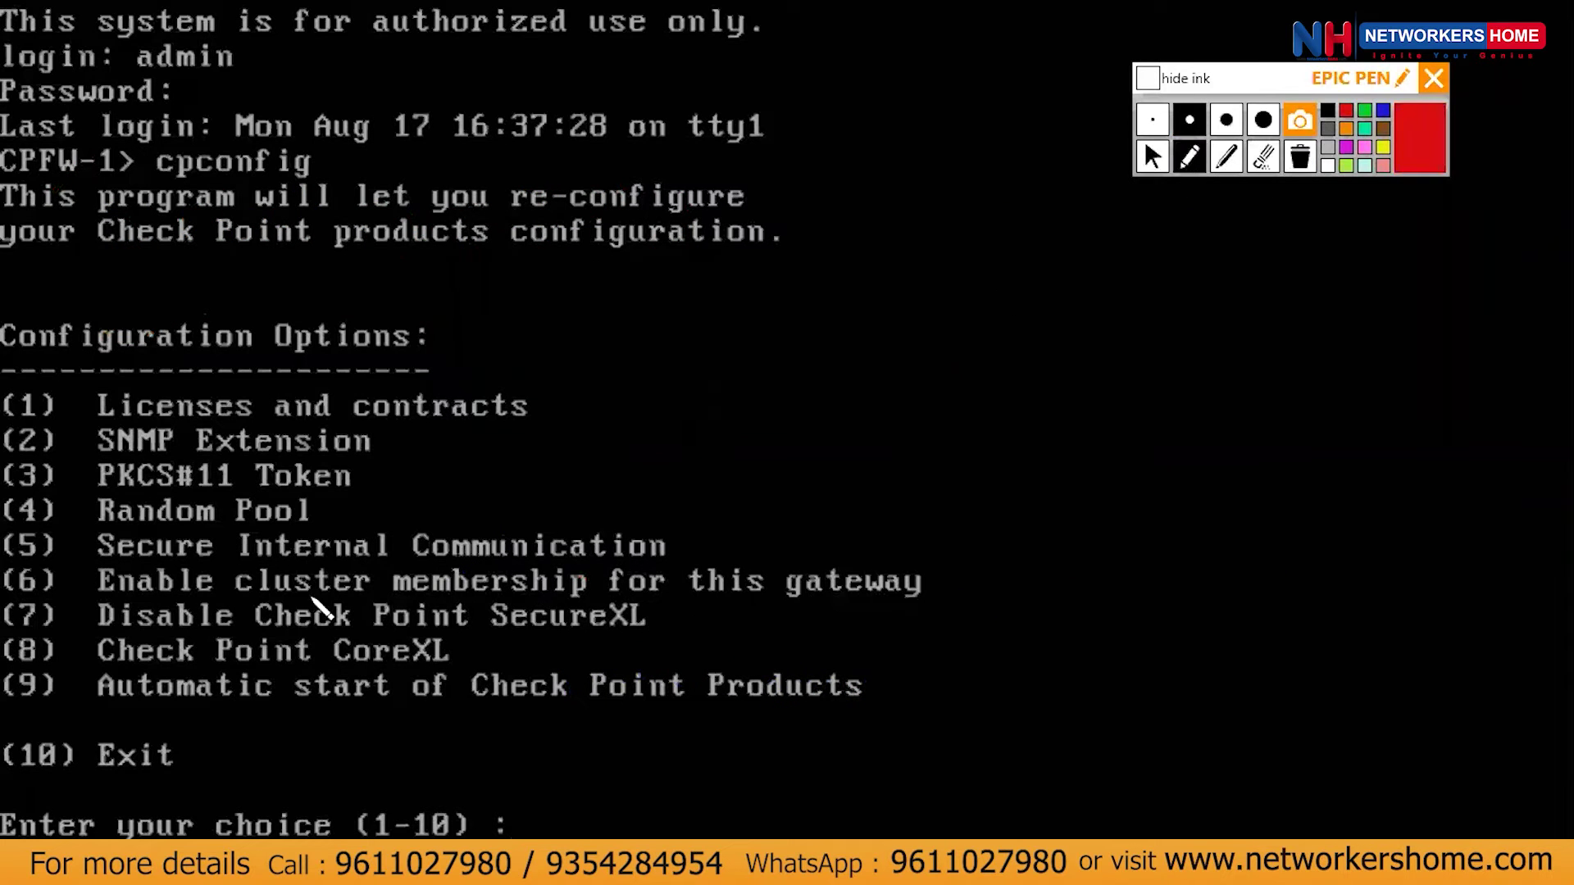
{"action": "left_click_drag", "start_coordinate": [107, 564], "coordinate": [734, 538]}
{"action": "left_click_drag", "start_coordinate": [1182, 363], "coordinate": [1153, 418]}
{"action": "mouse_move", "coordinate": [1192, 336]}
{"action": "left_mouse_down"}
{"action": "mouse_move", "coordinate": [1162, 449]}
{"action": "mouse_move", "coordinate": [1198, 340]}
{"action": "left_mouse_up"}
{"action": "mouse_move", "coordinate": [537, 752]}
{"action": "left_mouse_down"}
{"action": "mouse_move", "coordinate": [211, 763]}
{"action": "mouse_move", "coordinate": [2, 794]}
{"action": "left_mouse_up"}
{"action": "left_click_drag", "start_coordinate": [539, 754], "coordinate": [548, 837]}
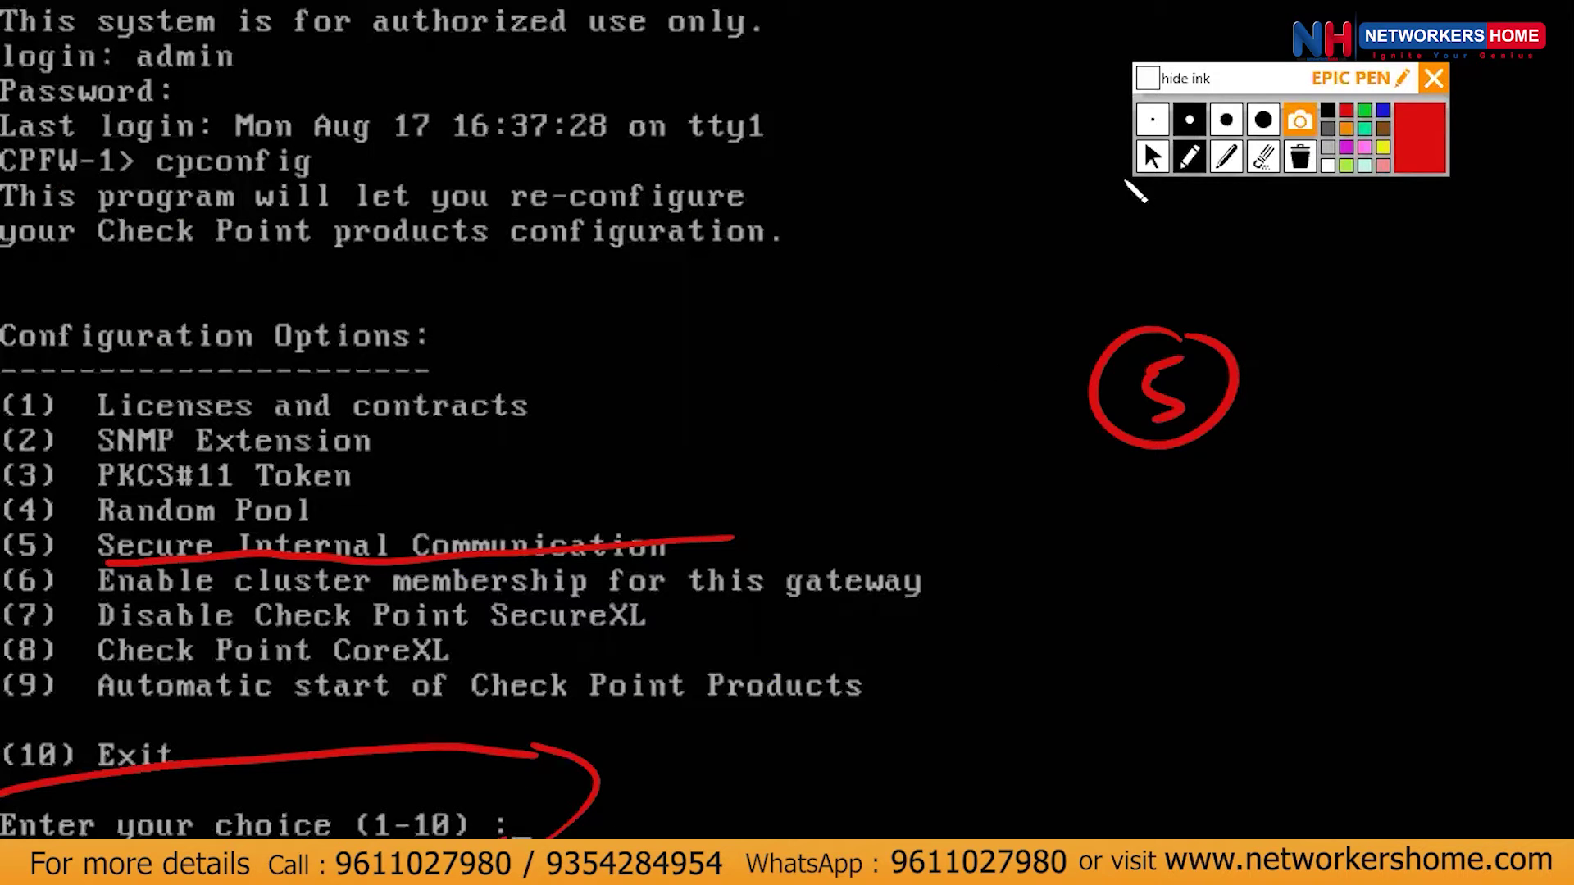
- Enter 54 as the menu choice, which returns 'Bad choice'
{"action": "left_click", "coordinate": [1145, 171]}
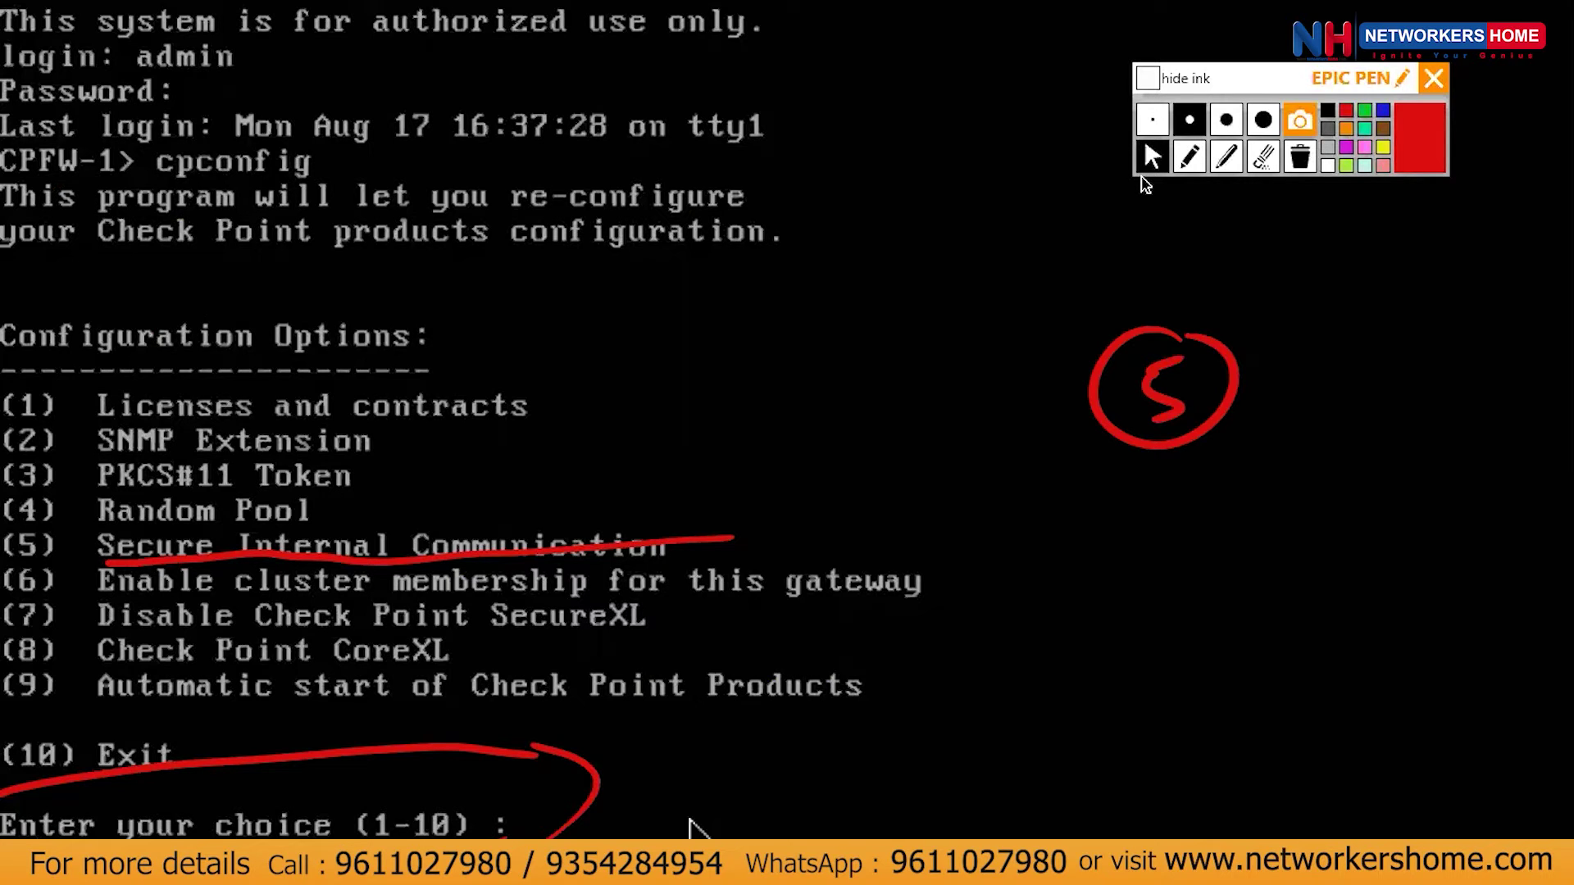
{"action": "type", "text": "54"}
{"action": "key", "text": "Return"}
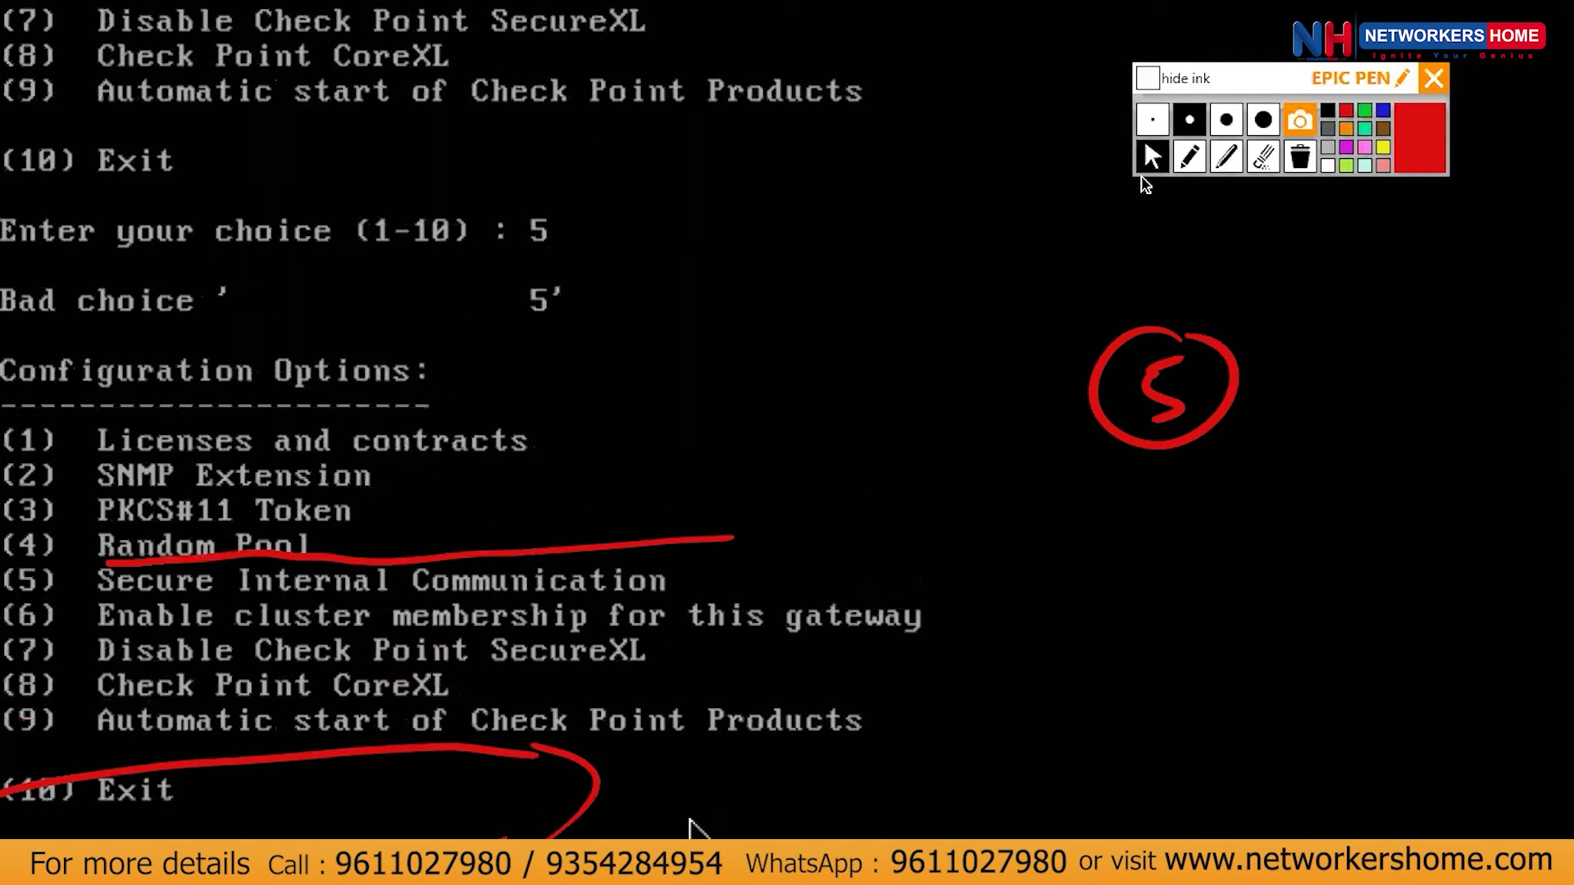
- Choose option 5, Secure Internal Communication, and clear the annotations
{"action": "type", "text": "5"}
{"action": "key", "text": "Return"}
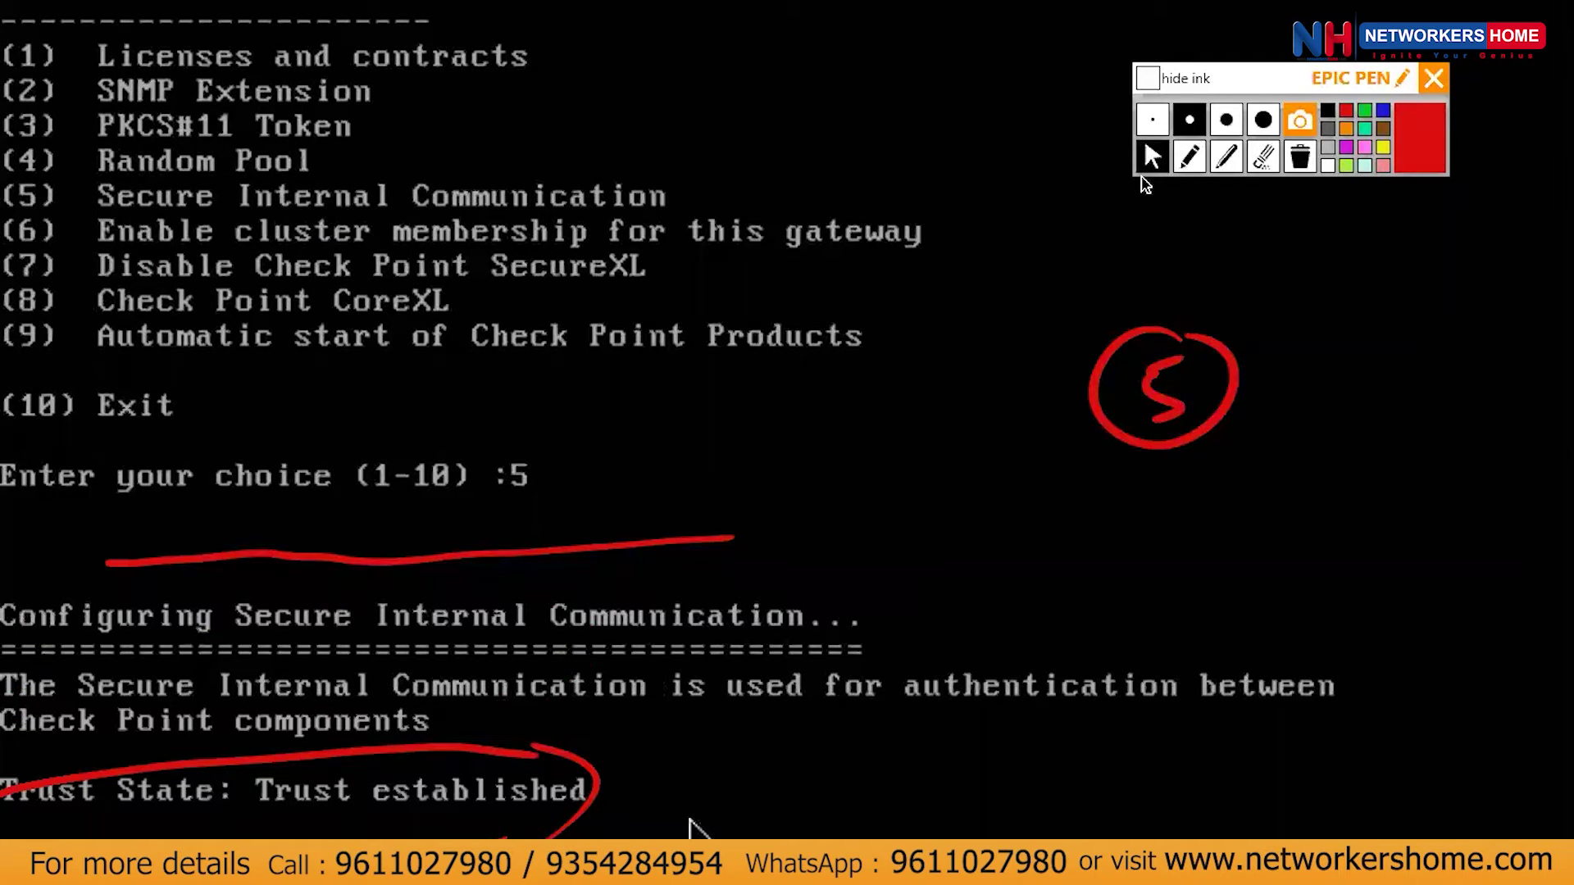
{"action": "left_click", "coordinate": [1300, 161]}
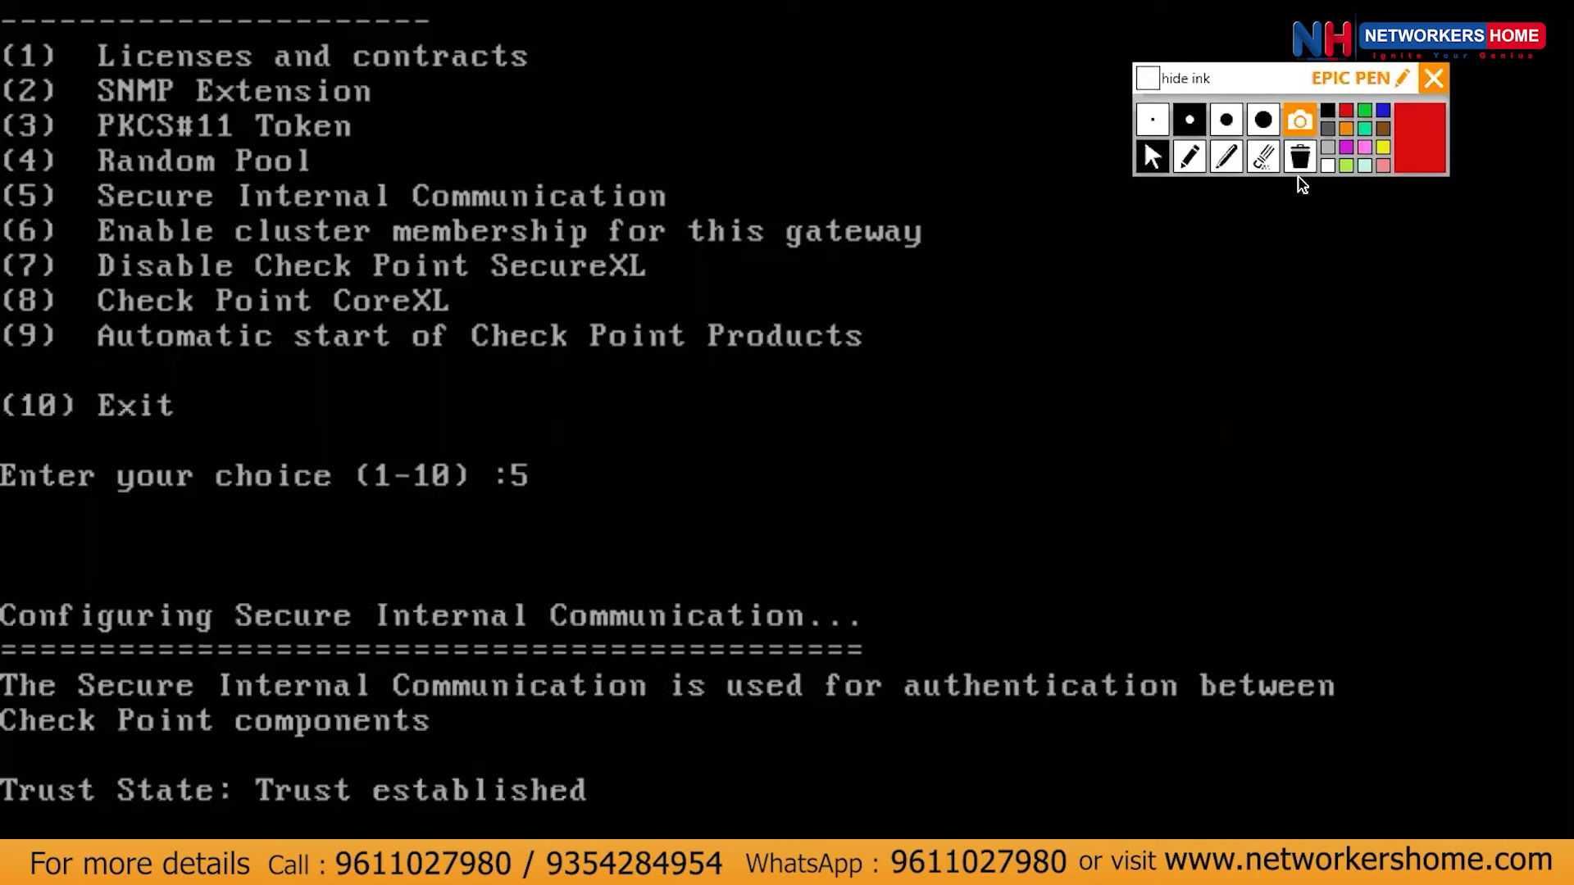
- Answer y to re-initialize SIC, confirm, then enter and retype the activation key
{"action": "type", "text": "y"}
{"action": "key", "text": "Return"}
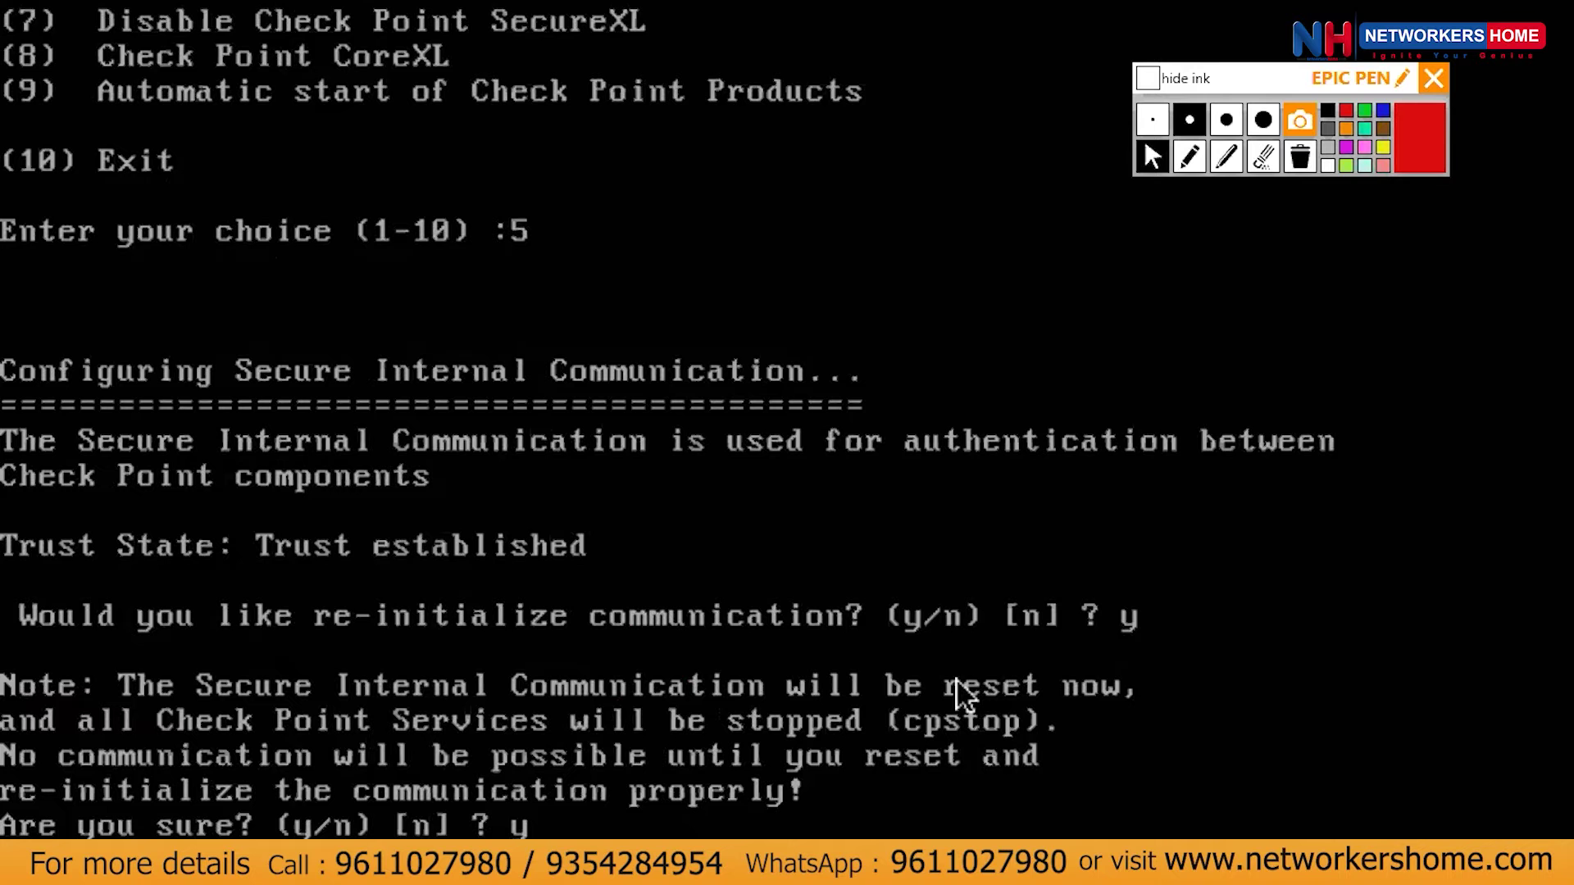
{"action": "key", "text": "Return"}
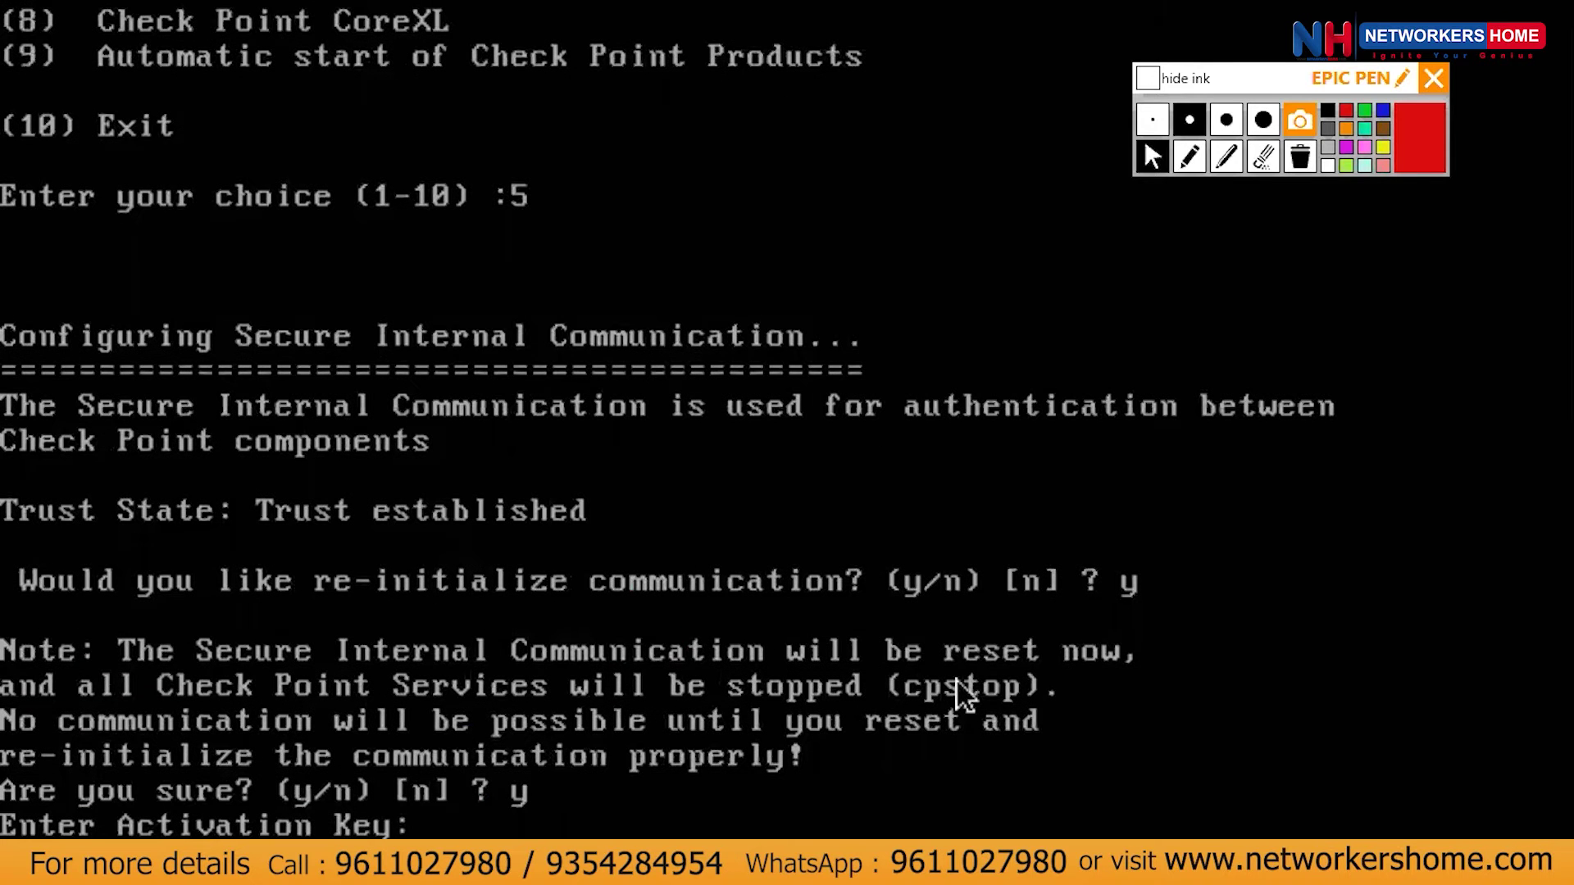
{"action": "key", "text": "Return"}
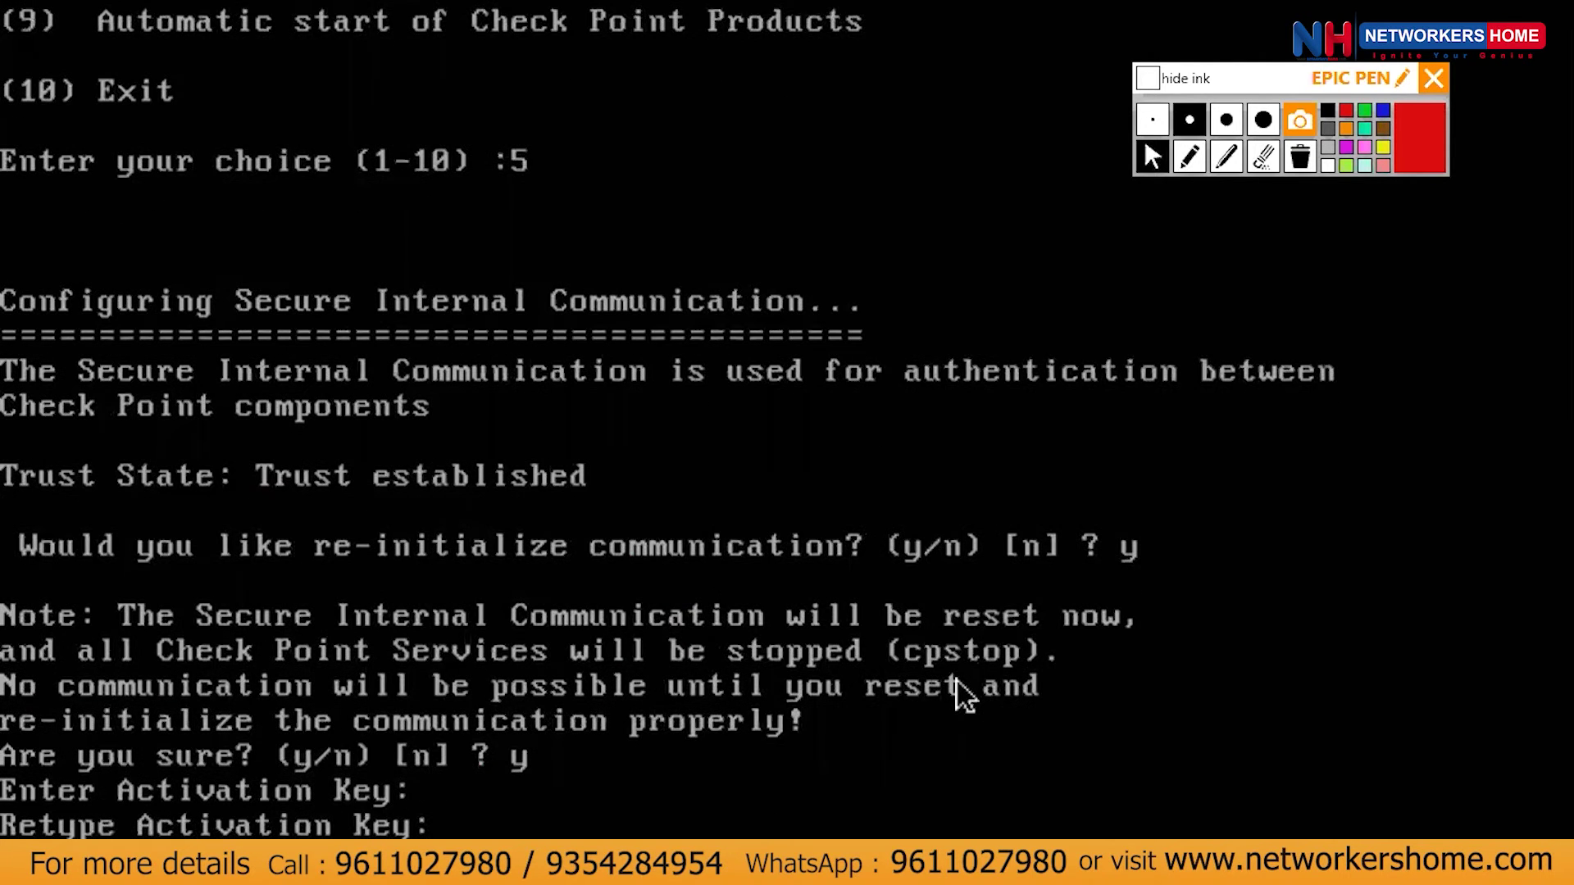
{"action": "key", "text": "Return"}
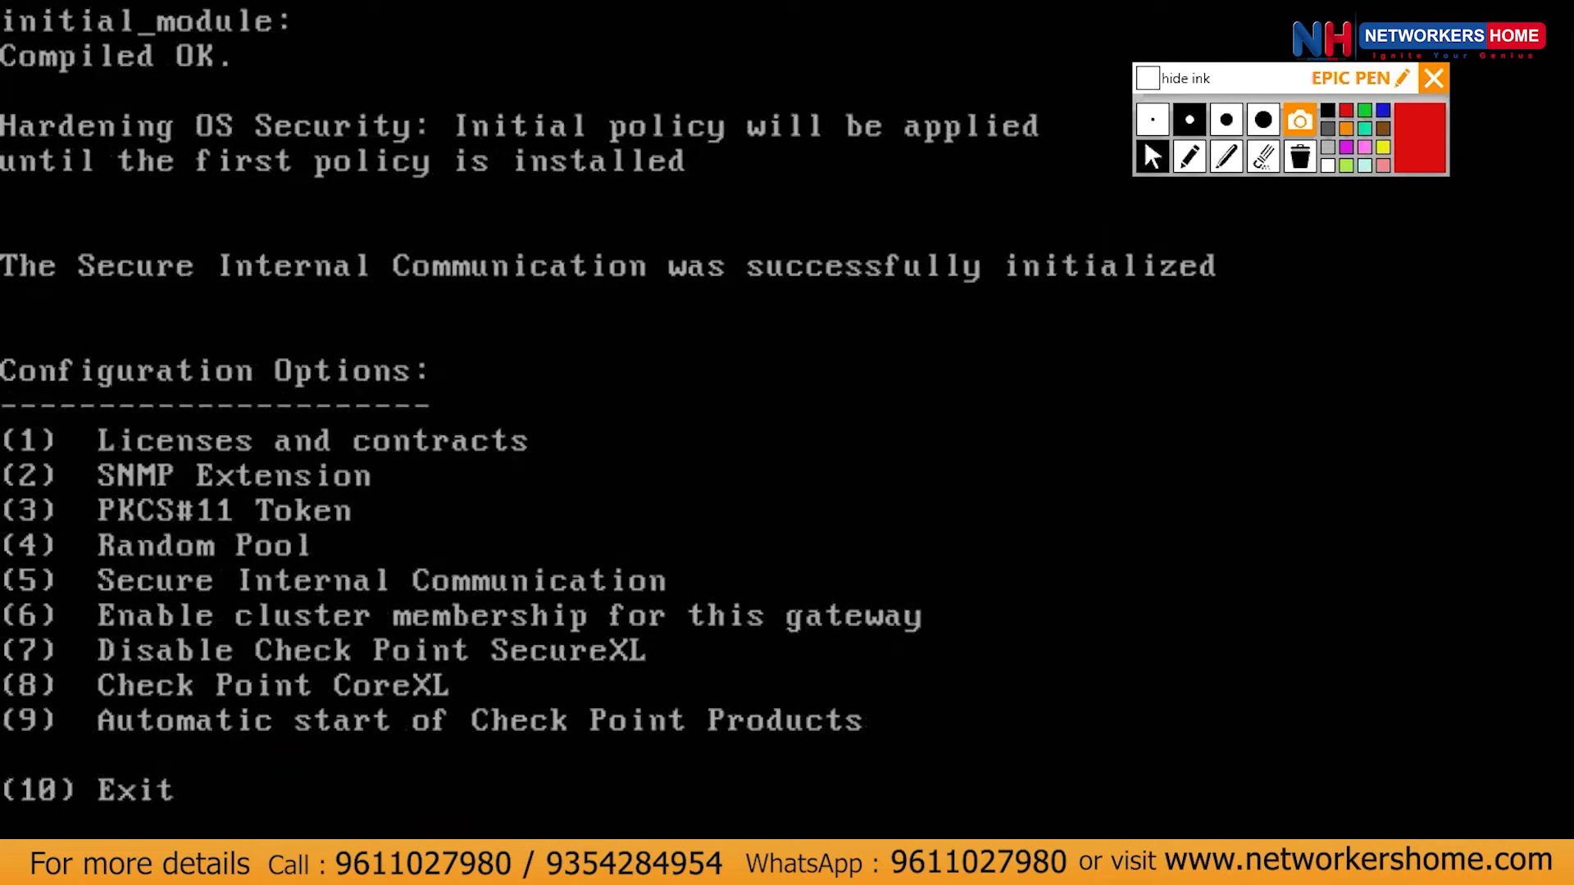
- Underline the SIC successful initialization message in red
{"action": "left_click", "coordinate": [1190, 156]}
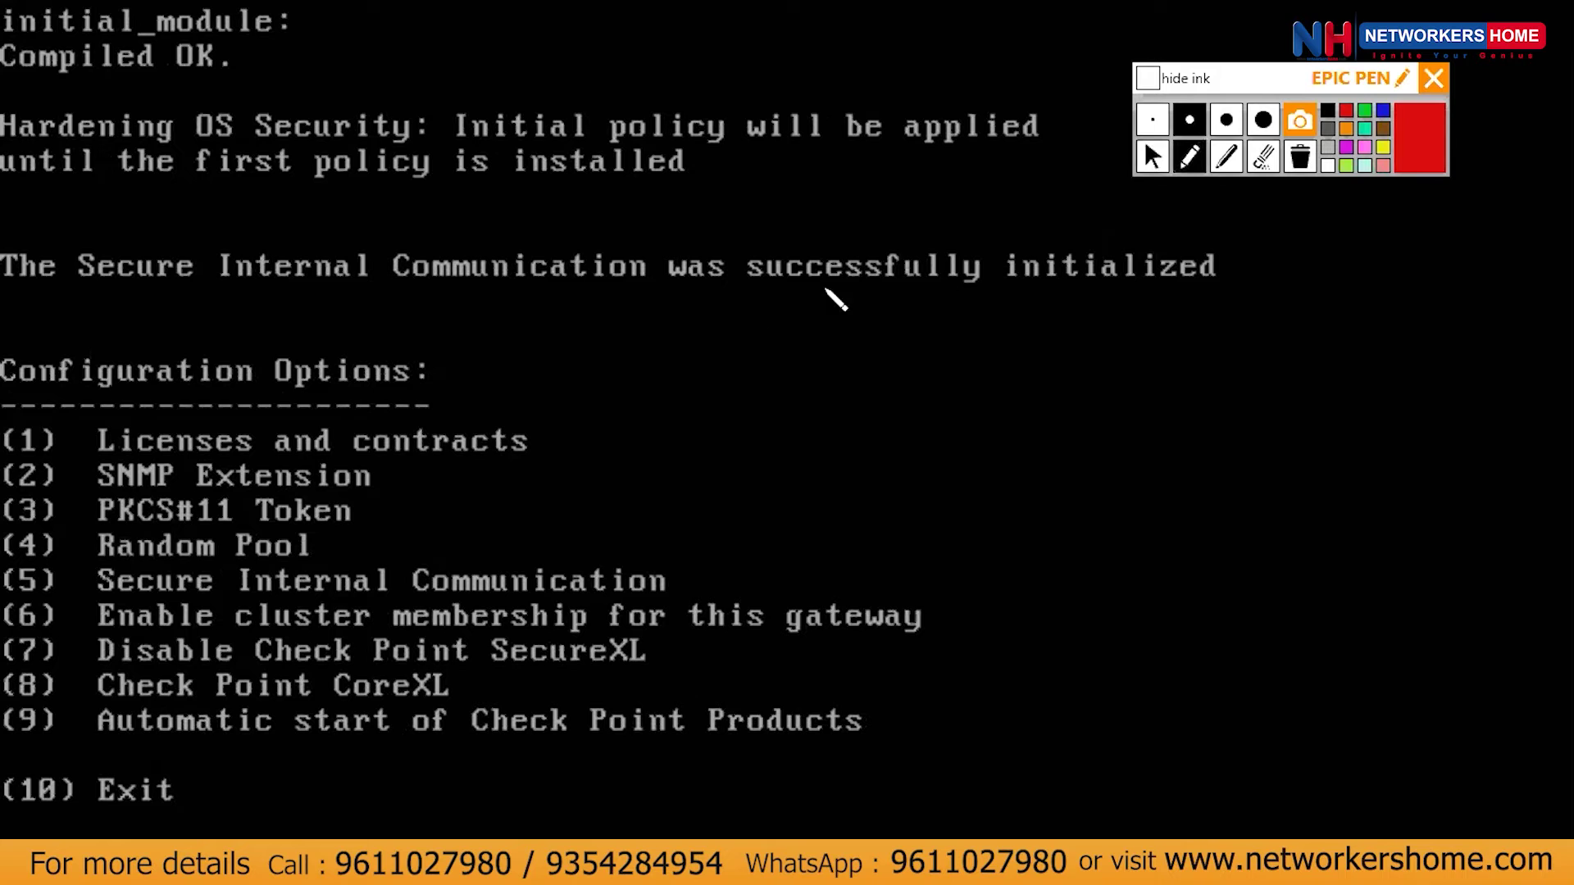
{"action": "left_click_drag", "start_coordinate": [1250, 285], "coordinate": [2, 361]}
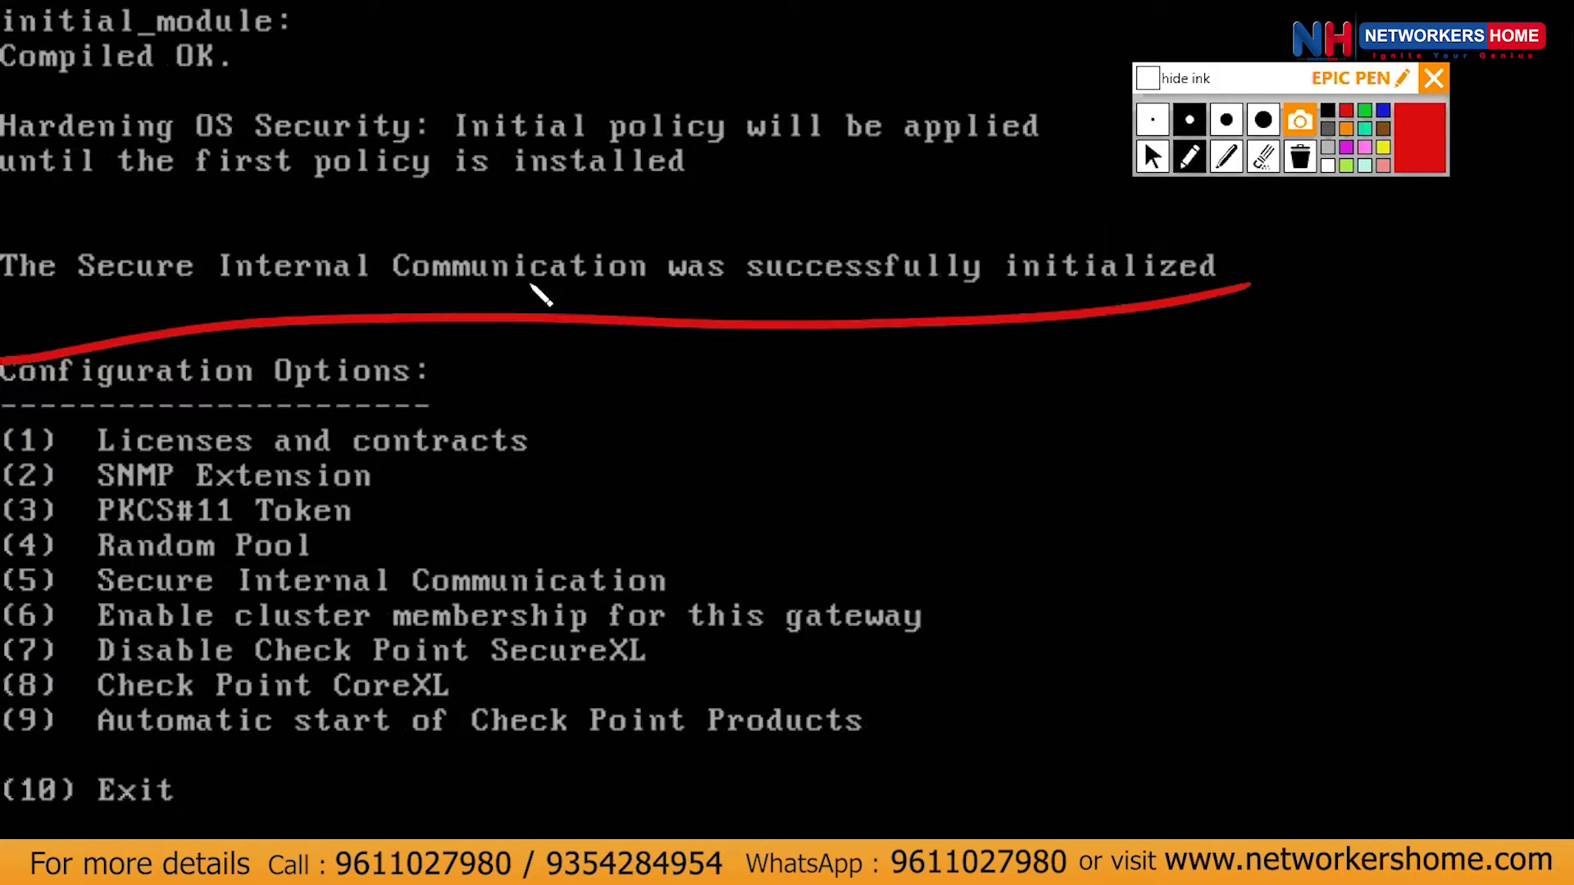
{"action": "left_click", "coordinate": [1152, 159]}
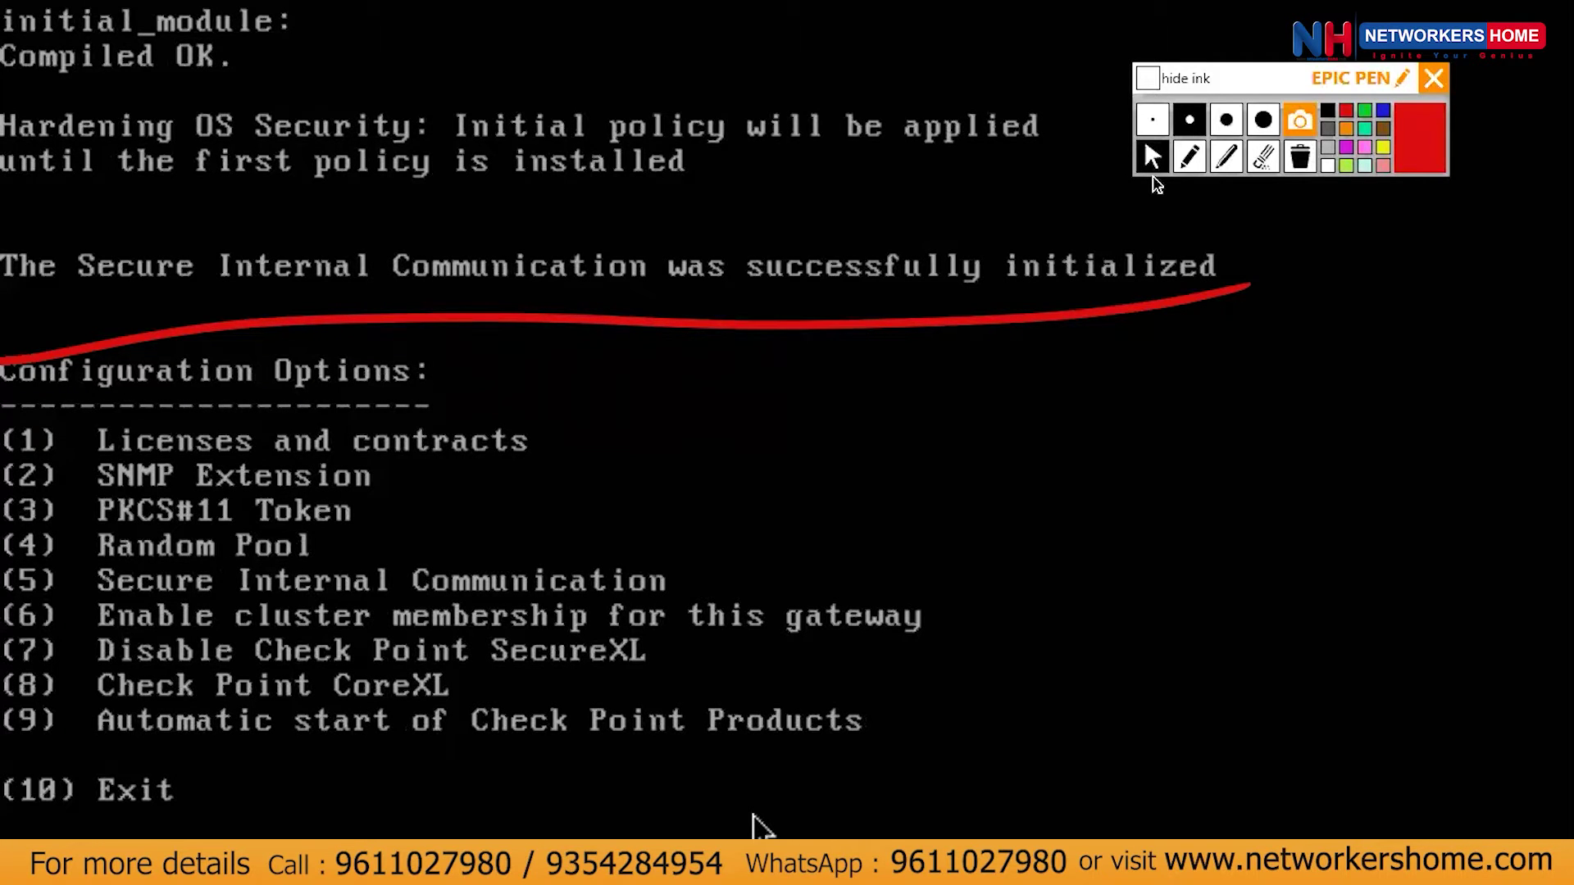
- Enter 10 to exit cpconfig and start stopping Check Point services
{"action": "type", "text": "10"}
{"action": "key", "text": "Return"}
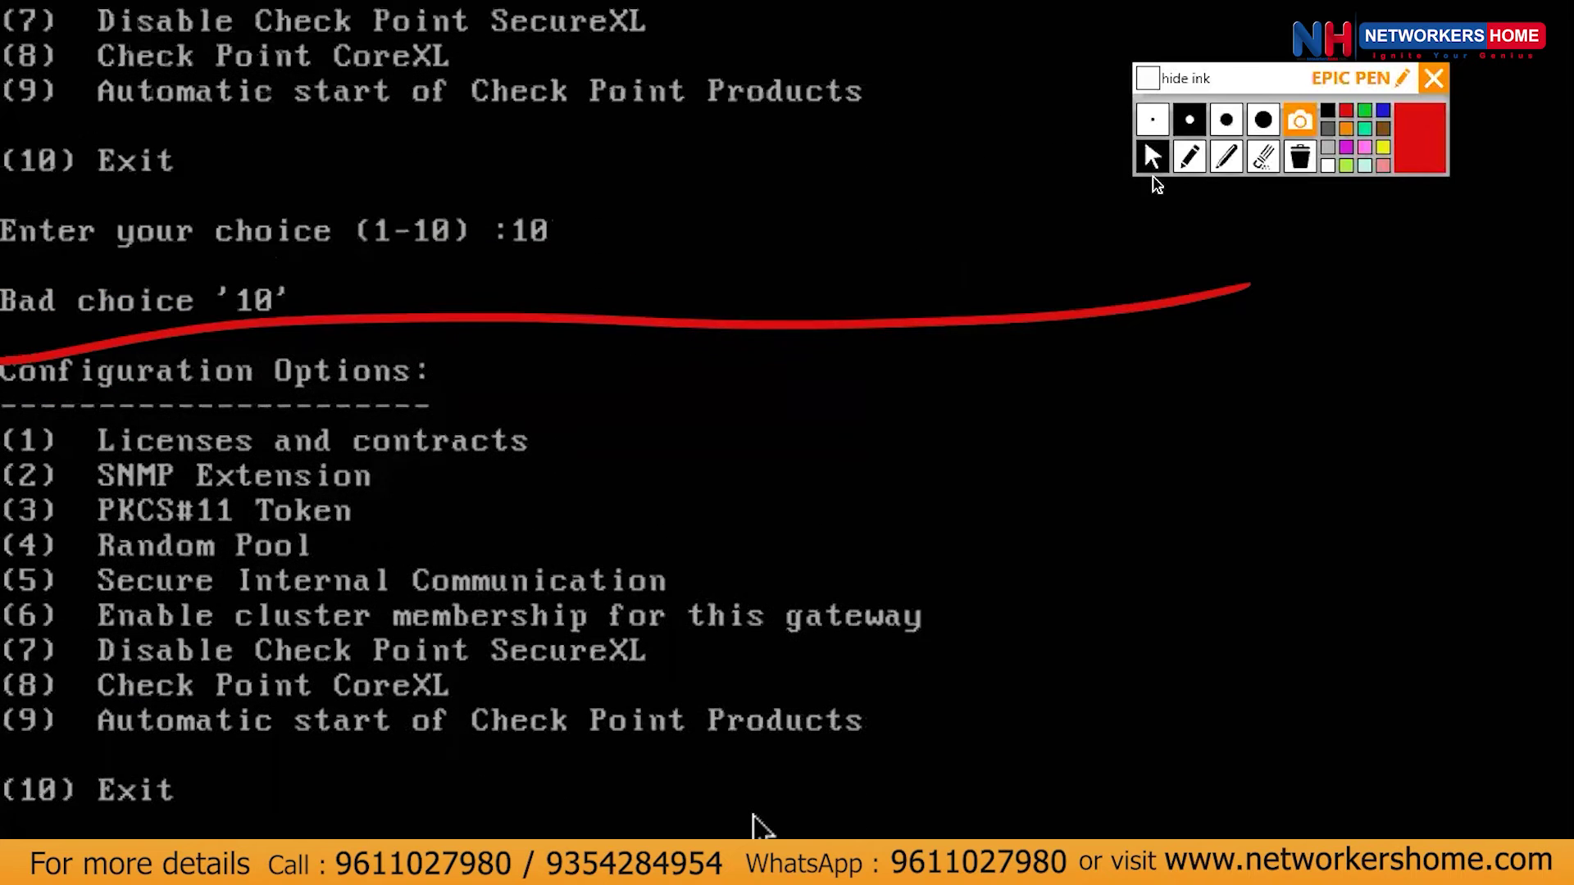
{"action": "type", "text": "10"}
{"action": "key", "text": "Return"}
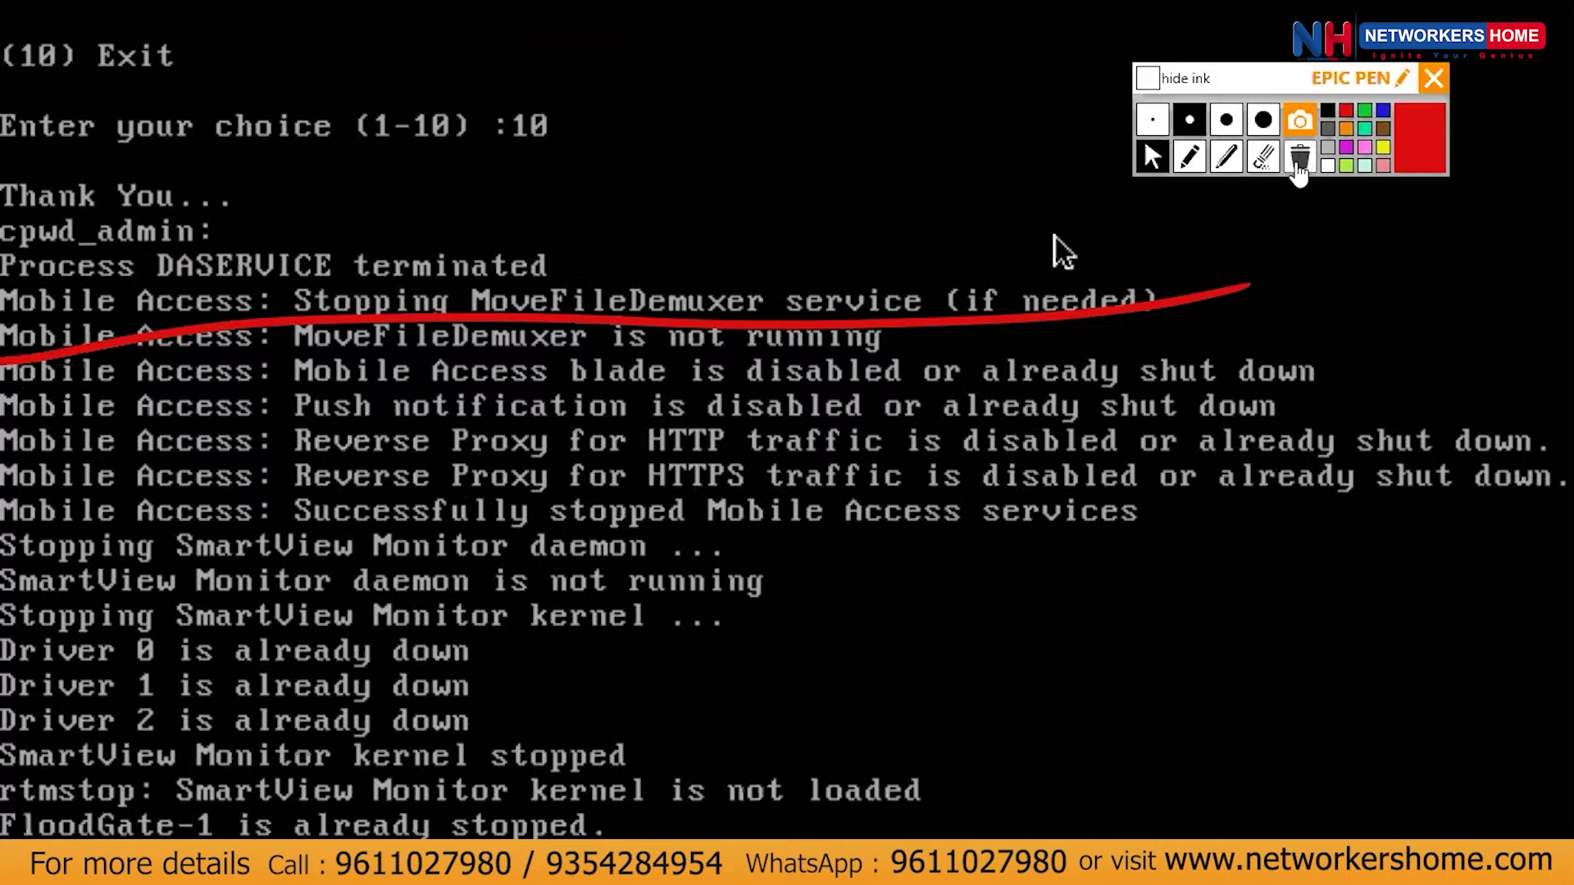
- Clear the old ink, pick the Epic Pen pencil and handwrite 'mgr SIC FW' in red
{"action": "left_click", "coordinate": [1299, 156]}
{"action": "left_click", "coordinate": [1193, 155]}
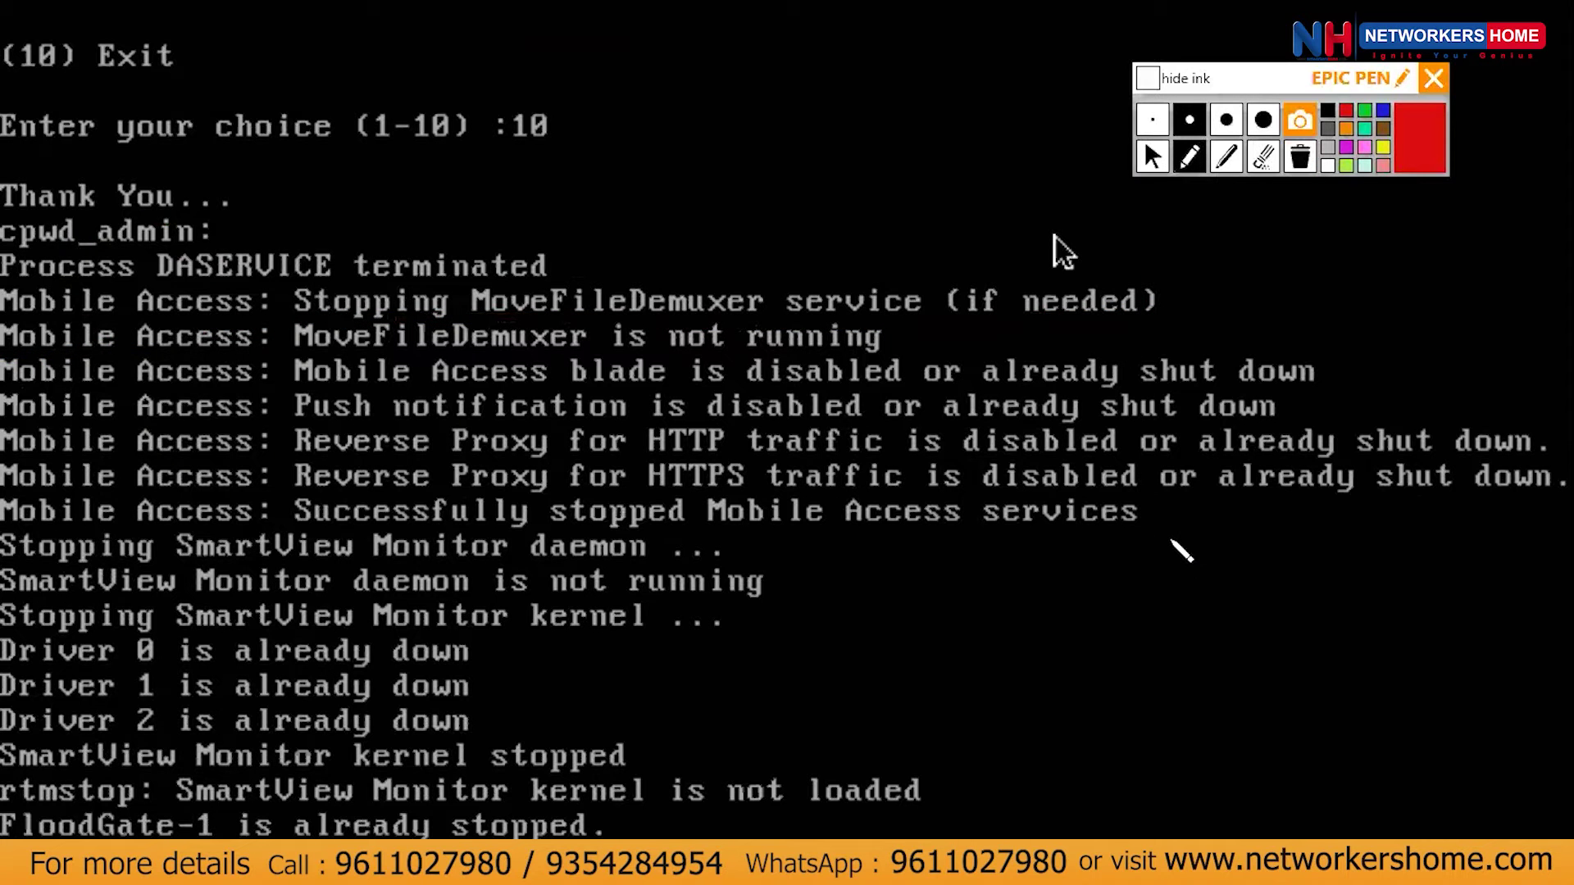
{"action": "left_click_drag", "start_coordinate": [1187, 537], "coordinate": [1157, 577]}
{"action": "left_click_drag", "start_coordinate": [1200, 543], "coordinate": [1198, 574]}
{"action": "left_click_drag", "start_coordinate": [1250, 544], "coordinate": [1251, 565]}
{"action": "left_click_drag", "start_coordinate": [1152, 609], "coordinate": [1279, 584]}
{"action": "left_click", "coordinate": [1005, 642]}
{"action": "left_click_drag", "start_coordinate": [1005, 641], "coordinate": [1052, 674]}
{"action": "left_click_drag", "start_coordinate": [1094, 641], "coordinate": [1067, 688]}
{"action": "mouse_move", "coordinate": [1102, 660]}
{"action": "left_mouse_down"}
{"action": "mouse_move", "coordinate": [1121, 627]}
{"action": "mouse_move", "coordinate": [1303, 606]}
{"action": "left_mouse_up"}
{"action": "left_click_drag", "start_coordinate": [1387, 567], "coordinate": [1363, 610]}
{"action": "mouse_move", "coordinate": [1367, 590]}
{"action": "left_mouse_down"}
{"action": "mouse_move", "coordinate": [1386, 587]}
{"action": "mouse_move", "coordinate": [1400, 613]}
{"action": "mouse_move", "coordinate": [1457, 554]}
{"action": "left_mouse_up"}
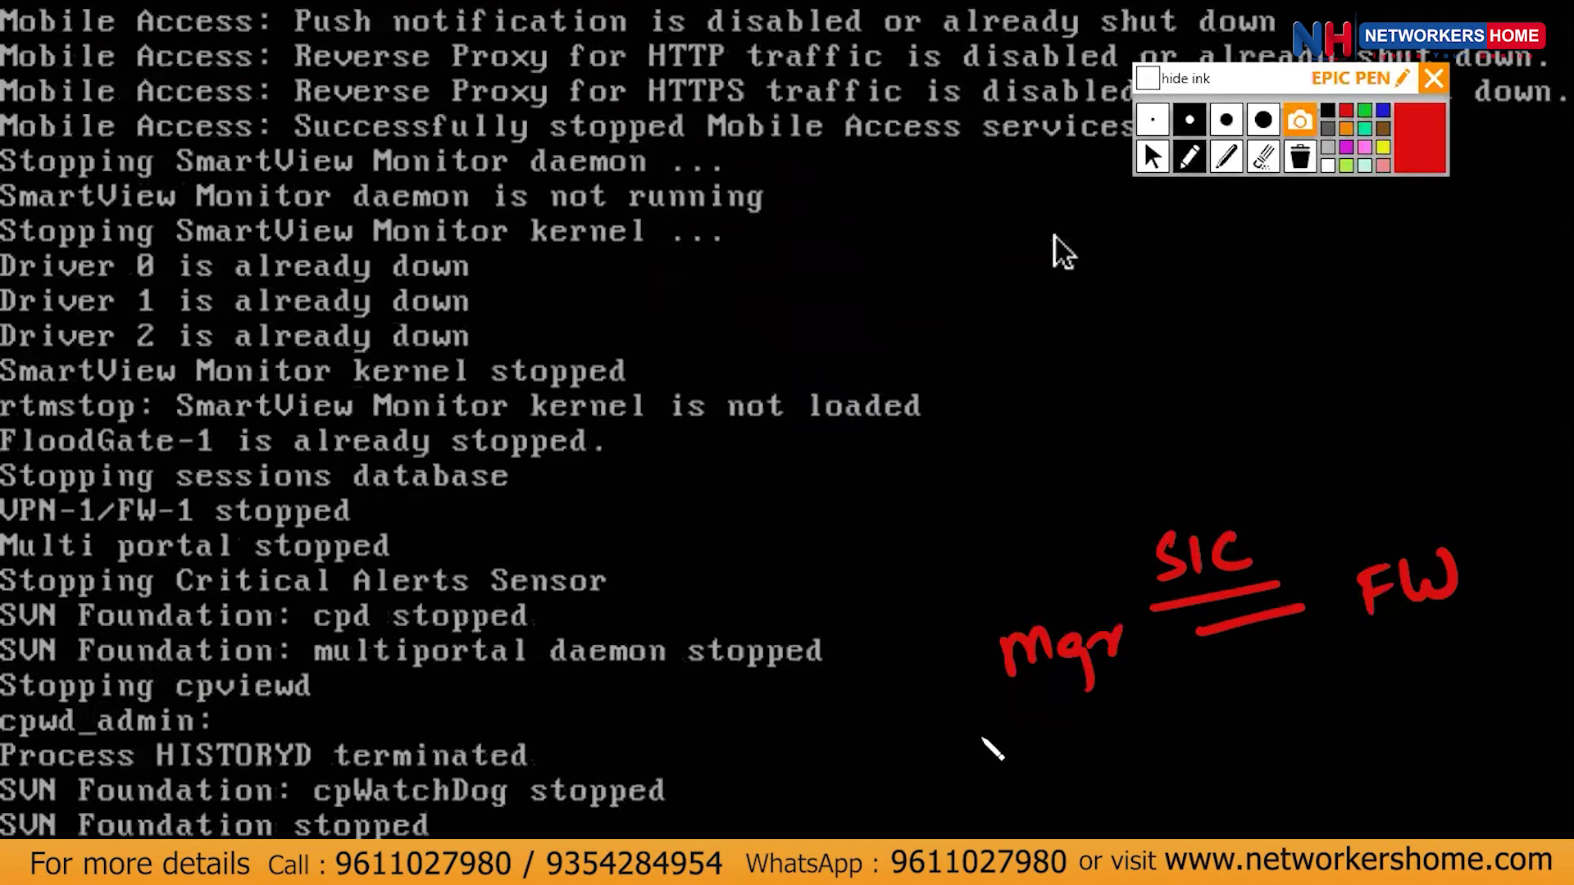
- Write 'TCP ports =>' below the mgr note
{"action": "mouse_move", "coordinate": [836, 736]}
{"action": "left_mouse_down"}
{"action": "mouse_move", "coordinate": [888, 721]}
{"action": "mouse_move", "coordinate": [856, 769]}
{"action": "left_mouse_up"}
{"action": "left_click_drag", "start_coordinate": [912, 726], "coordinate": [924, 770]}
{"action": "mouse_move", "coordinate": [926, 731]}
{"action": "left_mouse_down"}
{"action": "mouse_move", "coordinate": [984, 774]}
{"action": "mouse_move", "coordinate": [993, 752]}
{"action": "left_mouse_up"}
{"action": "left_click_drag", "start_coordinate": [1028, 720], "coordinate": [1064, 713]}
{"action": "mouse_move", "coordinate": [1066, 688]}
{"action": "left_mouse_down"}
{"action": "mouse_move", "coordinate": [1072, 742]}
{"action": "mouse_move", "coordinate": [1086, 739]}
{"action": "left_mouse_up"}
{"action": "left_click_drag", "start_coordinate": [1138, 719], "coordinate": [1162, 732]}
{"action": "left_click_drag", "start_coordinate": [1163, 710], "coordinate": [1180, 741]}
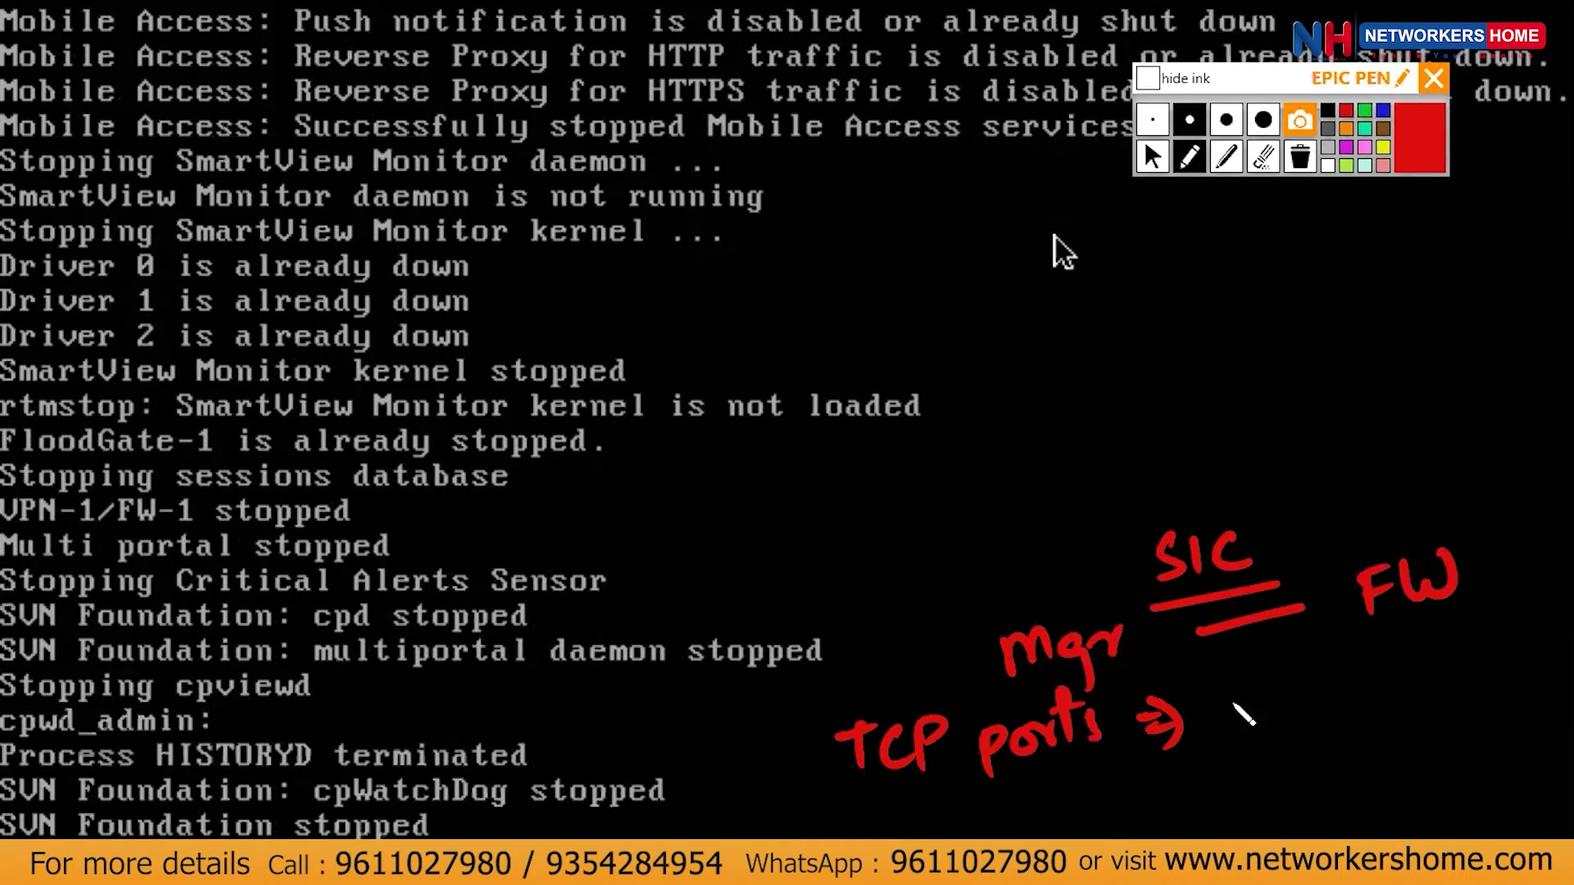
- Write the ports 18191, 18192 and 18208 after the arrow
{"action": "mouse_move", "coordinate": [1231, 692]}
{"action": "left_mouse_down"}
{"action": "mouse_move", "coordinate": [1237, 737]}
{"action": "mouse_move", "coordinate": [1284, 719]}
{"action": "mouse_move", "coordinate": [1293, 695]}
{"action": "mouse_move", "coordinate": [1306, 726]}
{"action": "left_mouse_up"}
{"action": "left_click_drag", "start_coordinate": [1351, 674], "coordinate": [1344, 723]}
{"action": "left_click_drag", "start_coordinate": [1373, 668], "coordinate": [1368, 721]}
{"action": "mouse_move", "coordinate": [1215, 772]}
{"action": "left_mouse_down"}
{"action": "mouse_move", "coordinate": [1207, 810]}
{"action": "mouse_move", "coordinate": [1311, 772]}
{"action": "mouse_move", "coordinate": [1312, 796]}
{"action": "left_mouse_up"}
{"action": "left_click_drag", "start_coordinate": [1336, 758], "coordinate": [1393, 766]}
{"action": "left_click_drag", "start_coordinate": [934, 840], "coordinate": [979, 829]}
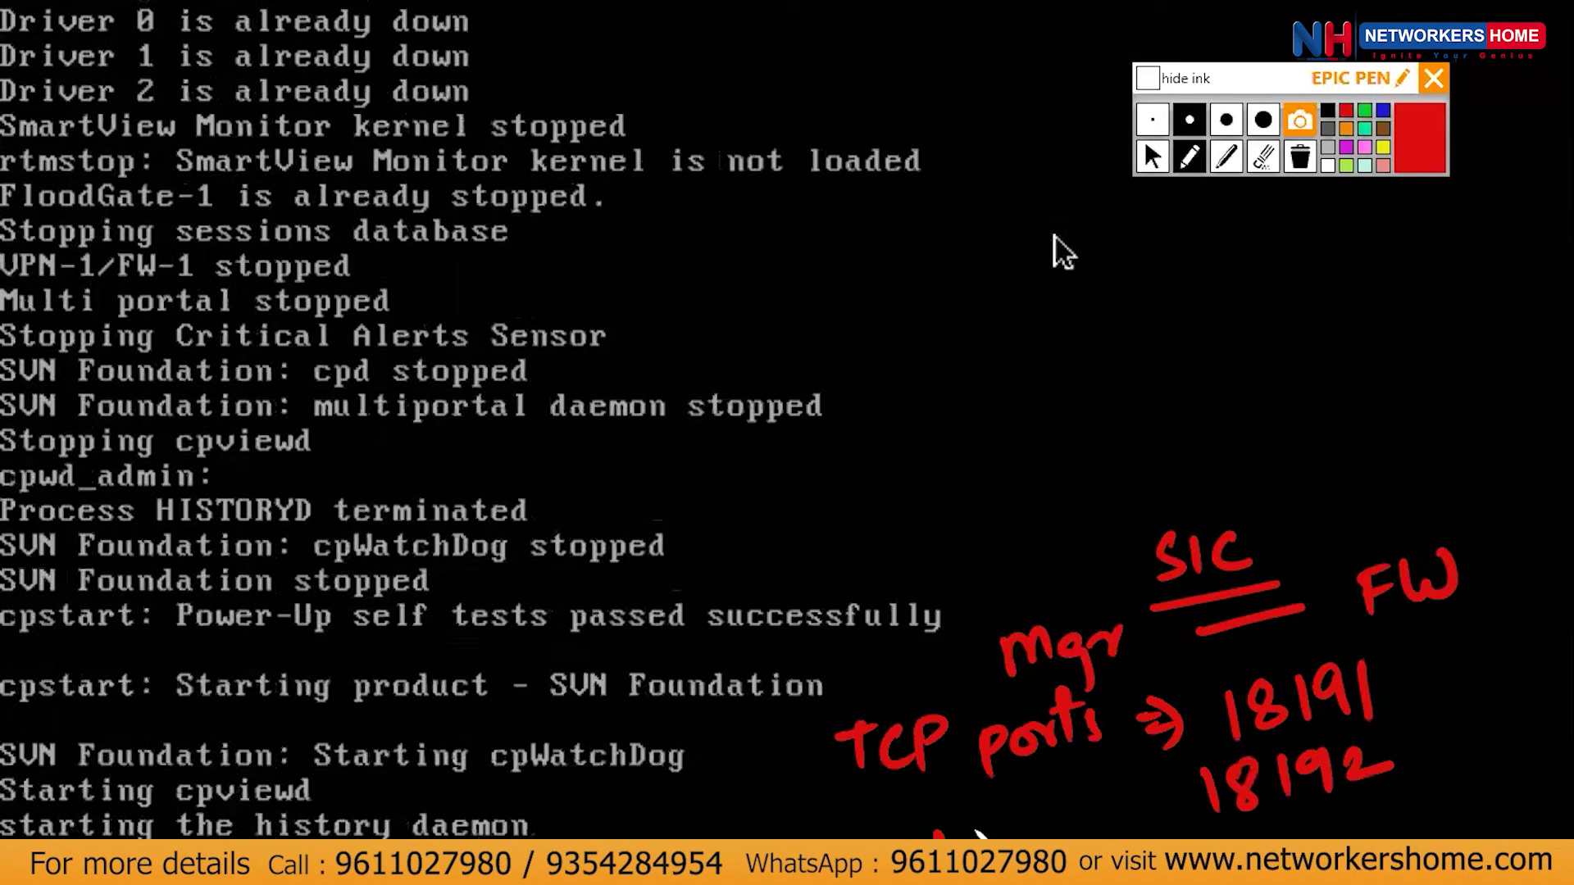
{"action": "left_click_drag", "start_coordinate": [1090, 815], "coordinate": [1069, 838]}
{"action": "left_click_drag", "start_coordinate": [1147, 799], "coordinate": [1136, 820]}
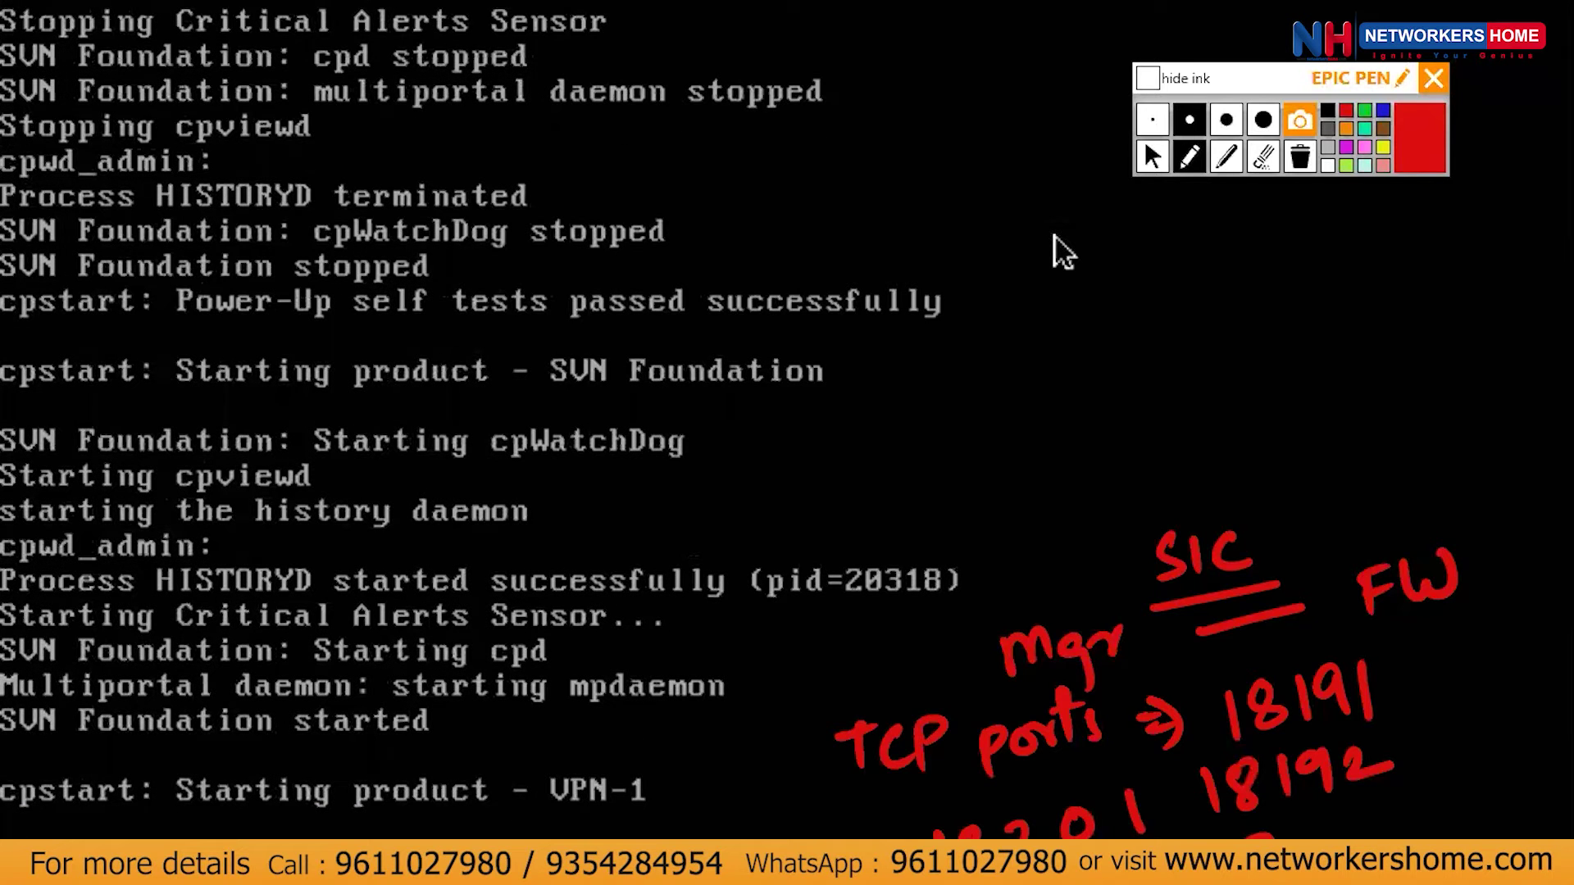
{"action": "left_click_drag", "start_coordinate": [1125, 801], "coordinate": [1143, 815]}
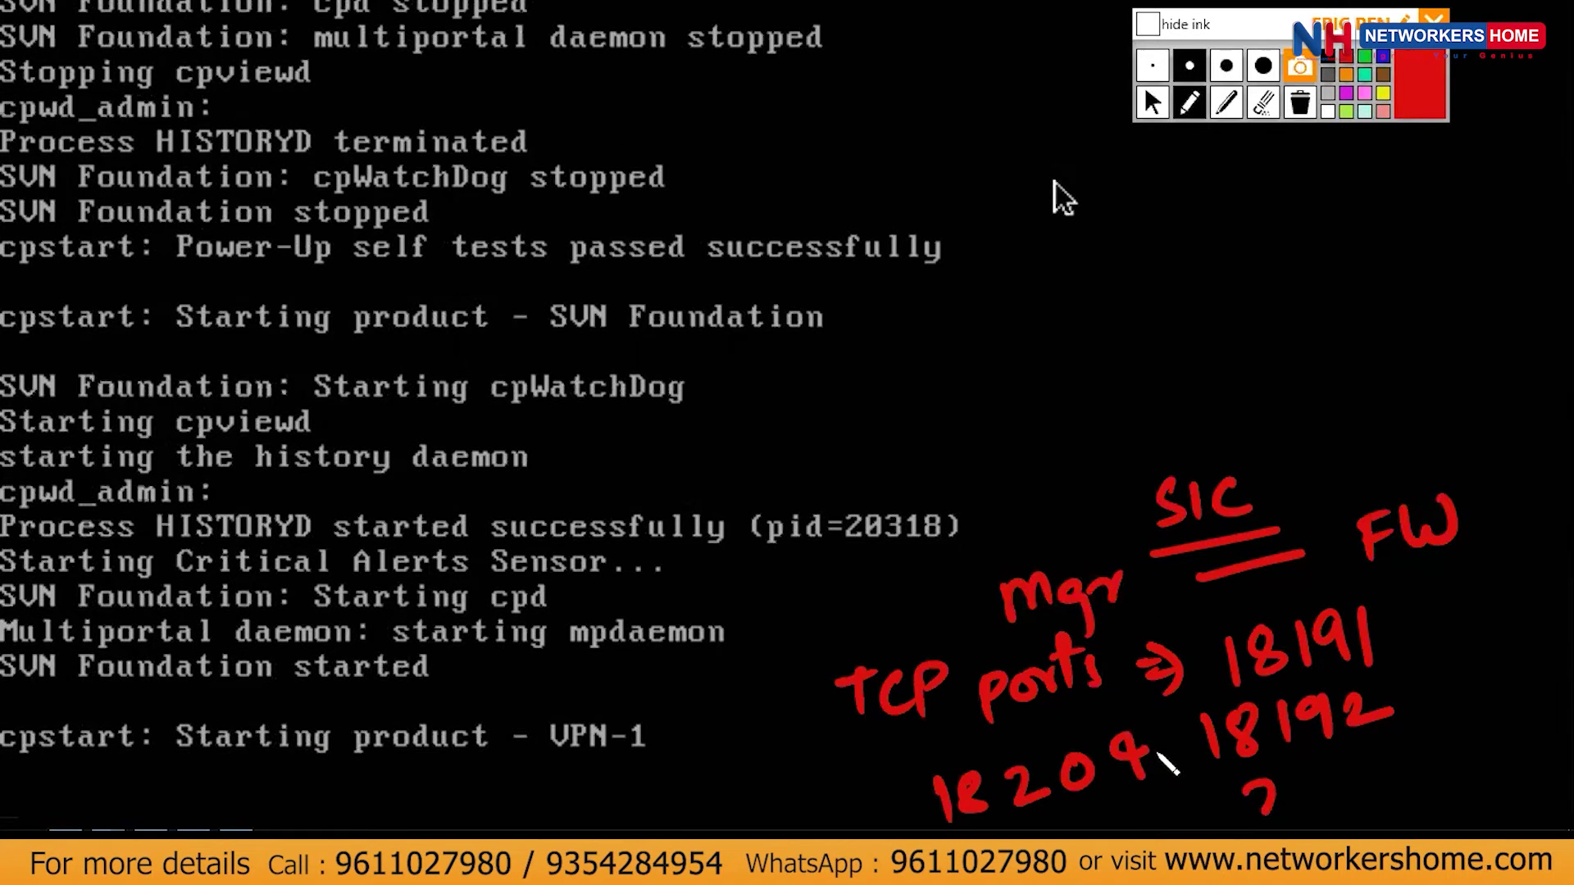
- Add ports 18210 and 18211, then underline FW
{"action": "mouse_move", "coordinate": [1135, 758]}
{"action": "left_mouse_down"}
{"action": "mouse_move", "coordinate": [1146, 748]}
{"action": "mouse_move", "coordinate": [1152, 791]}
{"action": "left_mouse_up"}
{"action": "mouse_move", "coordinate": [1254, 783]}
{"action": "left_mouse_down"}
{"action": "mouse_move", "coordinate": [1275, 808]}
{"action": "mouse_move", "coordinate": [1234, 820]}
{"action": "left_mouse_up"}
{"action": "left_click_drag", "start_coordinate": [1287, 796], "coordinate": [1303, 815]}
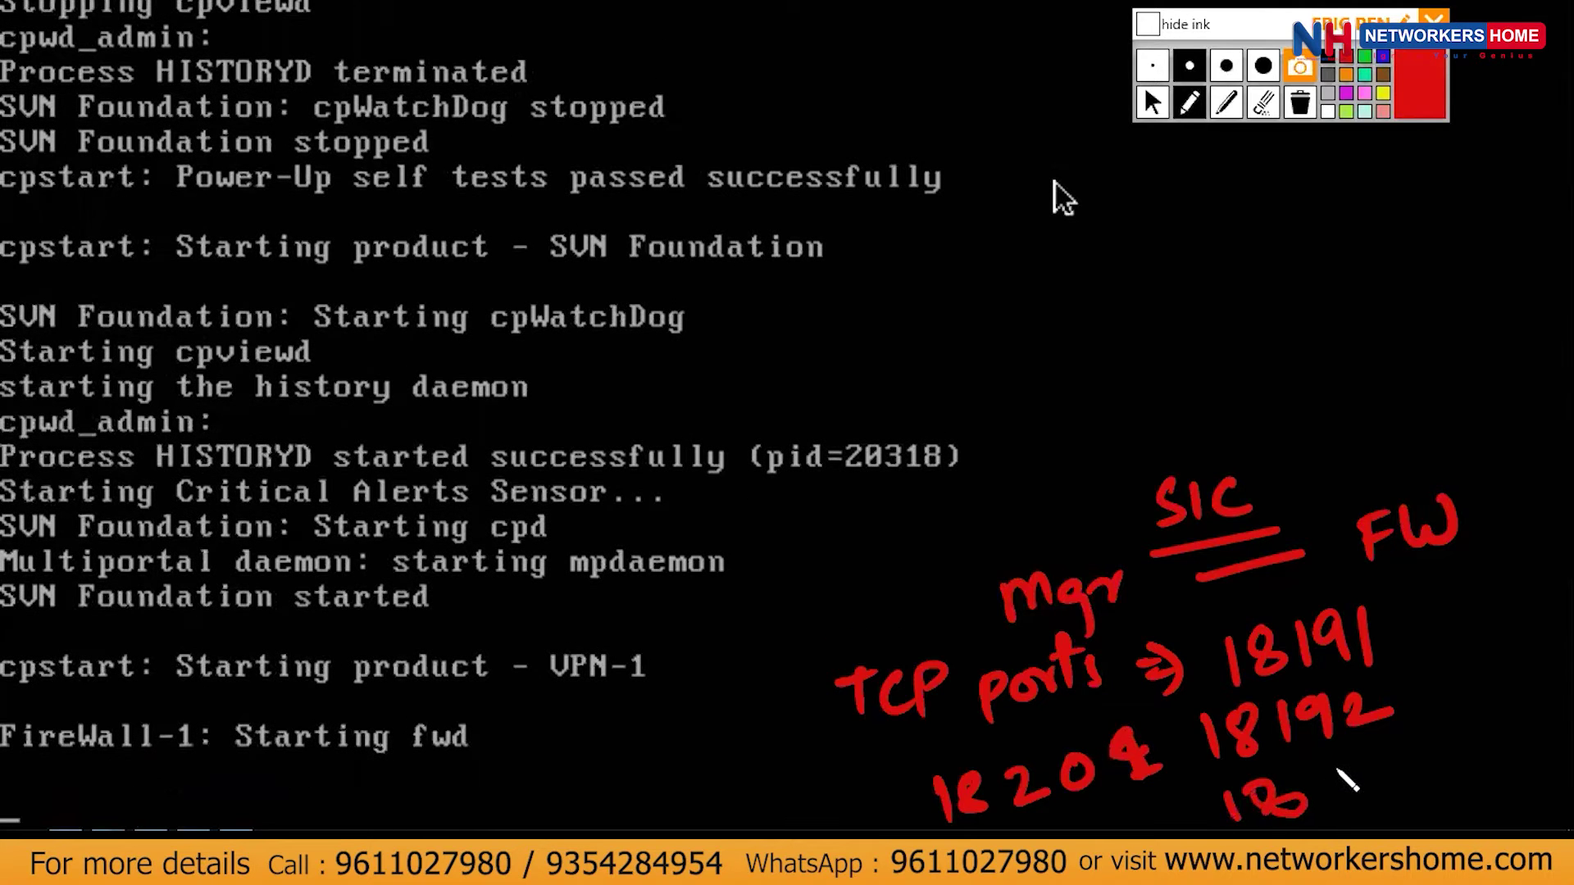
{"action": "mouse_move", "coordinate": [1316, 770]}
{"action": "left_mouse_down"}
{"action": "mouse_move", "coordinate": [1370, 791]}
{"action": "mouse_move", "coordinate": [1414, 754]}
{"action": "left_mouse_up"}
{"action": "left_click_drag", "start_coordinate": [1430, 643], "coordinate": [1438, 674]}
{"action": "mouse_move", "coordinate": [1467, 631]}
{"action": "left_mouse_down"}
{"action": "mouse_move", "coordinate": [1477, 651]}
{"action": "mouse_move", "coordinate": [1542, 639]}
{"action": "left_mouse_up"}
{"action": "left_click_drag", "start_coordinate": [1557, 660], "coordinate": [1467, 713]}
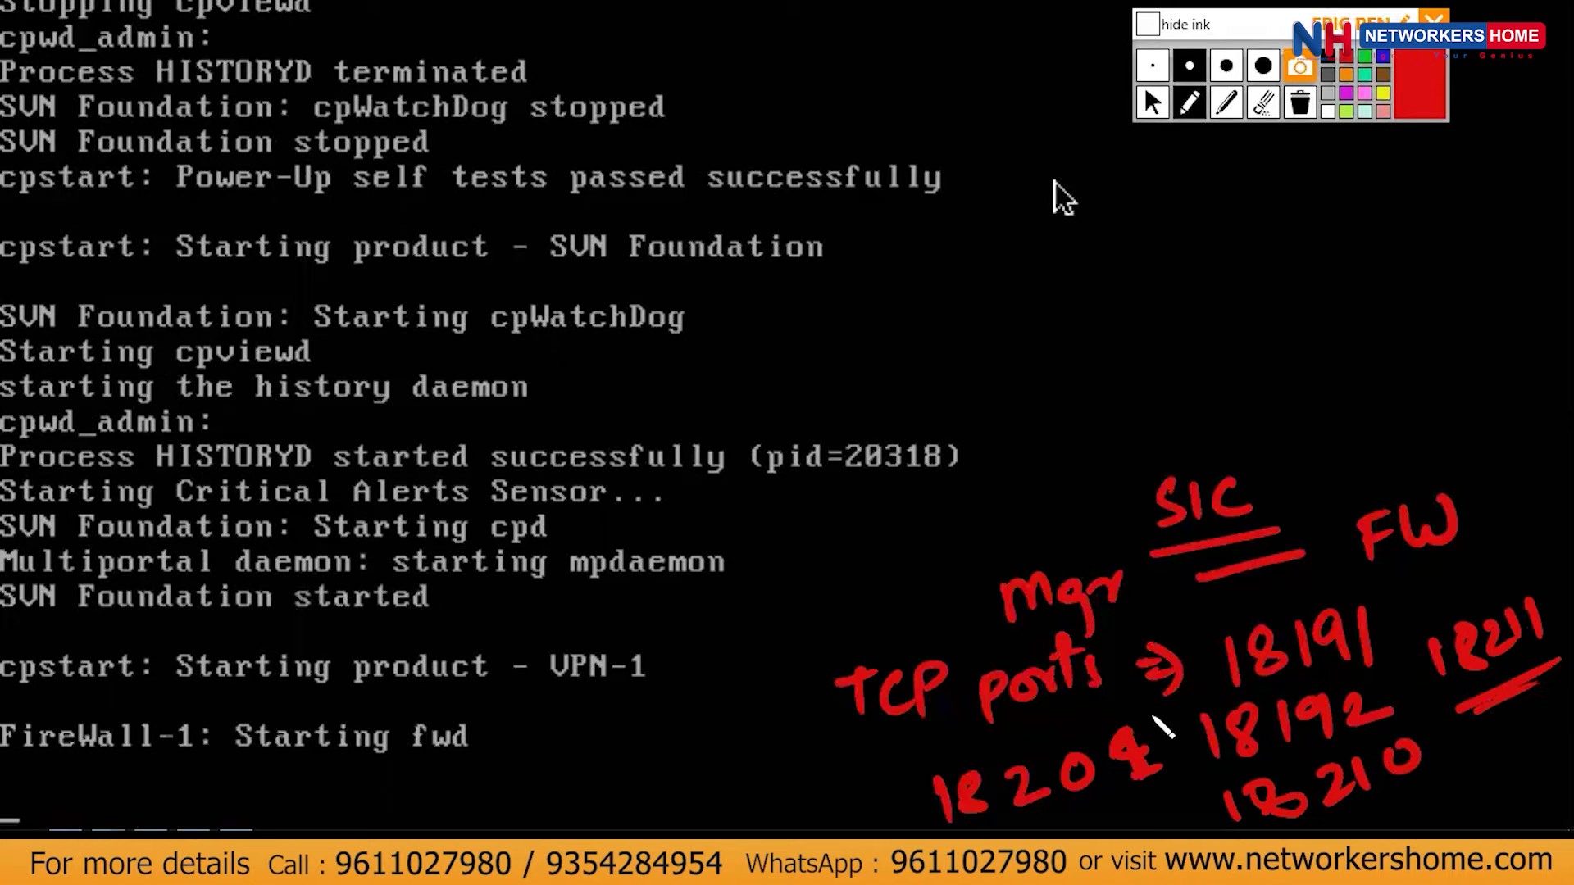
{"action": "left_click_drag", "start_coordinate": [1213, 629], "coordinate": [1348, 574]}
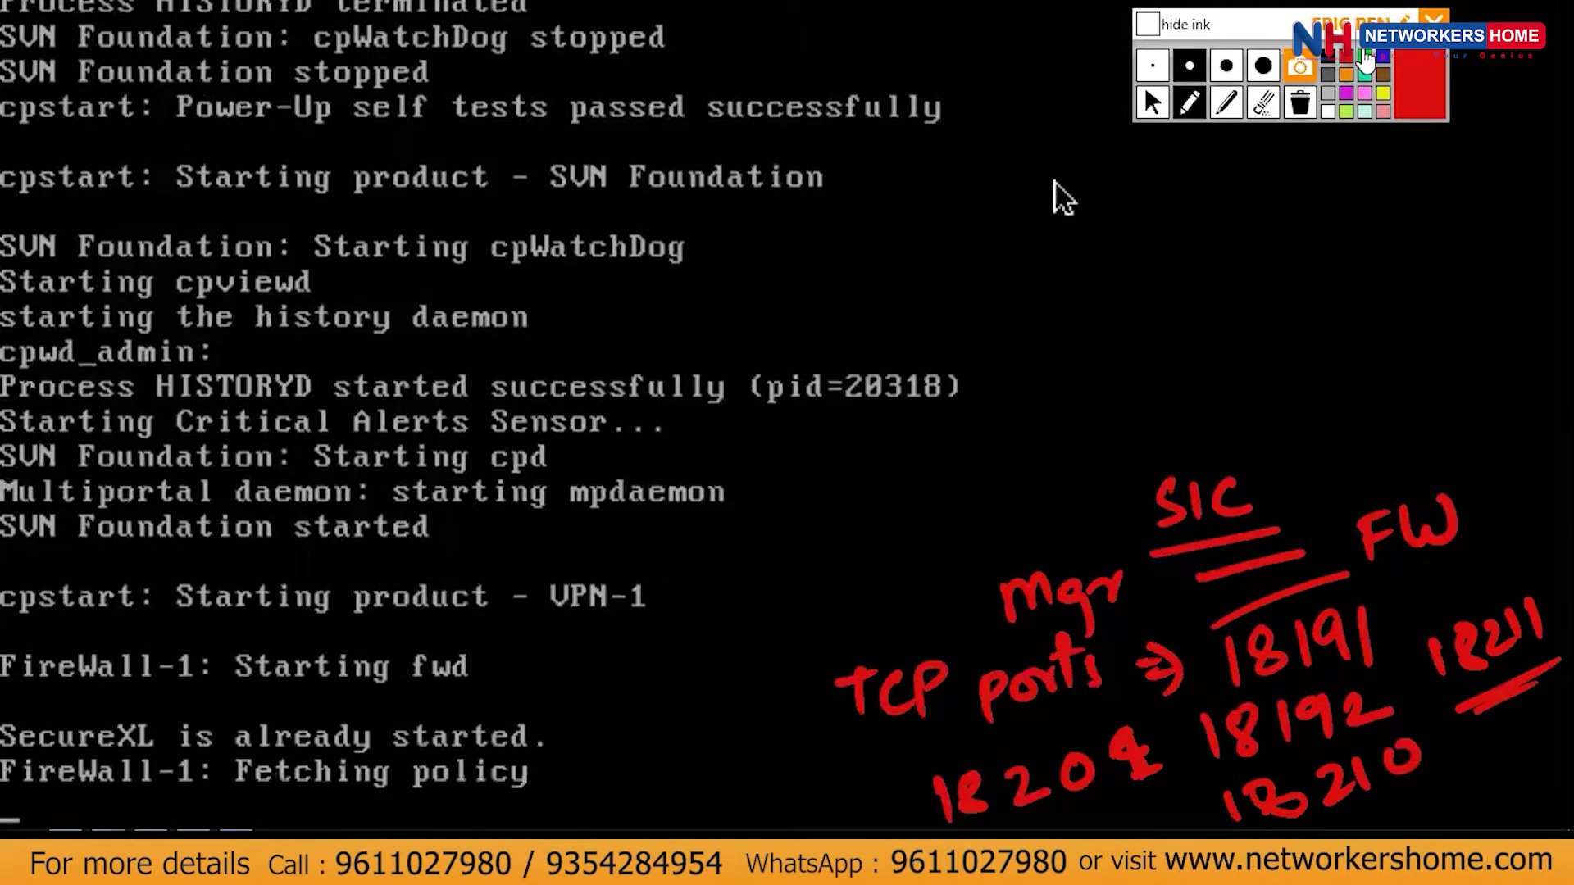
- Switch the ink to blue, circle mgr and FW, and cross out their link
{"action": "left_click", "coordinate": [1381, 59]}
{"action": "mouse_move", "coordinate": [1116, 539]}
{"action": "left_mouse_down"}
{"action": "mouse_move", "coordinate": [1008, 580]}
{"action": "mouse_move", "coordinate": [1113, 541]}
{"action": "left_mouse_up"}
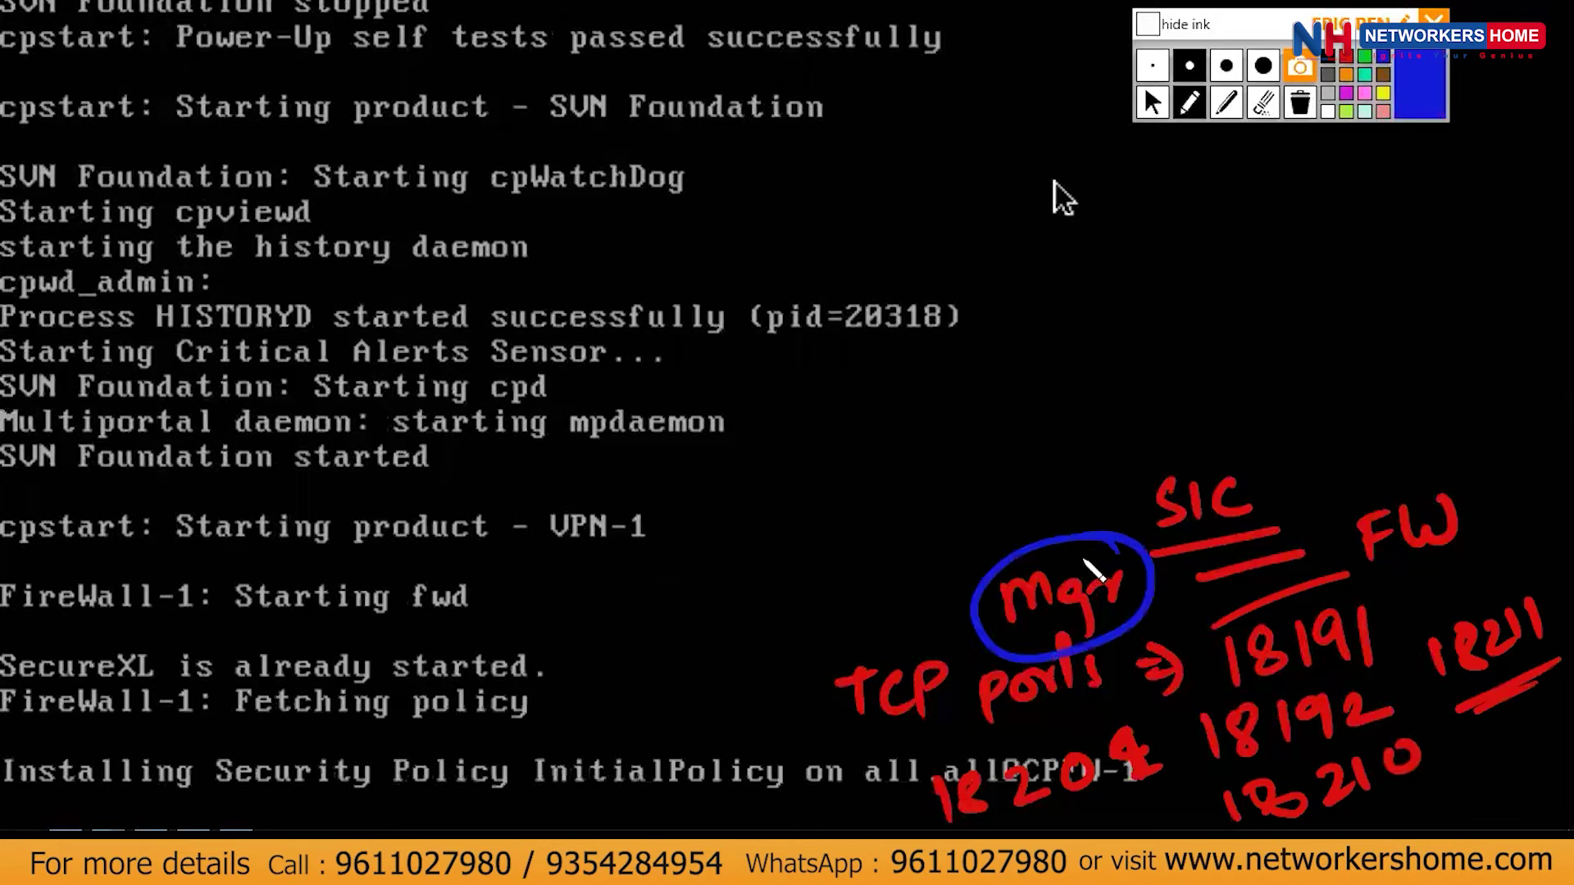
{"action": "mouse_move", "coordinate": [1424, 449]}
{"action": "left_mouse_down"}
{"action": "mouse_move", "coordinate": [1394, 566]}
{"action": "mouse_move", "coordinate": [1422, 447]}
{"action": "left_mouse_up"}
{"action": "left_click_drag", "start_coordinate": [1154, 607], "coordinate": [1333, 542]}
{"action": "mouse_move", "coordinate": [1223, 557]}
{"action": "left_mouse_down"}
{"action": "mouse_move", "coordinate": [1297, 576]}
{"action": "mouse_move", "coordinate": [1242, 602]}
{"action": "left_mouse_up"}
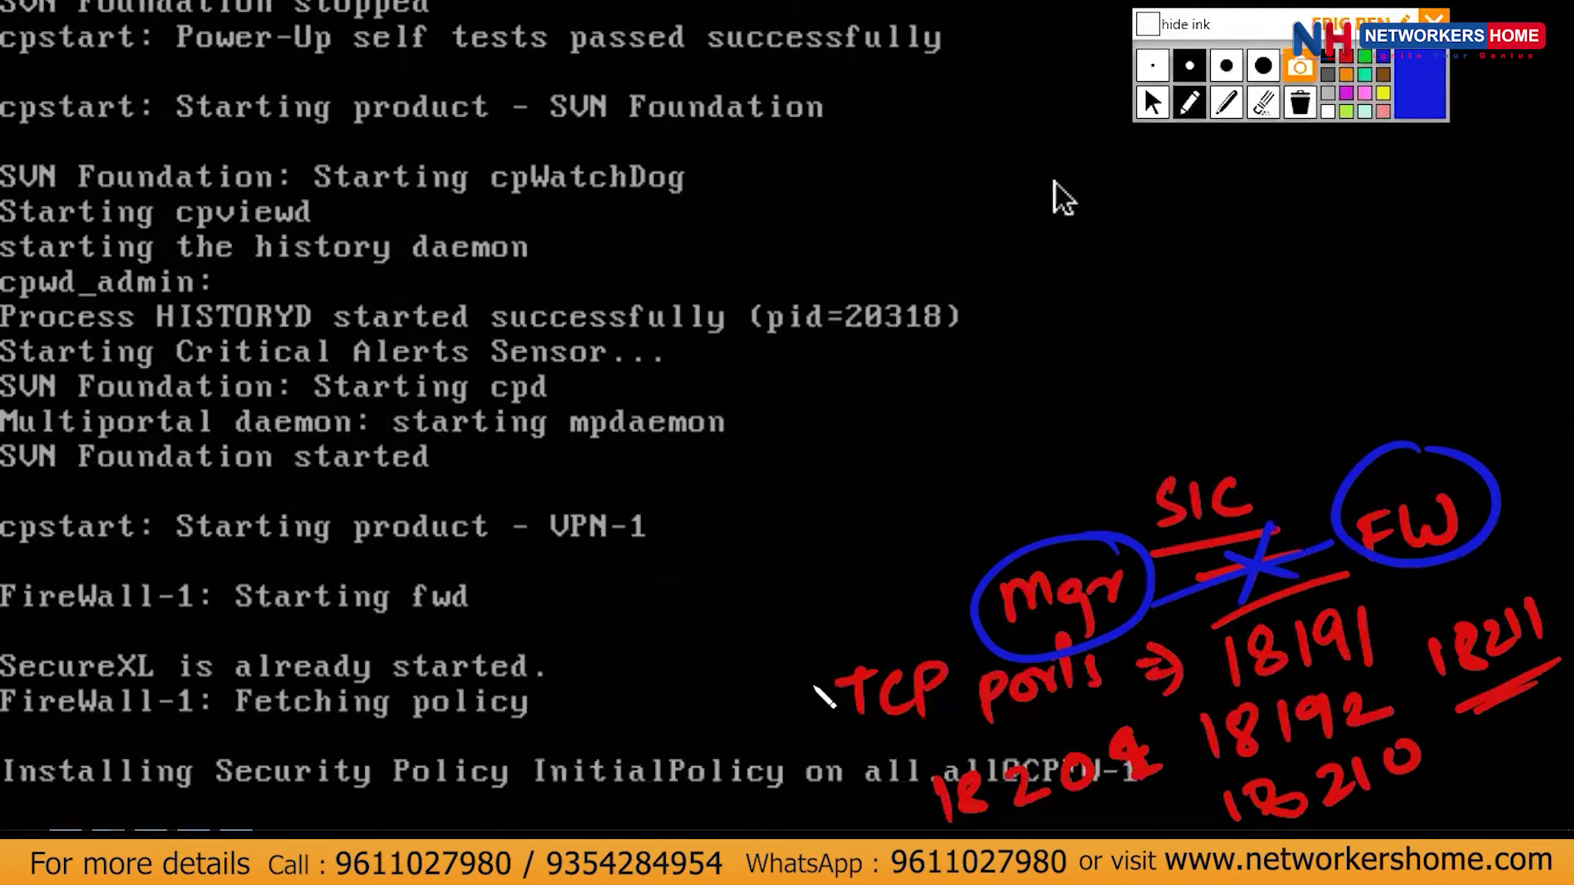
- Draw a blue box around the TCP port notes
{"action": "left_click_drag", "start_coordinate": [813, 666], "coordinate": [855, 736]}
{"action": "mouse_move", "coordinate": [896, 807]}
{"action": "left_mouse_down"}
{"action": "mouse_move", "coordinate": [1521, 517]}
{"action": "mouse_move", "coordinate": [1570, 541]}
{"action": "mouse_move", "coordinate": [1419, 804]}
{"action": "left_mouse_up"}
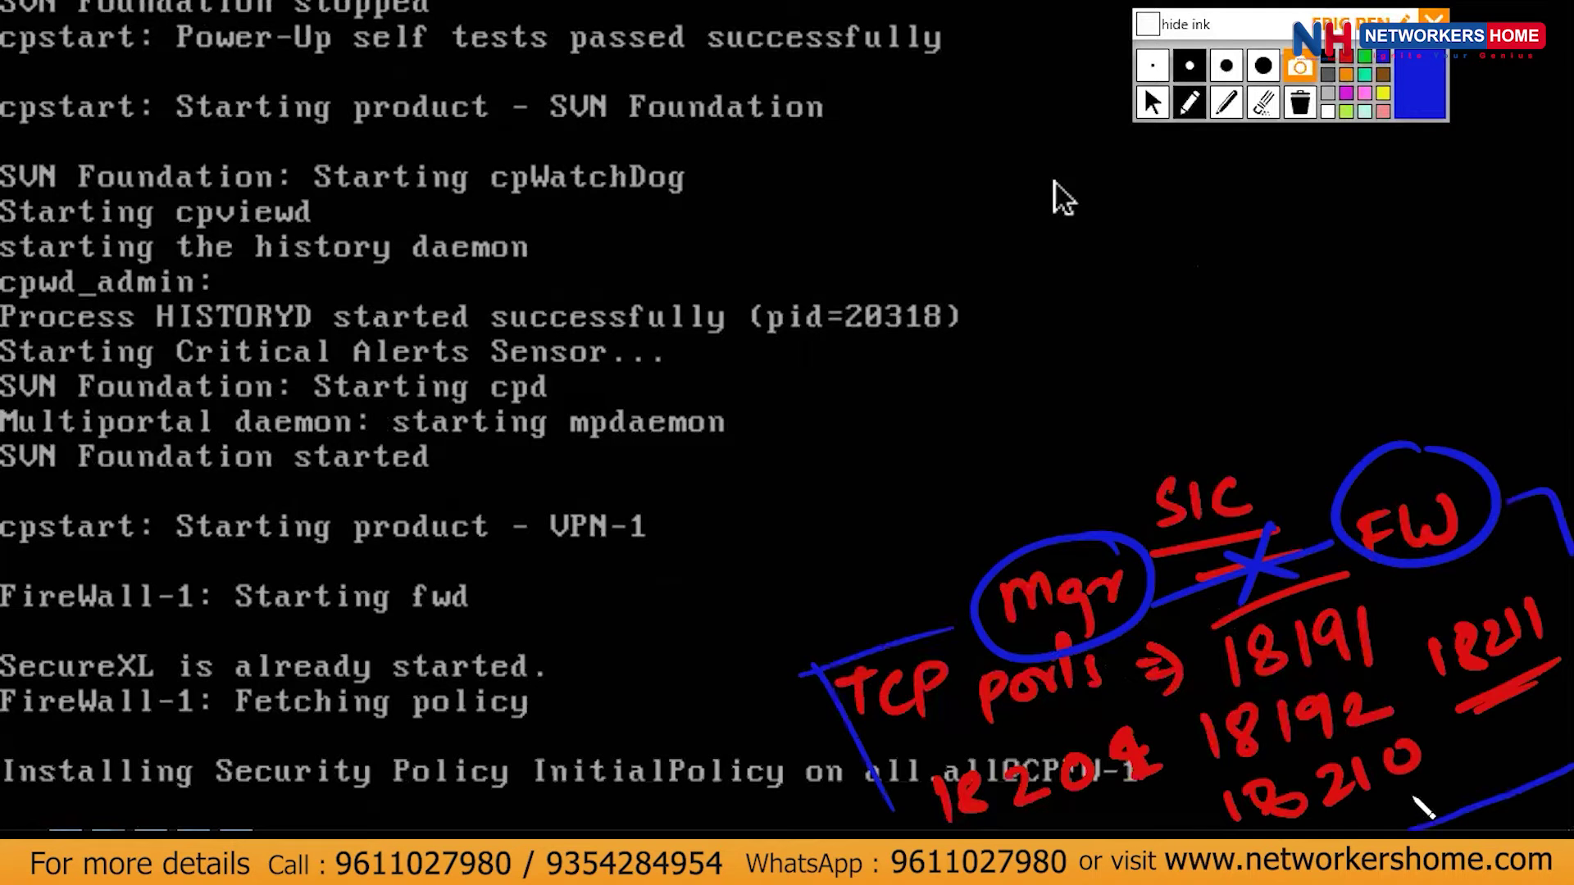
{"action": "mouse_move", "coordinate": [1221, 457]}
{"action": "left_mouse_down"}
{"action": "mouse_move", "coordinate": [1193, 387]}
{"action": "mouse_move", "coordinate": [1180, 431]}
{"action": "left_mouse_up"}
- Start a blue port list at top right with 18201 and 18191
{"action": "mouse_move", "coordinate": [1127, 154]}
{"action": "left_mouse_down"}
{"action": "mouse_move", "coordinate": [1131, 193]}
{"action": "mouse_move", "coordinate": [1218, 185]}
{"action": "mouse_move", "coordinate": [1236, 158]}
{"action": "mouse_move", "coordinate": [1270, 176]}
{"action": "left_mouse_up"}
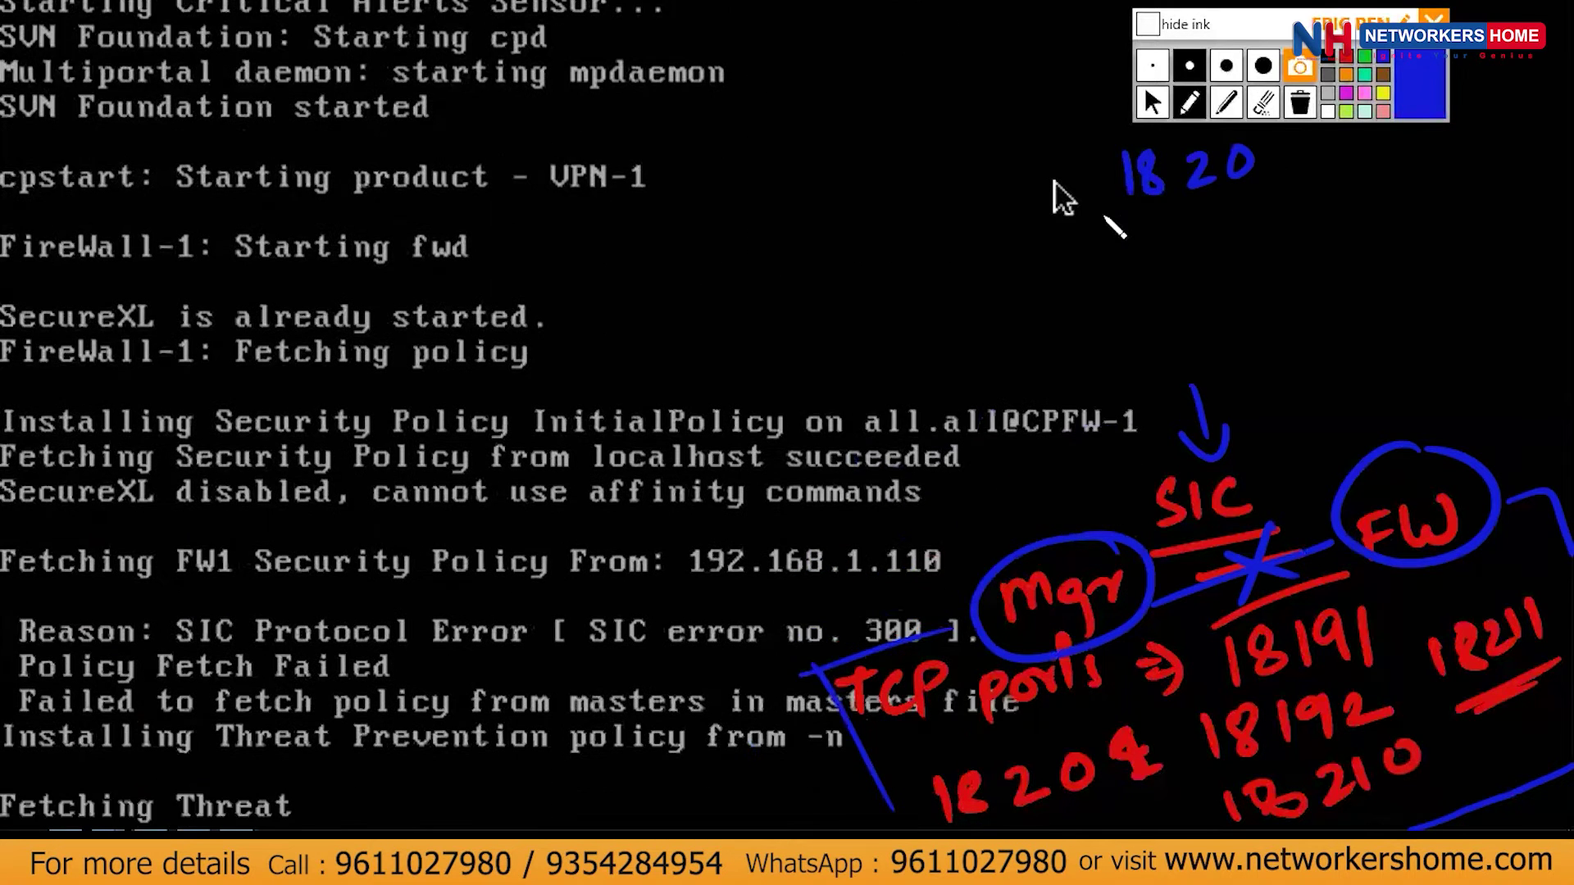
{"action": "left_click", "coordinate": [1139, 219]}
{"action": "left_click_drag", "start_coordinate": [1144, 219], "coordinate": [1143, 258]}
{"action": "left_click_drag", "start_coordinate": [1174, 220], "coordinate": [1200, 246]}
{"action": "mouse_move", "coordinate": [1234, 212]}
{"action": "left_mouse_down"}
{"action": "mouse_move", "coordinate": [1229, 243]}
{"action": "mouse_move", "coordinate": [1265, 234]}
{"action": "left_mouse_up"}
- Add 18192, 18210 and 18211 to the blue list and underline it
{"action": "left_click", "coordinate": [1161, 313]}
{"action": "mouse_move", "coordinate": [1138, 293]}
{"action": "left_mouse_down"}
{"action": "mouse_move", "coordinate": [1139, 321]}
{"action": "mouse_move", "coordinate": [1174, 329]}
{"action": "left_mouse_up"}
{"action": "left_click_drag", "start_coordinate": [1213, 295], "coordinate": [1212, 324]}
{"action": "left_click_drag", "start_coordinate": [1262, 278], "coordinate": [1252, 316]}
{"action": "left_click_drag", "start_coordinate": [1284, 288], "coordinate": [1311, 308]}
{"action": "left_click_drag", "start_coordinate": [1367, 194], "coordinate": [1372, 230]}
{"action": "mouse_move", "coordinate": [1399, 195]}
{"action": "left_mouse_down"}
{"action": "mouse_move", "coordinate": [1403, 231]}
{"action": "mouse_move", "coordinate": [1485, 223]}
{"action": "left_mouse_up"}
{"action": "left_click_drag", "start_coordinate": [1517, 182], "coordinate": [1513, 185]}
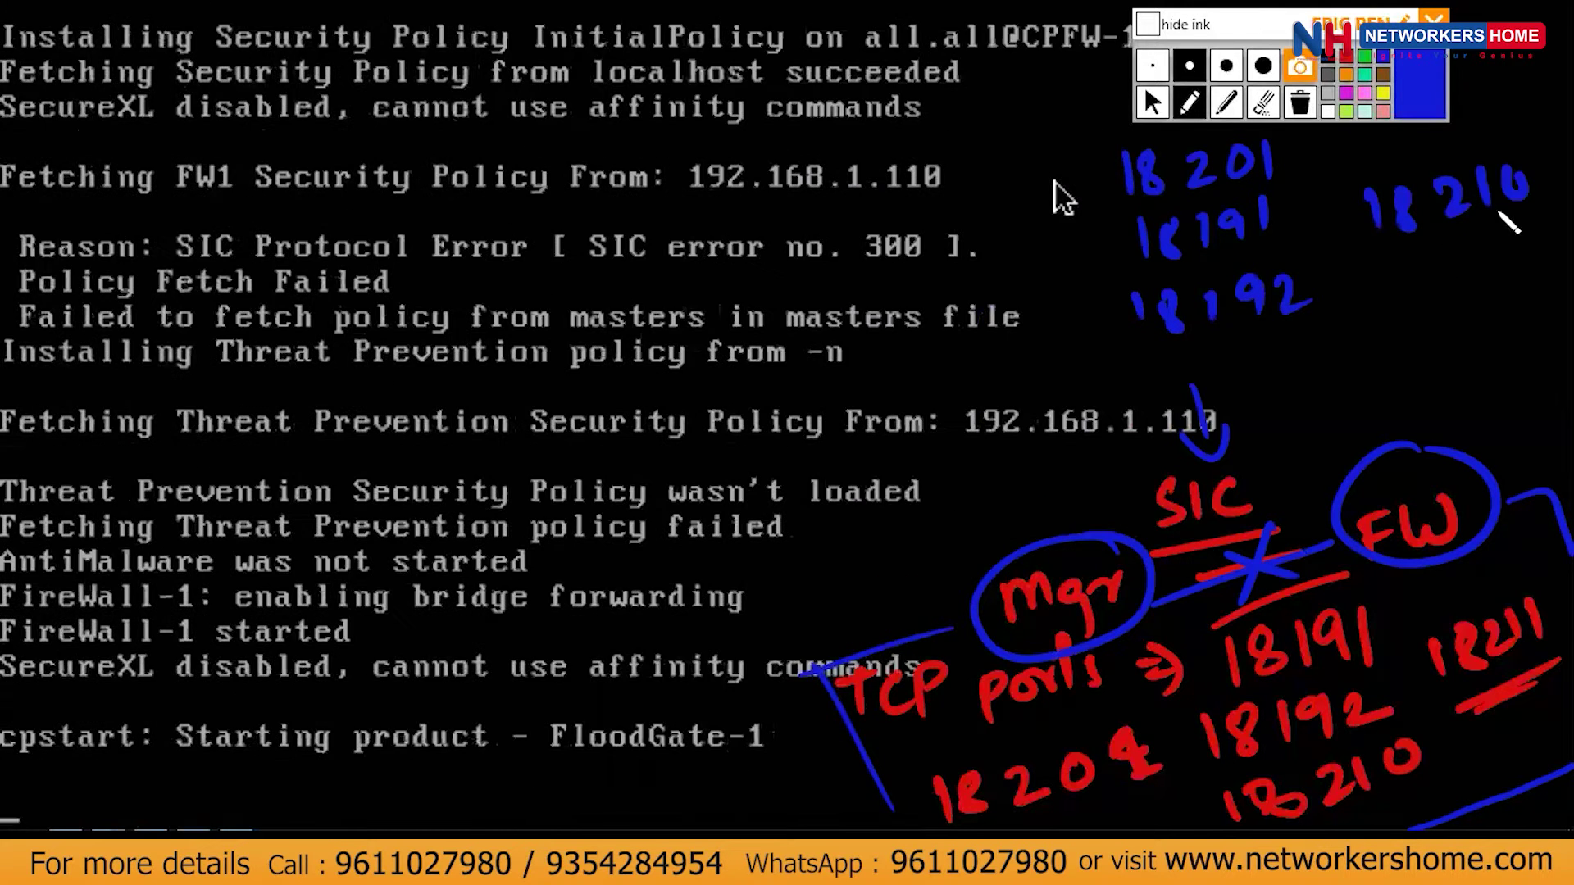
{"action": "left_click_drag", "start_coordinate": [1404, 248], "coordinate": [1406, 278]}
{"action": "left_click_drag", "start_coordinate": [1436, 246], "coordinate": [1455, 275]}
{"action": "left_click_drag", "start_coordinate": [1467, 239], "coordinate": [1506, 254]}
{"action": "left_click_drag", "start_coordinate": [1534, 216], "coordinate": [1557, 322]}
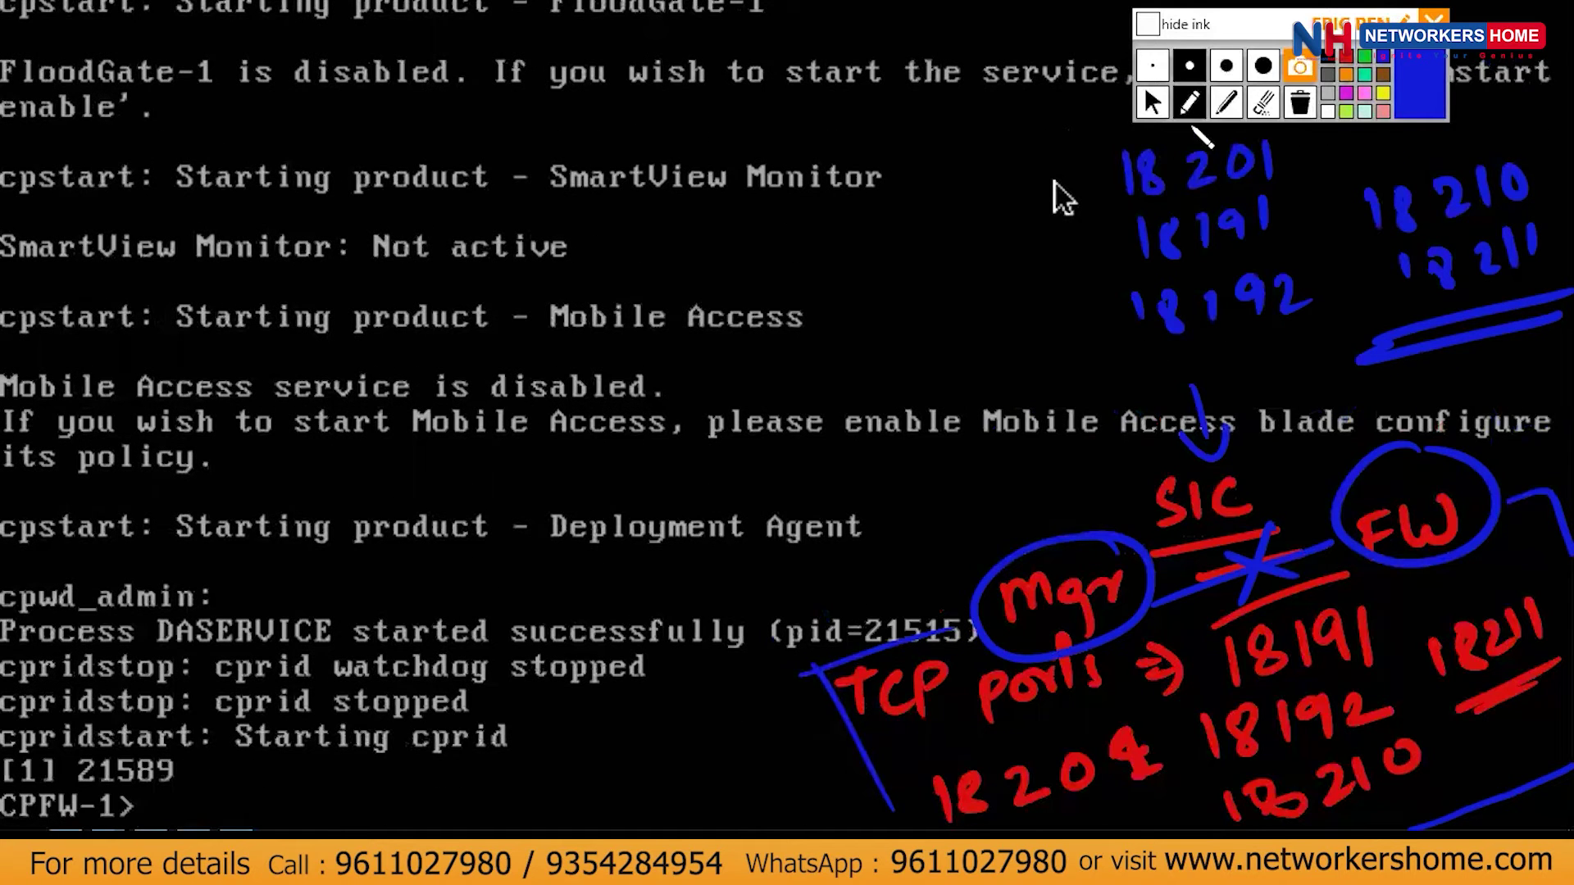
- Underline the service startup and cpwd_admin output lines in ink on the gateway console
{"action": "left_click", "coordinate": [1139, 113]}
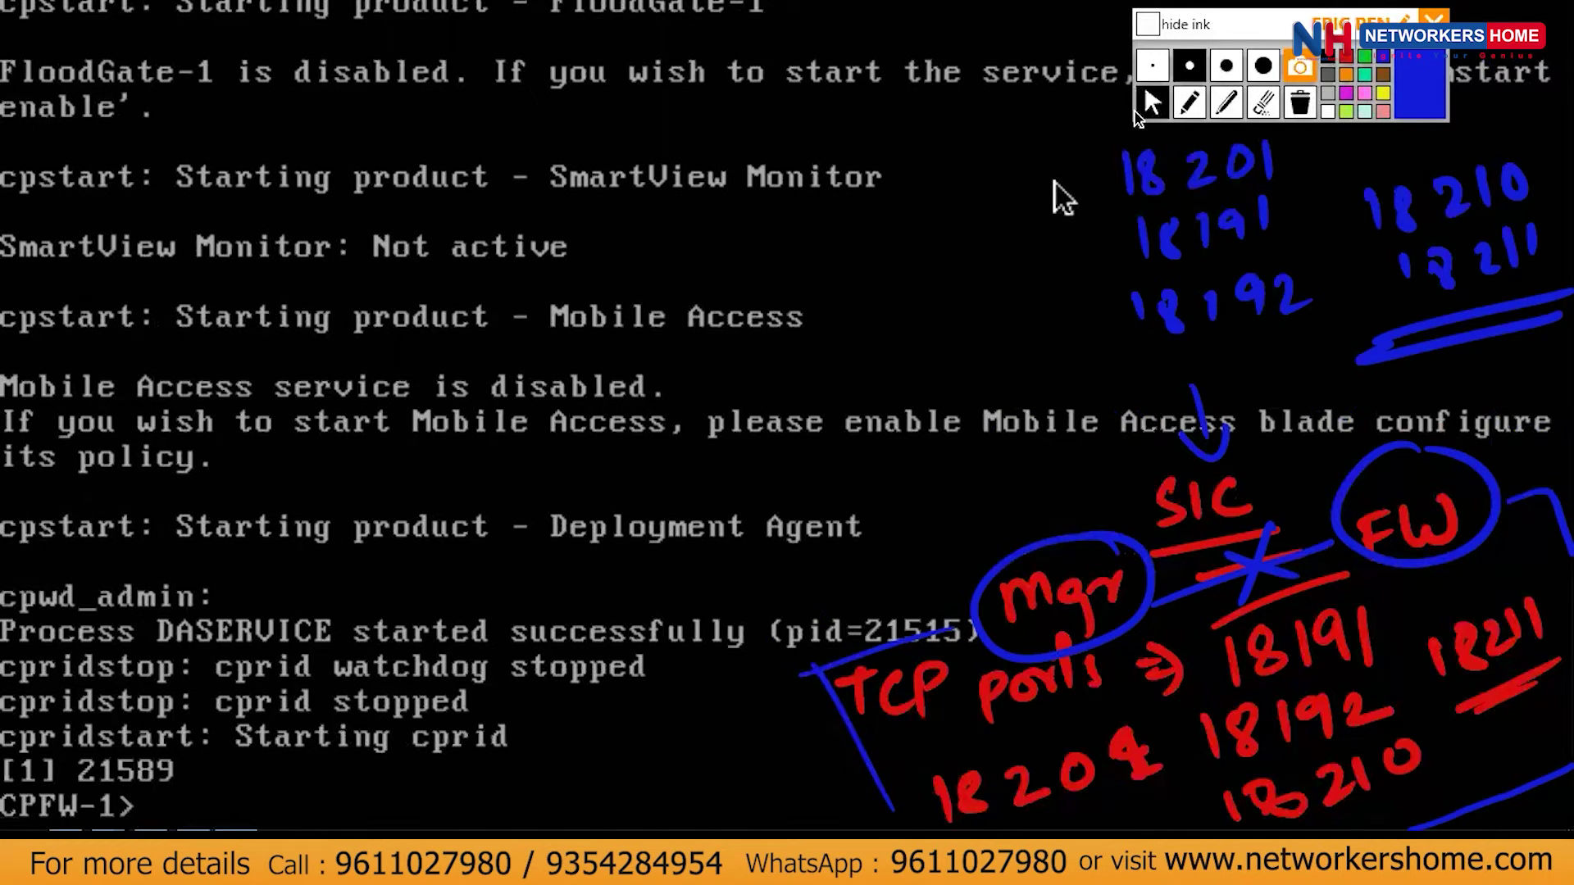
{"action": "left_click_drag", "start_coordinate": [233, 233], "coordinate": [480, 210]}
{"action": "left_click_drag", "start_coordinate": [245, 336], "coordinate": [548, 305]}
{"action": "left_click_drag", "start_coordinate": [297, 403], "coordinate": [700, 366]}
{"action": "left_click_drag", "start_coordinate": [363, 479], "coordinate": [706, 440]}
{"action": "left_click_drag", "start_coordinate": [235, 504], "coordinate": [564, 483]}
{"action": "left_click_drag", "start_coordinate": [338, 584], "coordinate": [637, 565]}
{"action": "left_click_drag", "start_coordinate": [346, 613], "coordinate": [522, 603]}
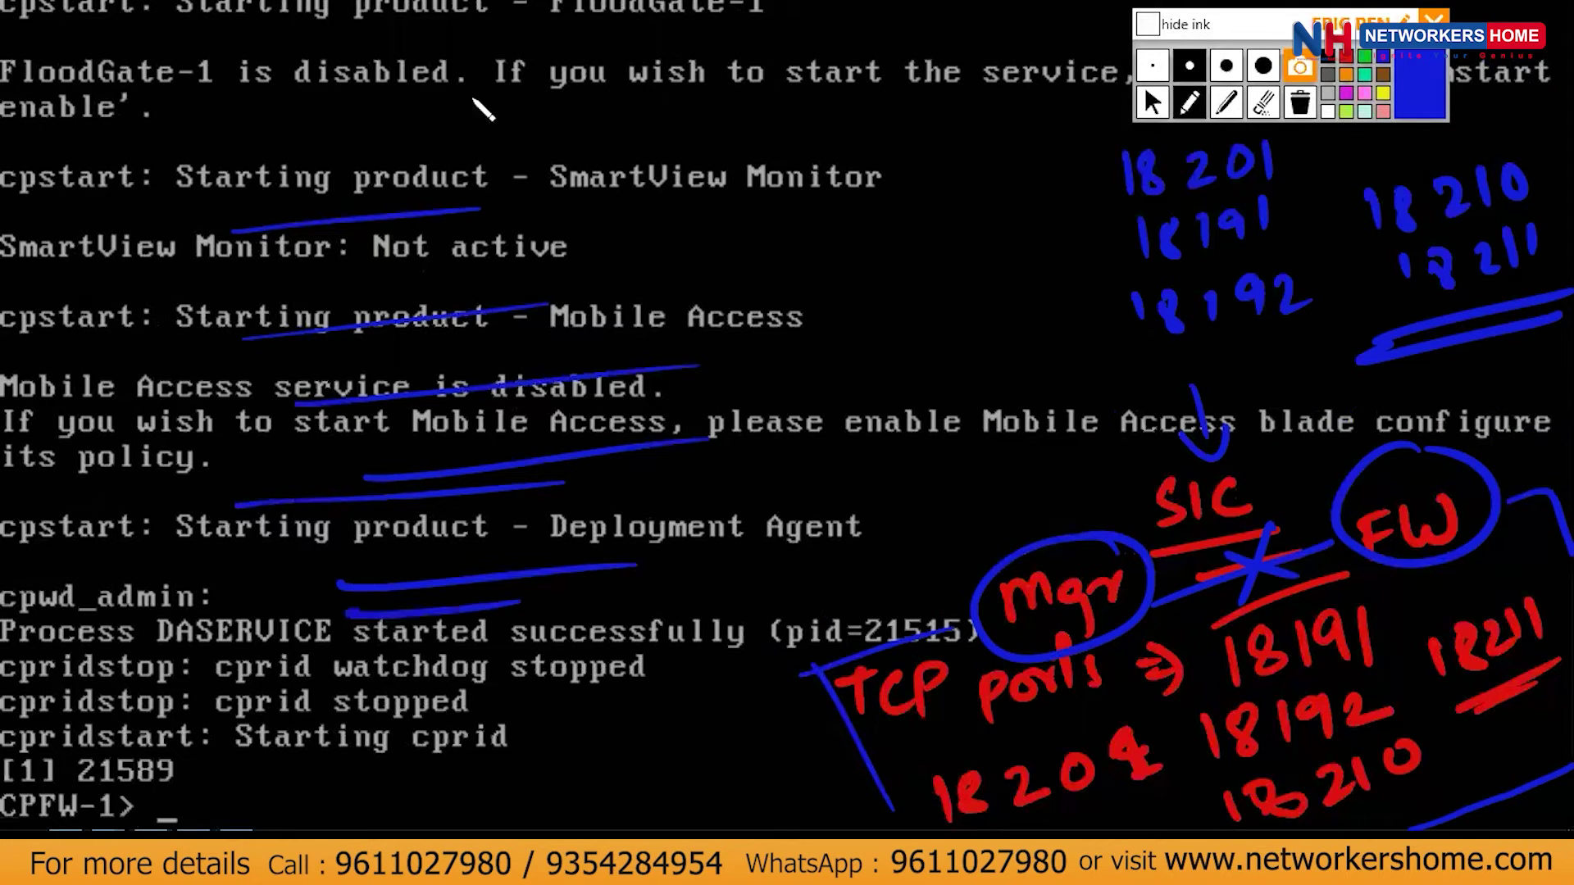
- Erase all ink annotations and leave the full-screen gateway console
{"action": "left_click", "coordinate": [1156, 102]}
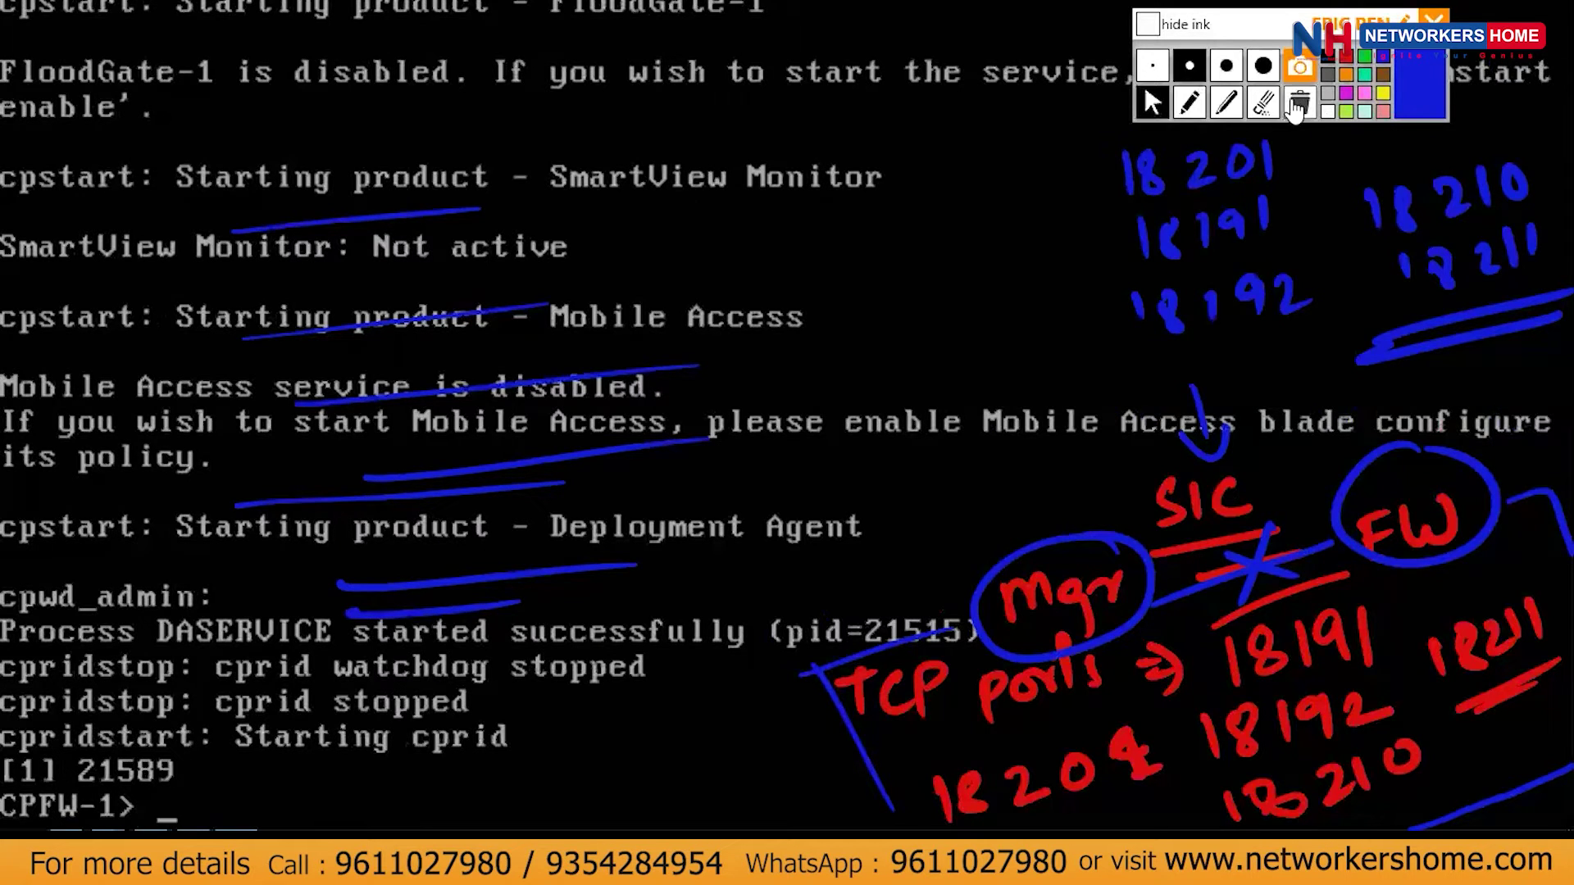
{"action": "left_click", "coordinate": [1297, 105]}
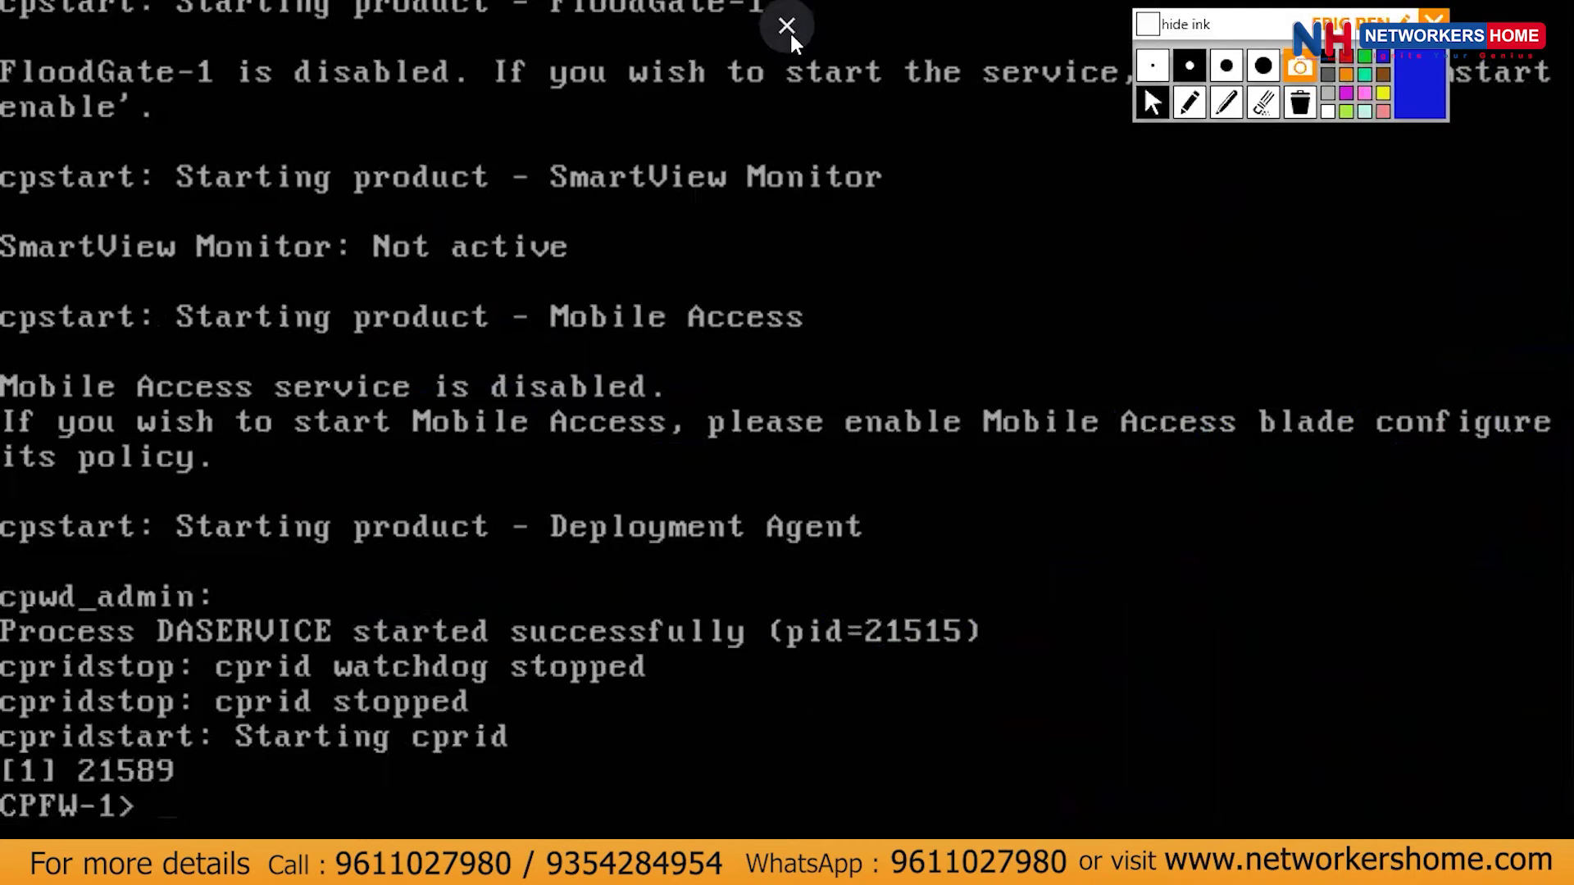
{"action": "left_click", "coordinate": [786, 27]}
- Switch to SmartConsole in full-screen browser mode and show the CPMGR server summary
{"action": "key", "text": "alt+Tab"}
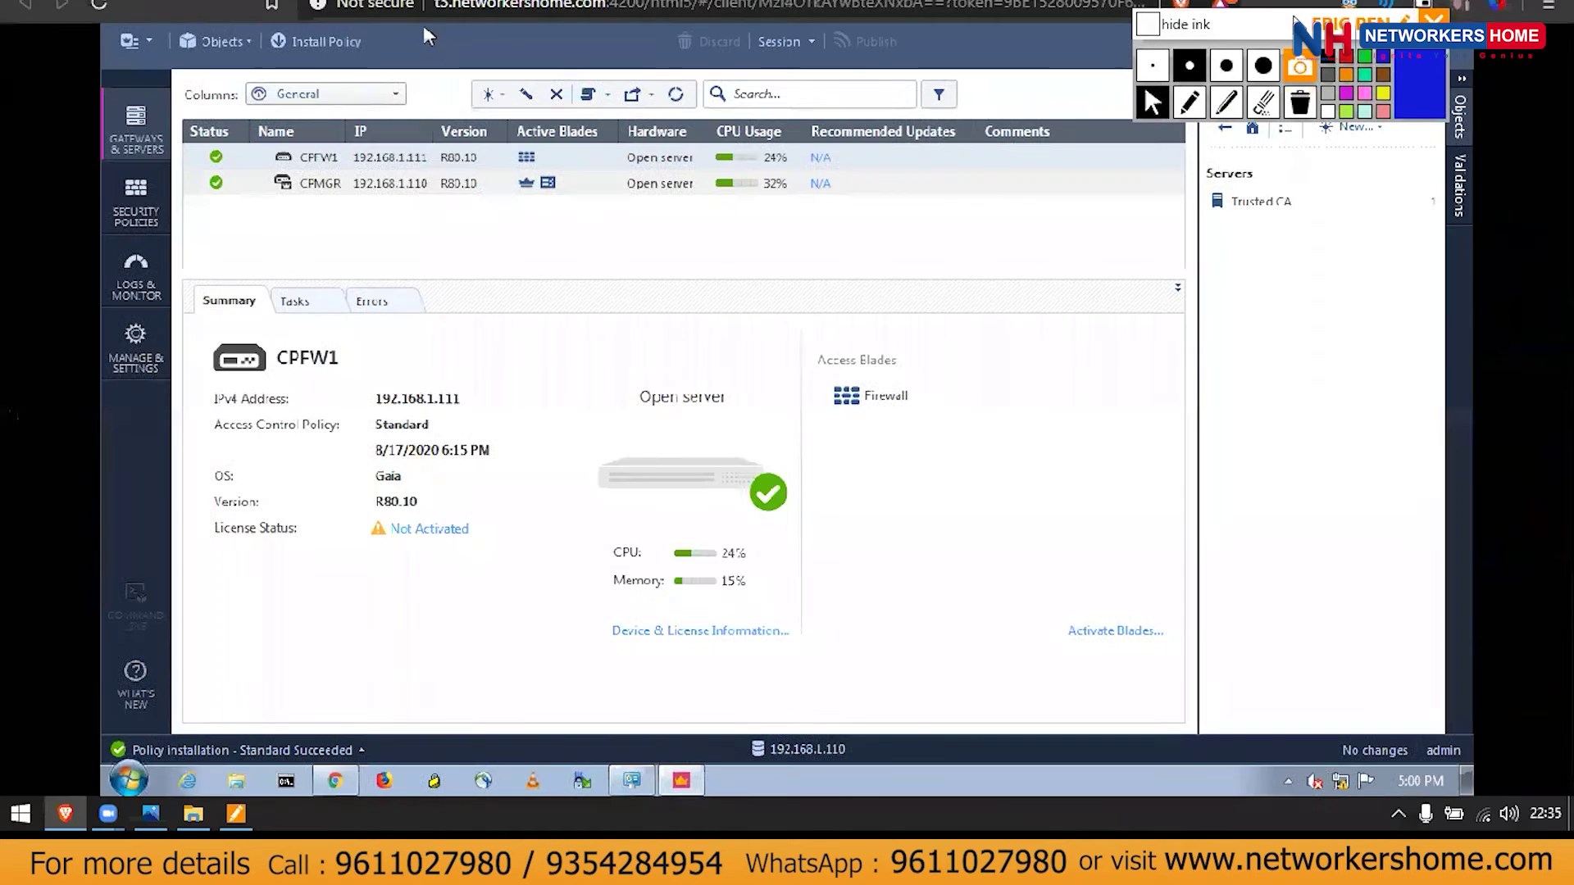
{"action": "left_click", "coordinate": [1548, 5]}
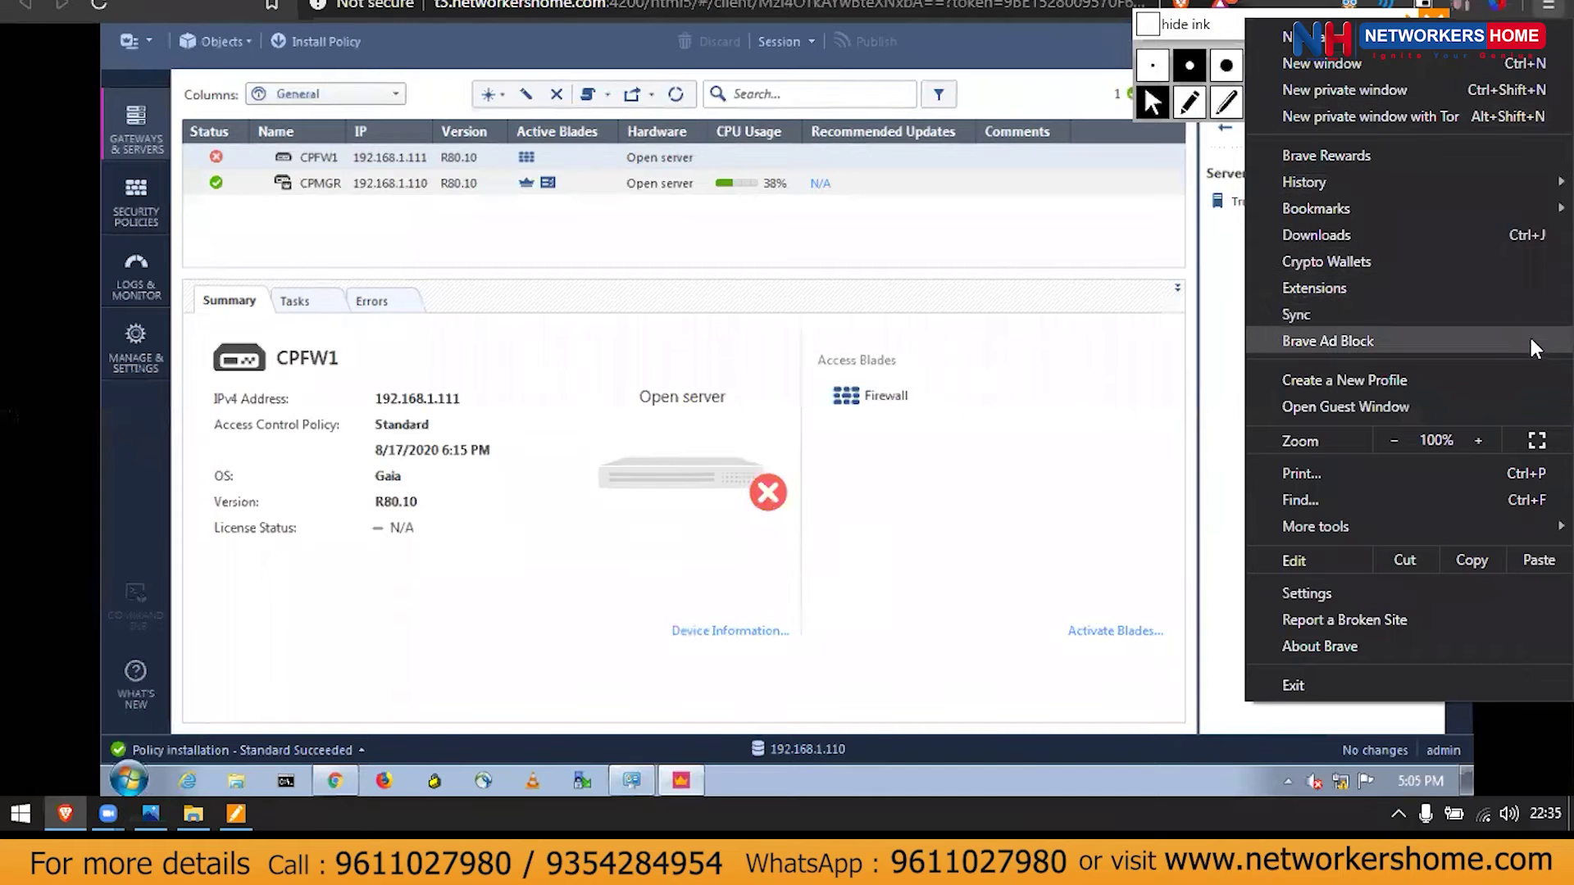
{"action": "left_click", "coordinate": [1537, 440]}
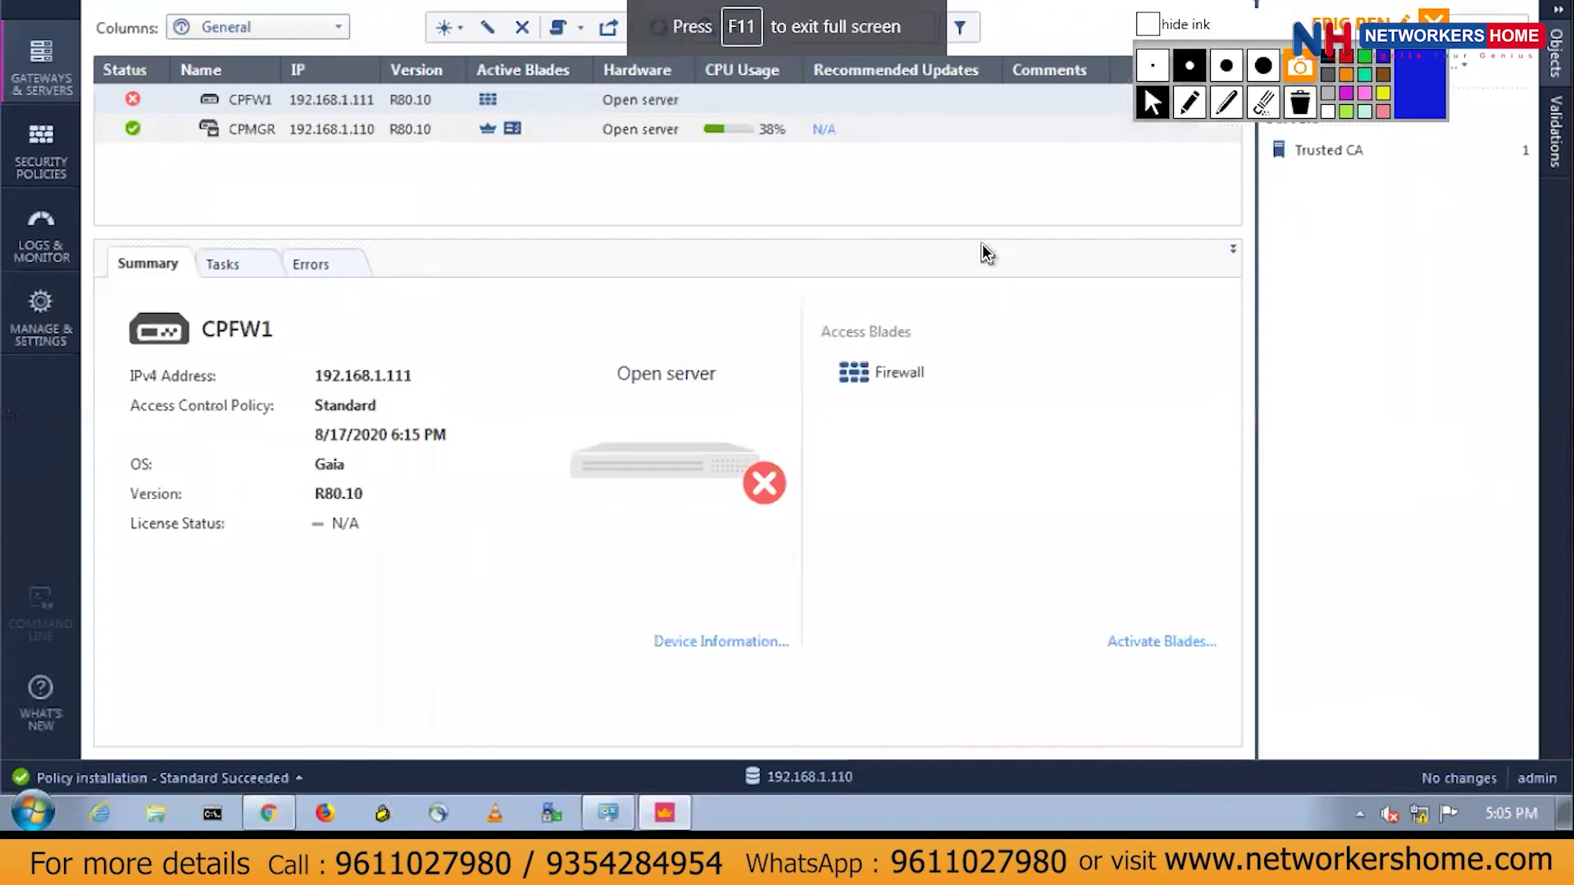
{"action": "left_click", "coordinate": [1208, 129]}
- Circle CPFW1's failed status in red ink, write 'change', then show CPFW1's summary
{"action": "left_click", "coordinate": [1345, 56]}
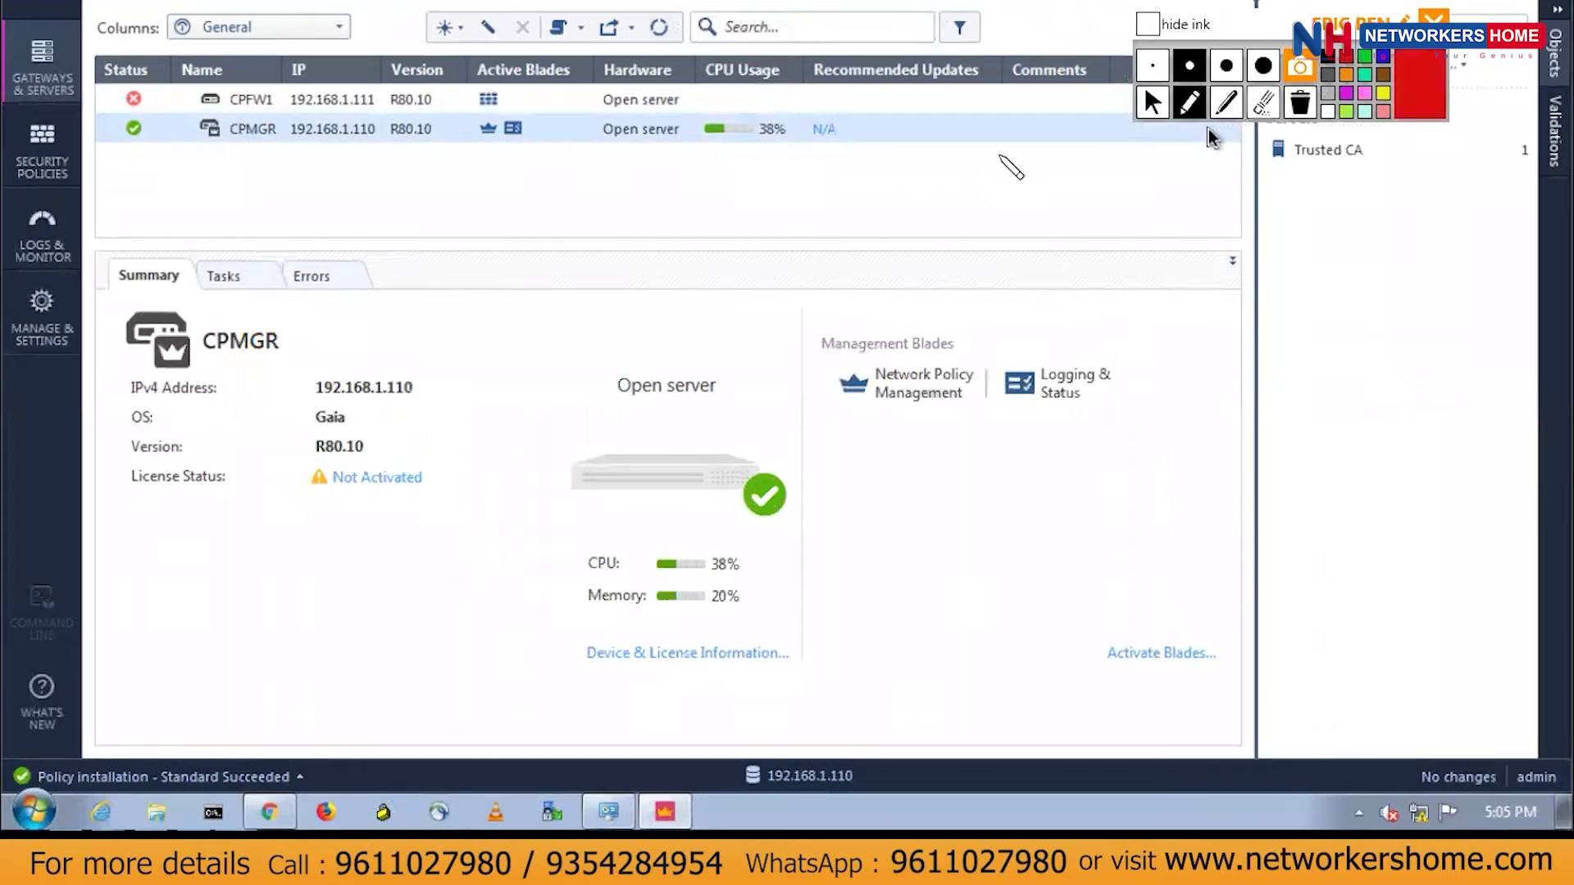
{"action": "mouse_move", "coordinate": [164, 72]}
{"action": "left_mouse_down"}
{"action": "mouse_move", "coordinate": [118, 66]}
{"action": "mouse_move", "coordinate": [140, 123]}
{"action": "mouse_move", "coordinate": [172, 82]}
{"action": "left_mouse_up"}
{"action": "left_click_drag", "start_coordinate": [190, 218], "coordinate": [219, 230]}
{"action": "mouse_move", "coordinate": [215, 200]}
{"action": "left_mouse_down"}
{"action": "mouse_move", "coordinate": [181, 238]}
{"action": "mouse_move", "coordinate": [244, 197]}
{"action": "left_mouse_up"}
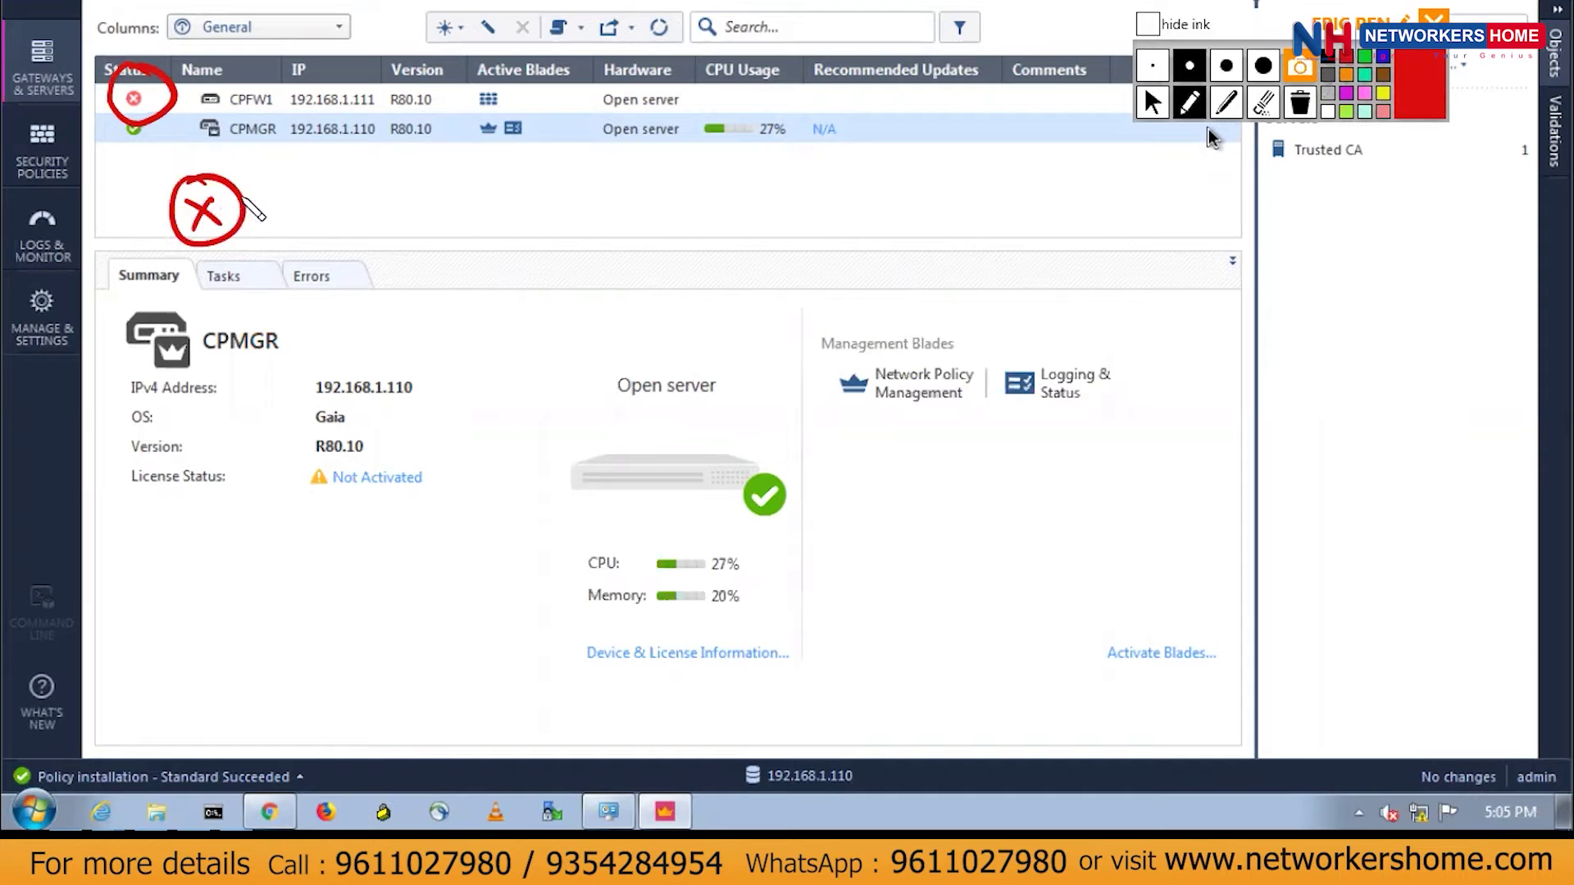
{"action": "left_click_drag", "start_coordinate": [351, 201], "coordinate": [375, 201]}
{"action": "left_click", "coordinate": [418, 202]}
{"action": "left_click_drag", "start_coordinate": [608, 186], "coordinate": [616, 186]}
{"action": "left_click_drag", "start_coordinate": [714, 190], "coordinate": [725, 190]}
{"action": "mouse_move", "coordinate": [840, 217]}
{"action": "left_mouse_down"}
{"action": "mouse_move", "coordinate": [845, 234]}
{"action": "mouse_move", "coordinate": [1013, 193]}
{"action": "left_mouse_up"}
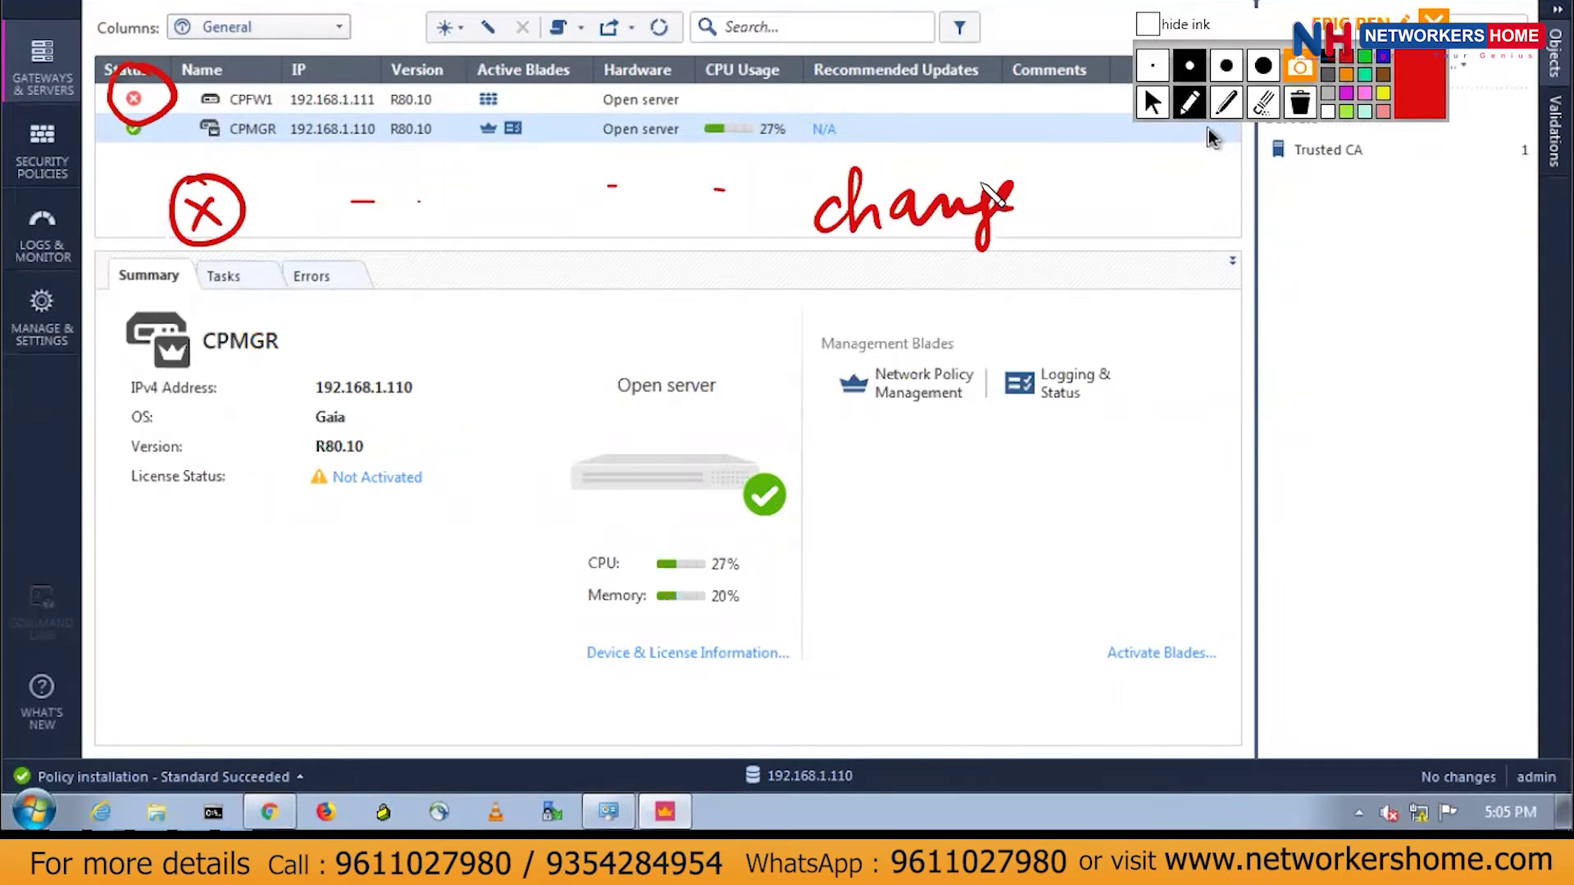
{"action": "left_click", "coordinate": [1146, 100]}
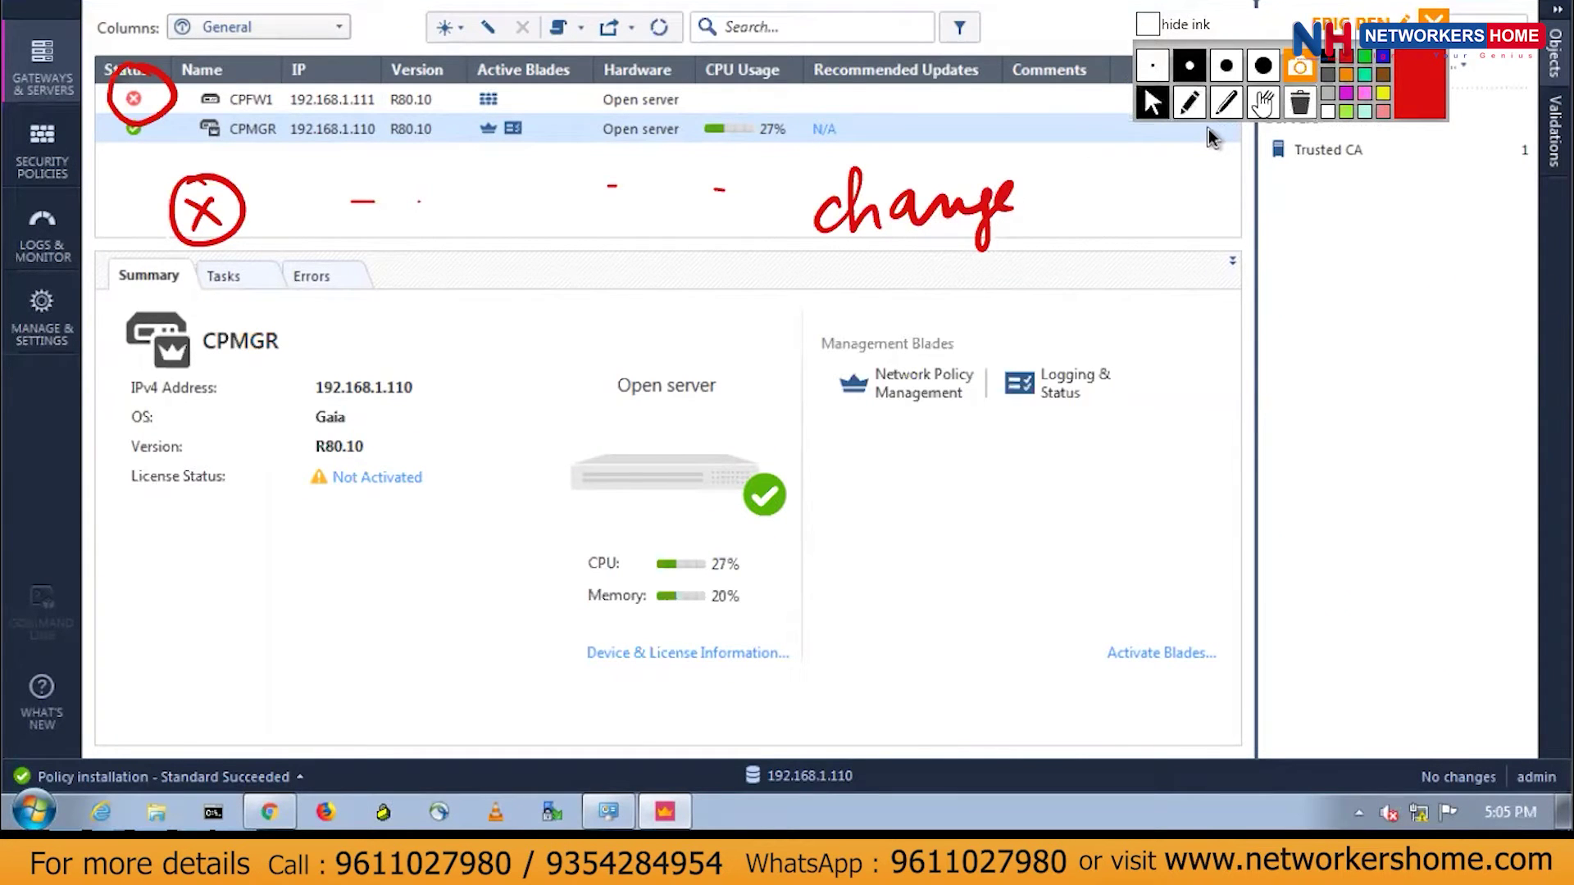
{"action": "left_click", "coordinate": [320, 102]}
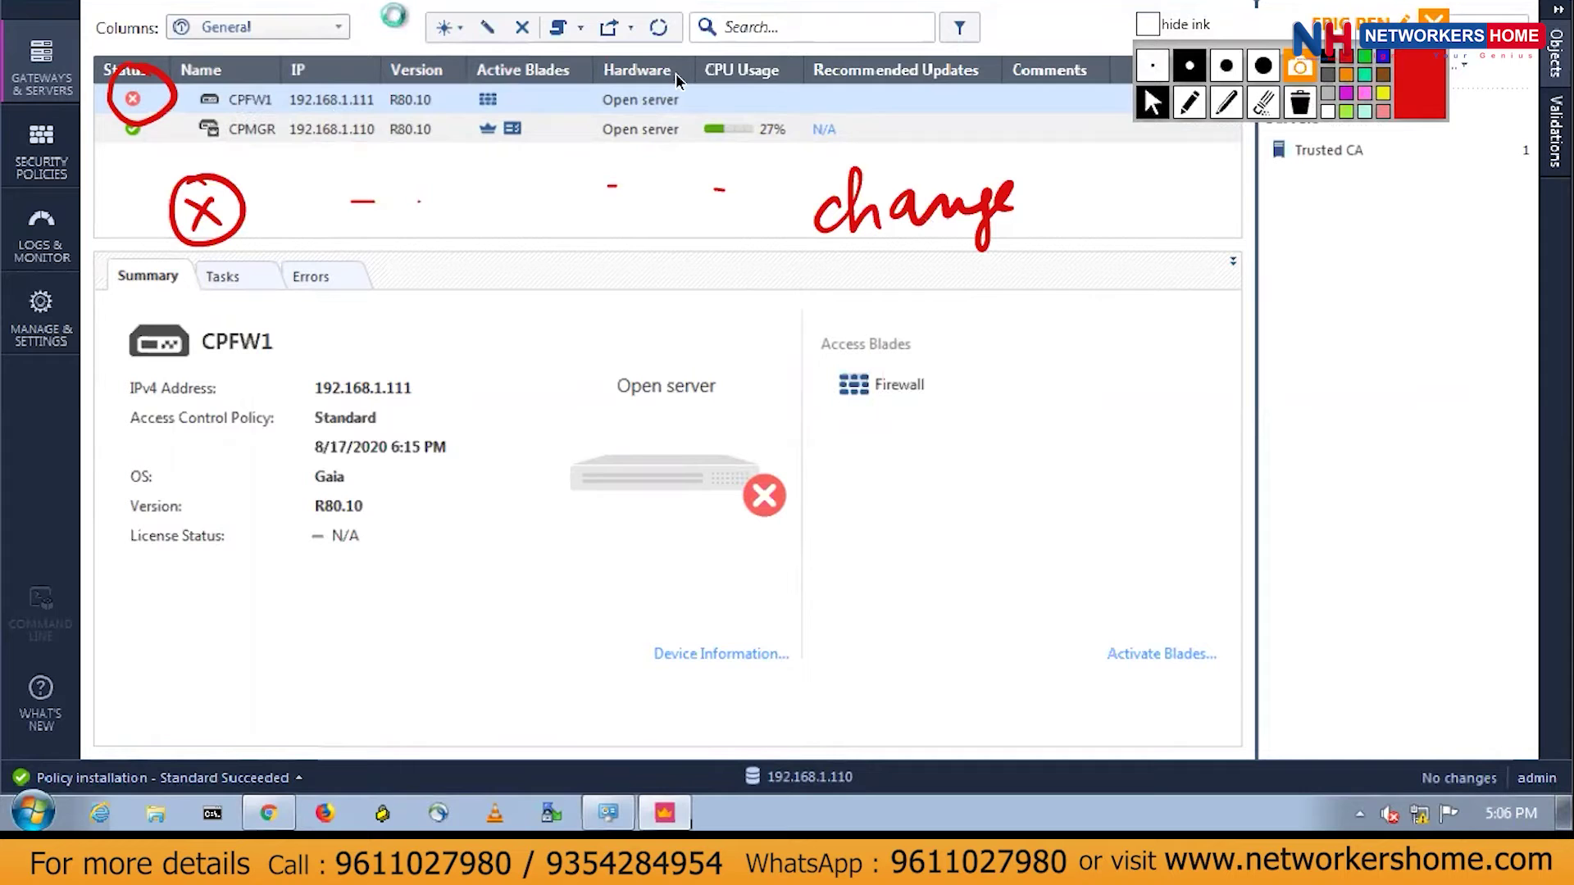
- Open CPFW1's gateway properties and its Secure Internal Communication settings showing Trust established
{"action": "double_click", "coordinate": [655, 99]}
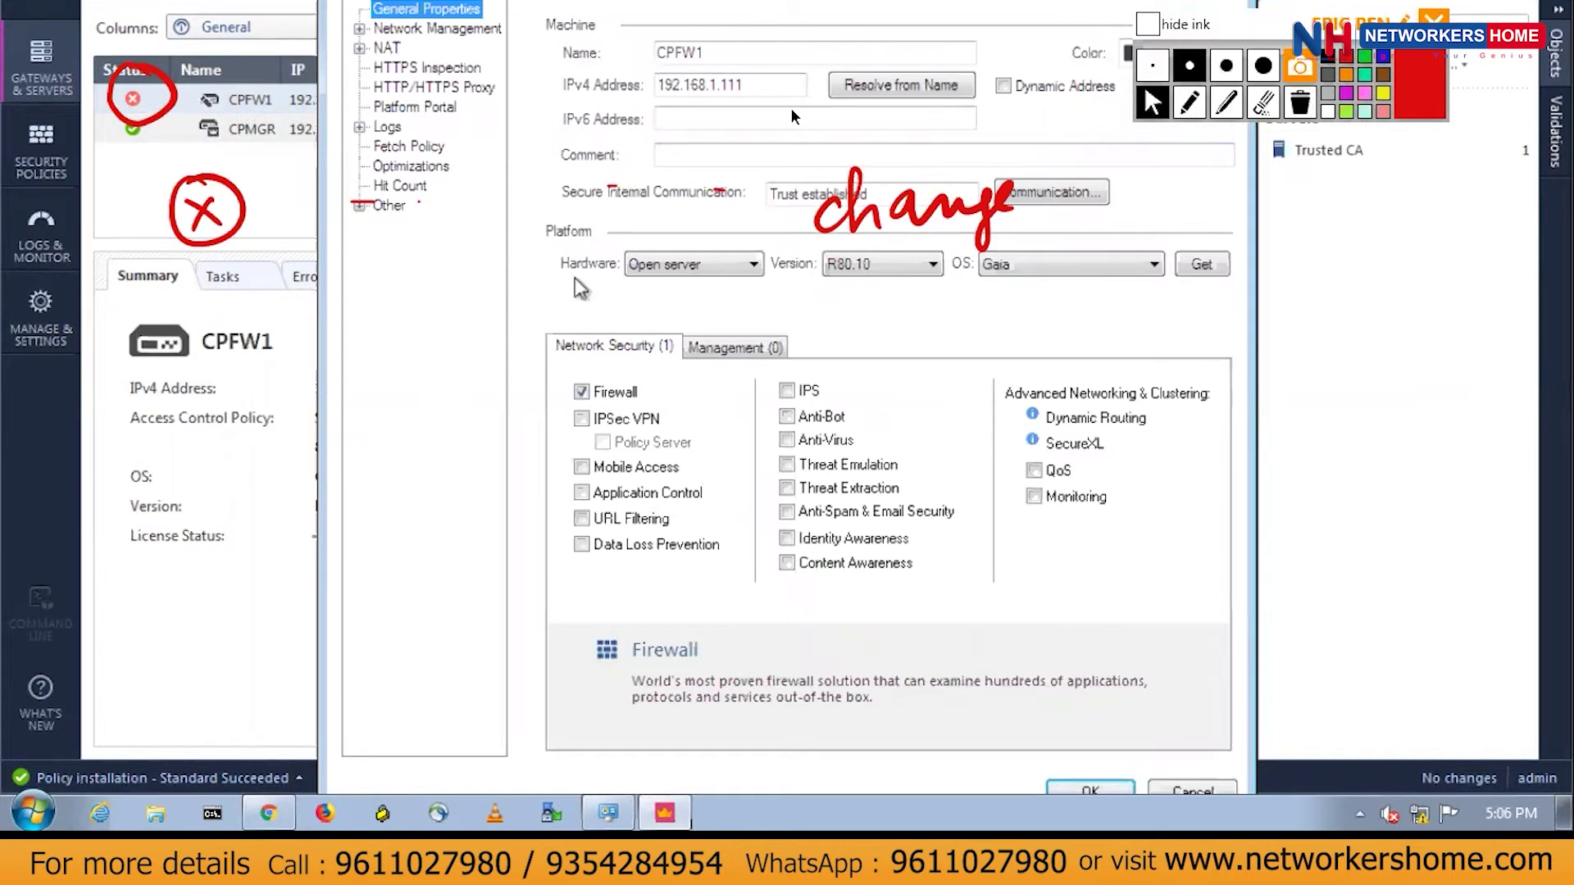
{"action": "left_click", "coordinate": [1299, 102]}
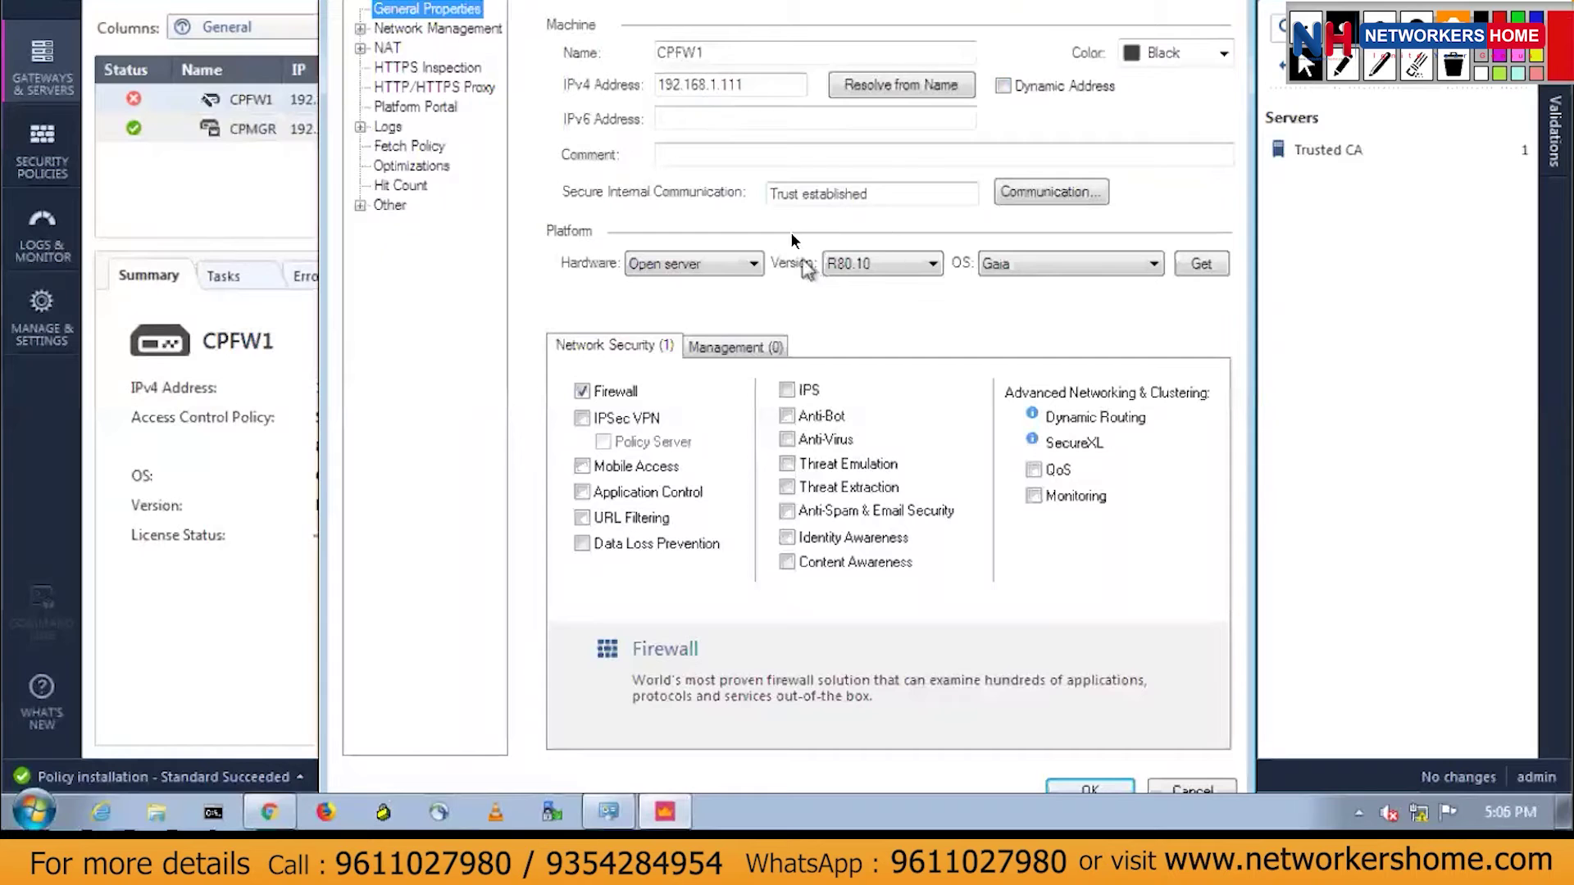
{"action": "left_click", "coordinate": [1036, 200]}
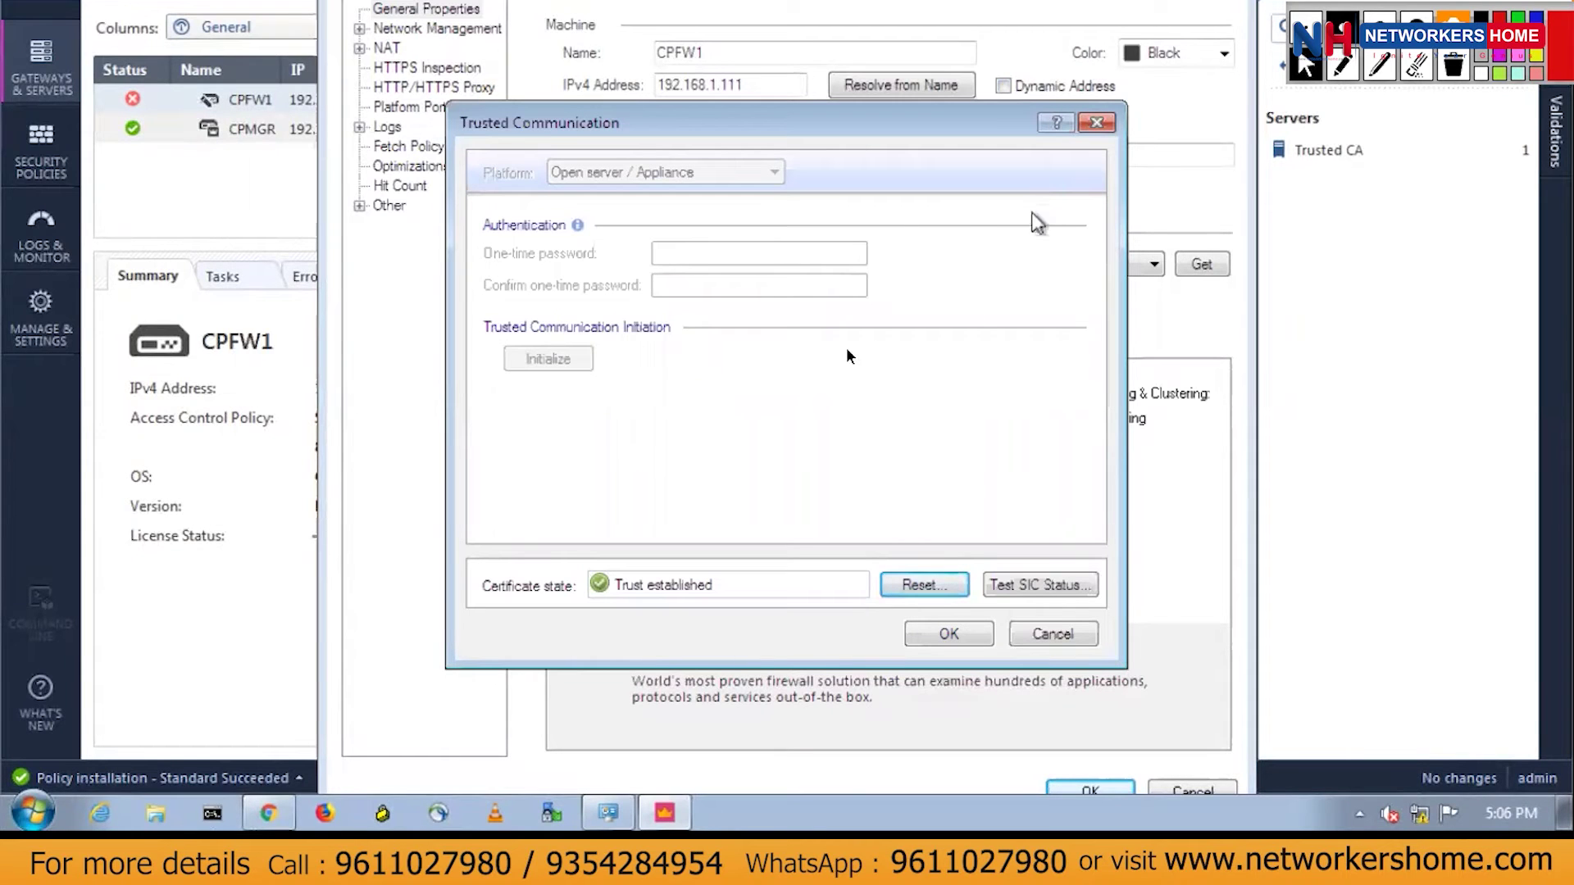
- Reset CPFW1's SIC trust to Uninitialized, then run a SIC status test reporting Unknown
{"action": "left_click", "coordinate": [941, 590]}
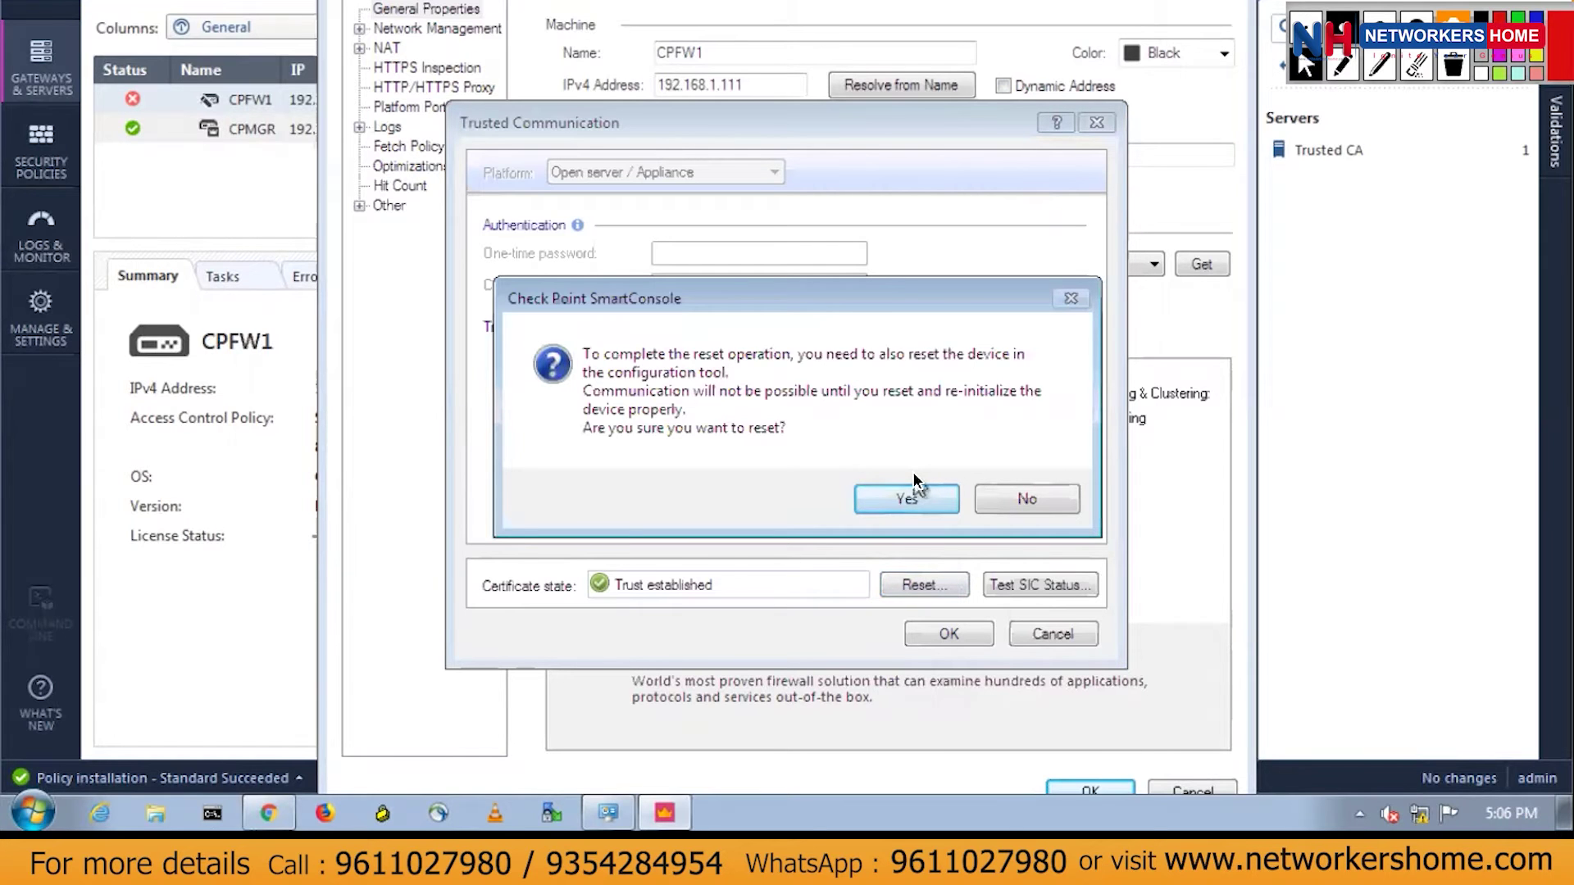
{"action": "left_click", "coordinate": [909, 502]}
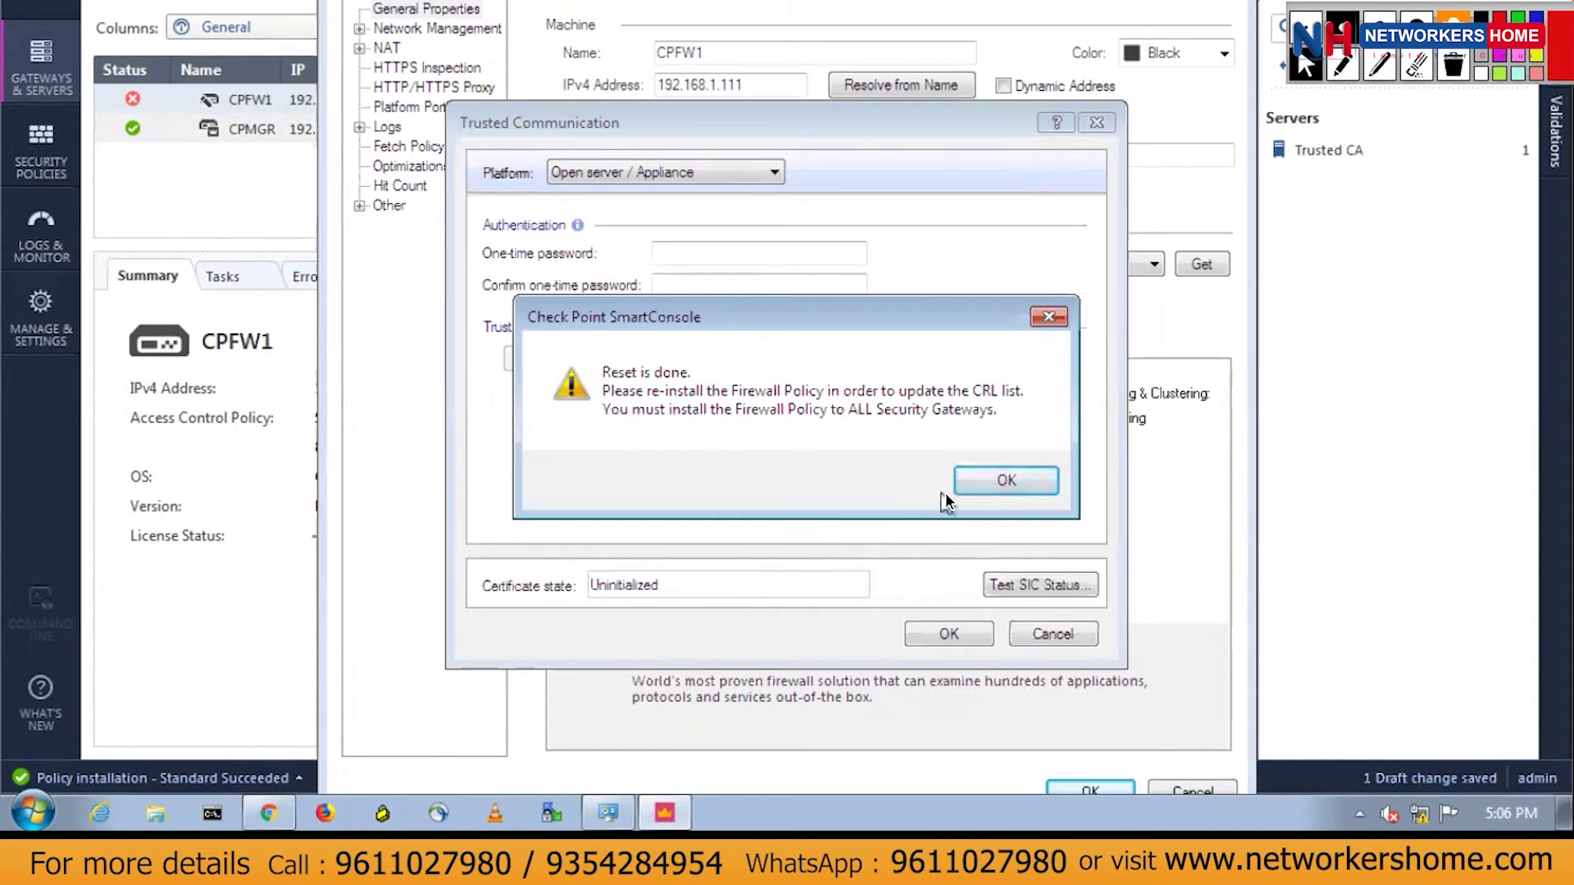
{"action": "left_click", "coordinate": [982, 484]}
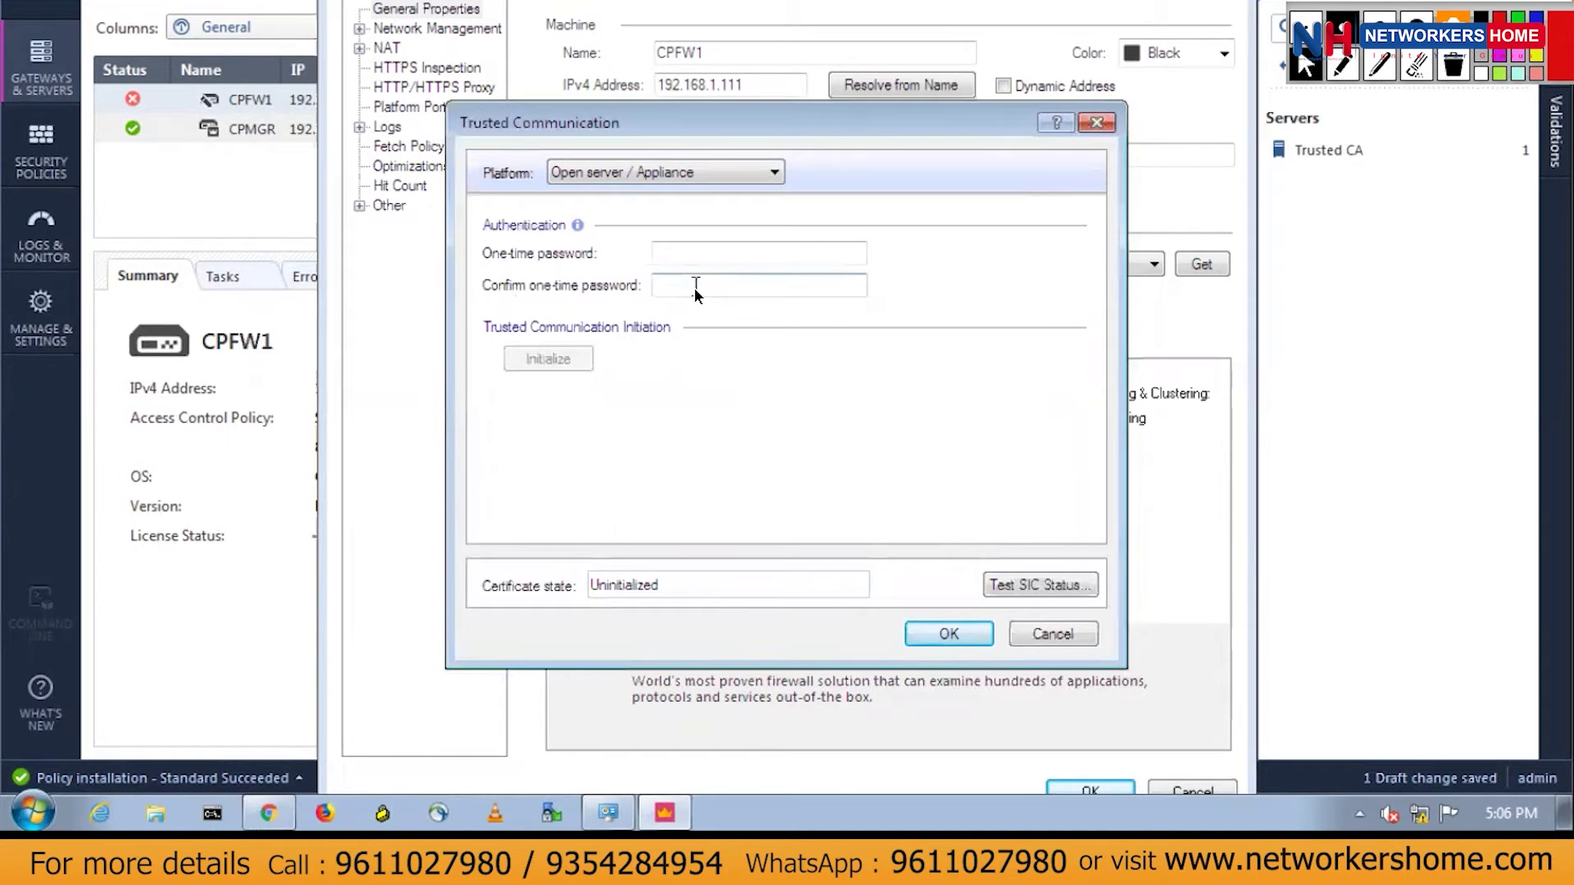
{"action": "left_click", "coordinate": [697, 256]}
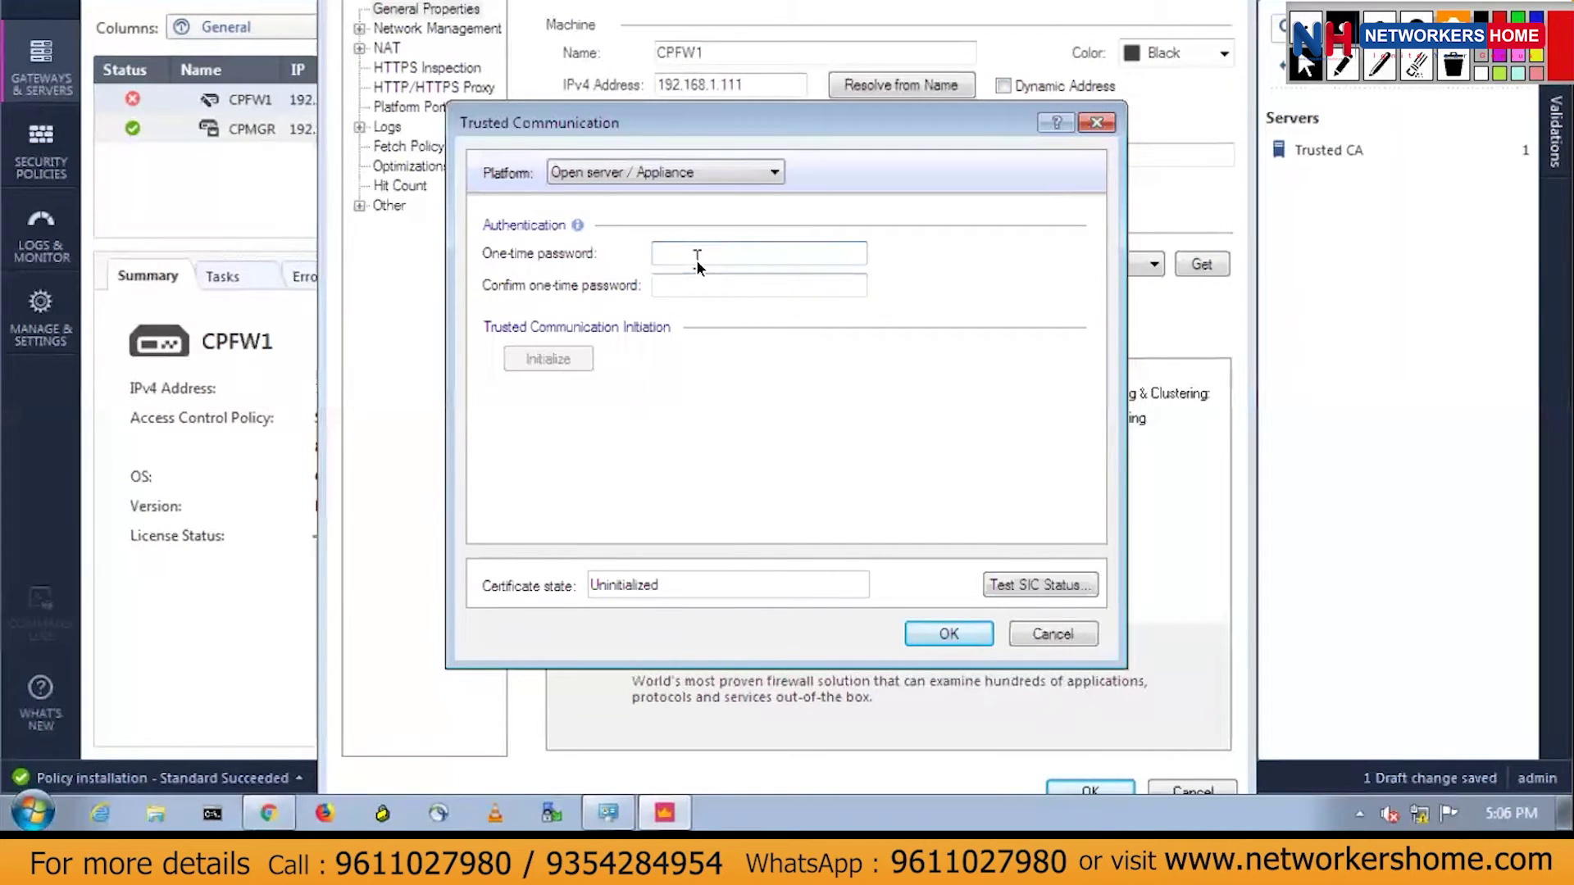
{"action": "left_click", "coordinate": [1021, 596]}
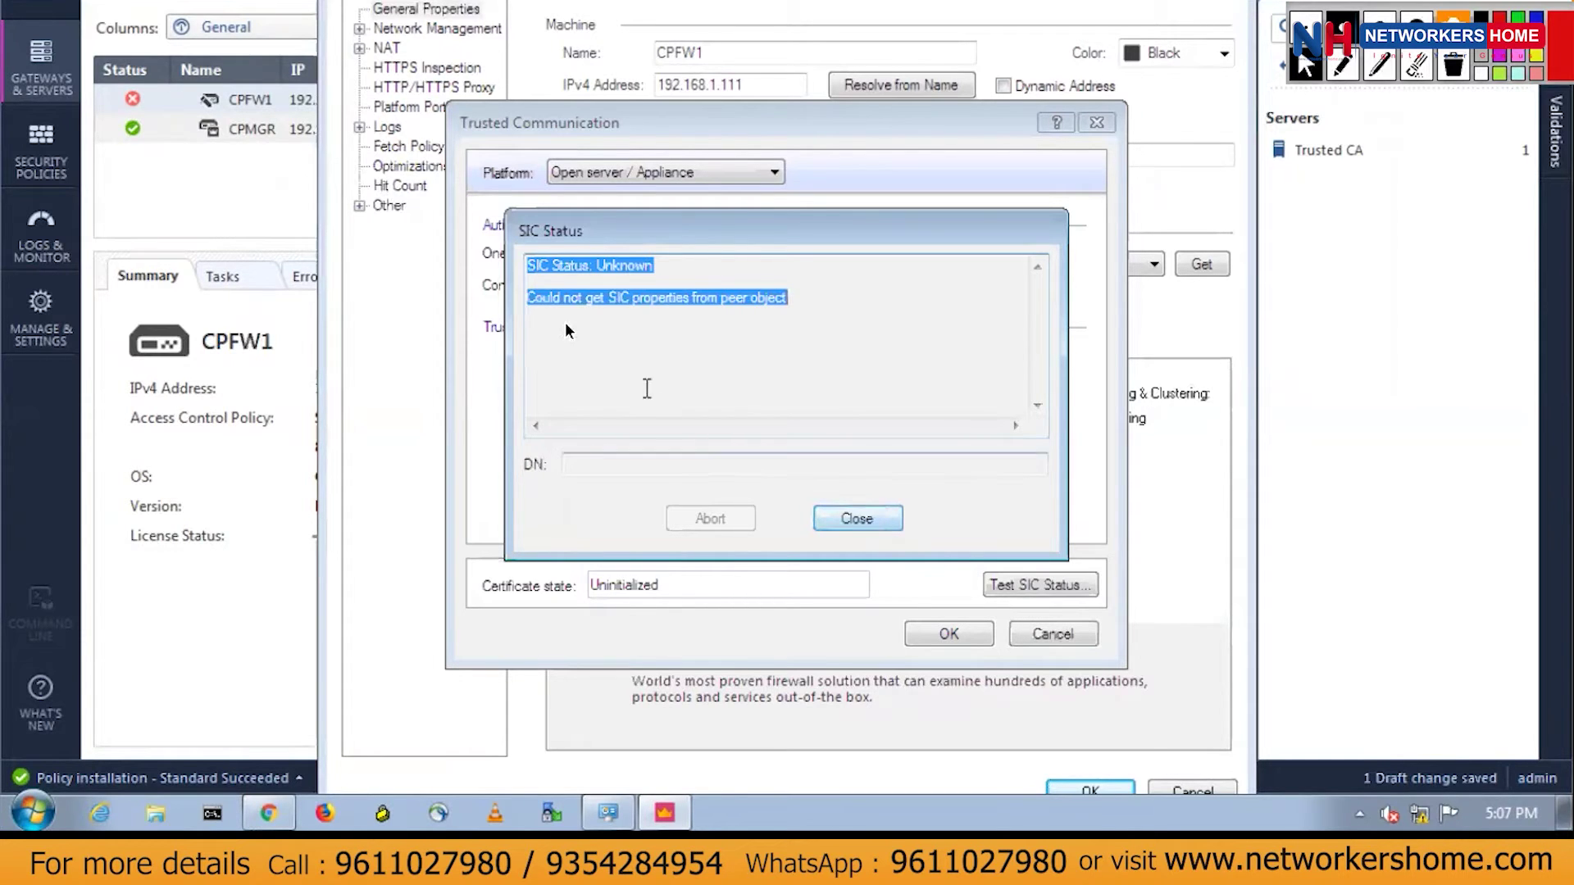
{"action": "left_click", "coordinate": [856, 519]}
- Enter the one-time password in both fields and initialize trust with CPFW1
{"action": "left_click", "coordinate": [697, 261]}
{"action": "key", "text": "Tab"}
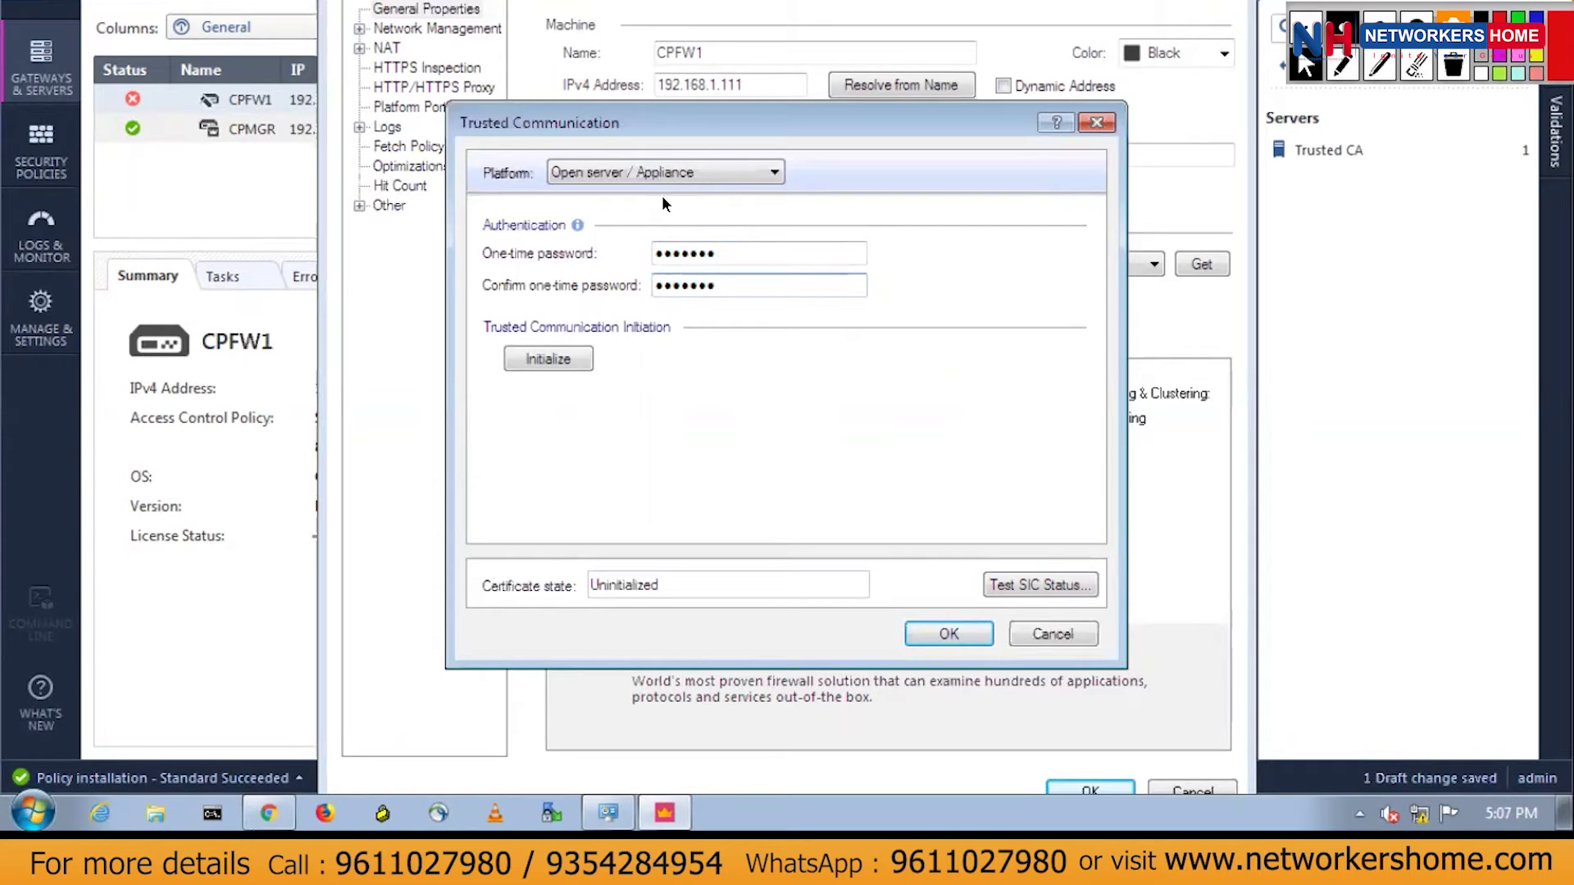
{"action": "left_click", "coordinate": [574, 364]}
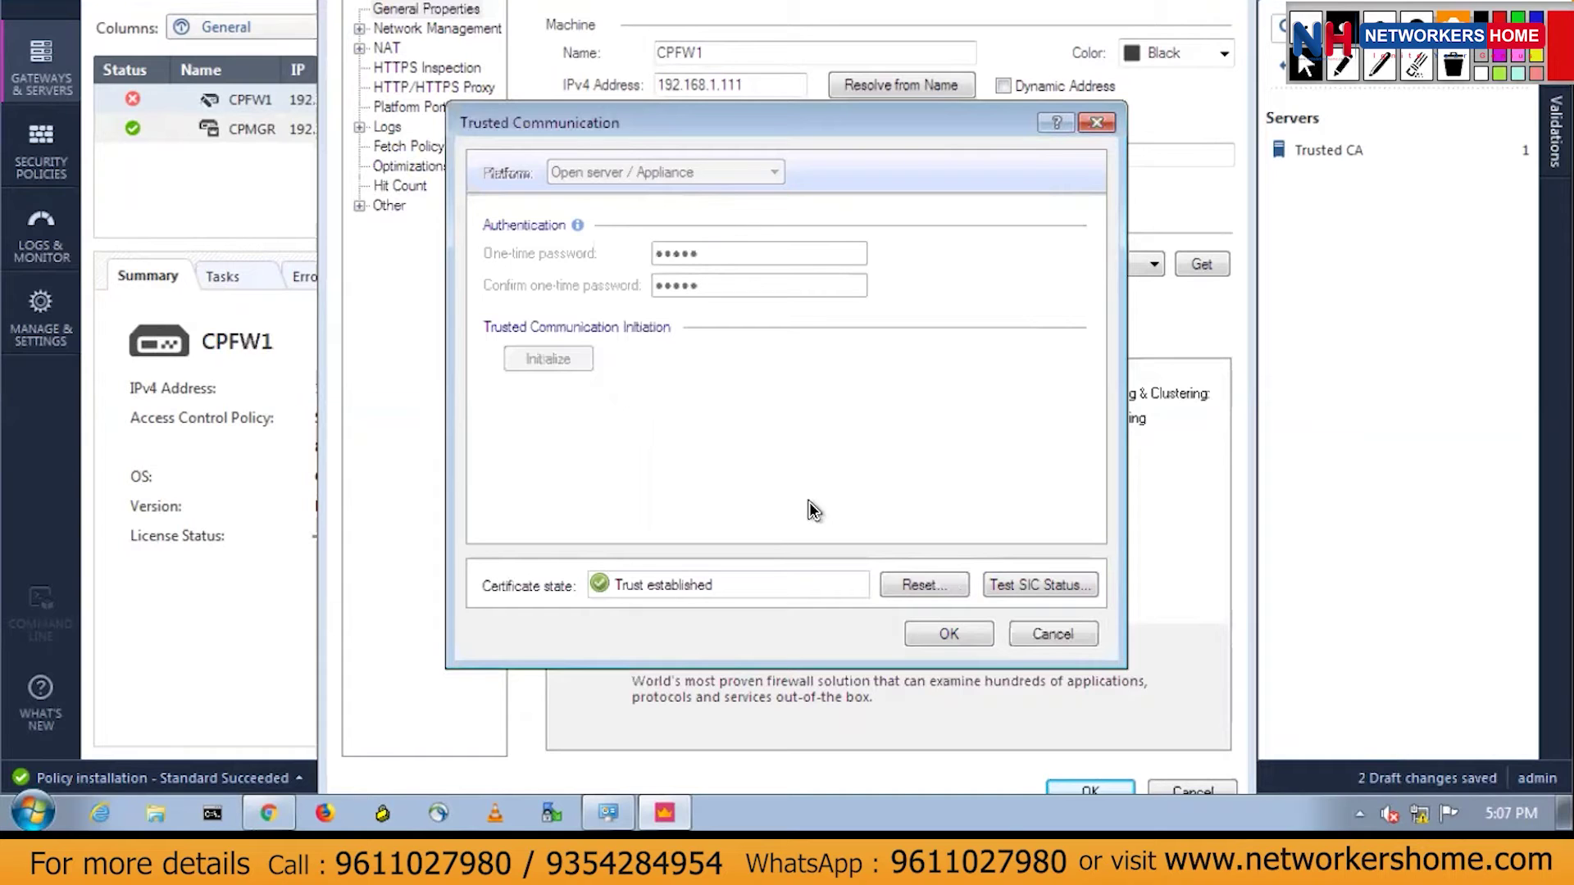
{"action": "key", "text": "ctrl+shift+p"}
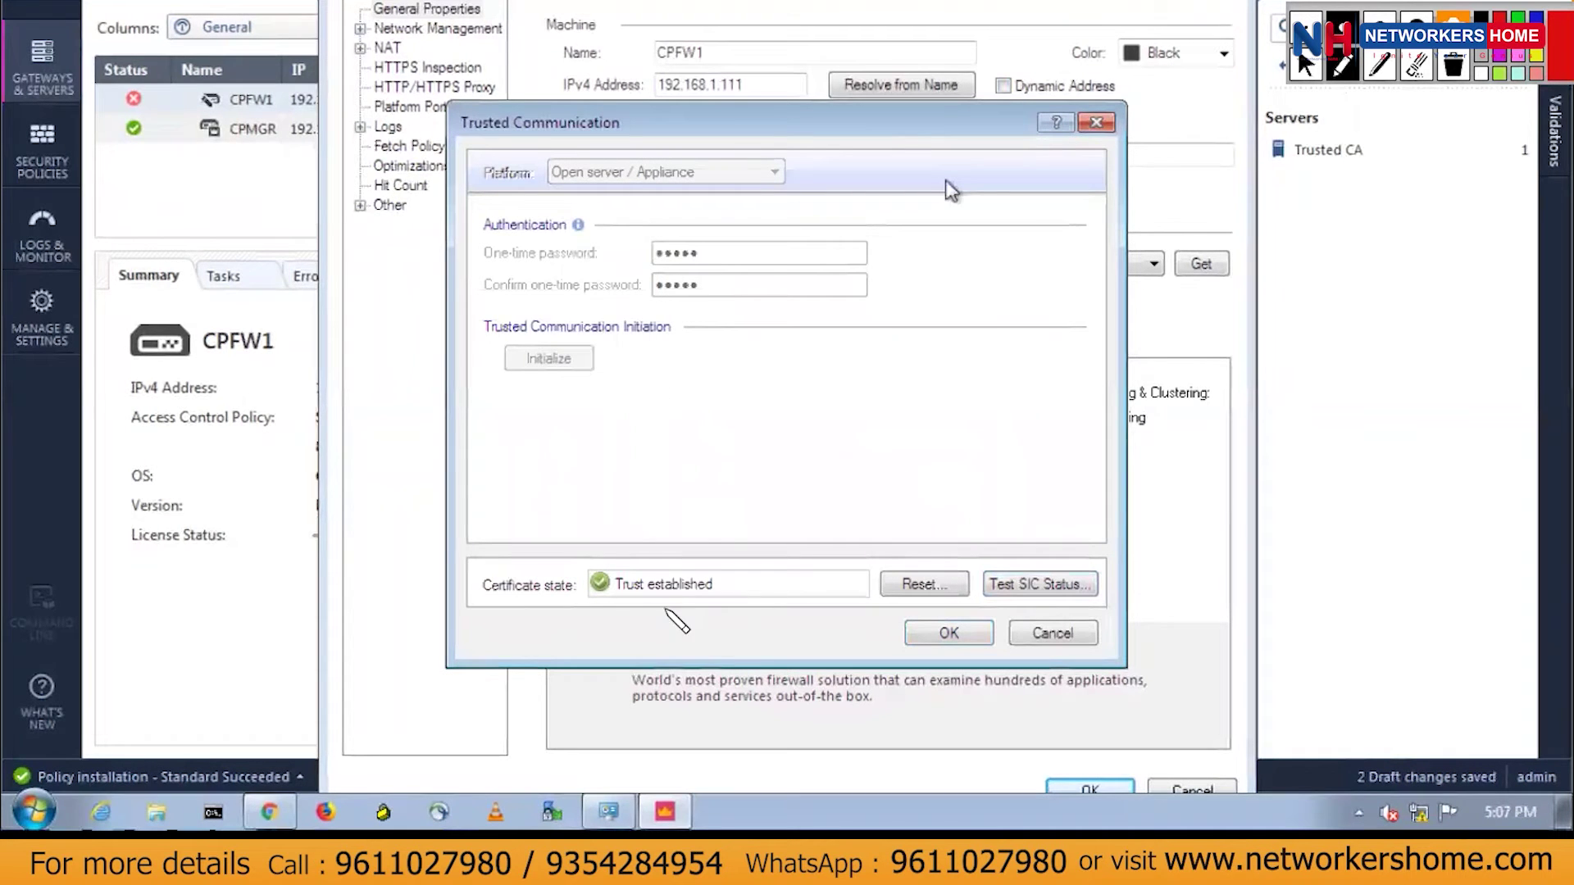
- Mark Trust established, re-test CPFW1's SIC status as Communicating, and accept the settings
{"action": "mouse_move", "coordinate": [587, 608]}
{"action": "left_mouse_down"}
{"action": "mouse_move", "coordinate": [762, 545]}
{"action": "mouse_move", "coordinate": [573, 644]}
{"action": "left_mouse_up"}
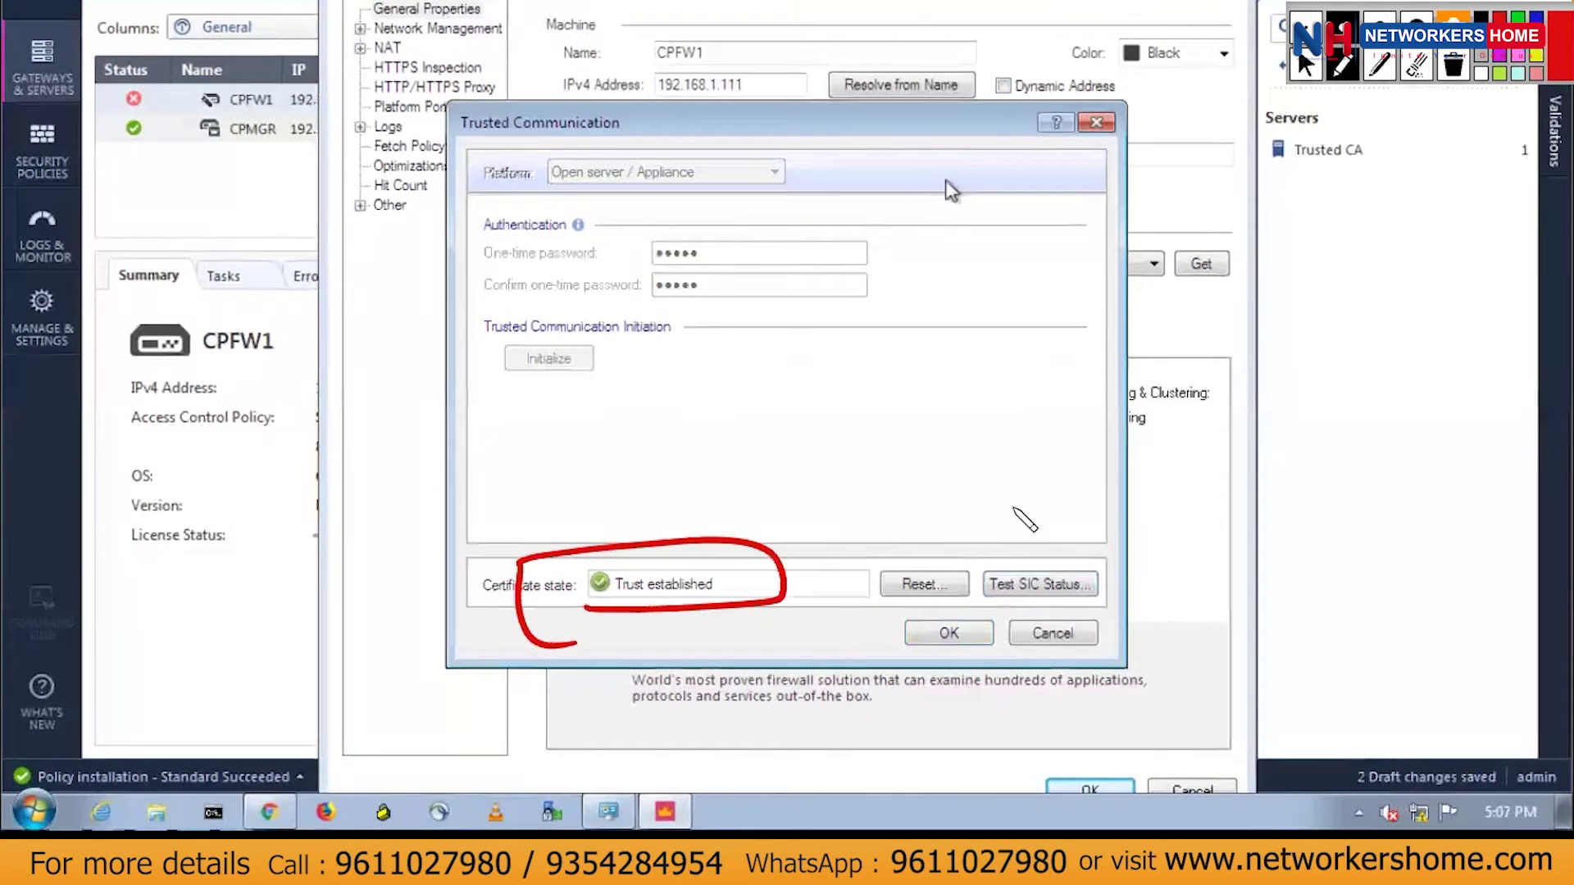
{"action": "left_click", "coordinate": [1297, 78]}
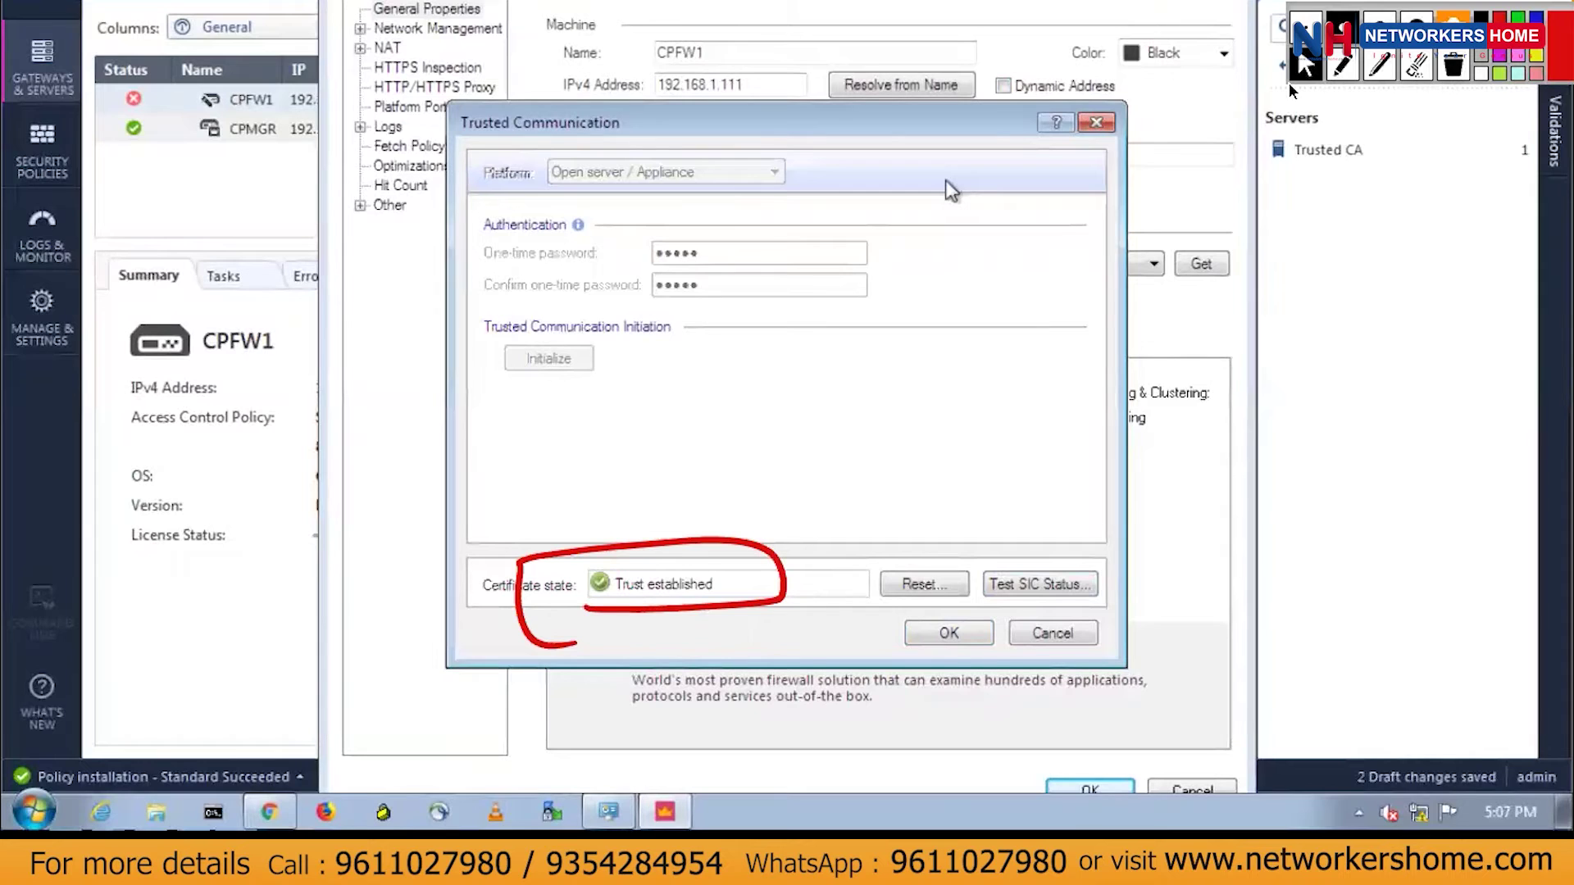
{"action": "left_click", "coordinate": [1065, 587]}
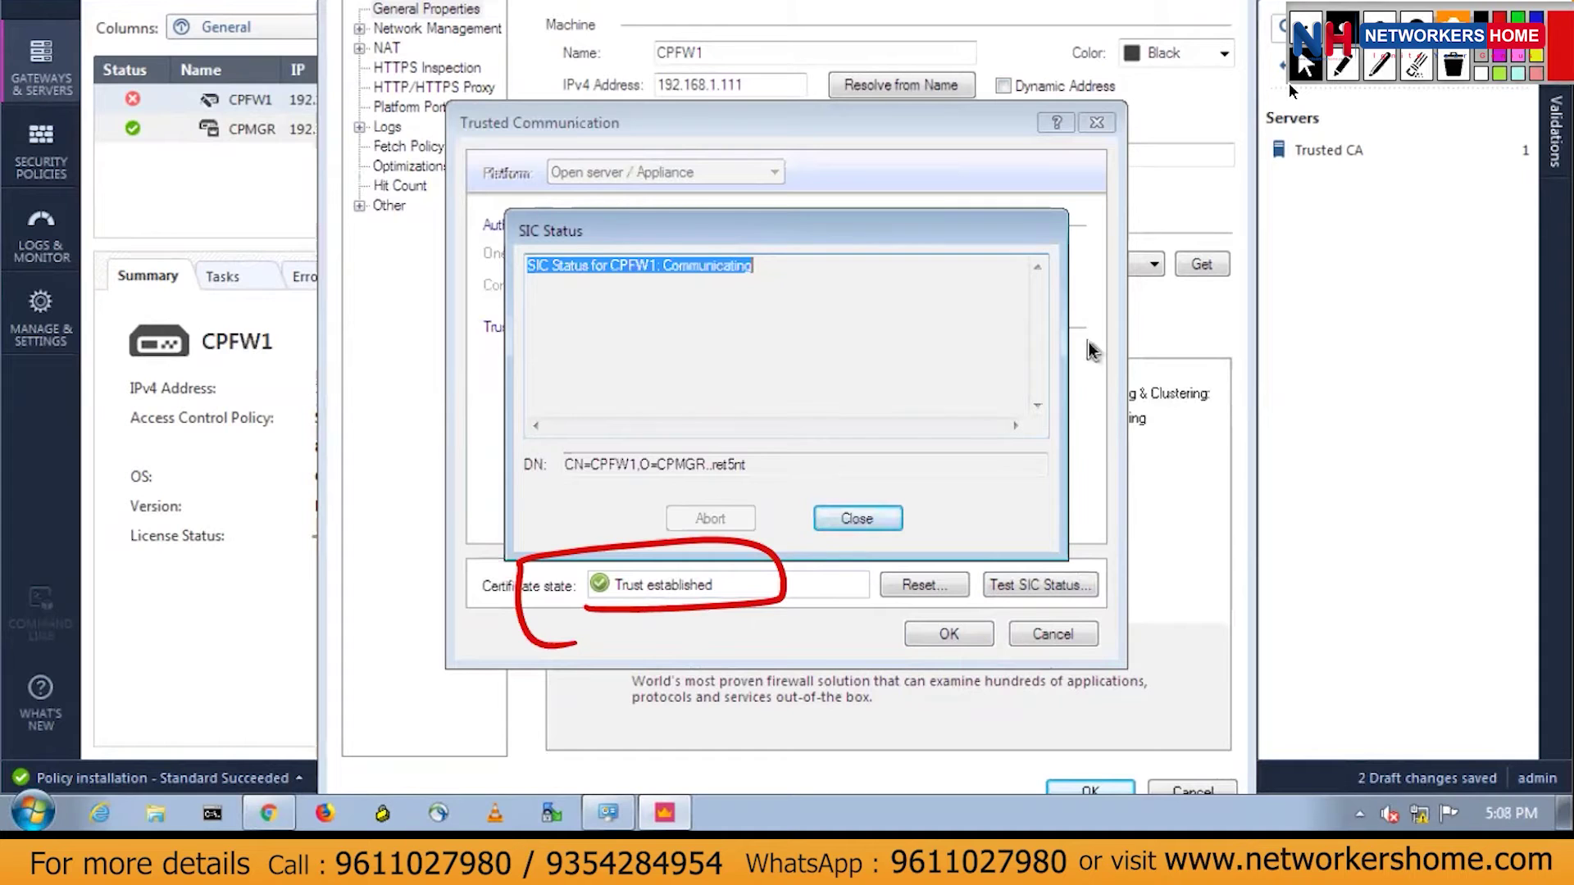
{"action": "left_click", "coordinate": [961, 469]}
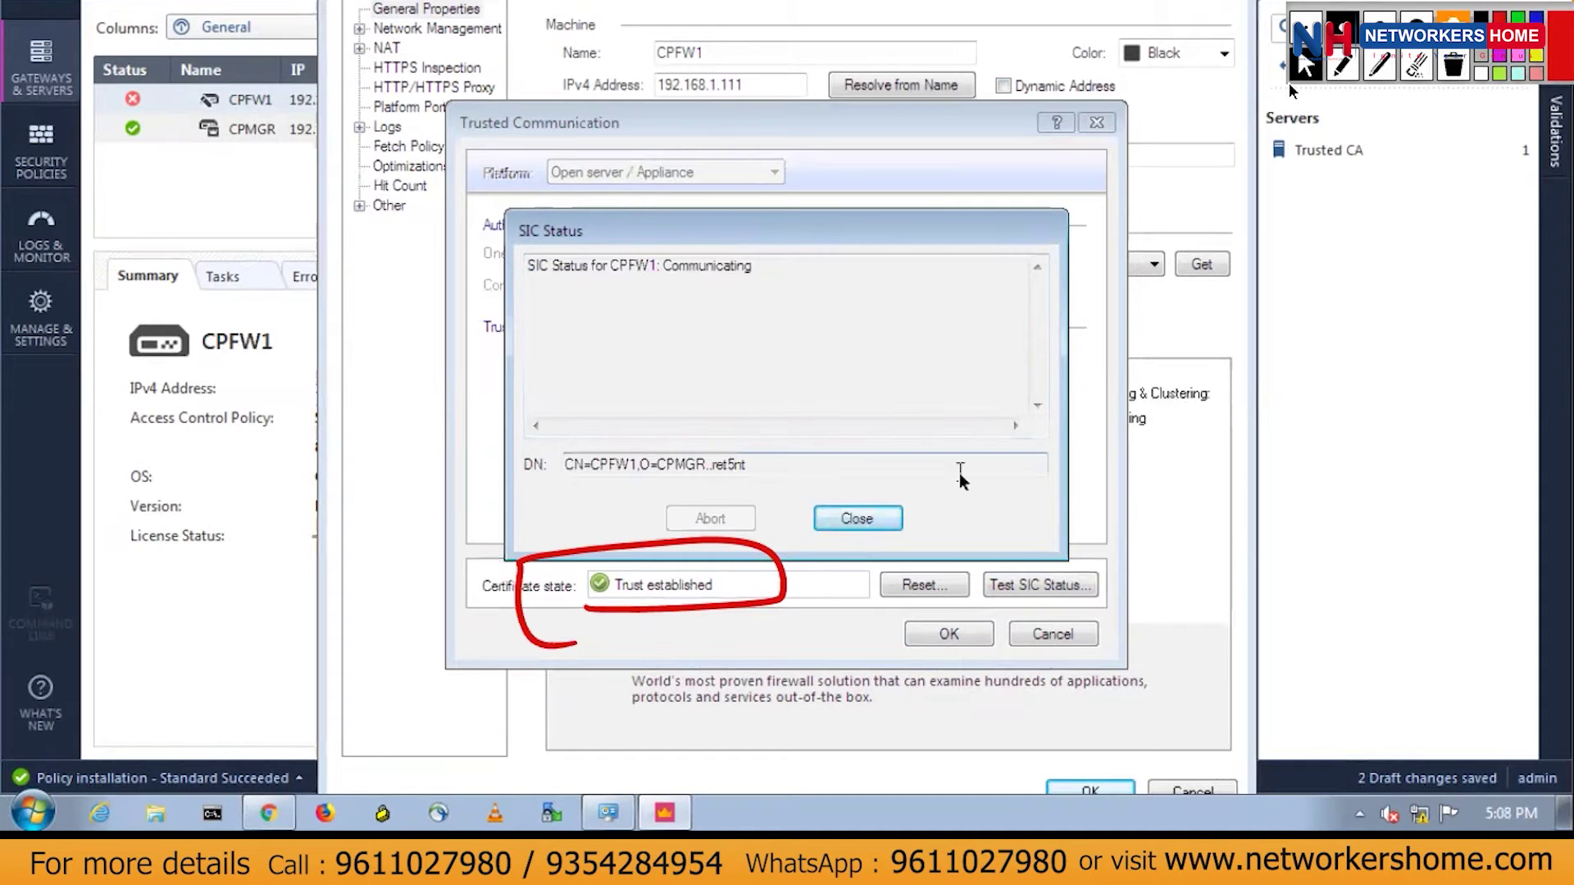
{"action": "left_click", "coordinate": [882, 522]}
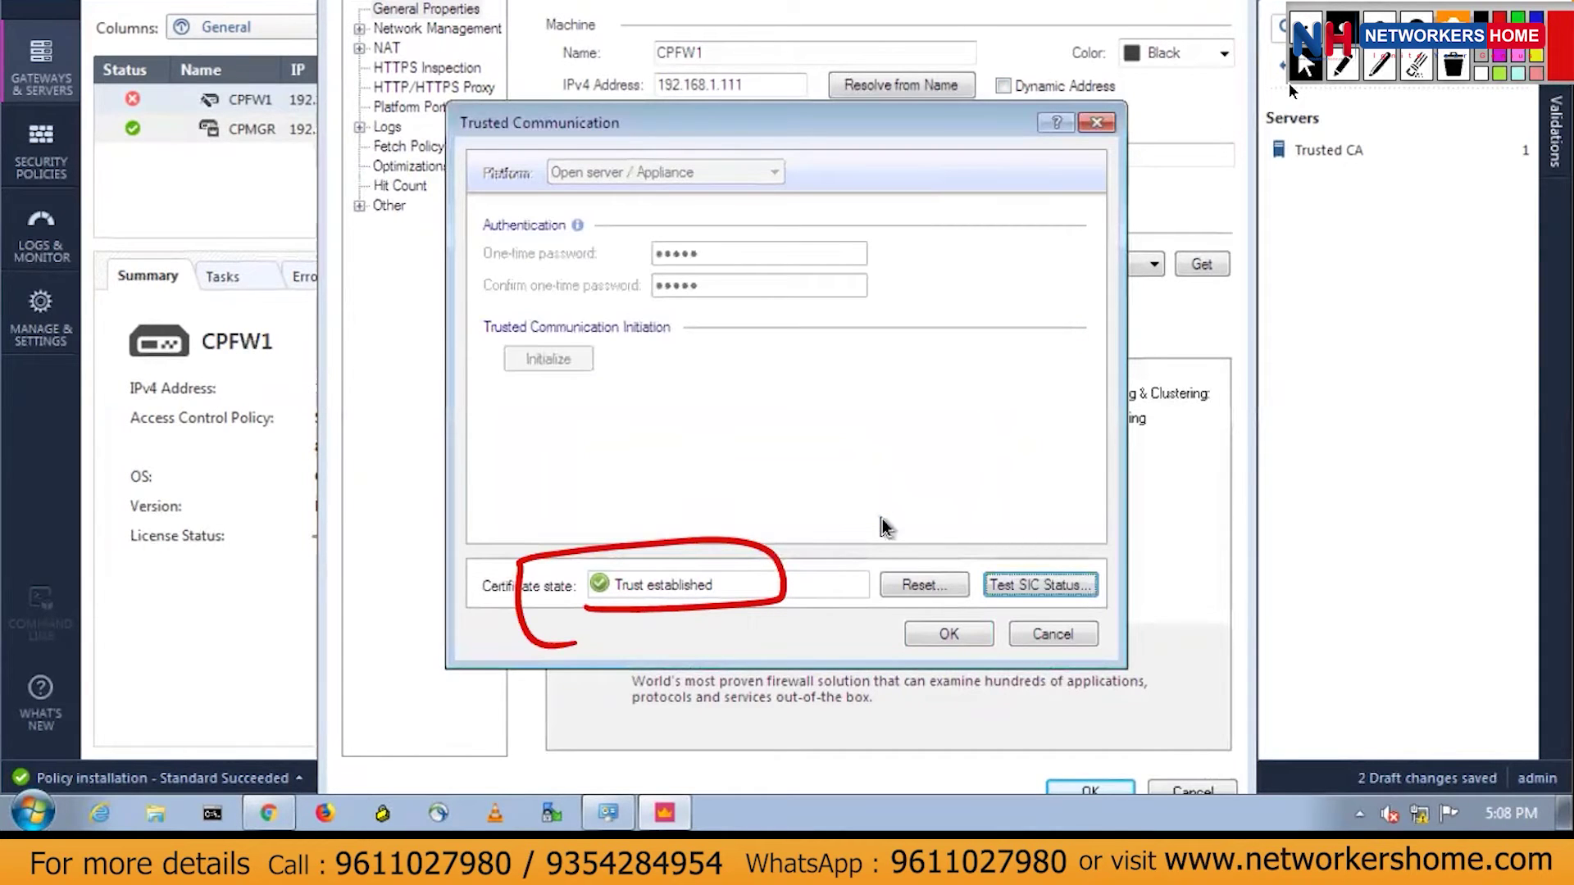
{"action": "left_click", "coordinate": [970, 632]}
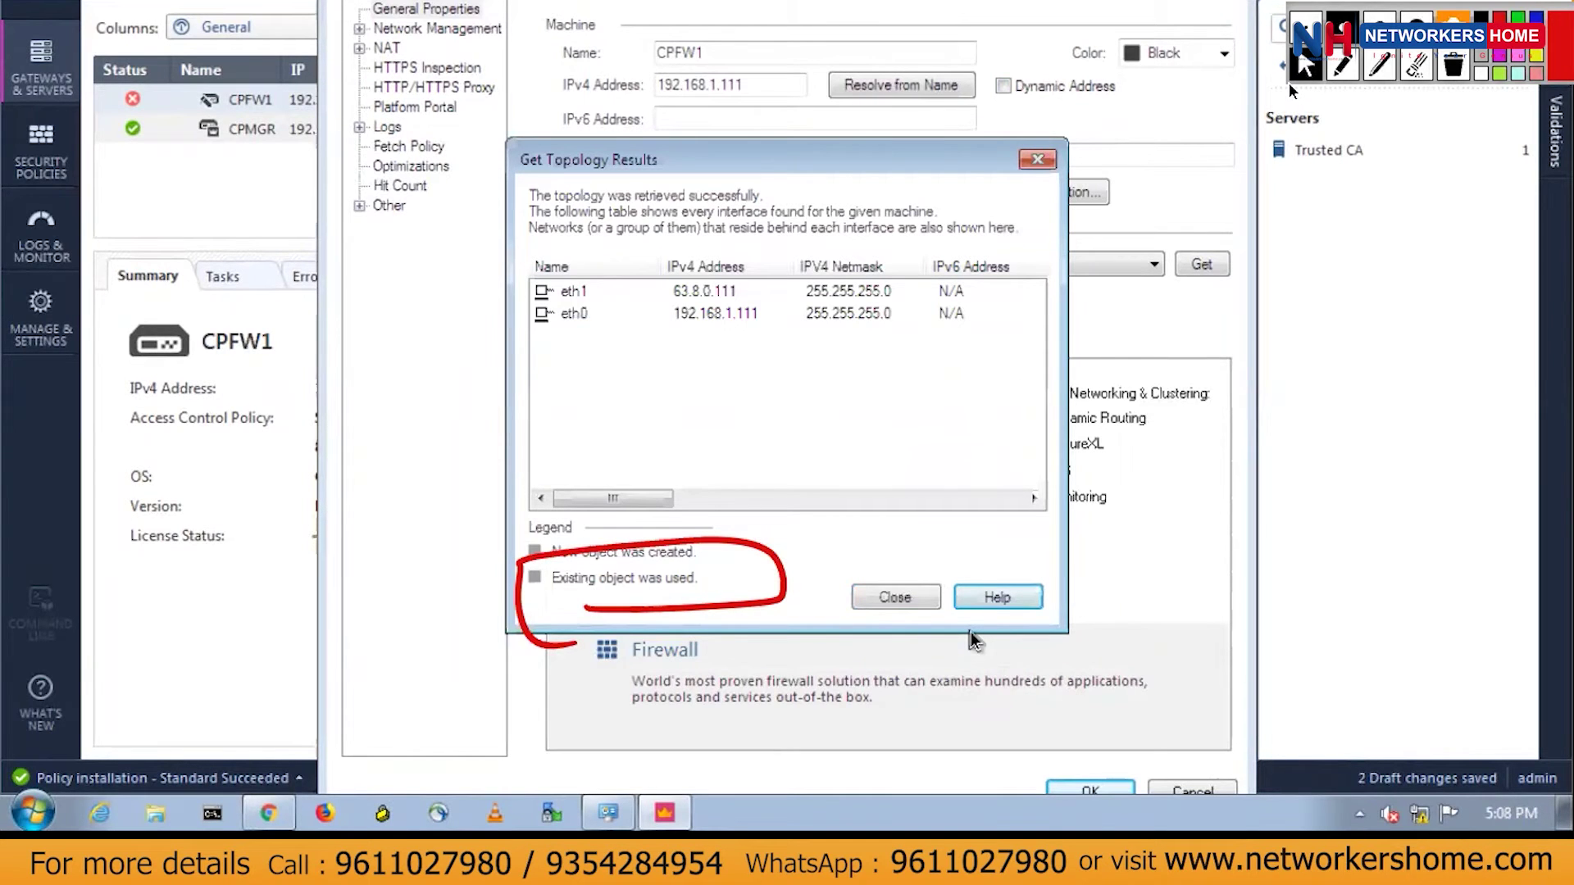
- Mark the eth1 63.8.0.111 and eth0 192.168.1.111 topology rows in ink, then close the results
{"action": "left_click", "coordinate": [1452, 66]}
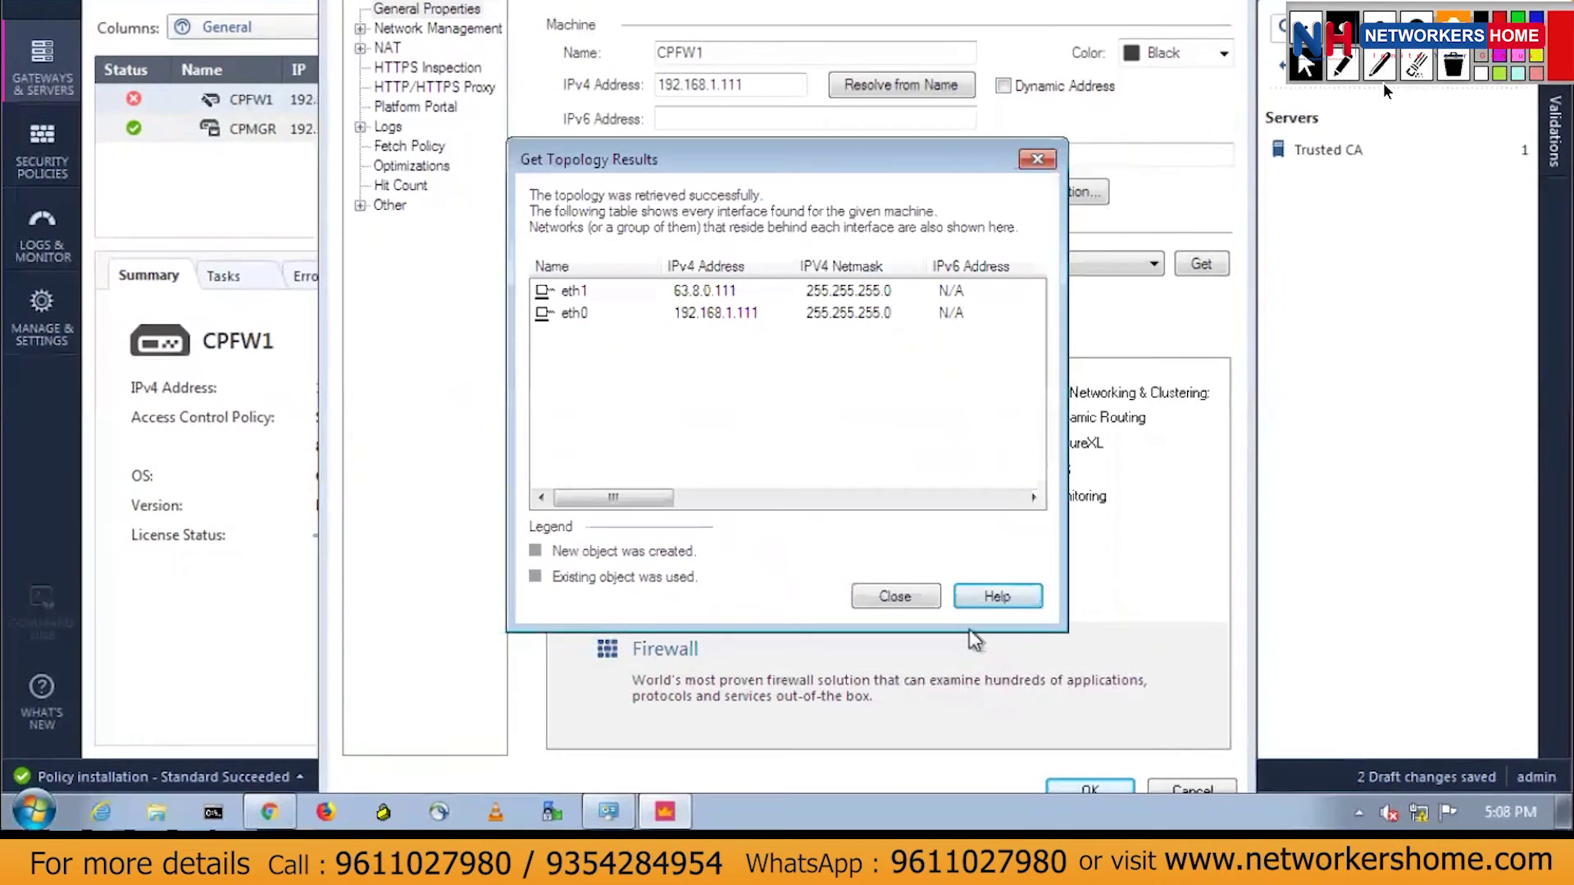
{"action": "left_click", "coordinate": [1342, 64]}
{"action": "left_click_drag", "start_coordinate": [459, 320], "coordinate": [521, 289]}
{"action": "left_click_drag", "start_coordinate": [459, 367], "coordinate": [514, 330]}
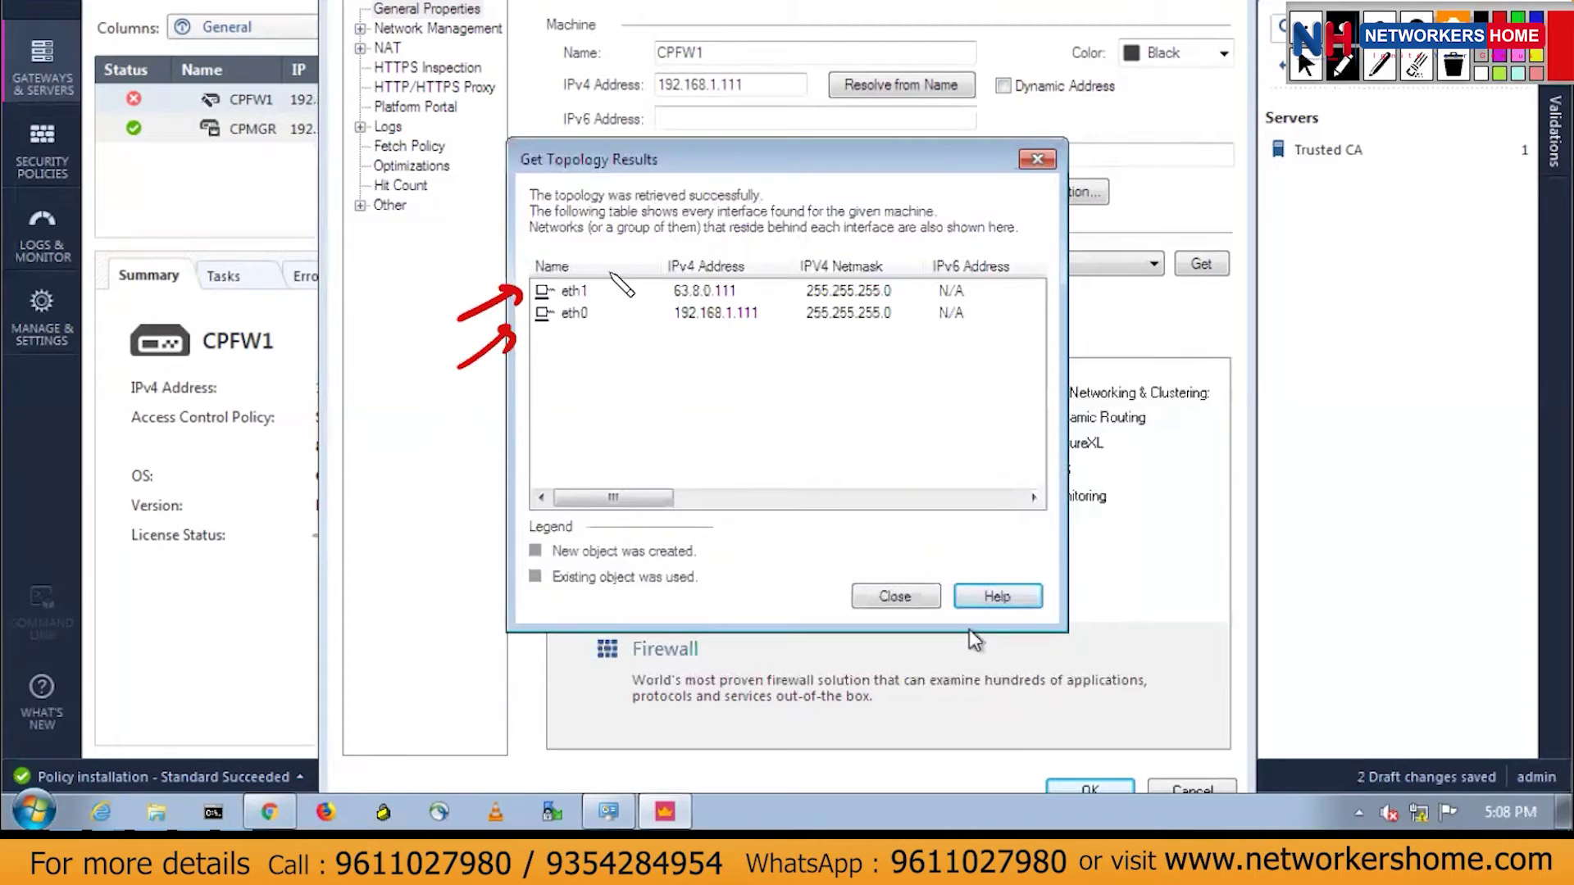
{"action": "mouse_move", "coordinate": [602, 280]}
{"action": "left_mouse_down"}
{"action": "mouse_move", "coordinate": [573, 250]}
{"action": "mouse_move", "coordinate": [664, 283]}
{"action": "mouse_move", "coordinate": [622, 312]}
{"action": "mouse_move", "coordinate": [658, 312]}
{"action": "mouse_move", "coordinate": [645, 331]}
{"action": "mouse_move", "coordinate": [898, 349]}
{"action": "mouse_move", "coordinate": [1025, 338]}
{"action": "left_mouse_up"}
{"action": "left_click_drag", "start_coordinate": [958, 223], "coordinate": [941, 346]}
{"action": "left_click_drag", "start_coordinate": [1016, 240], "coordinate": [942, 348]}
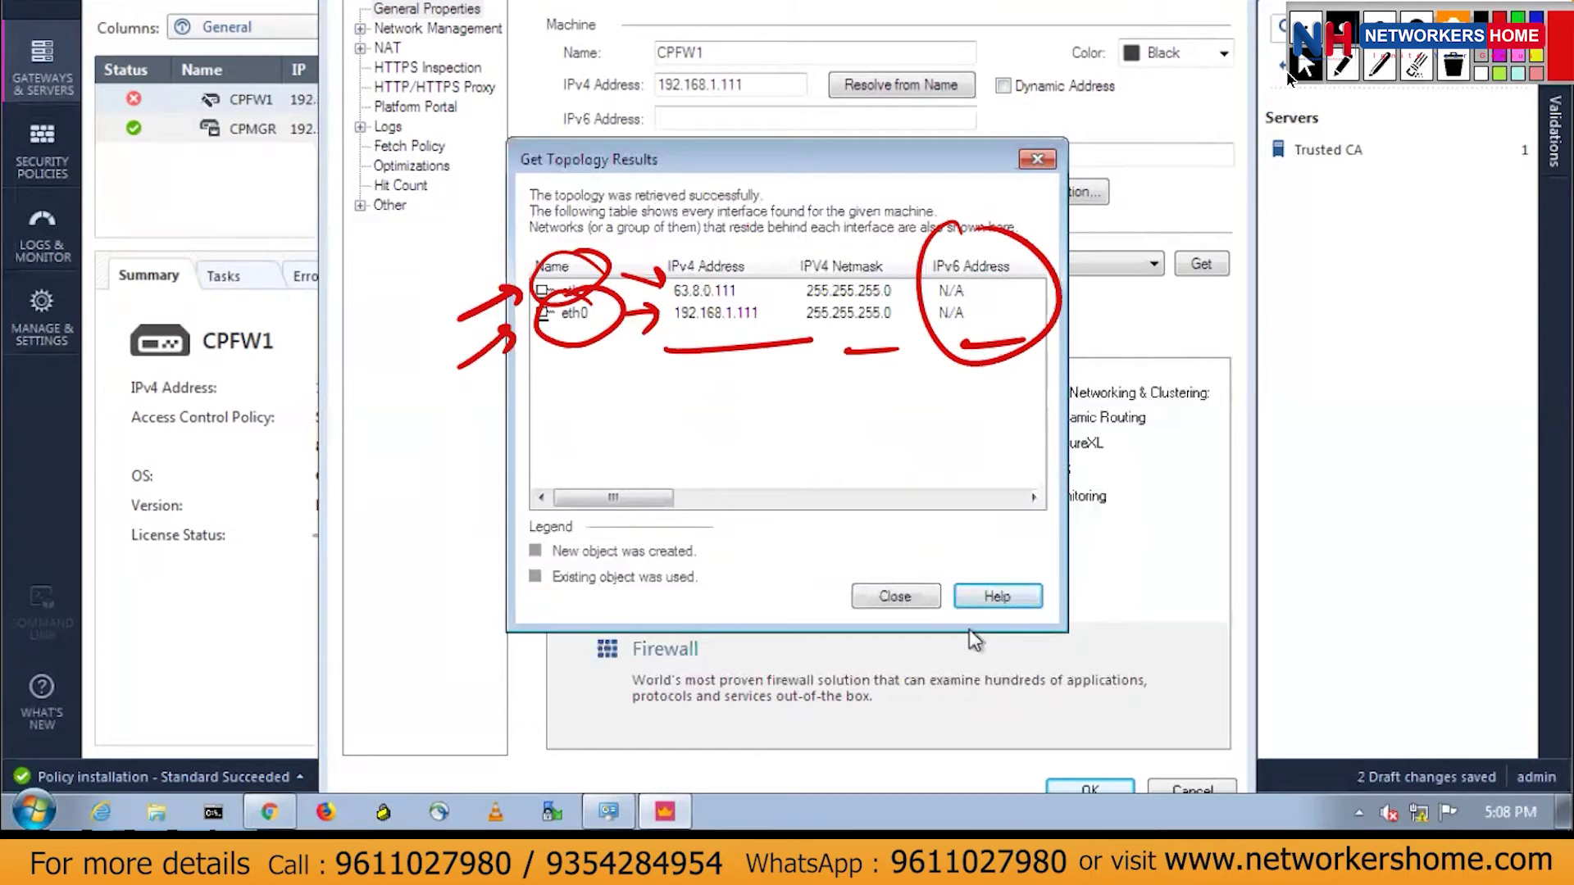
{"action": "left_click", "coordinate": [893, 596]}
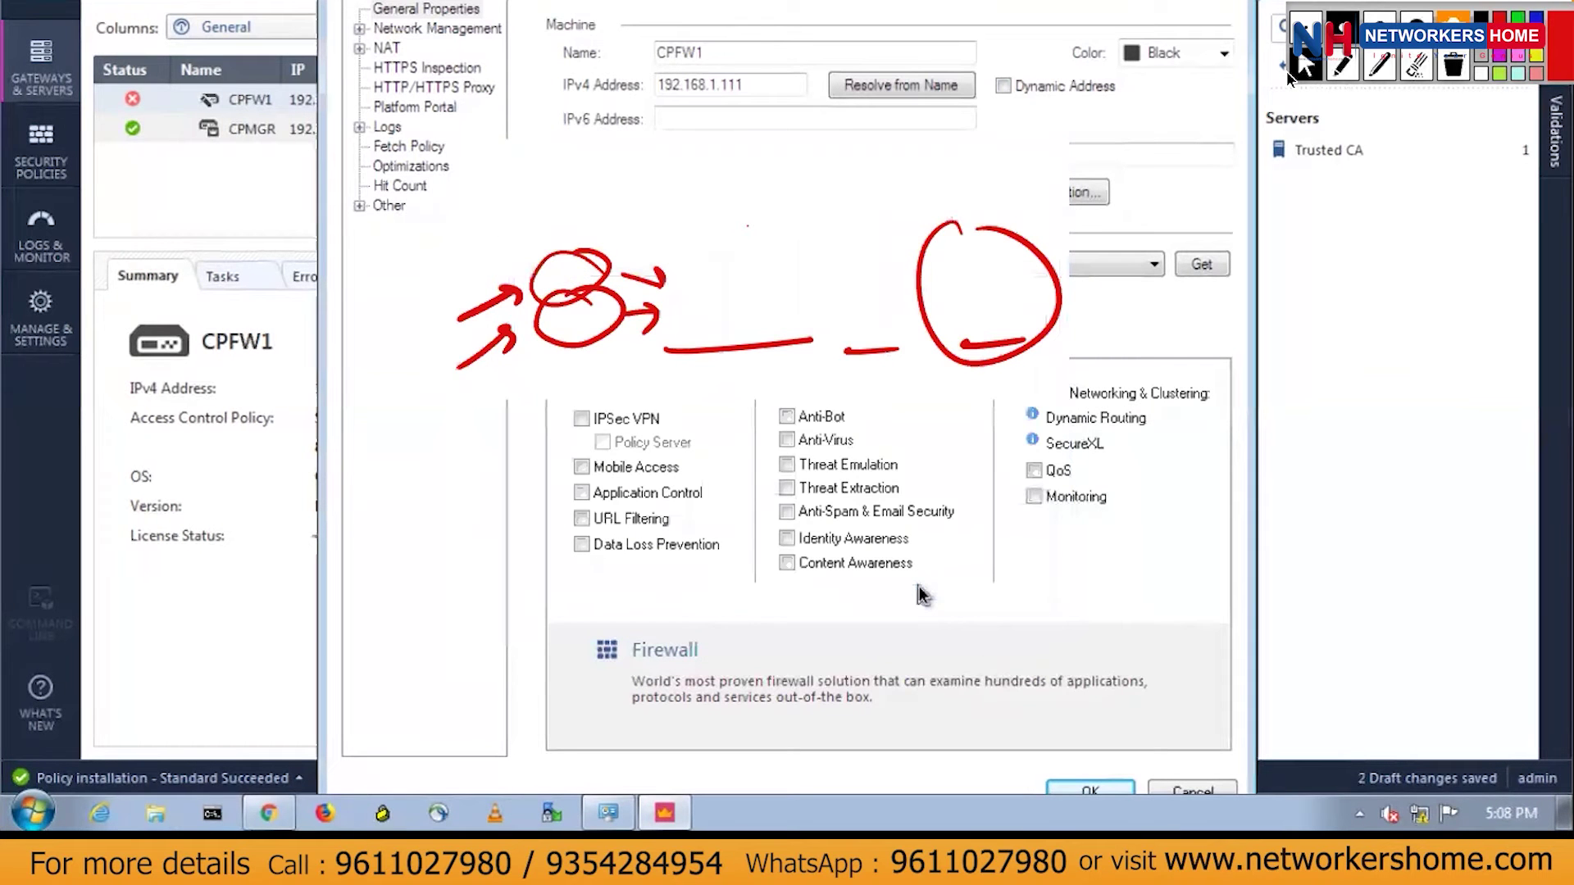
{"action": "left_click", "coordinate": [1452, 67]}
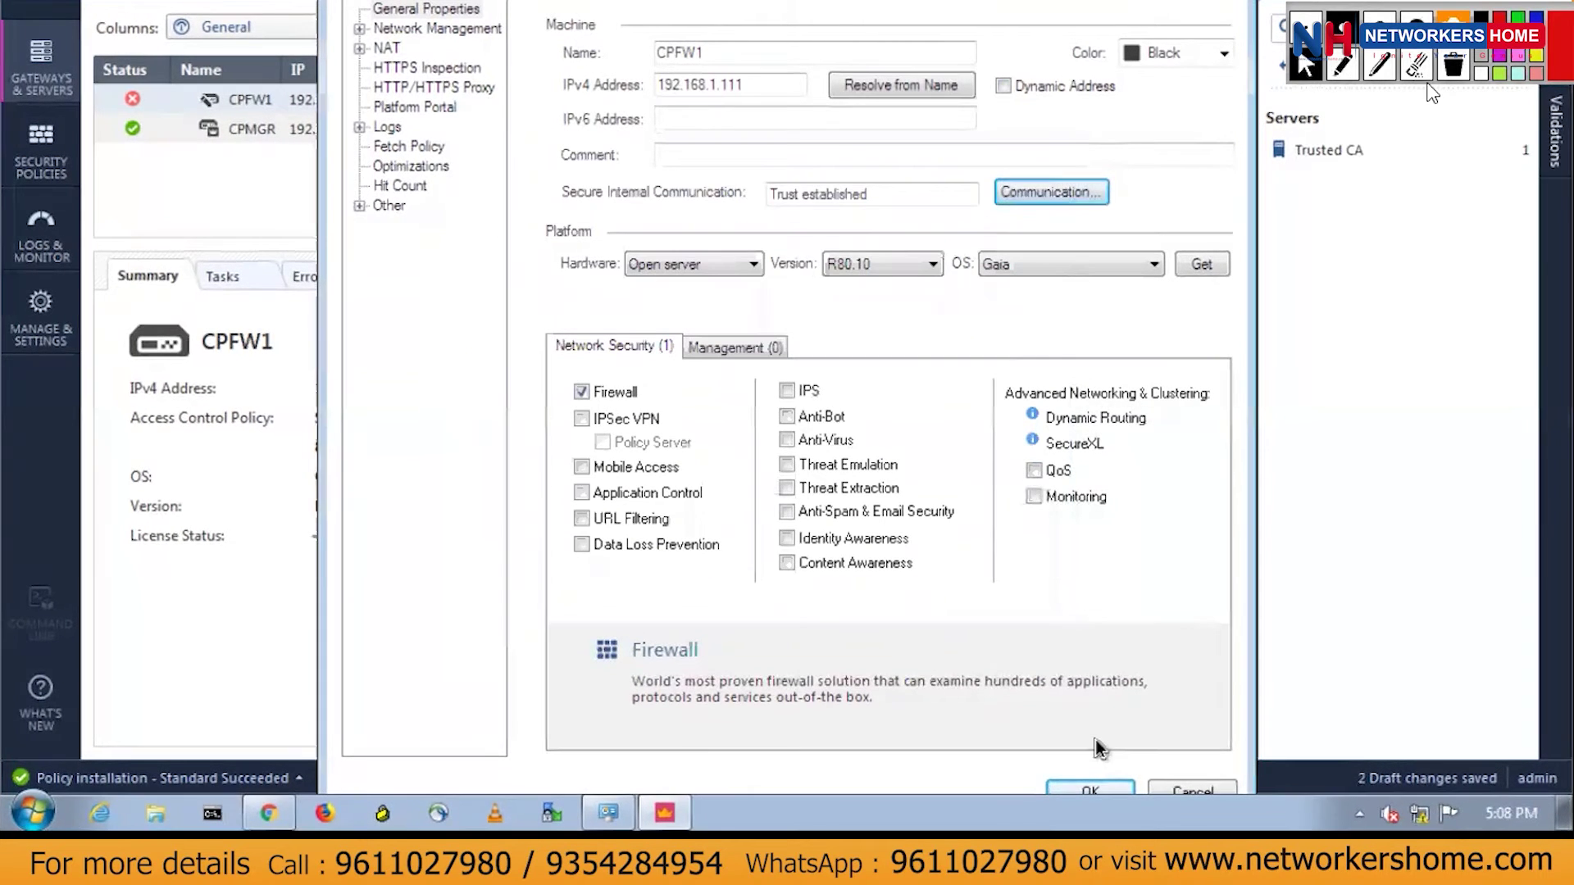
- Save CPFW1's properties despite the no-interfaces warning and handwrite 'Publish' beside the Servers list
{"action": "left_click", "coordinate": [1110, 783]}
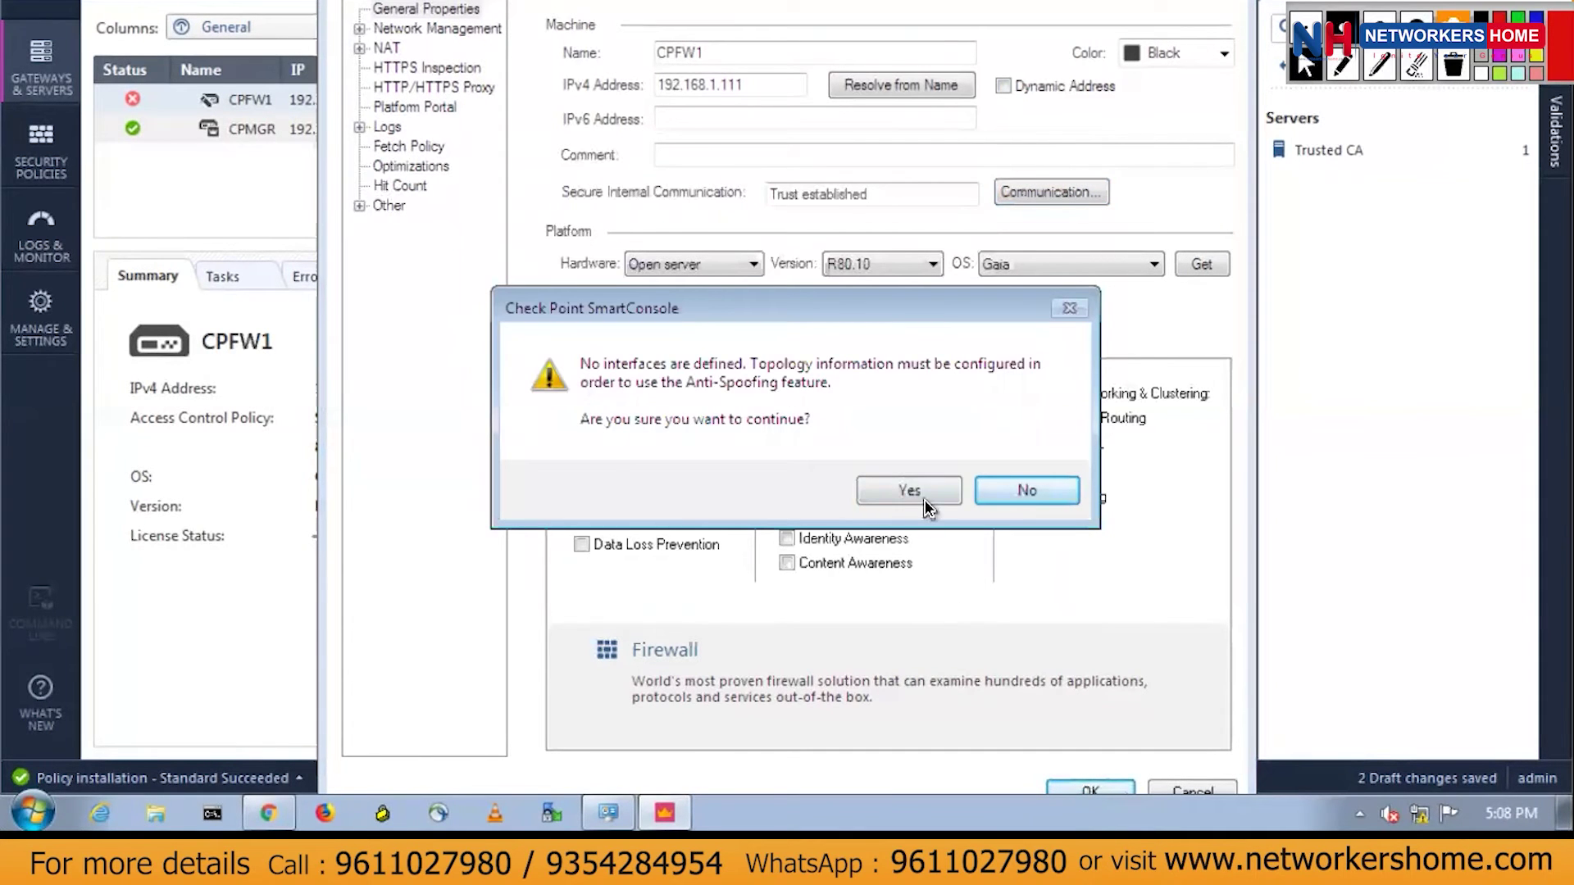
{"action": "left_click", "coordinate": [955, 496]}
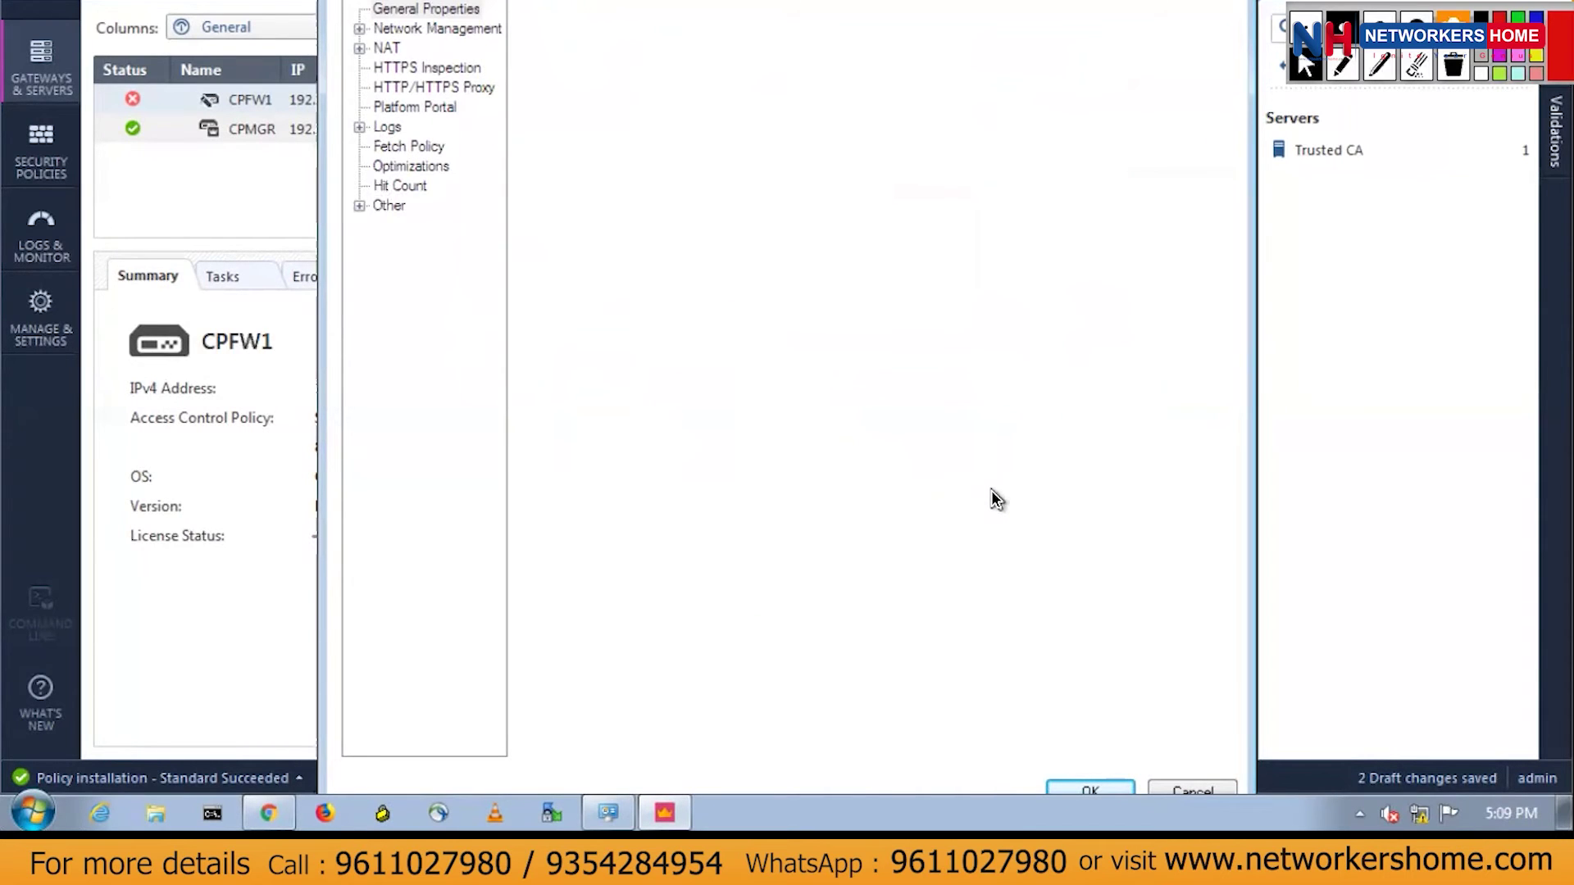
{"action": "left_click", "coordinate": [1342, 66]}
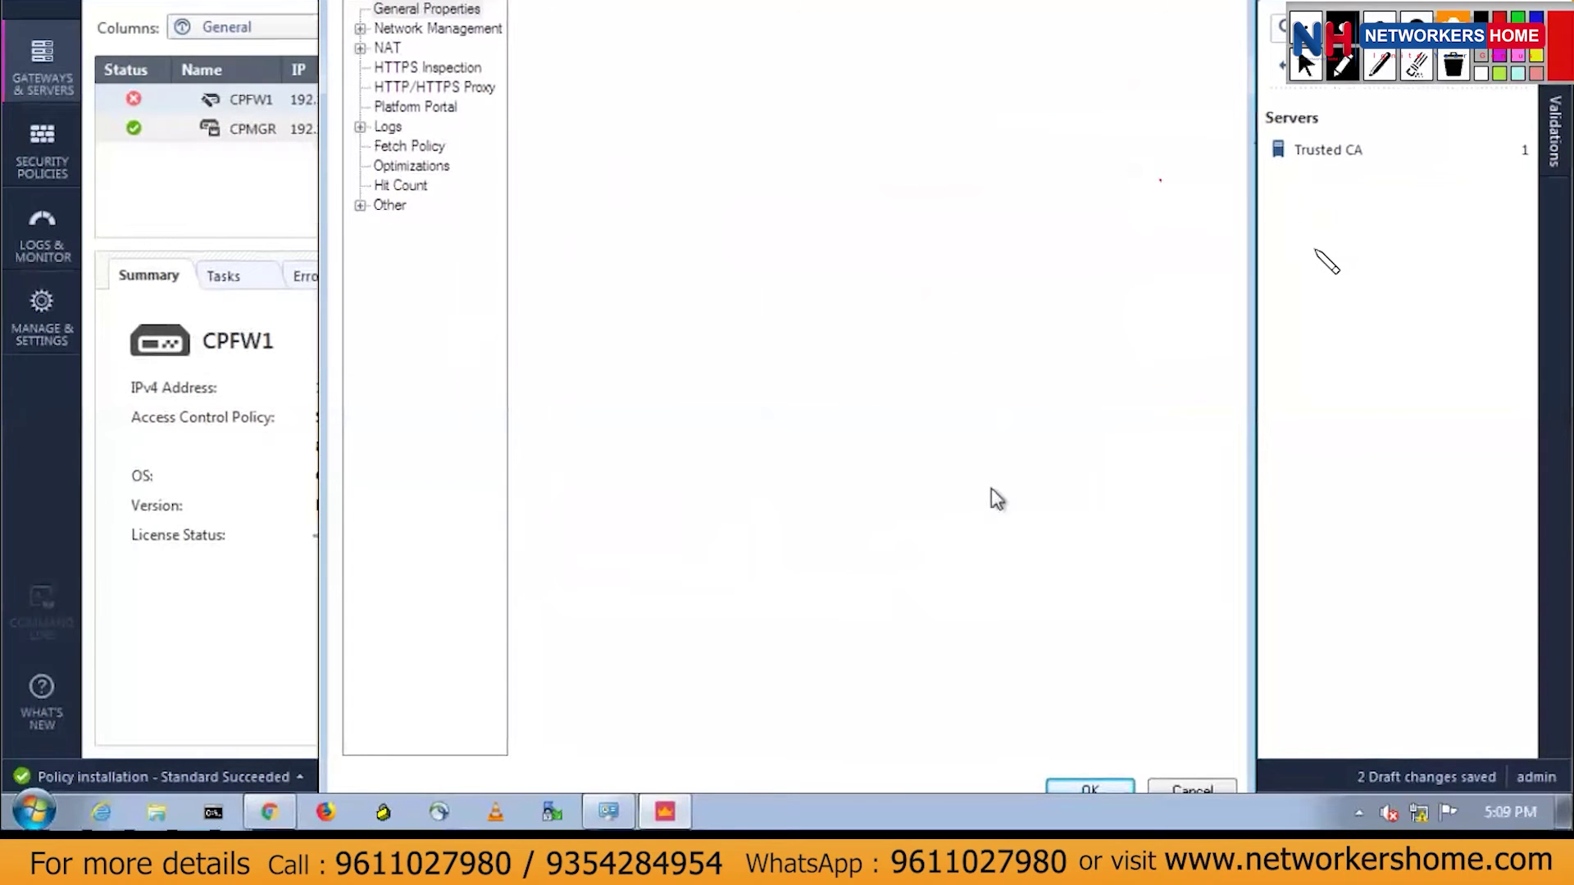
{"action": "mouse_move", "coordinate": [1300, 237]}
{"action": "left_mouse_down"}
{"action": "mouse_move", "coordinate": [1317, 268]}
{"action": "mouse_move", "coordinate": [1389, 228]}
{"action": "mouse_move", "coordinate": [1414, 248]}
{"action": "mouse_move", "coordinate": [1514, 246]}
{"action": "left_mouse_up"}
{"action": "left_click_drag", "start_coordinate": [1286, 310], "coordinate": [1500, 284]}
{"action": "left_click_drag", "start_coordinate": [1291, 332], "coordinate": [1500, 303]}
- Add an ink mark at the window's top and leave annotation drawing mode
{"action": "left_click", "coordinate": [1305, 66]}
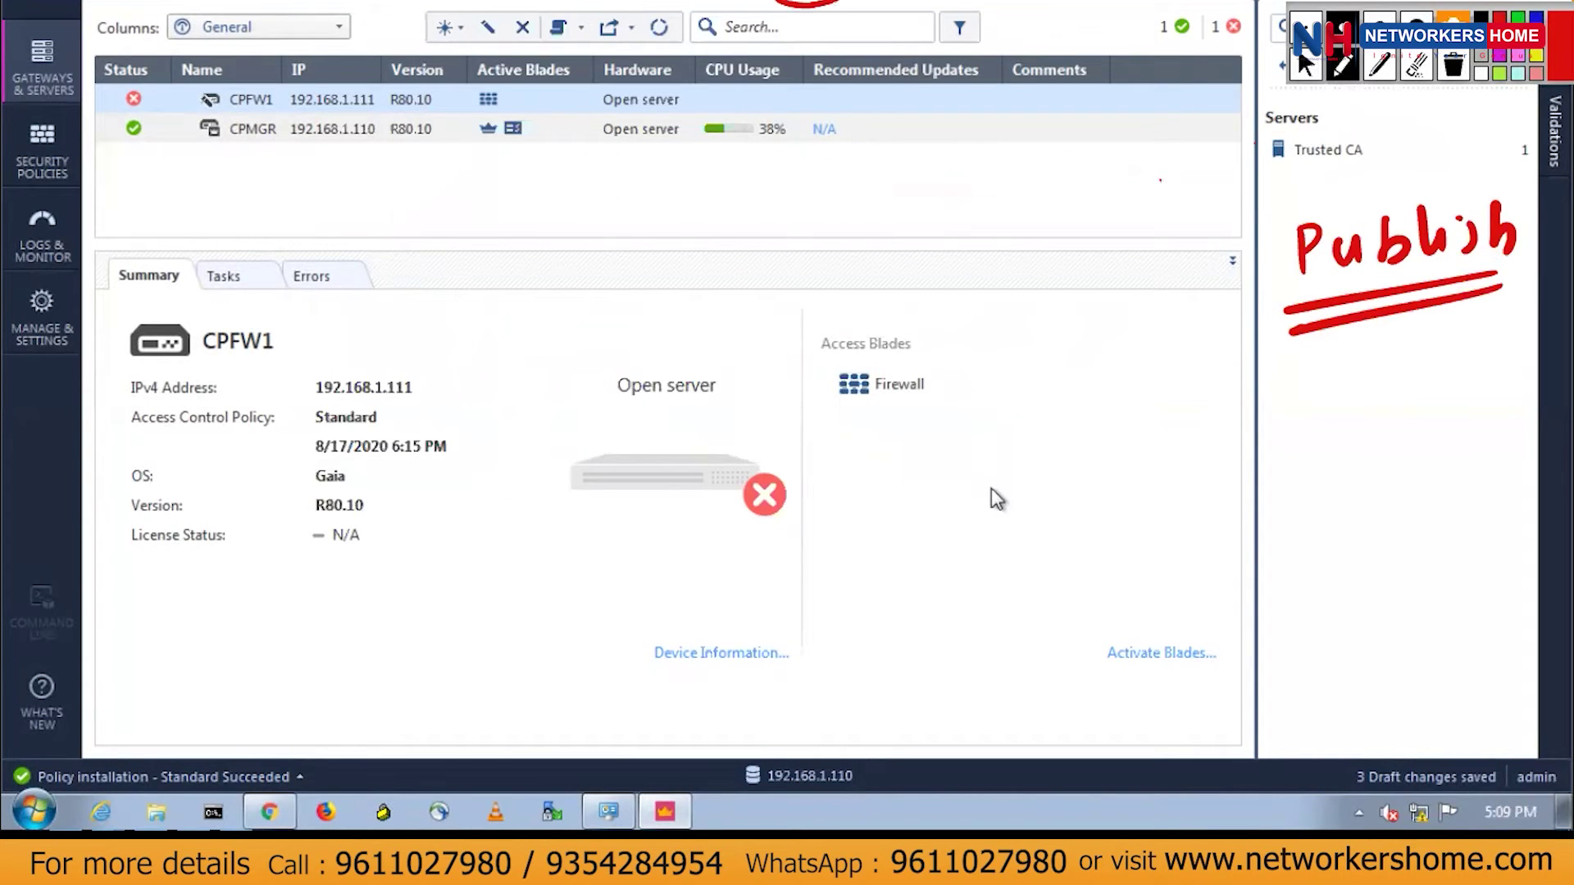
{"action": "mouse_move", "coordinate": [840, 3]}
{"action": "left_mouse_down"}
{"action": "mouse_move", "coordinate": [820, 45]}
{"action": "mouse_move", "coordinate": [824, 10]}
{"action": "left_mouse_up"}
{"action": "left_click", "coordinate": [1309, 65]}
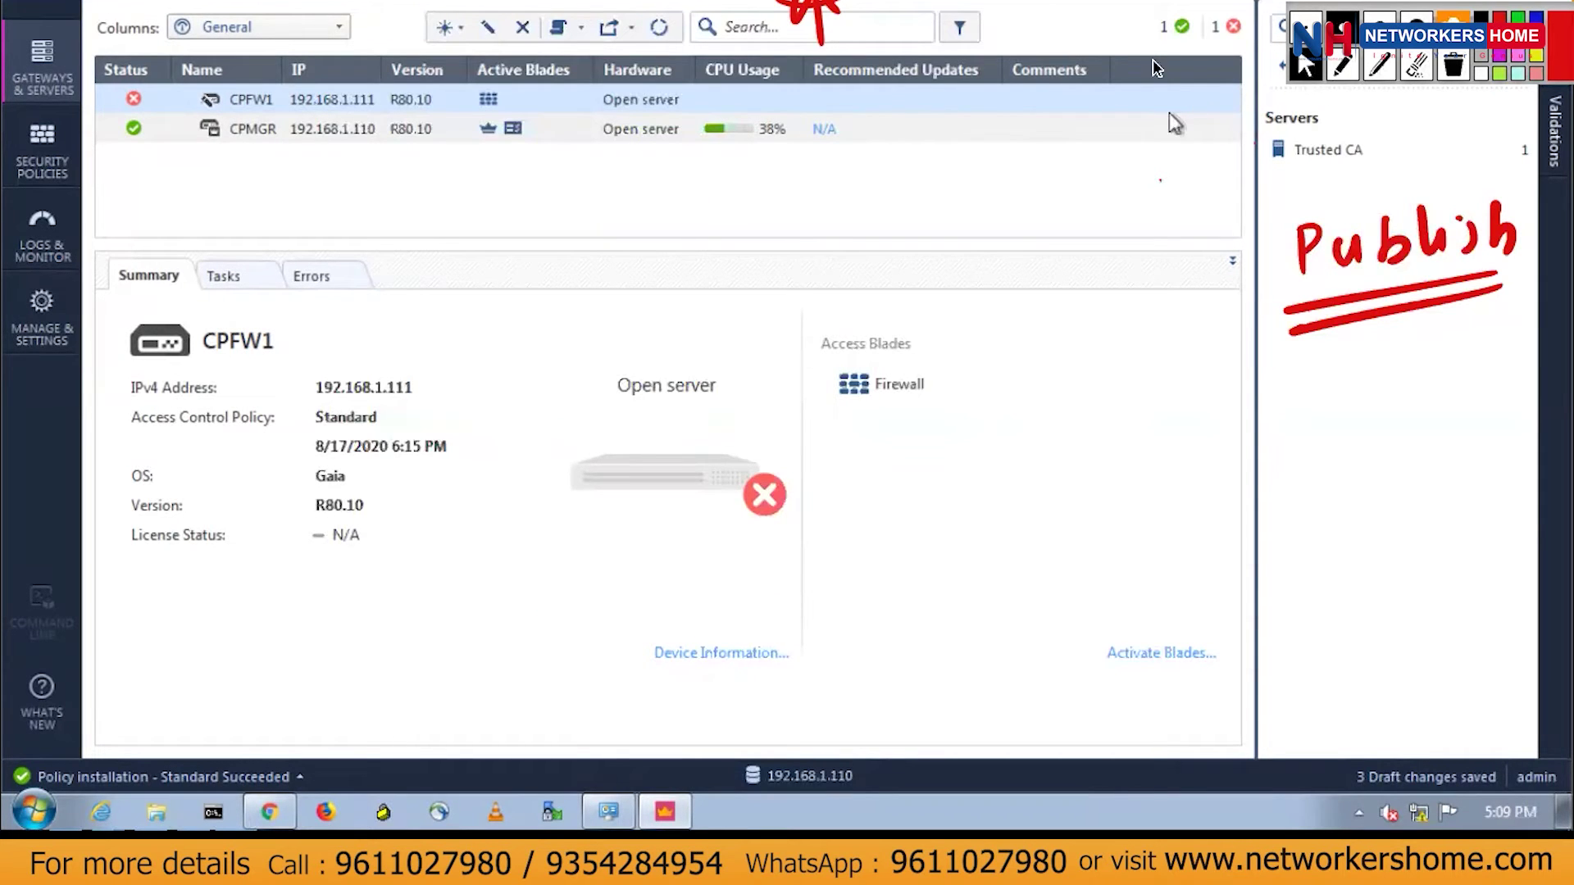
{"action": "mouse_move", "coordinate": [786, 27]}
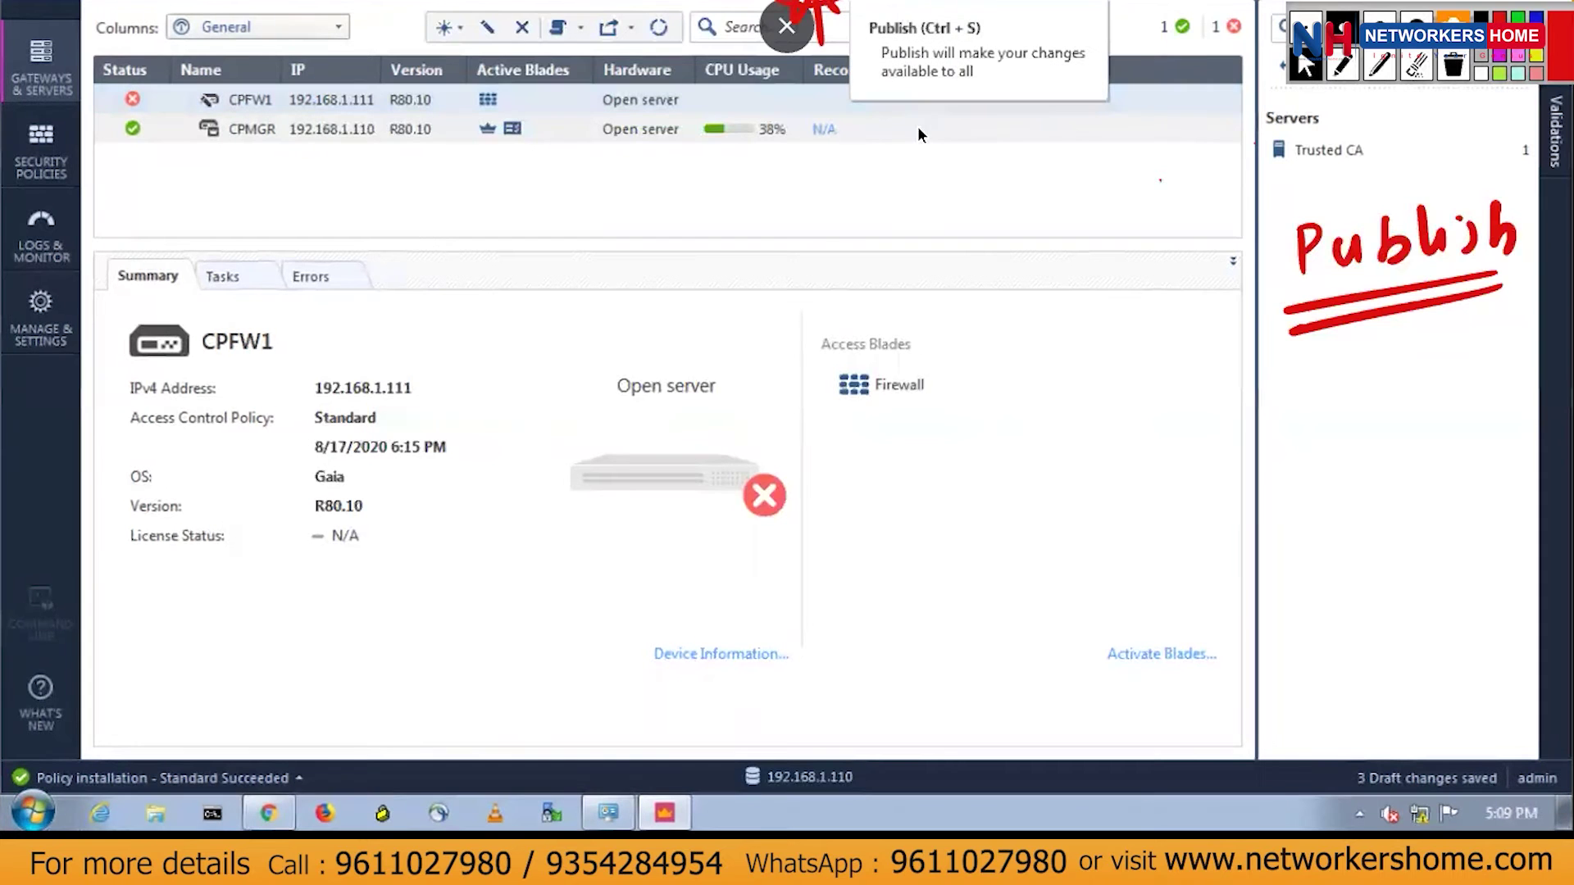
- Publish the 3 draft changes and tick CPFW1's recovered status in ink
{"action": "key", "text": "ctrl+s"}
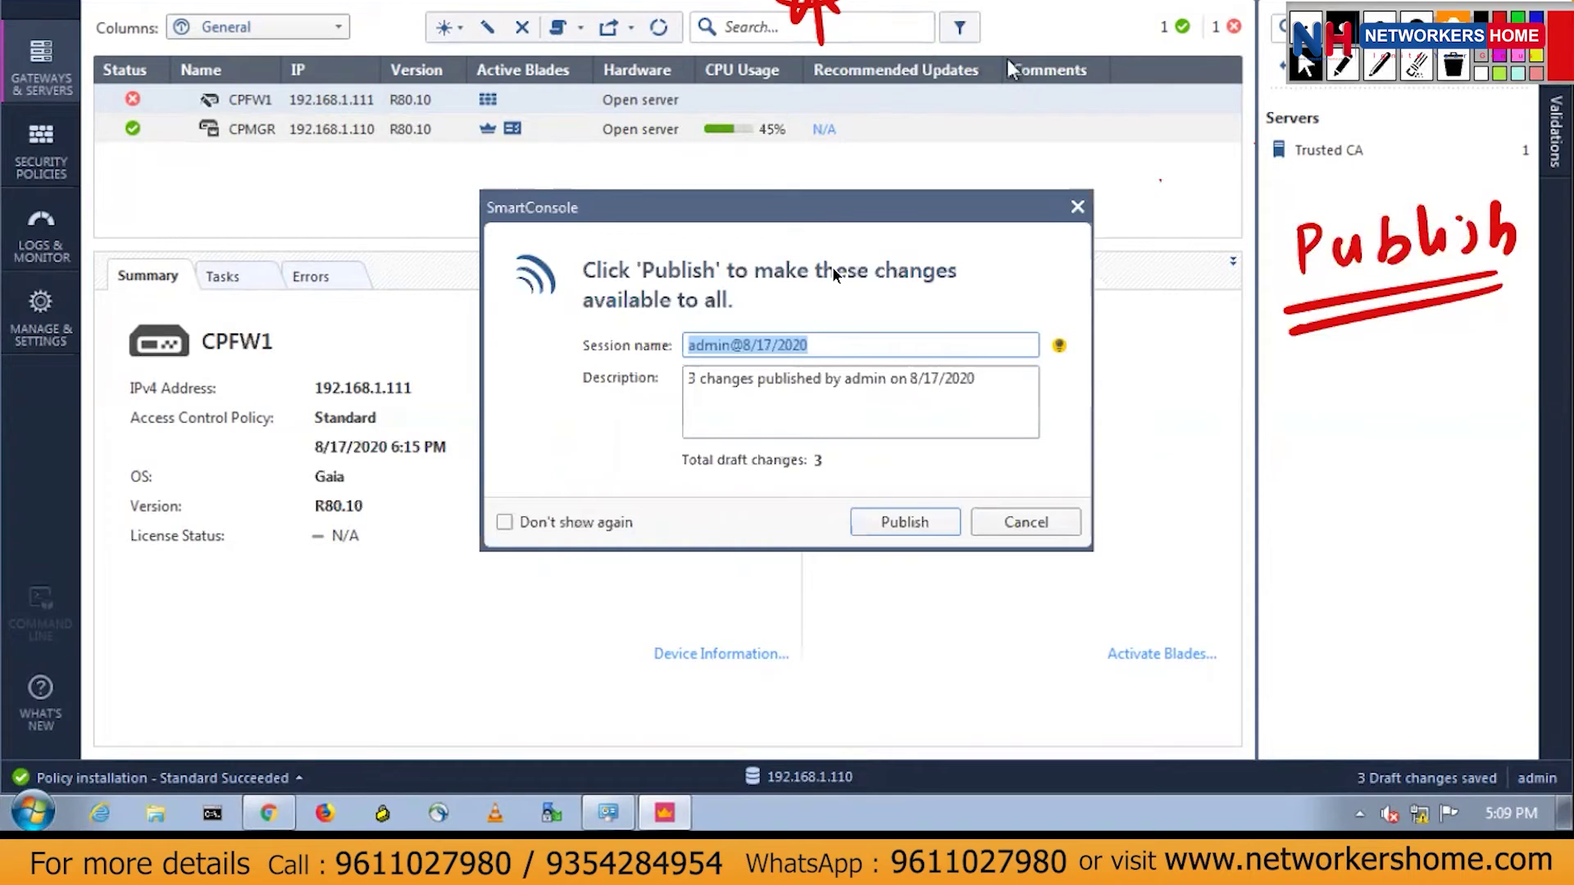
{"action": "left_click", "coordinate": [907, 522]}
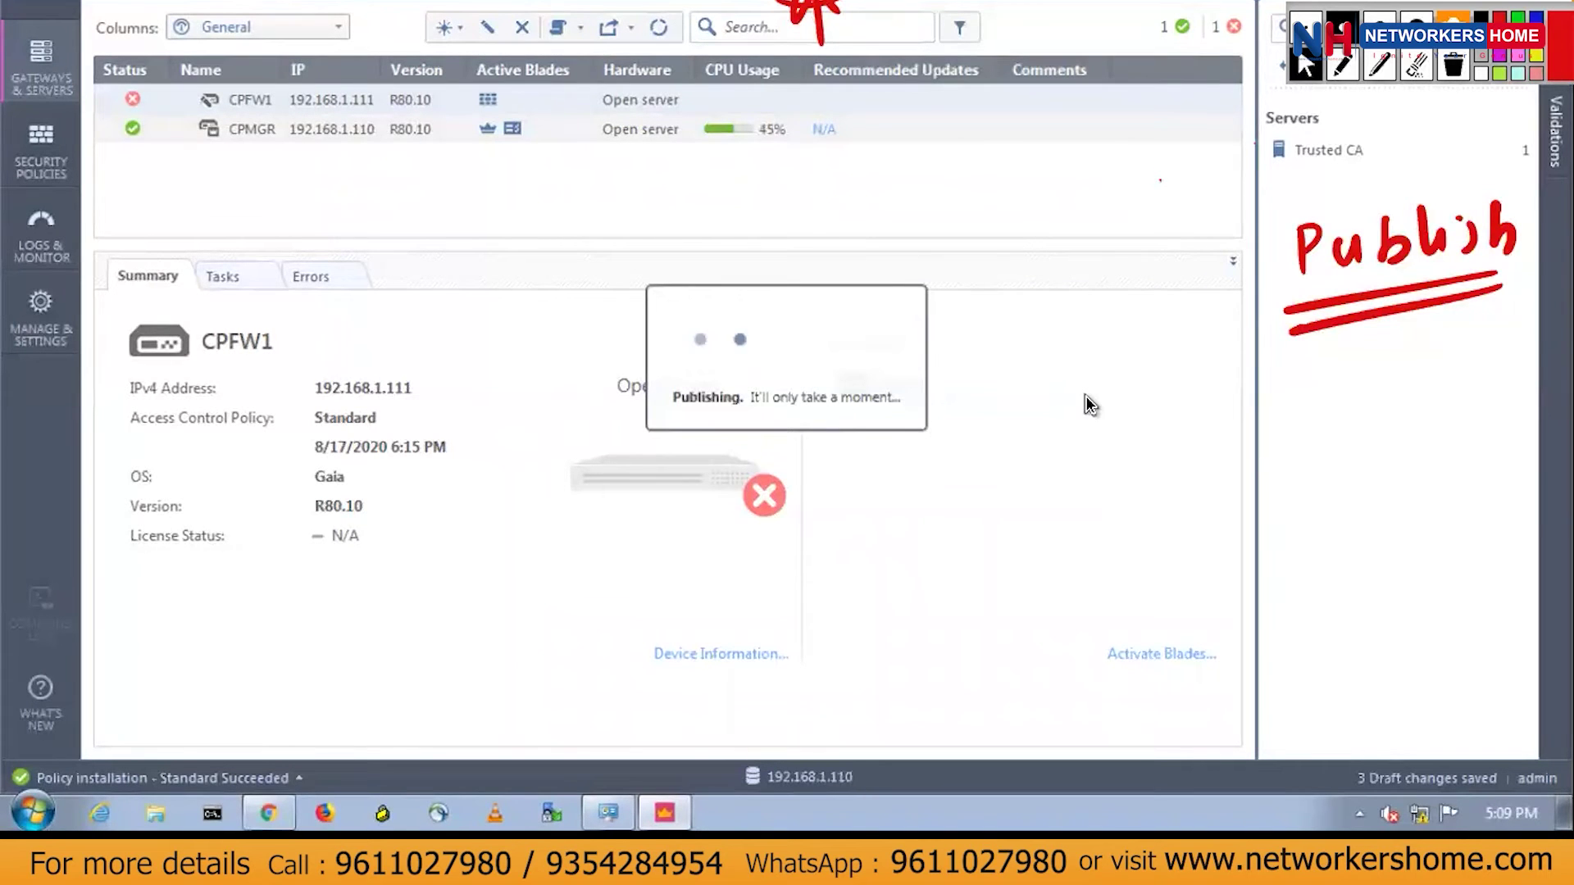
{"action": "left_click", "coordinate": [1343, 66]}
{"action": "mouse_move", "coordinate": [201, 86]}
{"action": "left_mouse_down"}
{"action": "mouse_move", "coordinate": [172, 66]}
{"action": "mouse_move", "coordinate": [196, 113]}
{"action": "left_mouse_up"}
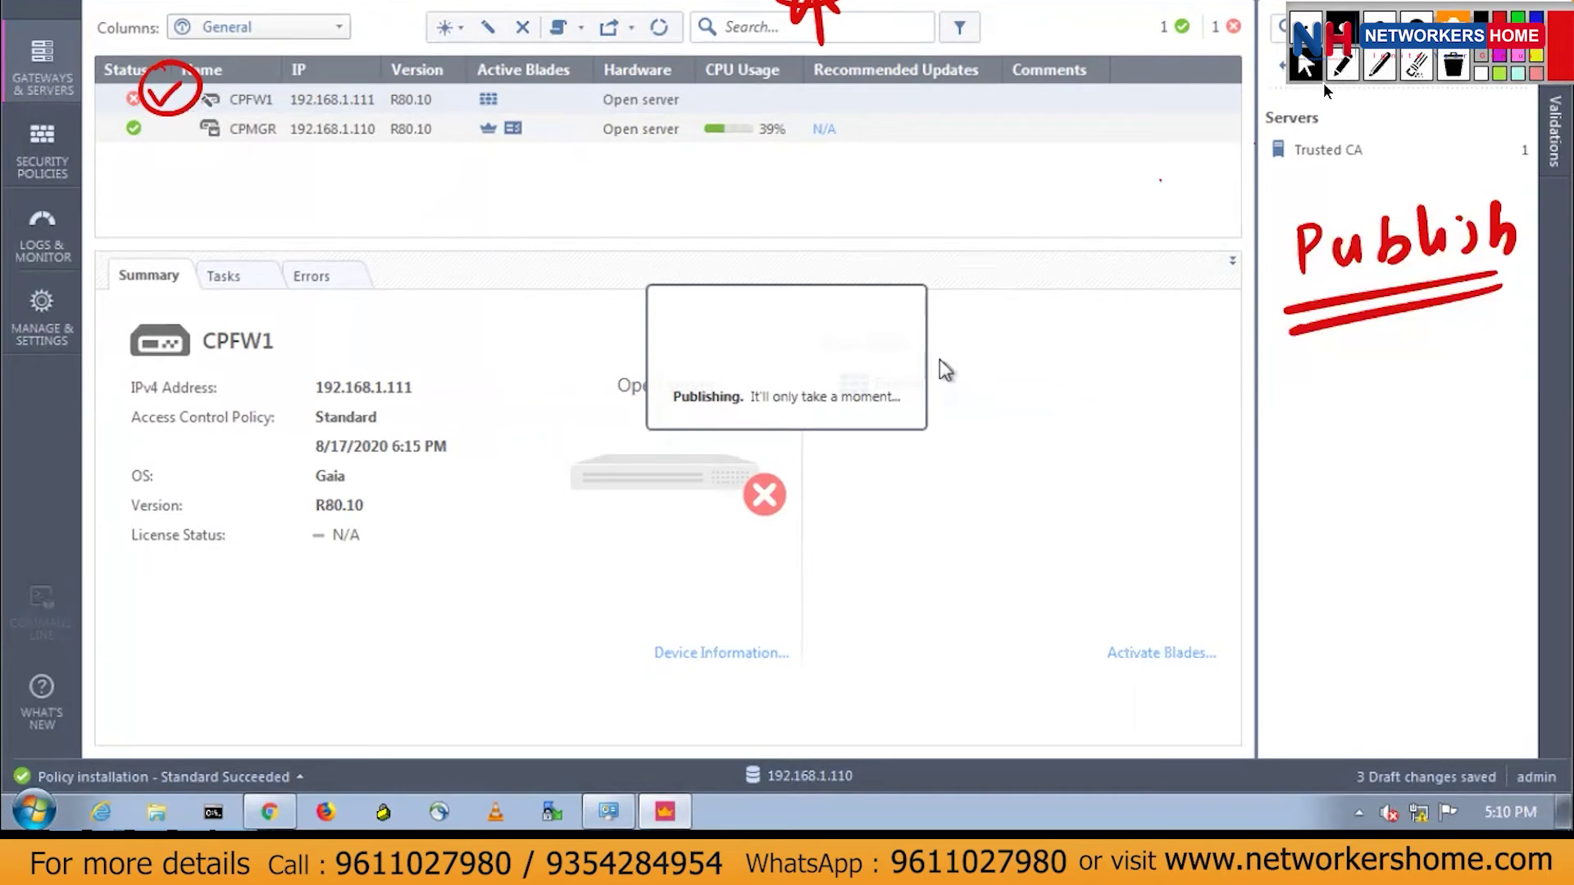
{"action": "left_click", "coordinate": [1342, 64]}
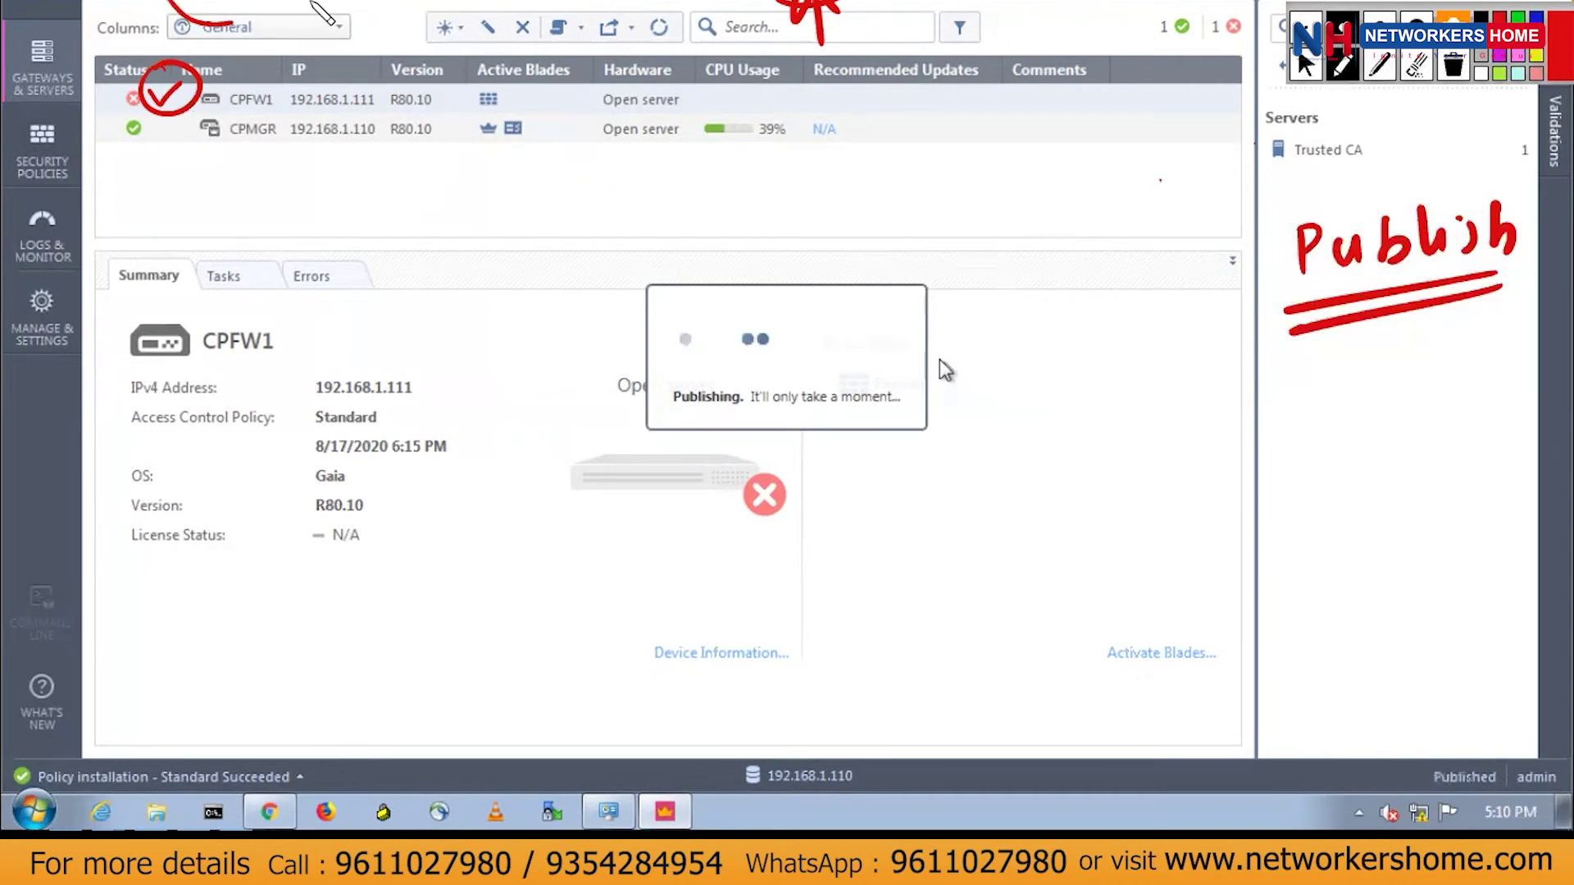
{"action": "left_click_drag", "start_coordinate": [311, 1], "coordinate": [177, 21]}
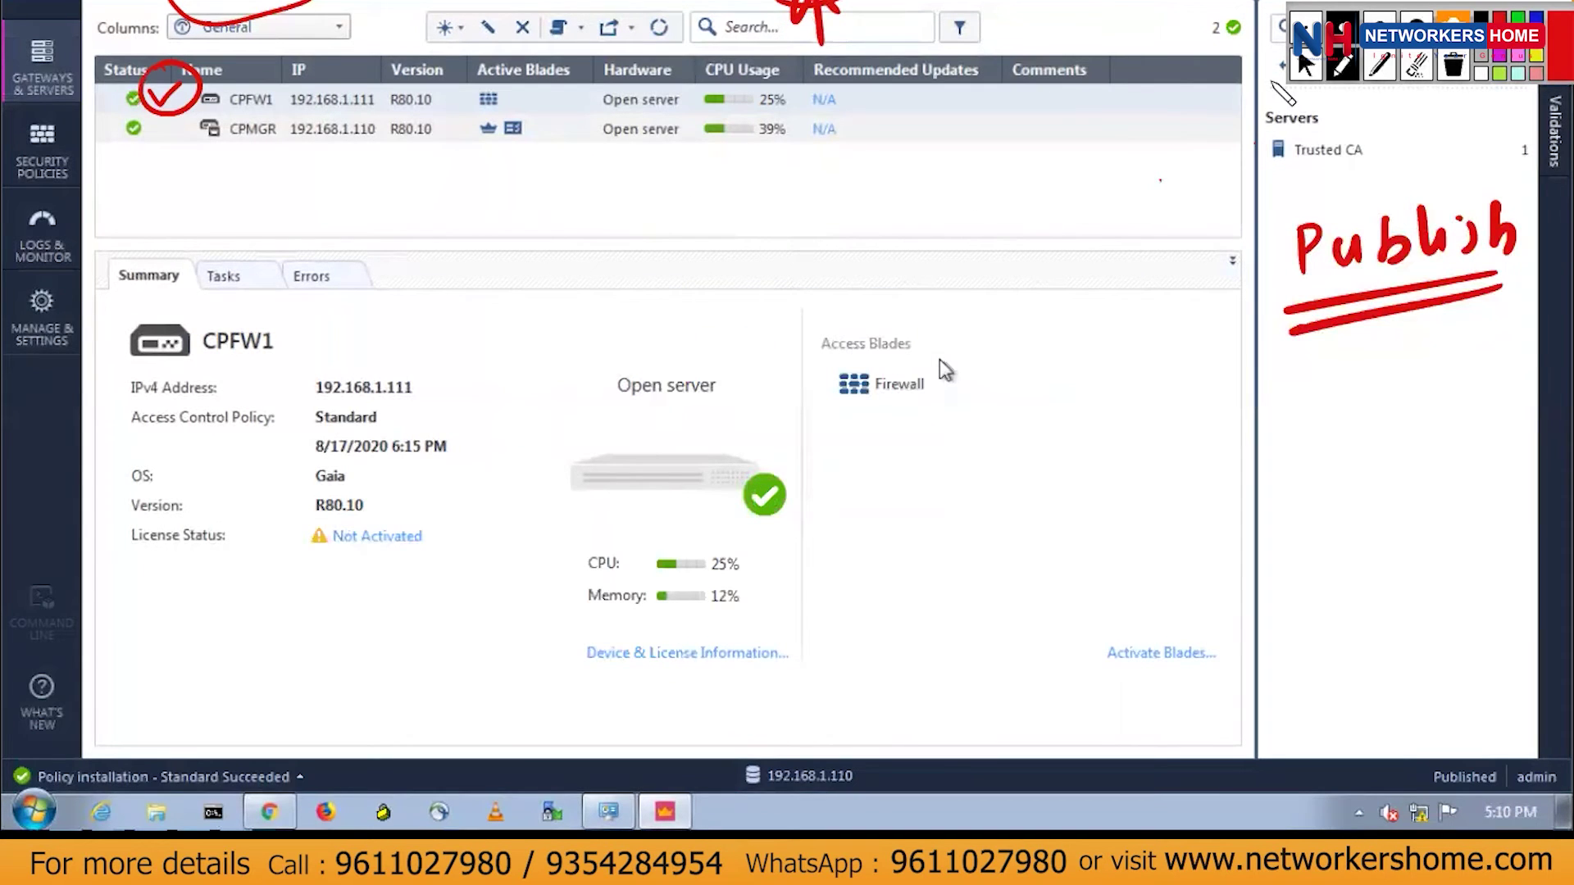
- Clear the screen ink annotations and return the annotation tool to pointer mode
{"action": "left_click", "coordinate": [1303, 67]}
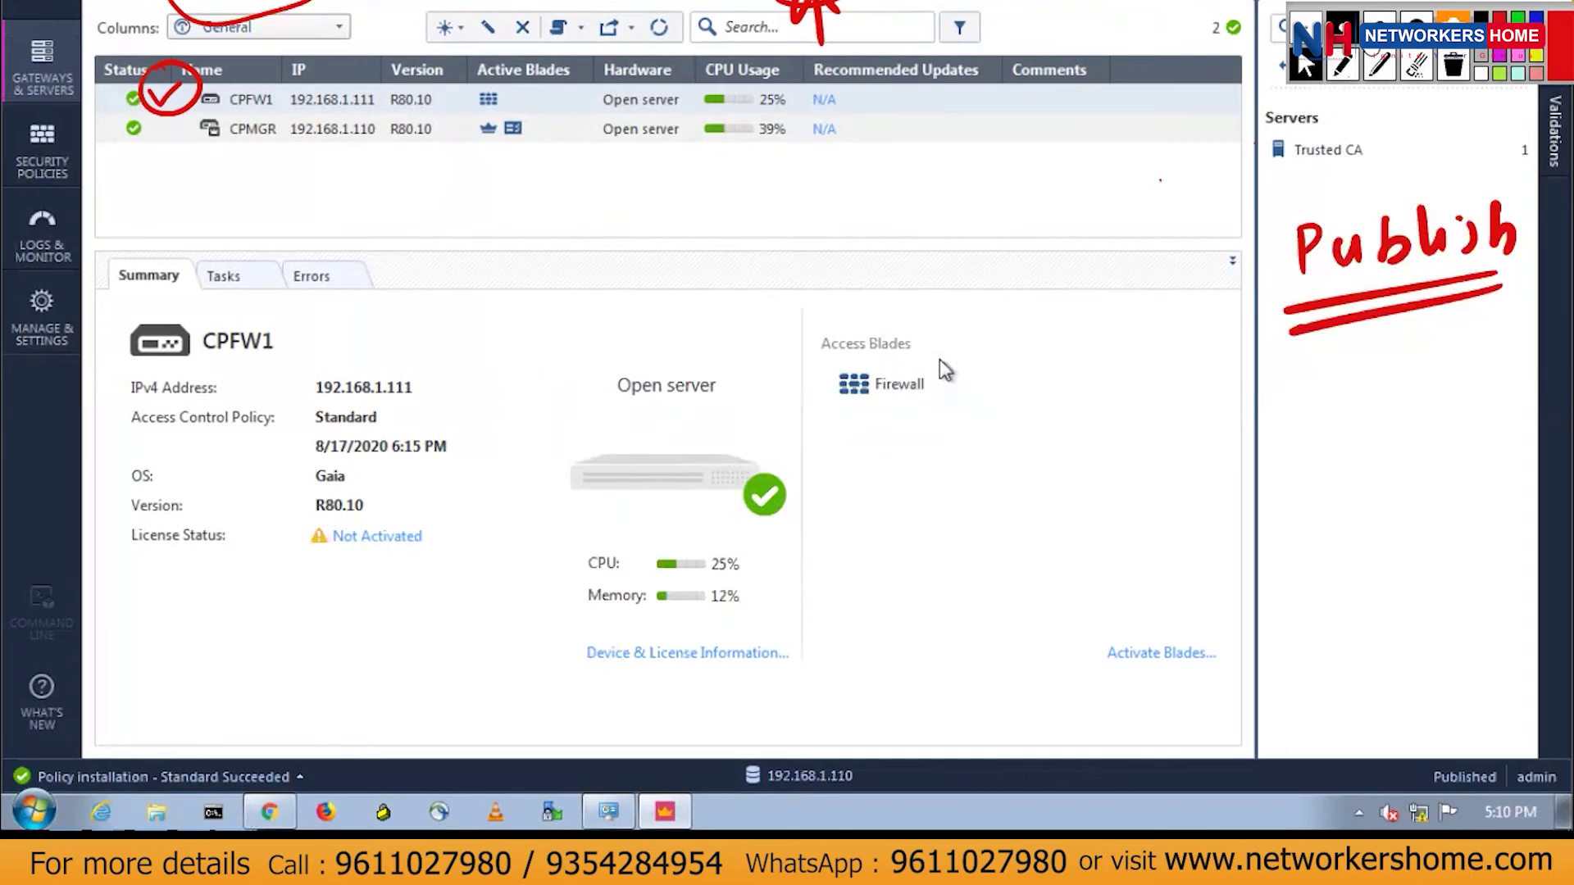
{"action": "left_click", "coordinate": [1453, 64]}
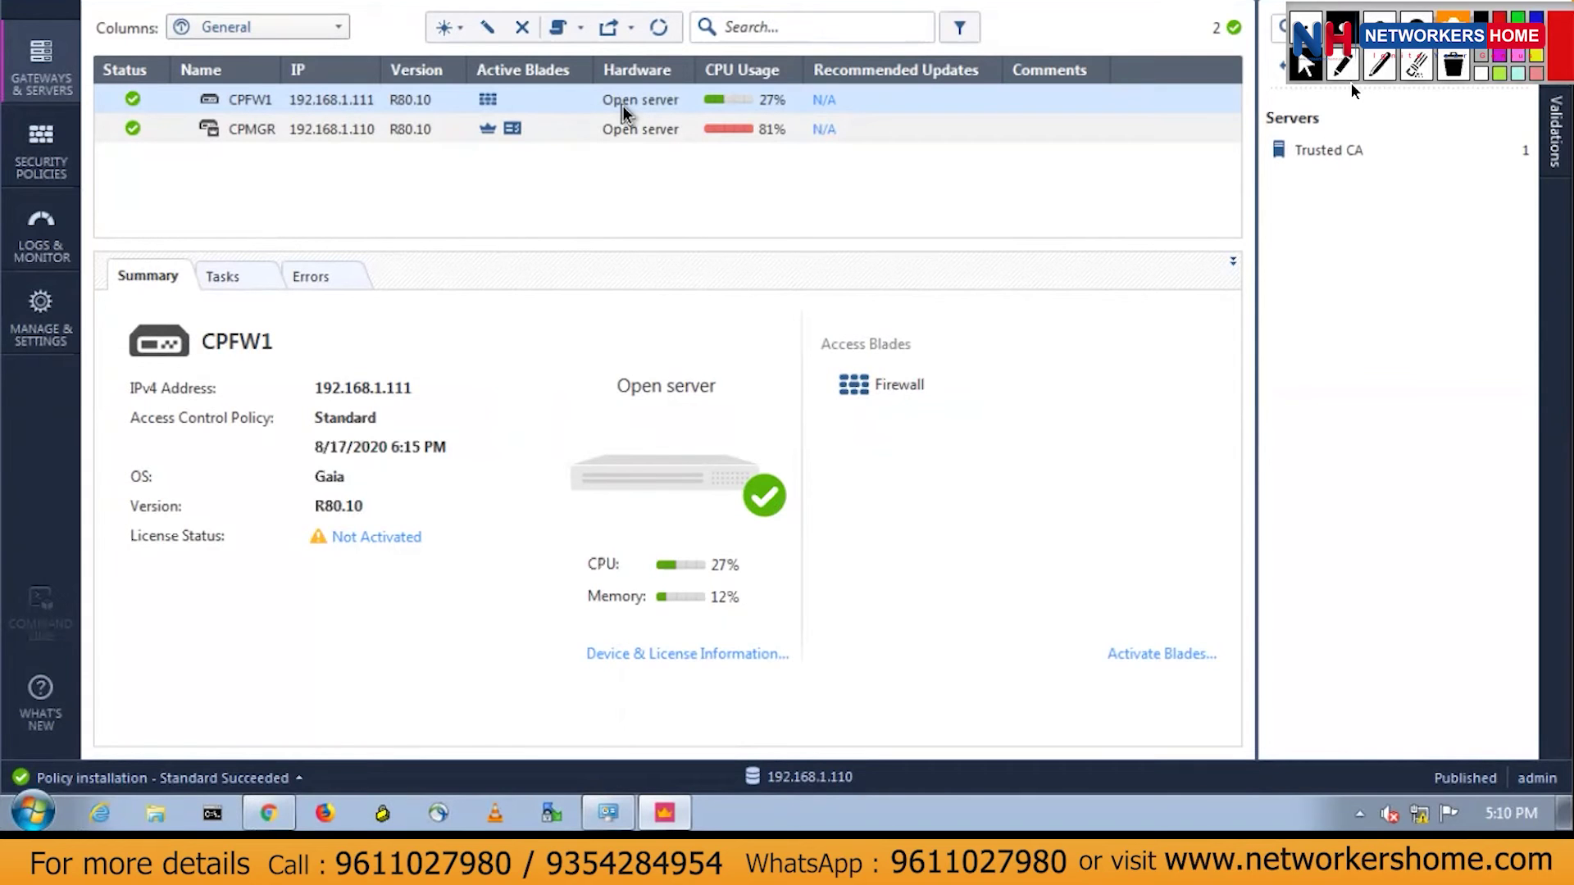
{"action": "left_click", "coordinate": [1348, 75]}
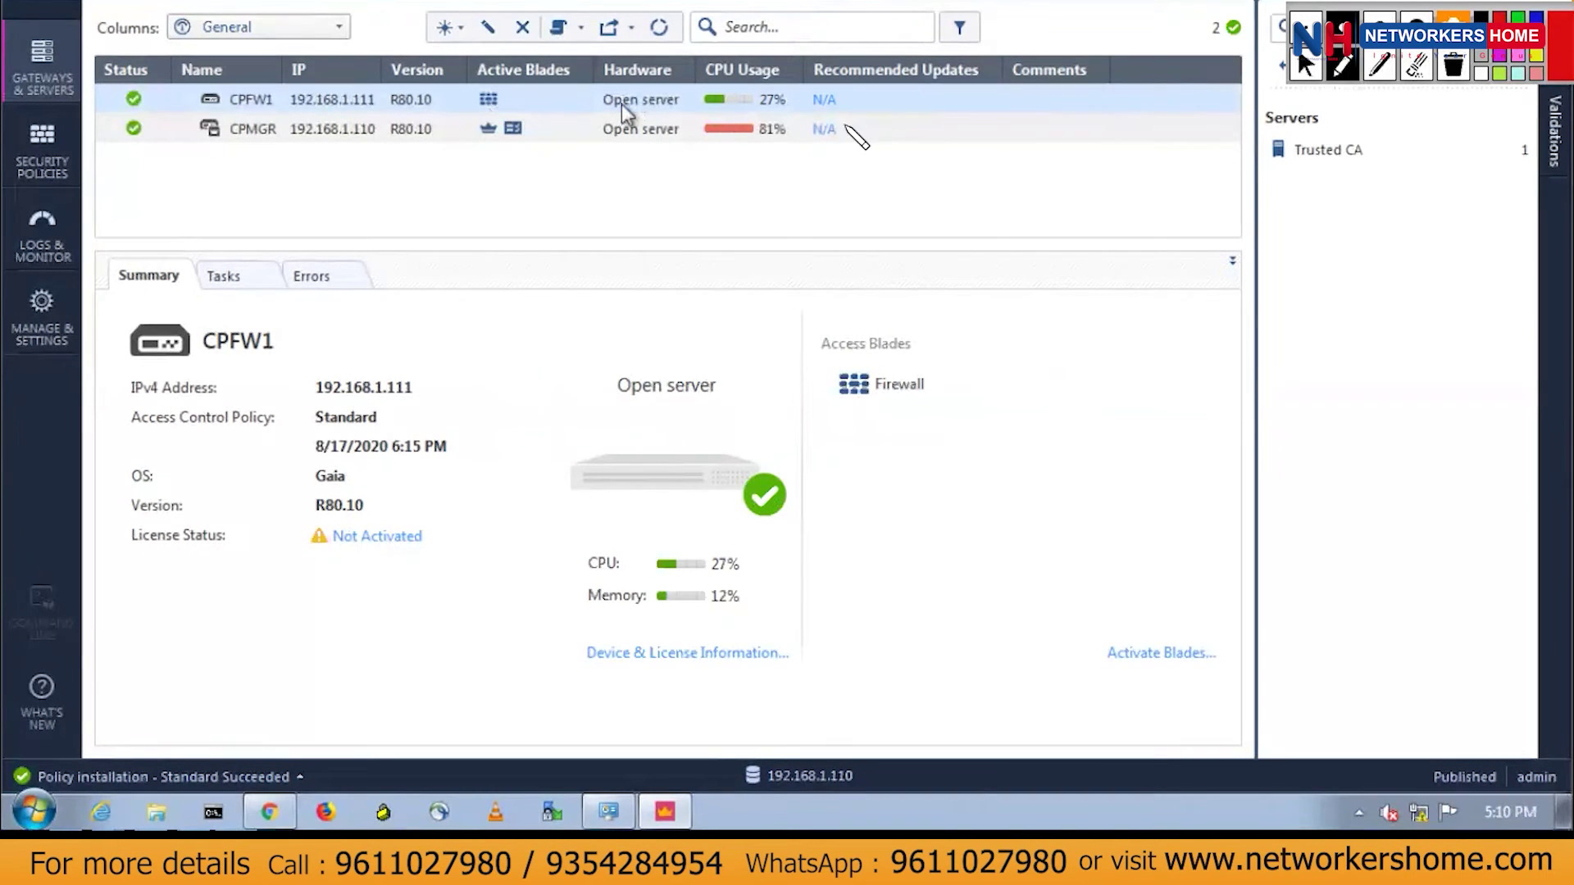
{"action": "left_click", "coordinate": [1302, 72]}
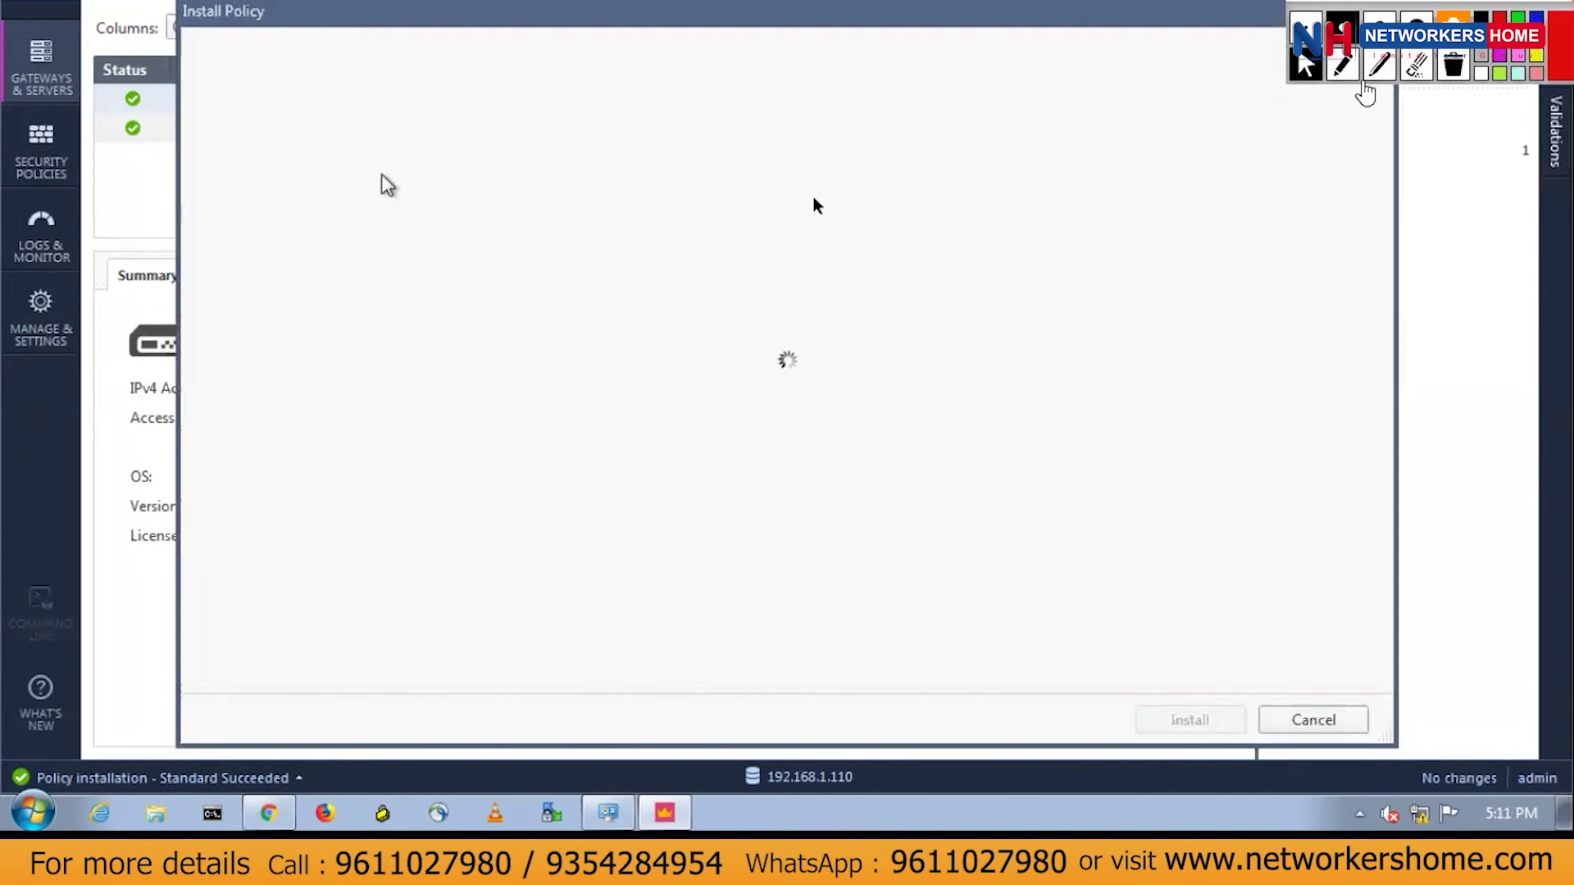
- Annotate the install summary with FWI and the '3 changes from 1 session' note, then install Standard on CPFW1
{"action": "left_click", "coordinate": [1342, 63]}
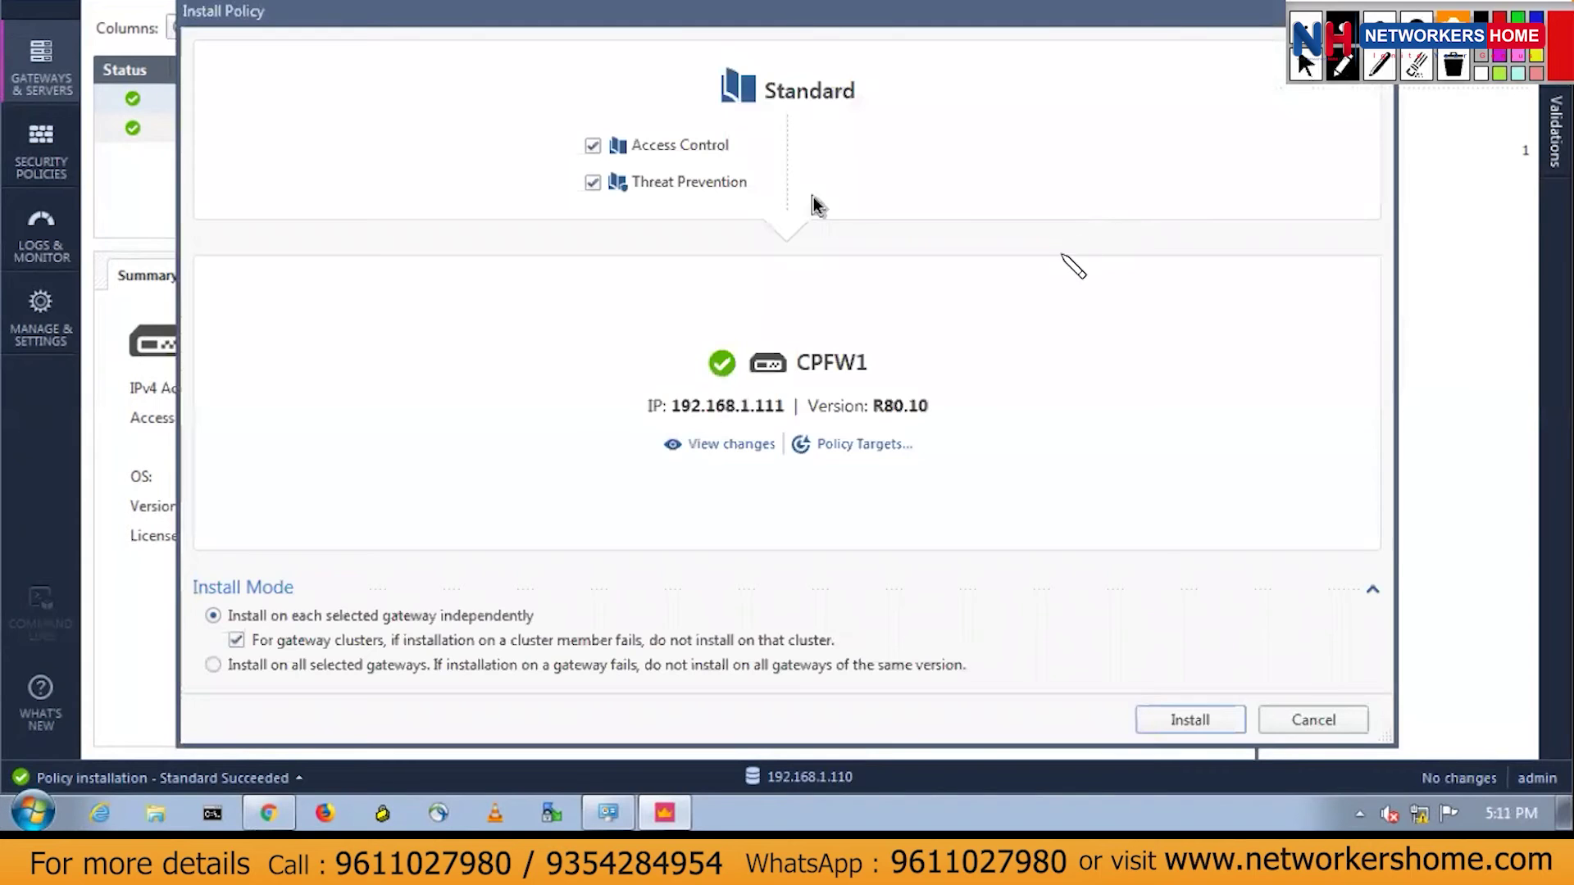
{"action": "mouse_move", "coordinate": [1052, 279]}
{"action": "left_mouse_down"}
{"action": "mouse_move", "coordinate": [1080, 236]}
{"action": "mouse_move", "coordinate": [1075, 256]}
{"action": "mouse_move", "coordinate": [1135, 223]}
{"action": "mouse_move", "coordinate": [1139, 252]}
{"action": "mouse_move", "coordinate": [1180, 262]}
{"action": "left_mouse_up"}
{"action": "left_click_drag", "start_coordinate": [1064, 318], "coordinate": [1183, 276]}
{"action": "left_click_drag", "start_coordinate": [841, 214], "coordinate": [961, 195]}
{"action": "mouse_move", "coordinate": [1079, 152]}
{"action": "left_mouse_down"}
{"action": "mouse_move", "coordinate": [1051, 148]}
{"action": "mouse_move", "coordinate": [1065, 142]}
{"action": "left_mouse_up"}
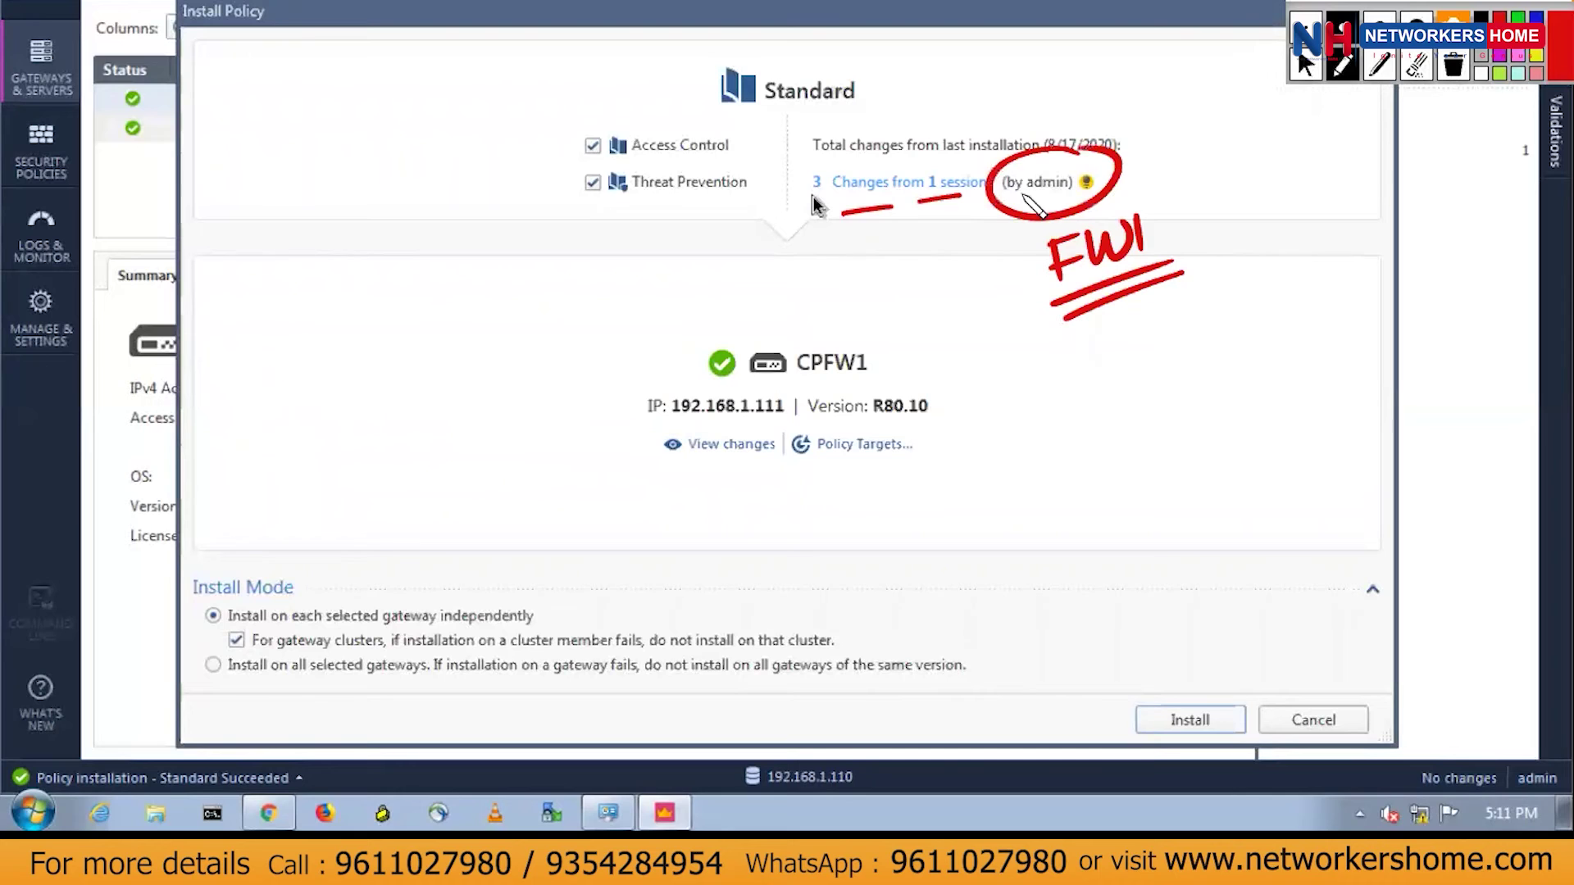
{"action": "left_click", "coordinate": [1305, 72]}
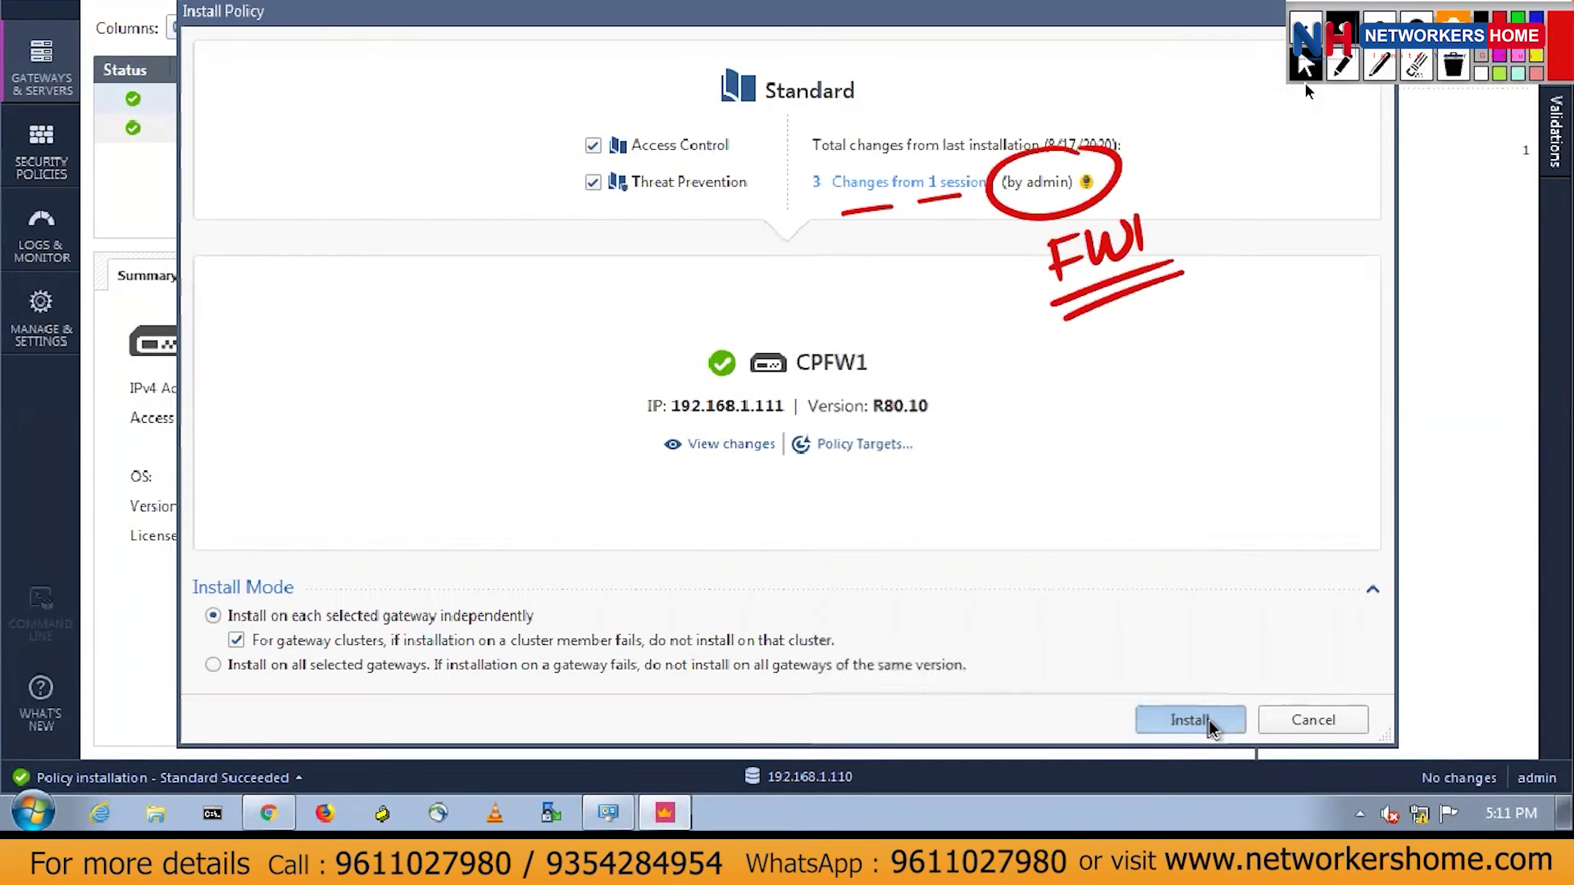
{"action": "left_click", "coordinate": [1305, 77]}
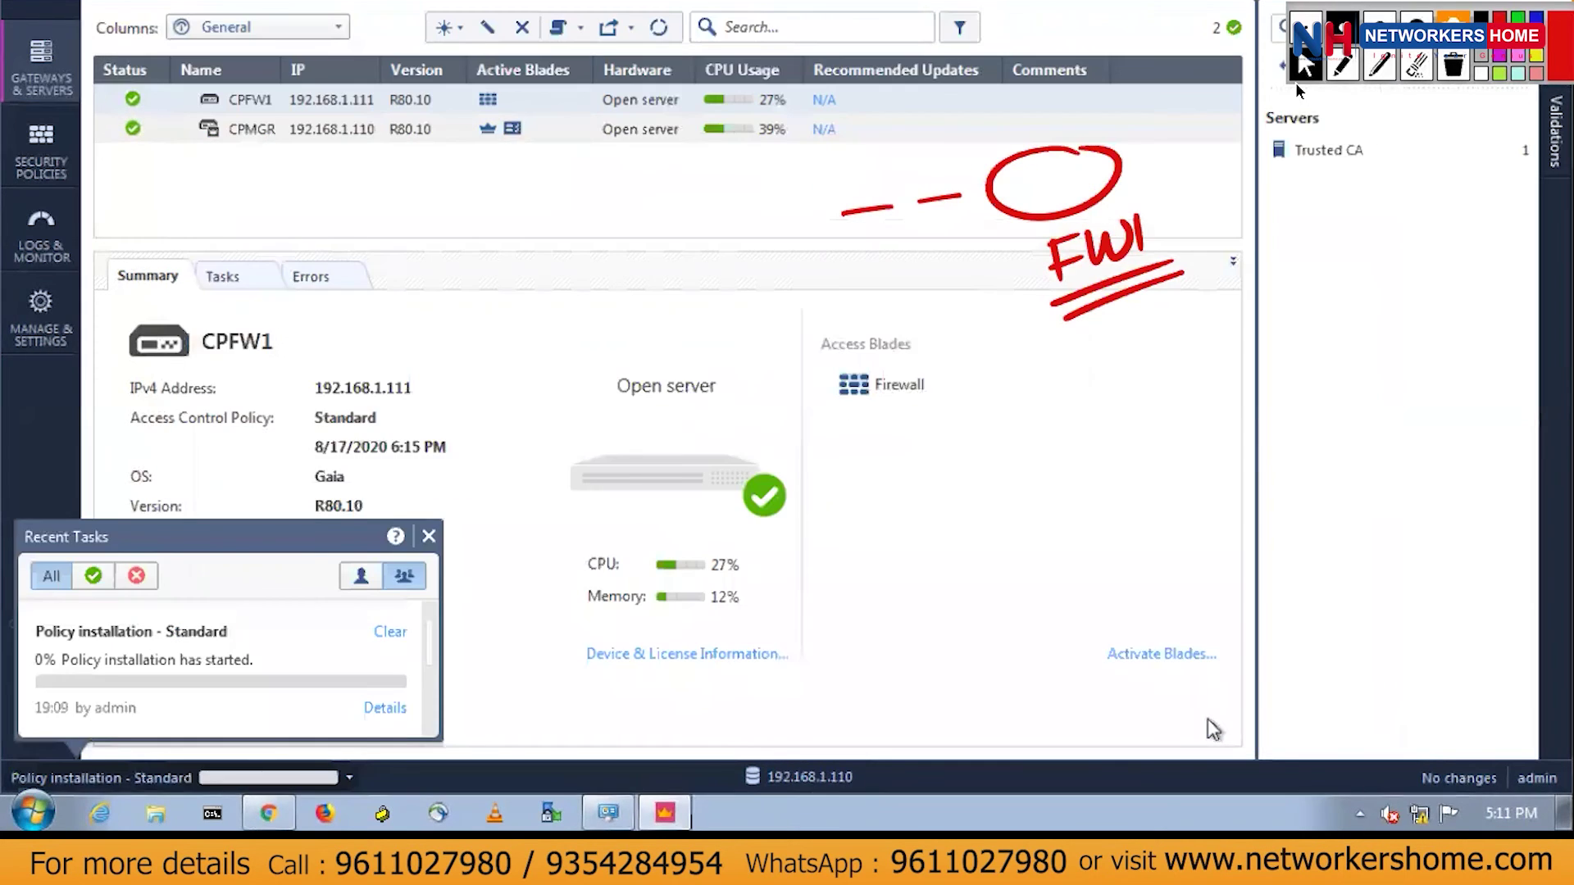
{"action": "left_click", "coordinate": [1338, 78]}
{"action": "mouse_move", "coordinate": [433, 479]}
{"action": "left_mouse_down"}
{"action": "mouse_move", "coordinate": [319, 461]}
{"action": "mouse_move", "coordinate": [90, 754]}
{"action": "mouse_move", "coordinate": [413, 635]}
{"action": "mouse_move", "coordinate": [300, 482]}
{"action": "left_mouse_up"}
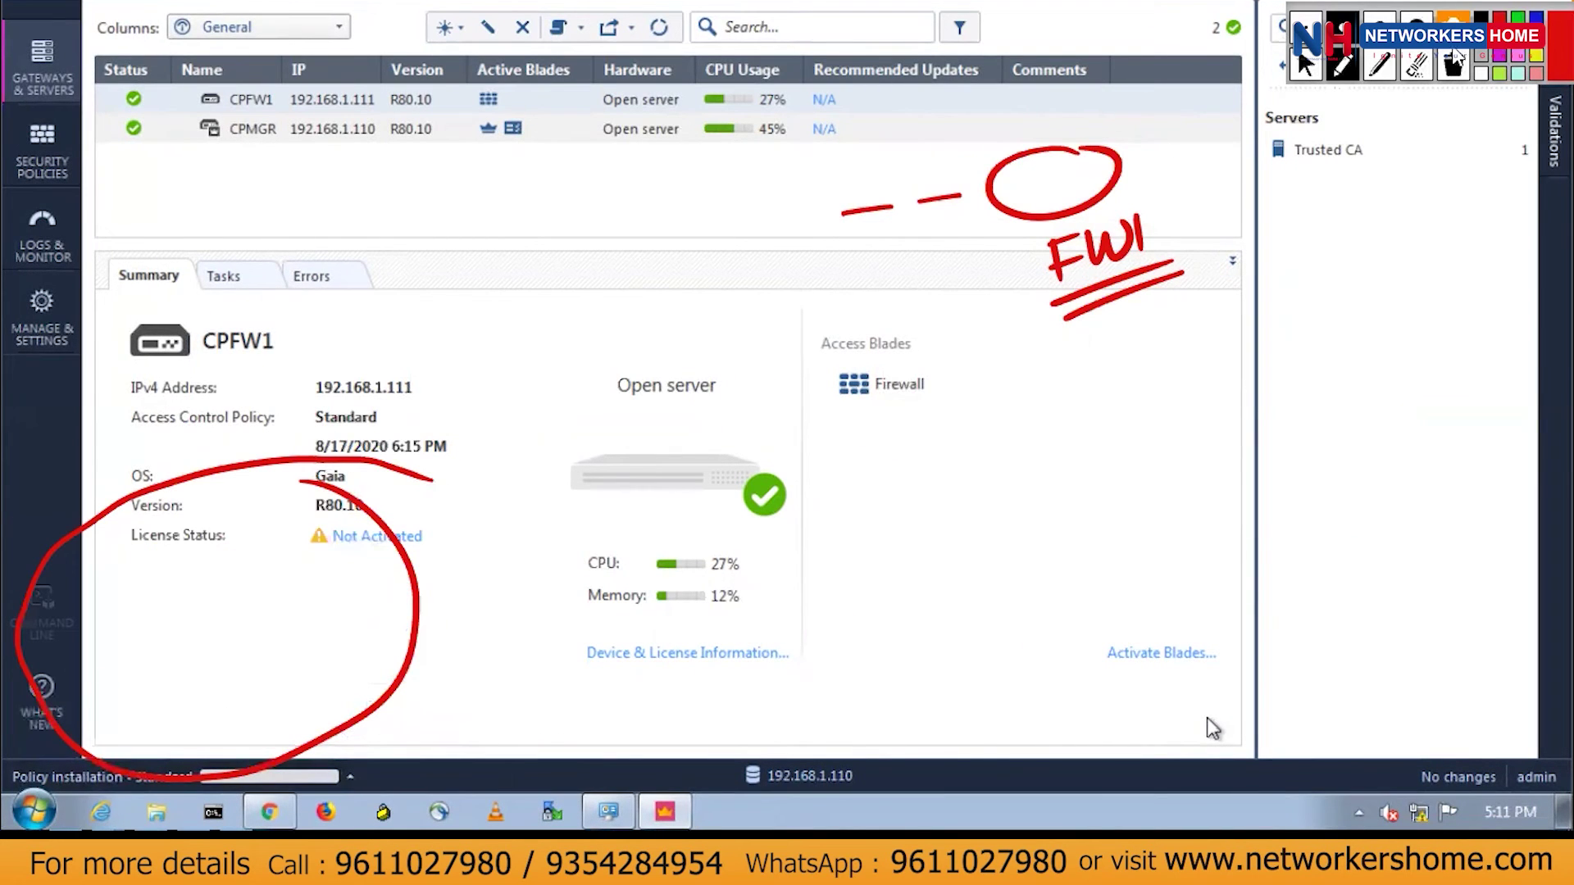
{"action": "left_click", "coordinate": [1453, 66]}
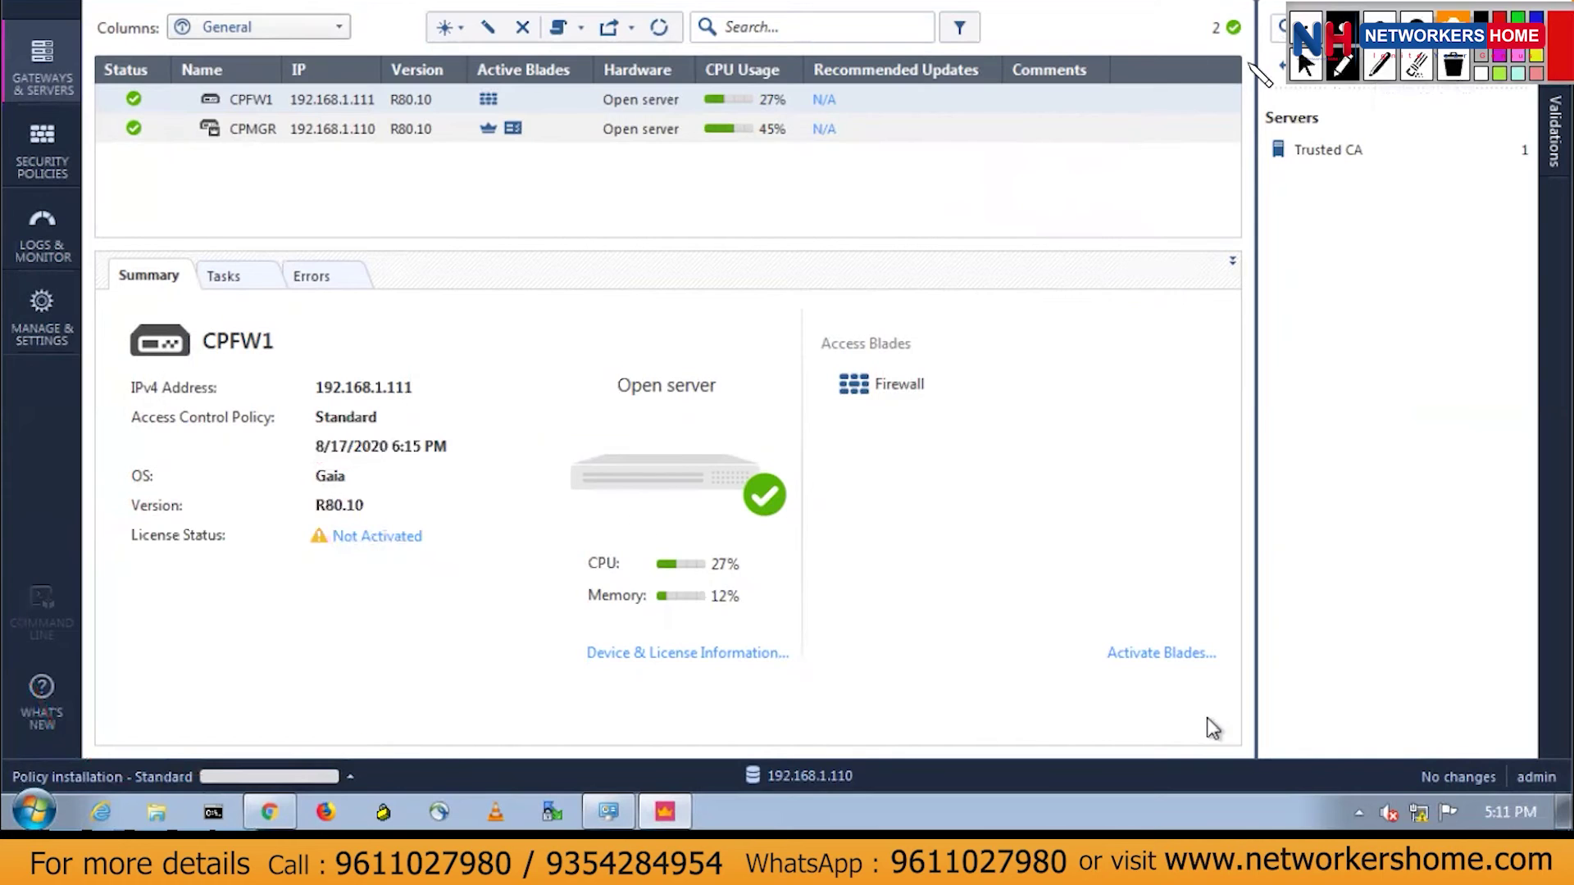
{"action": "left_click", "coordinate": [1295, 72]}
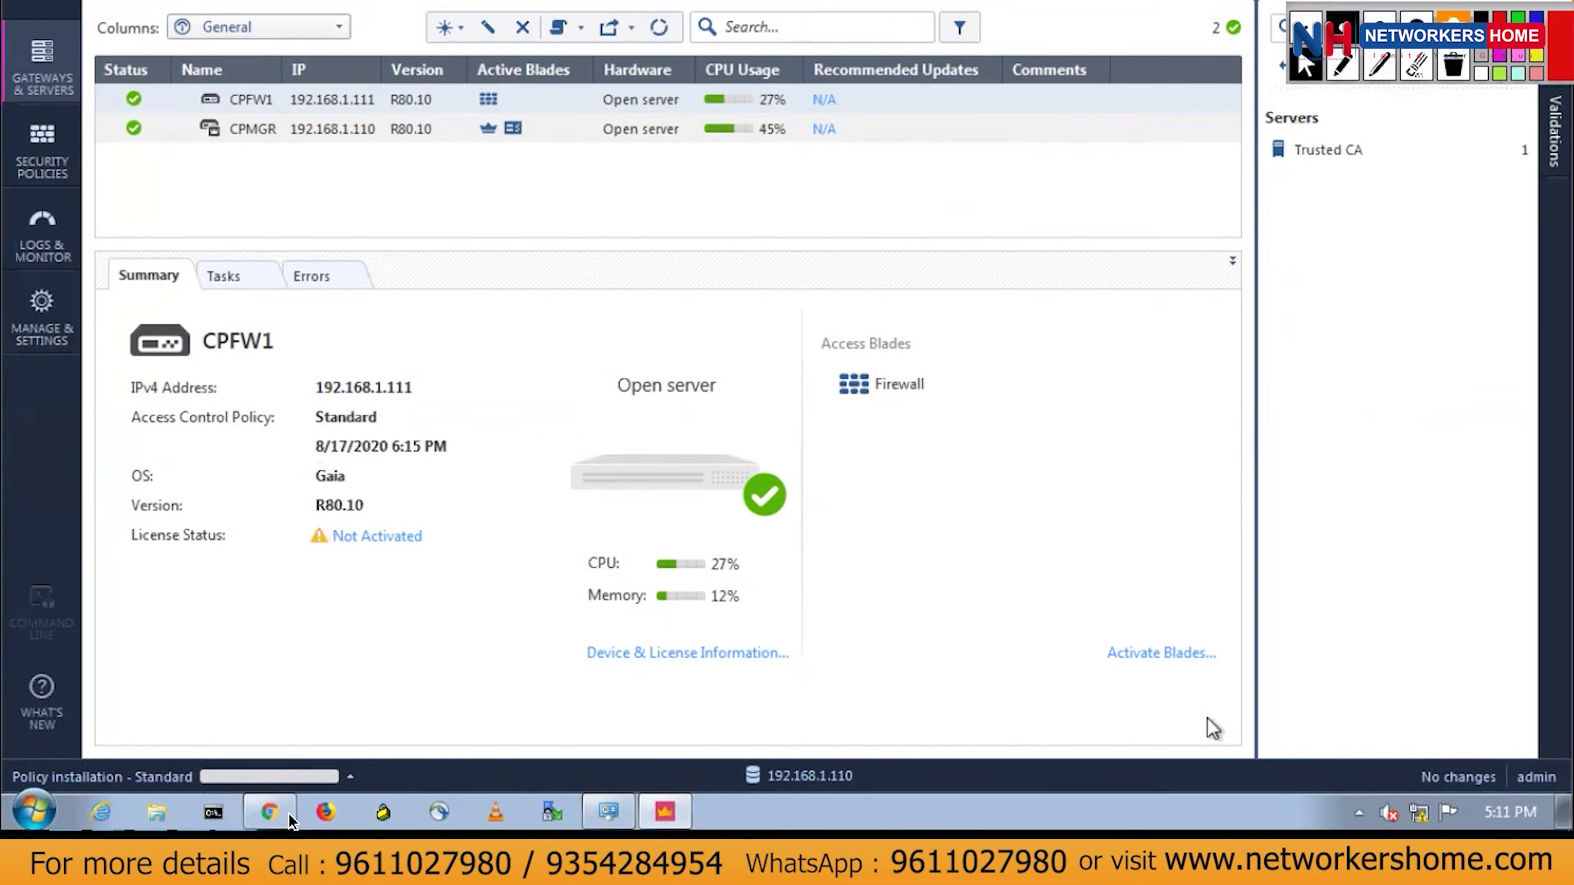
{"action": "left_click", "coordinate": [351, 781]}
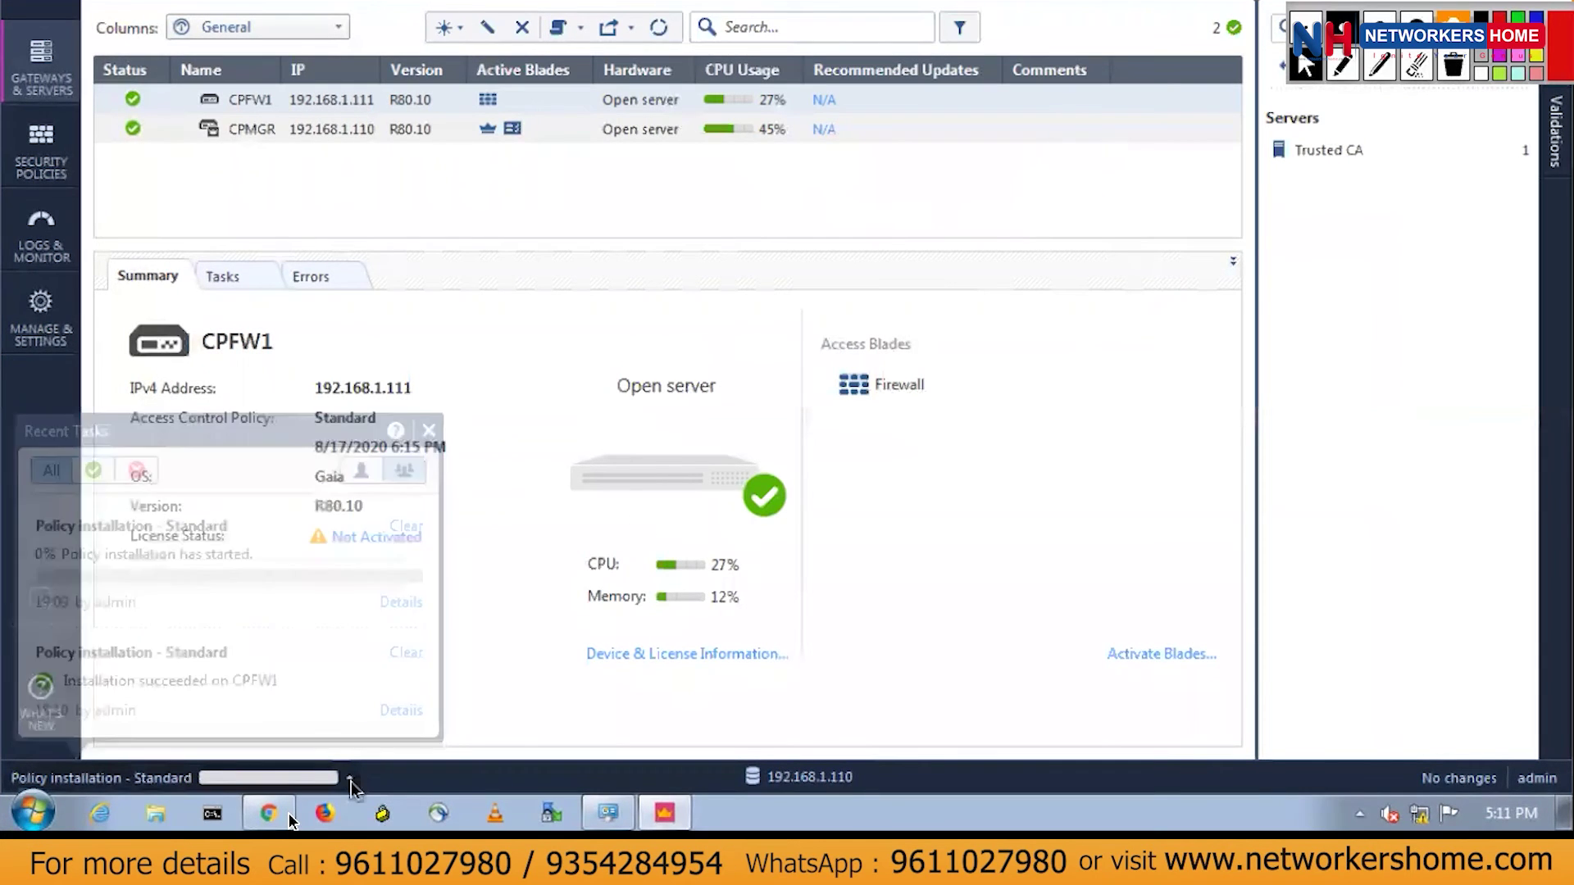
{"action": "left_click", "coordinate": [347, 781]}
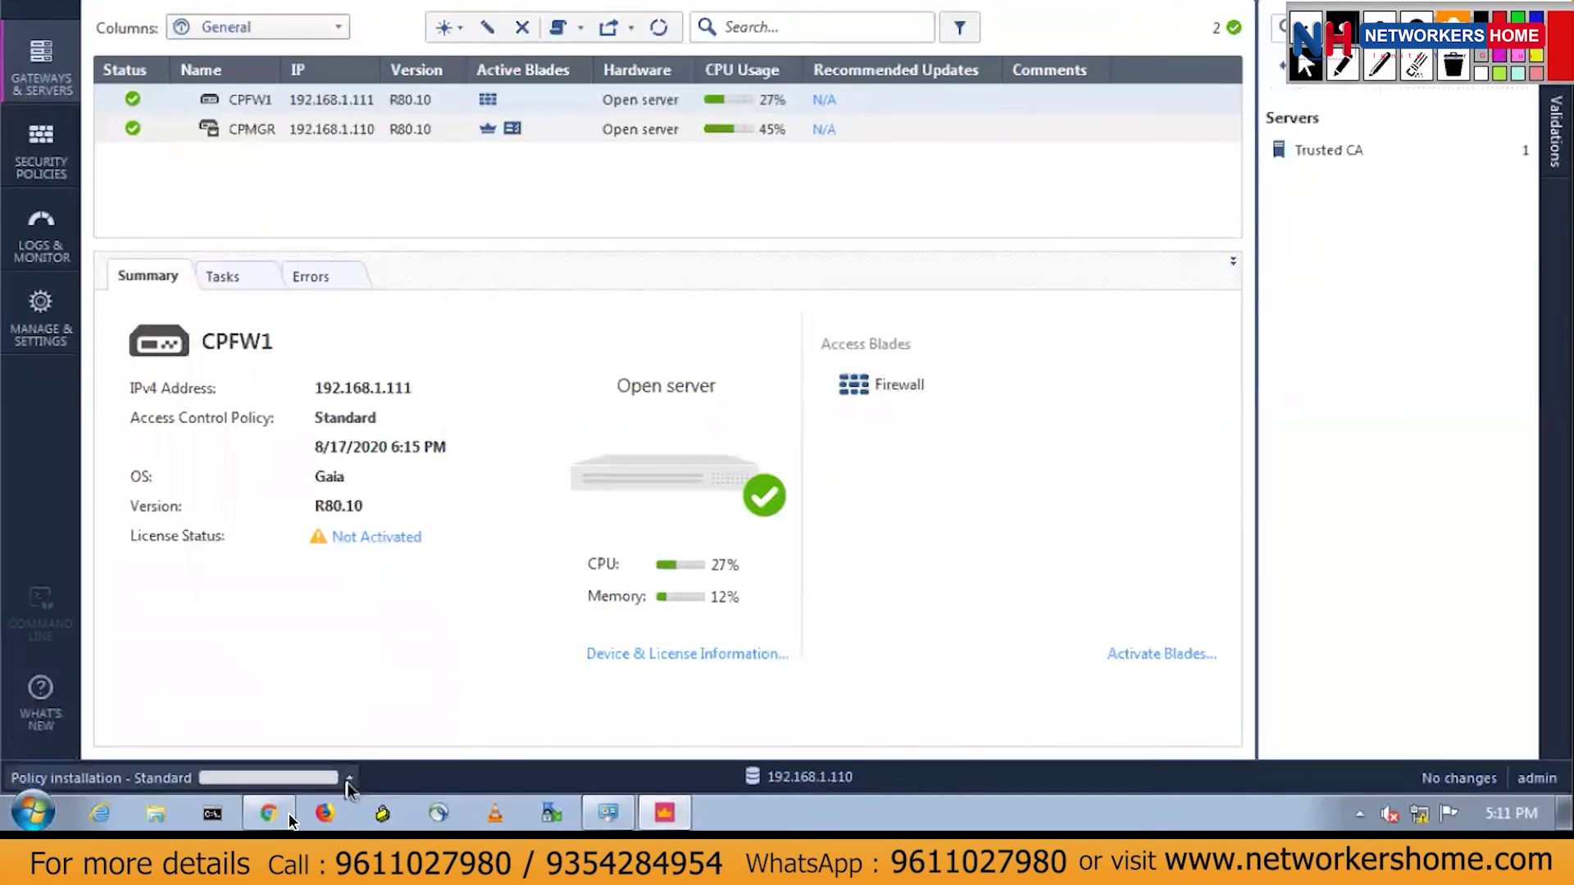
{"action": "left_click", "coordinate": [347, 783]}
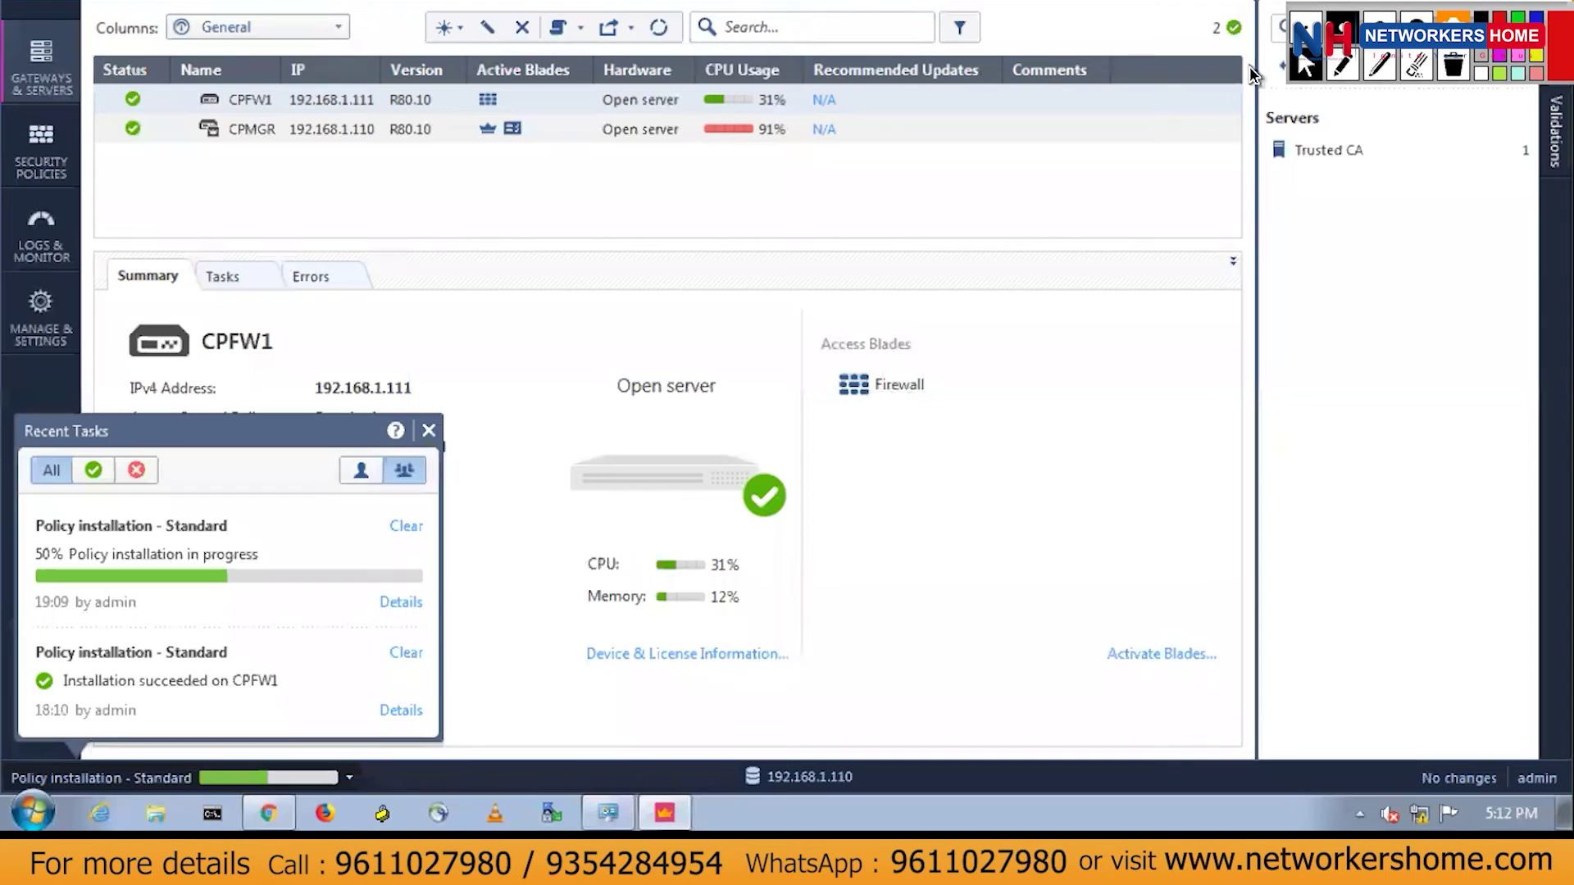
{"action": "key", "text": "Escape"}
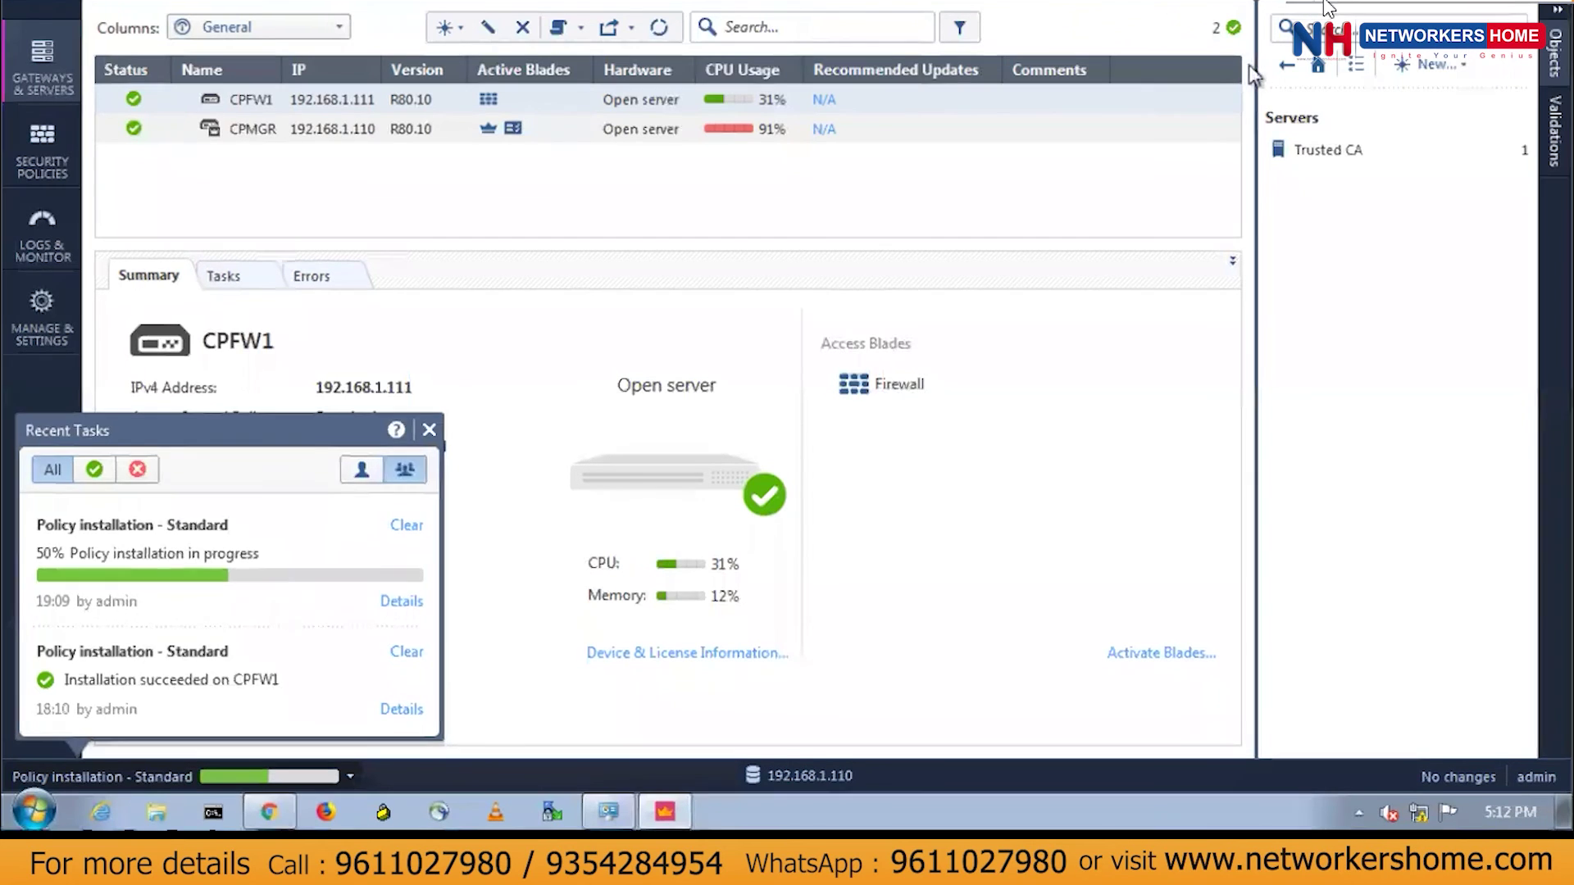
{"action": "left_click", "coordinate": [1345, 57]}
{"action": "left_click_drag", "start_coordinate": [990, 264], "coordinate": [987, 284]}
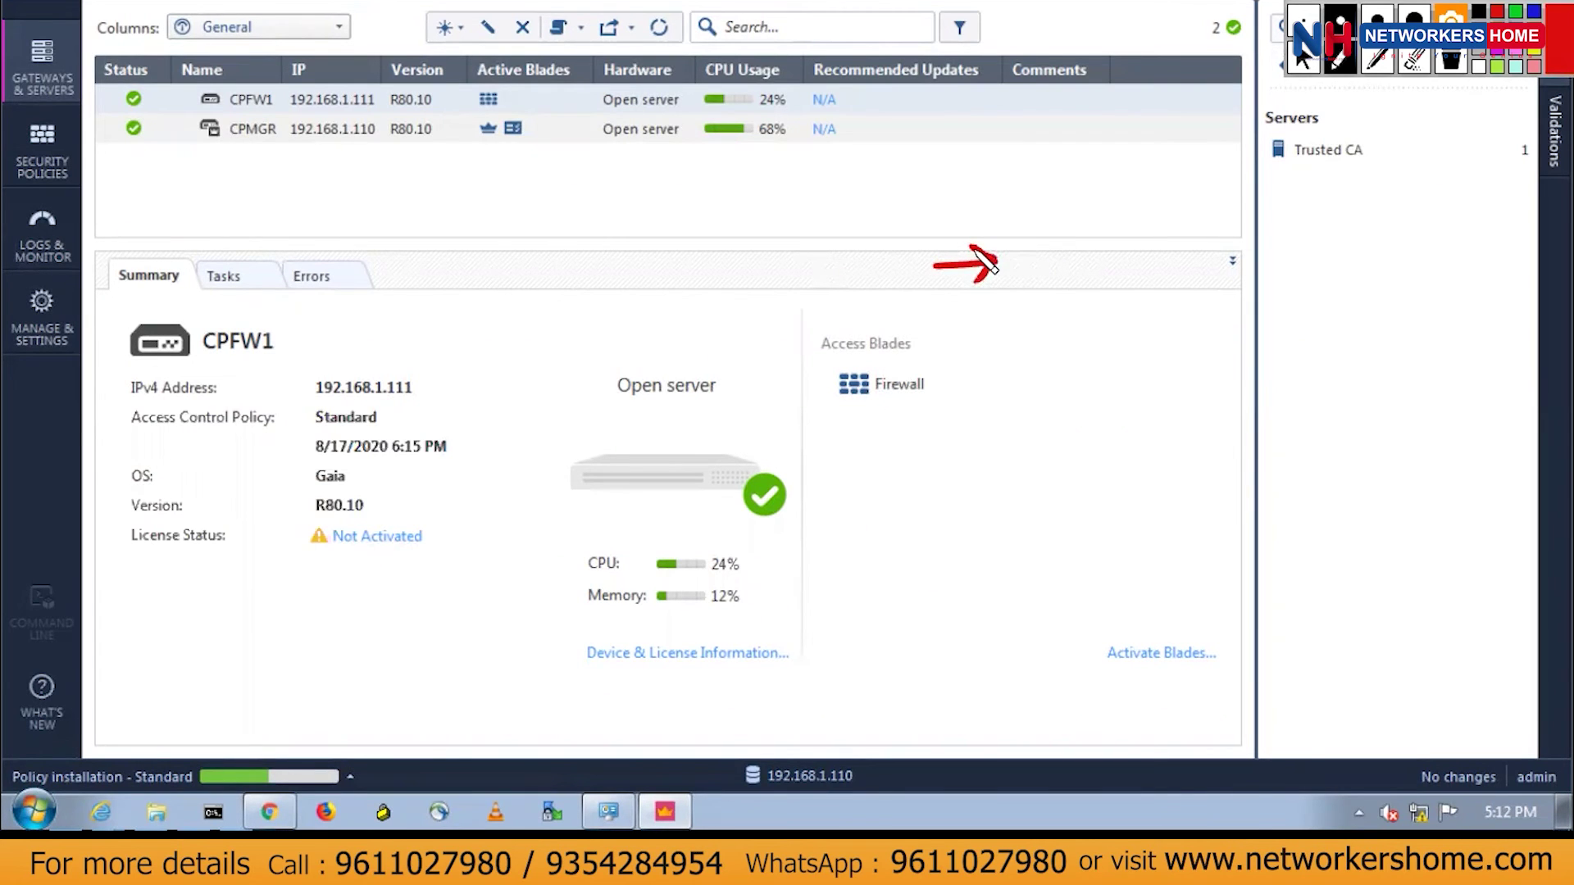
{"action": "left_click_drag", "start_coordinate": [990, 264], "coordinate": [1001, 255]}
{"action": "mouse_move", "coordinate": [674, 283]}
{"action": "left_mouse_down"}
{"action": "mouse_move", "coordinate": [651, 299]}
{"action": "mouse_move", "coordinate": [721, 244]}
{"action": "mouse_move", "coordinate": [725, 271]}
{"action": "mouse_move", "coordinate": [728, 206]}
{"action": "mouse_move", "coordinate": [873, 127]}
{"action": "mouse_move", "coordinate": [774, 249]}
{"action": "mouse_move", "coordinate": [848, 160]}
{"action": "left_mouse_up"}
{"action": "mouse_move", "coordinate": [711, 361]}
{"action": "left_mouse_down"}
{"action": "mouse_move", "coordinate": [766, 321]}
{"action": "mouse_move", "coordinate": [819, 332]}
{"action": "mouse_move", "coordinate": [955, 211]}
{"action": "mouse_move", "coordinate": [827, 332]}
{"action": "mouse_move", "coordinate": [823, 316]}
{"action": "mouse_move", "coordinate": [910, 277]}
{"action": "mouse_move", "coordinate": [905, 245]}
{"action": "left_mouse_up"}
{"action": "left_click_drag", "start_coordinate": [918, 217], "coordinate": [917, 258]}
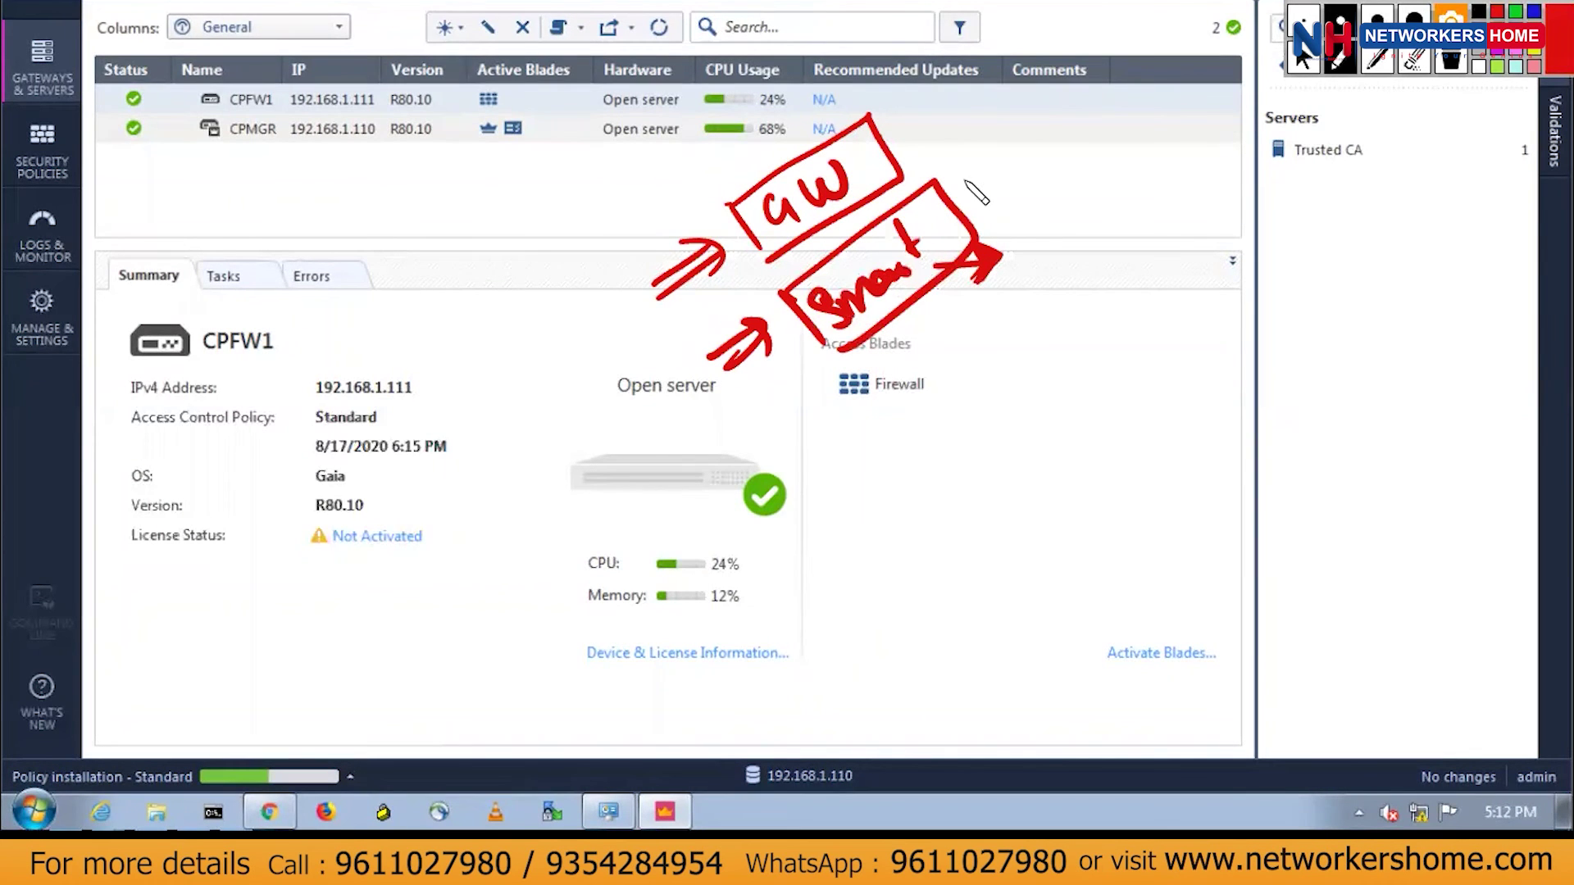
{"action": "mouse_move", "coordinate": [988, 164]}
{"action": "left_mouse_down"}
{"action": "mouse_move", "coordinate": [1045, 176]}
{"action": "mouse_move", "coordinate": [1118, 144]}
{"action": "mouse_move", "coordinate": [1107, 199]}
{"action": "left_mouse_up"}
{"action": "left_click", "coordinate": [1186, 140]}
{"action": "left_click_drag", "start_coordinate": [299, 697], "coordinate": [302, 732]}
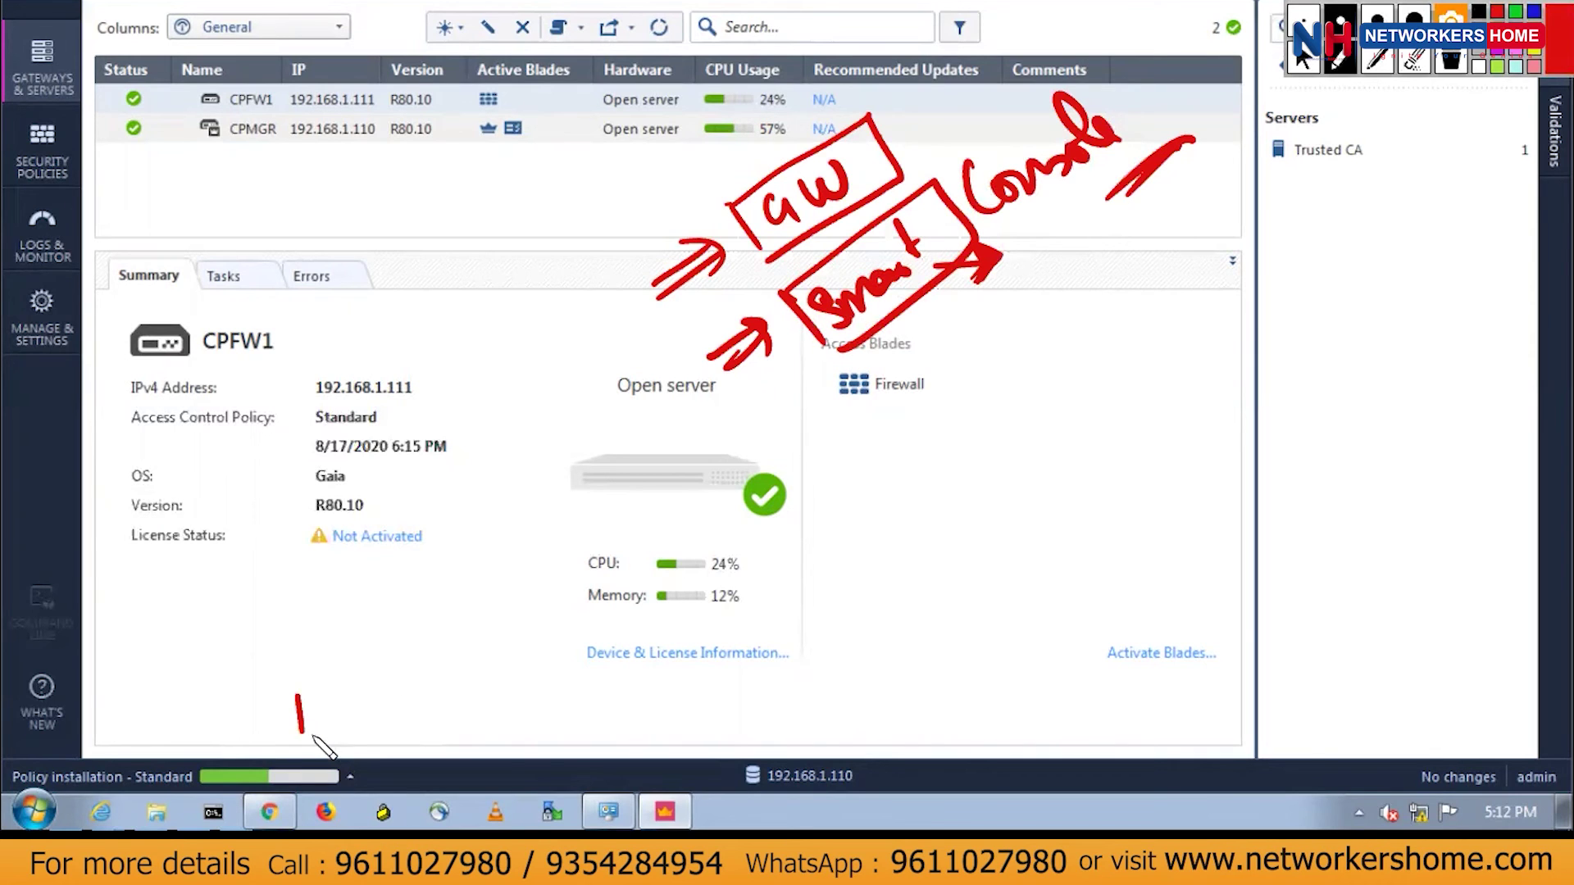
{"action": "mouse_move", "coordinate": [175, 758]}
{"action": "left_mouse_down"}
{"action": "mouse_move", "coordinate": [270, 752]}
{"action": "mouse_move", "coordinate": [360, 800]}
{"action": "mouse_move", "coordinate": [176, 813]}
{"action": "left_mouse_up"}
{"action": "left_click_drag", "start_coordinate": [172, 759], "coordinate": [246, 750]}
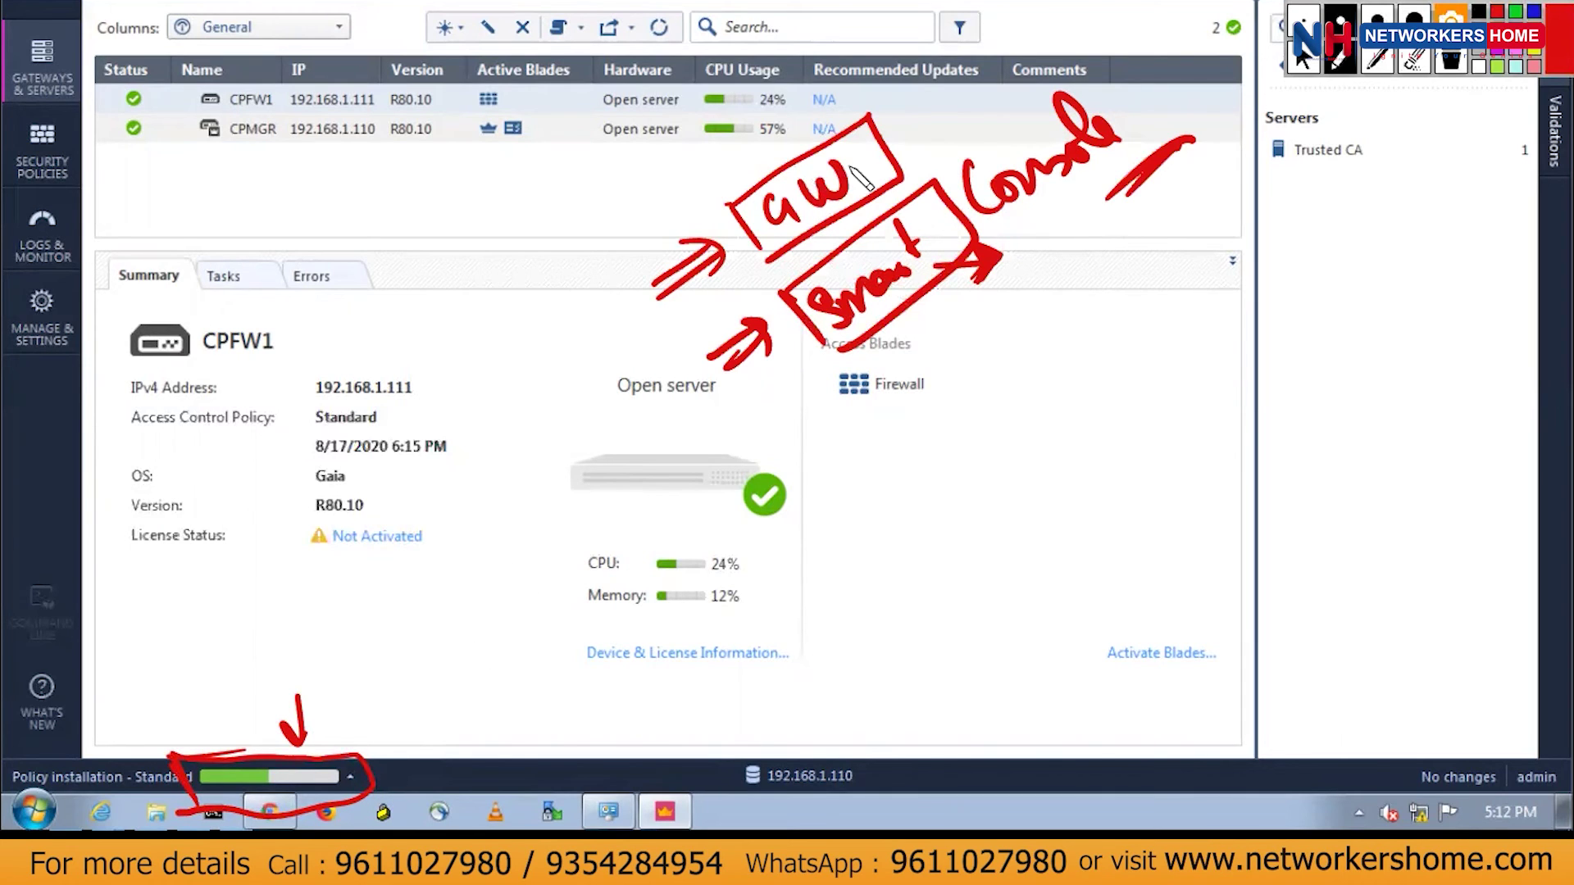
{"action": "left_click_drag", "start_coordinate": [1091, 356], "coordinate": [1157, 348]}
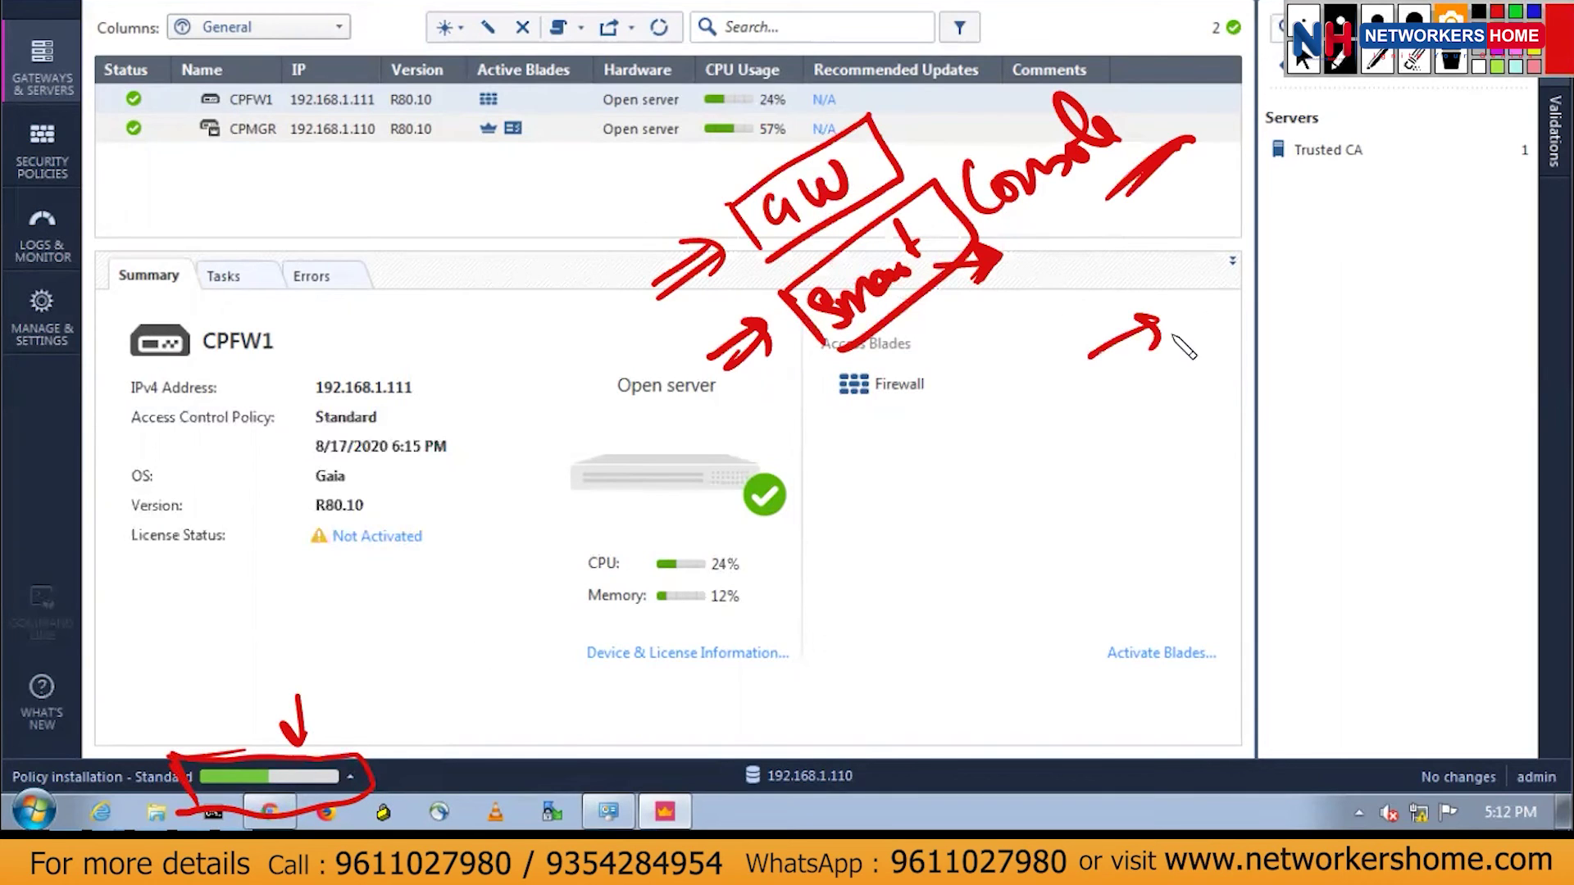
{"action": "mouse_move", "coordinate": [1209, 283]}
{"action": "left_mouse_down"}
{"action": "mouse_move", "coordinate": [1199, 319]}
{"action": "mouse_move", "coordinate": [1219, 325]}
{"action": "mouse_move", "coordinate": [1236, 299]}
{"action": "mouse_move", "coordinate": [1357, 246]}
{"action": "mouse_move", "coordinate": [1414, 246]}
{"action": "left_mouse_up"}
{"action": "left_click_drag", "start_coordinate": [1173, 397], "coordinate": [1197, 382]}
{"action": "mouse_move", "coordinate": [1227, 351]}
{"action": "left_mouse_down"}
{"action": "mouse_move", "coordinate": [1239, 363]}
{"action": "mouse_move", "coordinate": [1278, 341]}
{"action": "mouse_move", "coordinate": [1246, 316]}
{"action": "mouse_move", "coordinate": [1290, 353]}
{"action": "left_mouse_up"}
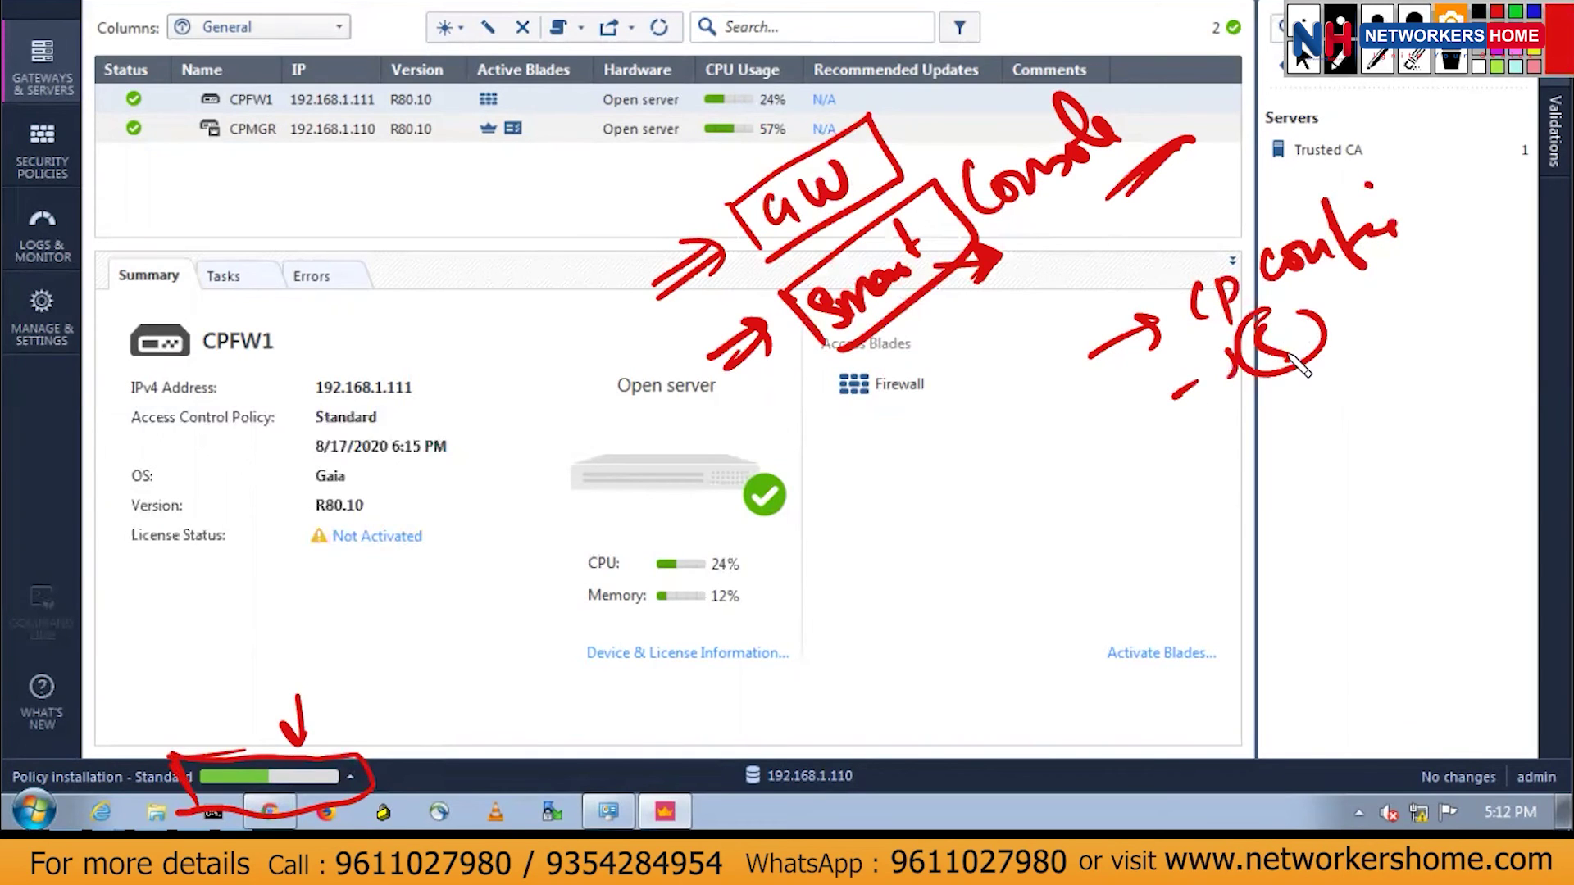
{"action": "left_click_drag", "start_coordinate": [1219, 463], "coordinate": [1278, 434]}
{"action": "left_click_drag", "start_coordinate": [1296, 392], "coordinate": [1315, 400]}
{"action": "mouse_move", "coordinate": [1318, 387]}
{"action": "left_mouse_down"}
{"action": "mouse_move", "coordinate": [1321, 408]}
{"action": "mouse_move", "coordinate": [1378, 390]}
{"action": "left_mouse_up"}
{"action": "left_click_drag", "start_coordinate": [1394, 324], "coordinate": [1422, 336]}
{"action": "left_click_drag", "start_coordinate": [1414, 321], "coordinate": [1418, 357]}
{"action": "mouse_move", "coordinate": [1305, 467]}
{"action": "left_mouse_down"}
{"action": "mouse_move", "coordinate": [1397, 415]}
{"action": "mouse_move", "coordinate": [1311, 515]}
{"action": "left_mouse_up"}
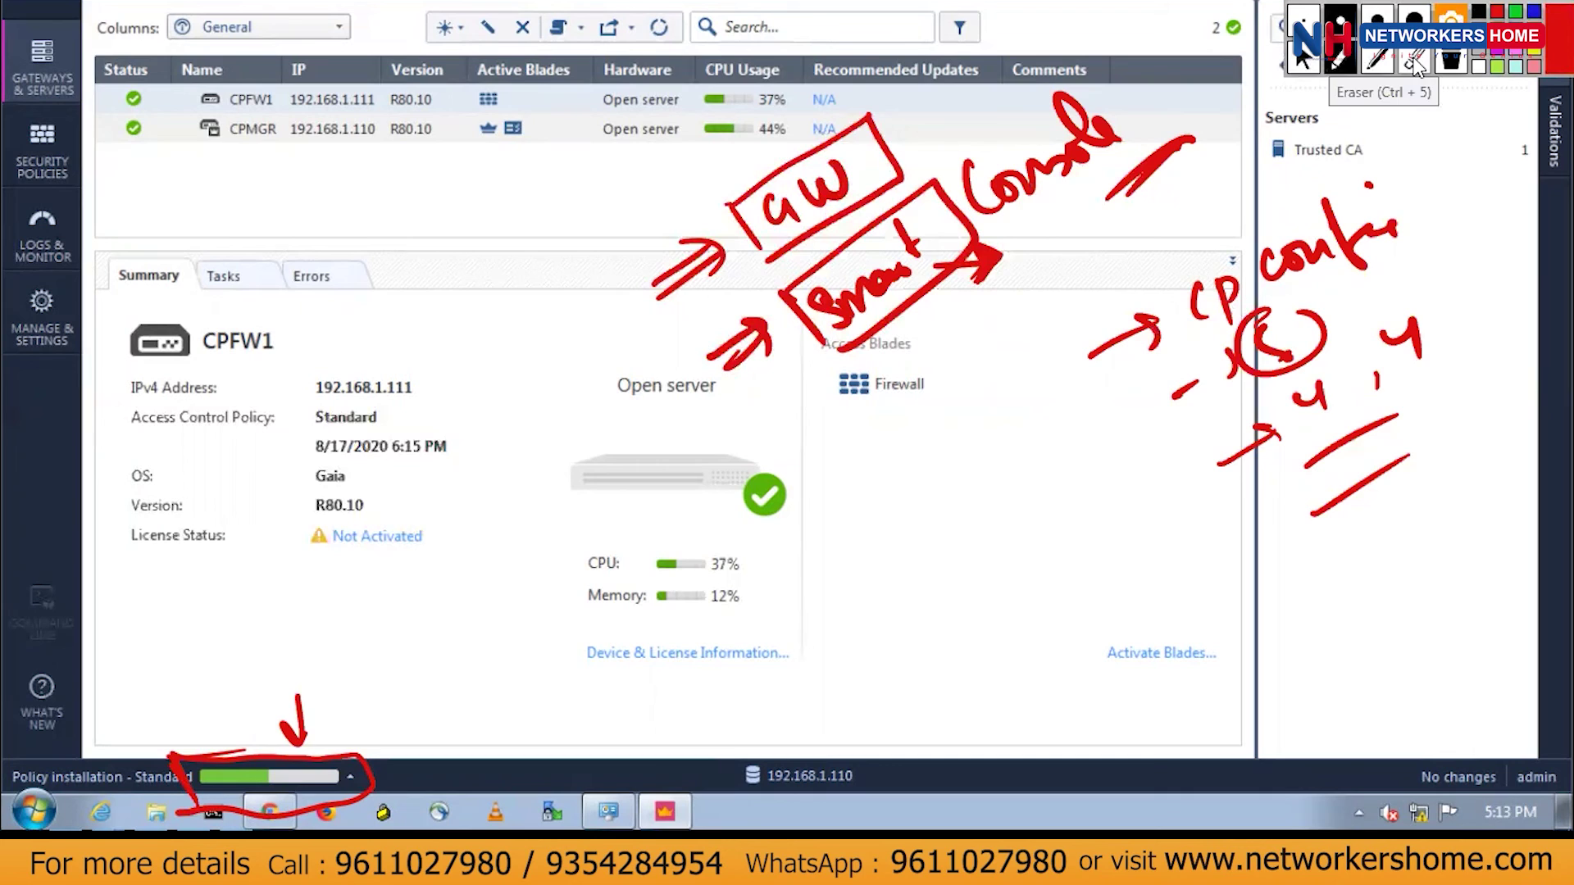
{"action": "left_click", "coordinate": [1325, 72]}
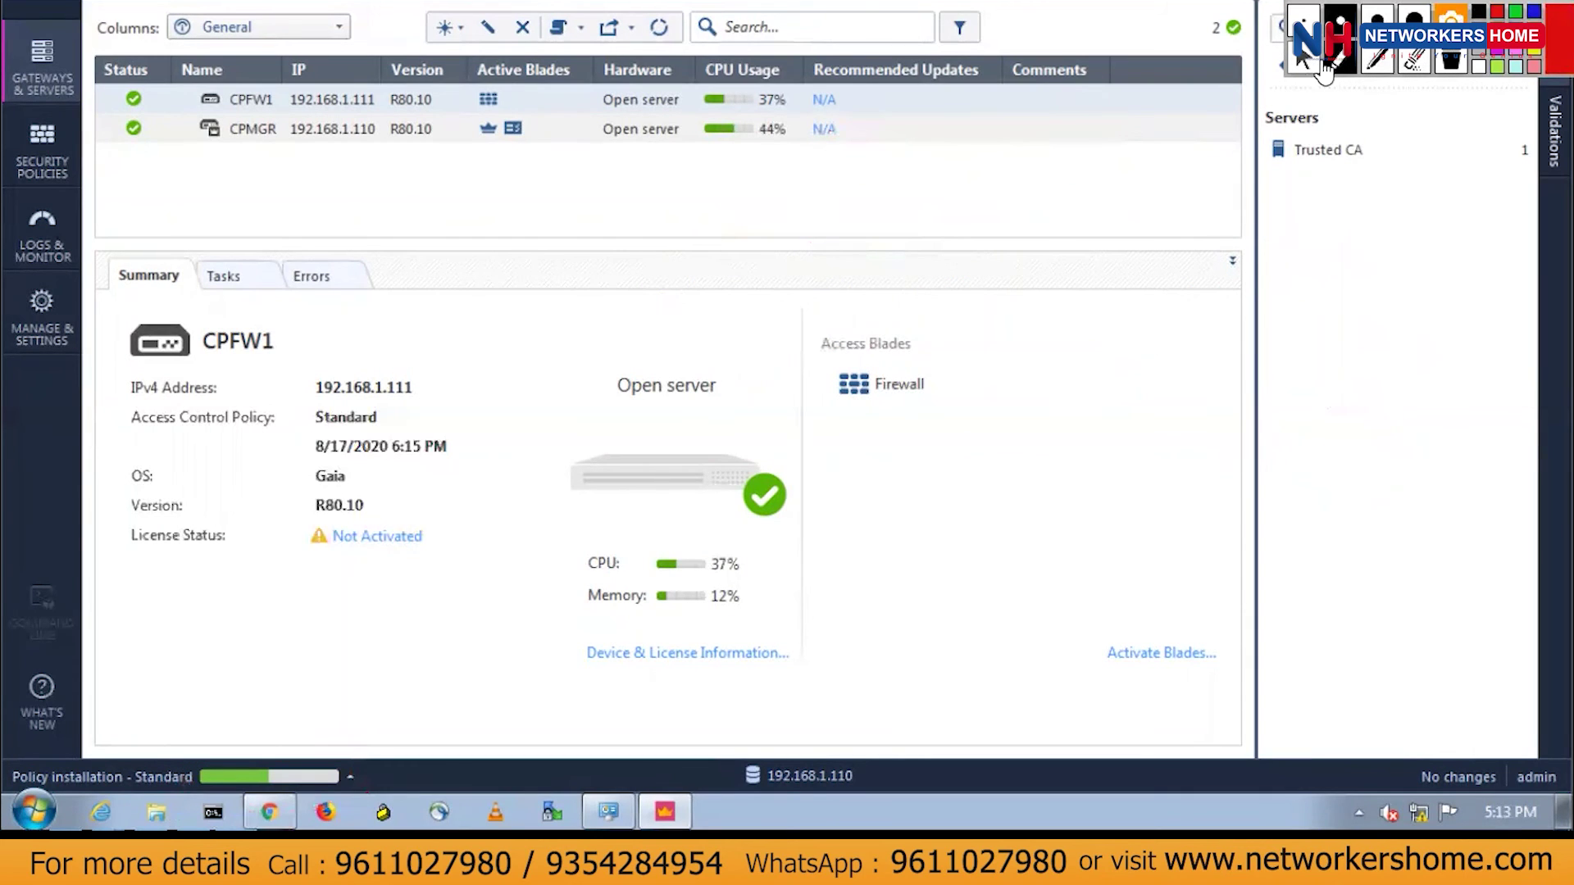
- Hand-write a numbered list on screen: 1 COMP, 2 Activation in Mgr, 3 TCP
{"action": "left_click_drag", "start_coordinate": [1252, 213], "coordinate": [1250, 271]}
{"action": "mouse_move", "coordinate": [1248, 328]}
{"action": "left_mouse_down"}
{"action": "mouse_move", "coordinate": [1277, 361]}
{"action": "mouse_move", "coordinate": [1256, 305]}
{"action": "left_mouse_up"}
{"action": "left_click_drag", "start_coordinate": [1239, 427], "coordinate": [1243, 474]}
{"action": "left_click_drag", "start_coordinate": [1262, 405], "coordinate": [1253, 401]}
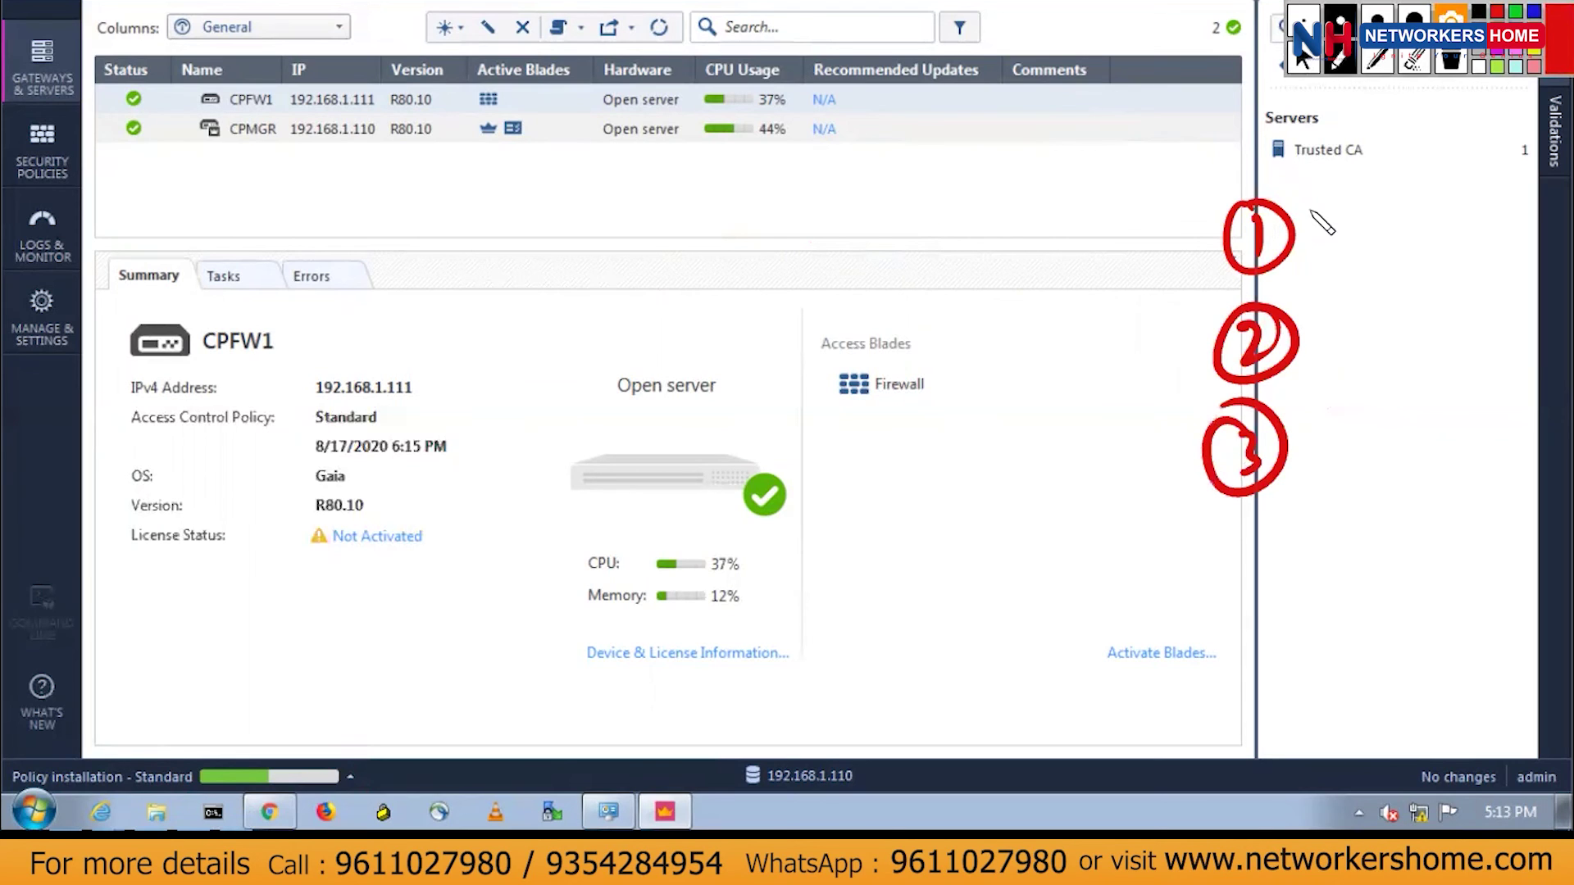
{"action": "mouse_move", "coordinate": [1341, 195]}
{"action": "left_mouse_down"}
{"action": "mouse_move", "coordinate": [1377, 215]}
{"action": "mouse_move", "coordinate": [1443, 207]}
{"action": "mouse_move", "coordinate": [1445, 188]}
{"action": "left_mouse_up"}
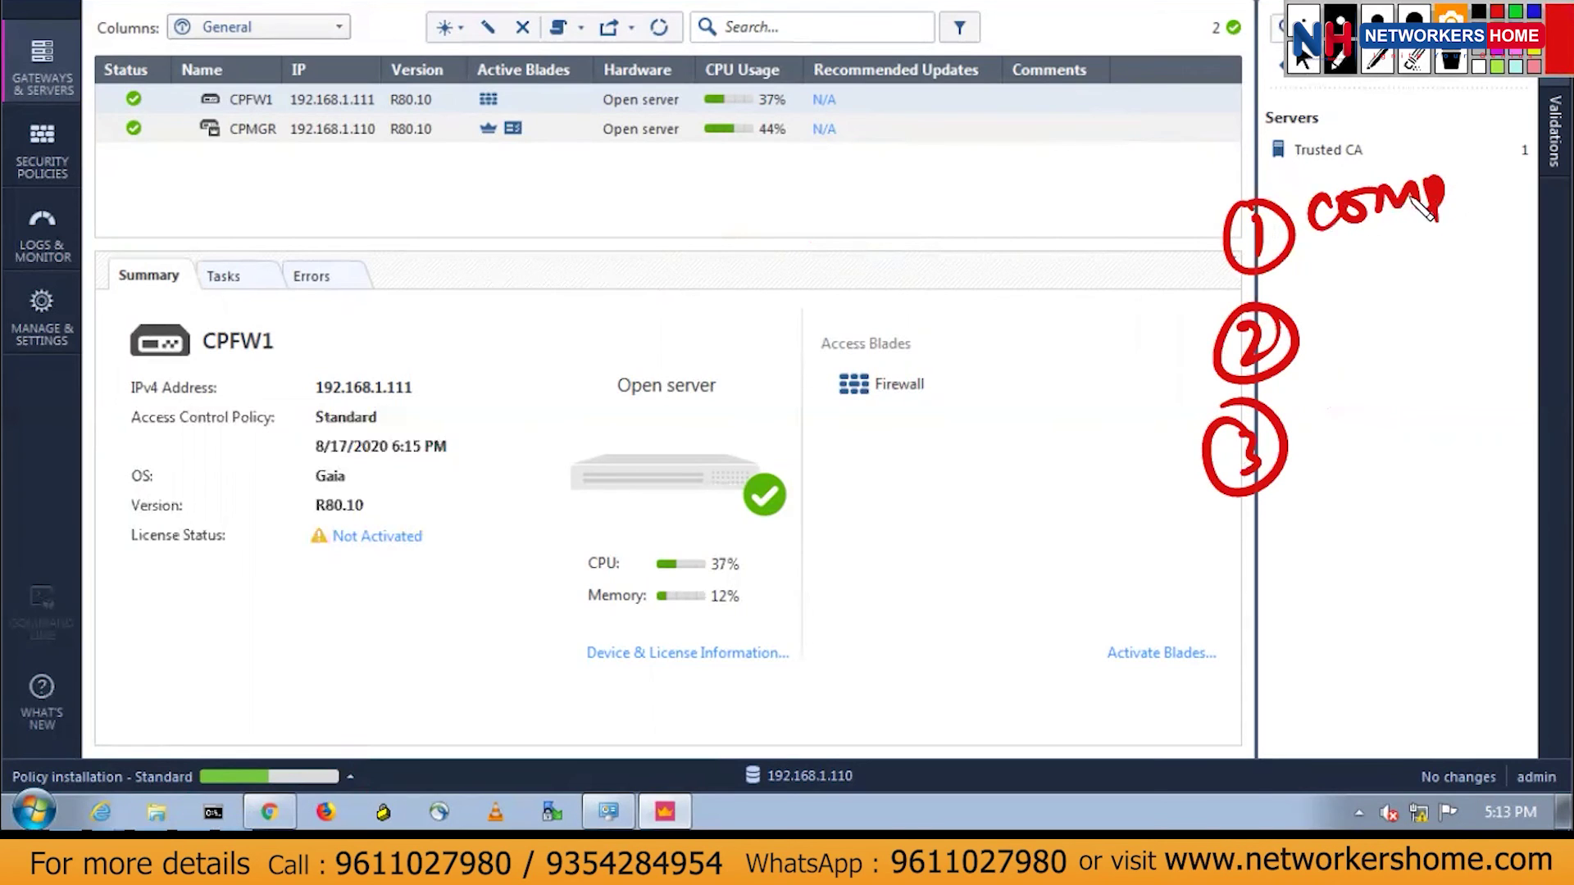
{"action": "mouse_move", "coordinate": [1331, 331]}
{"action": "left_mouse_down"}
{"action": "mouse_move", "coordinate": [1356, 355]}
{"action": "mouse_move", "coordinate": [1405, 321]}
{"action": "mouse_move", "coordinate": [1493, 321]}
{"action": "mouse_move", "coordinate": [1513, 280]}
{"action": "left_mouse_up"}
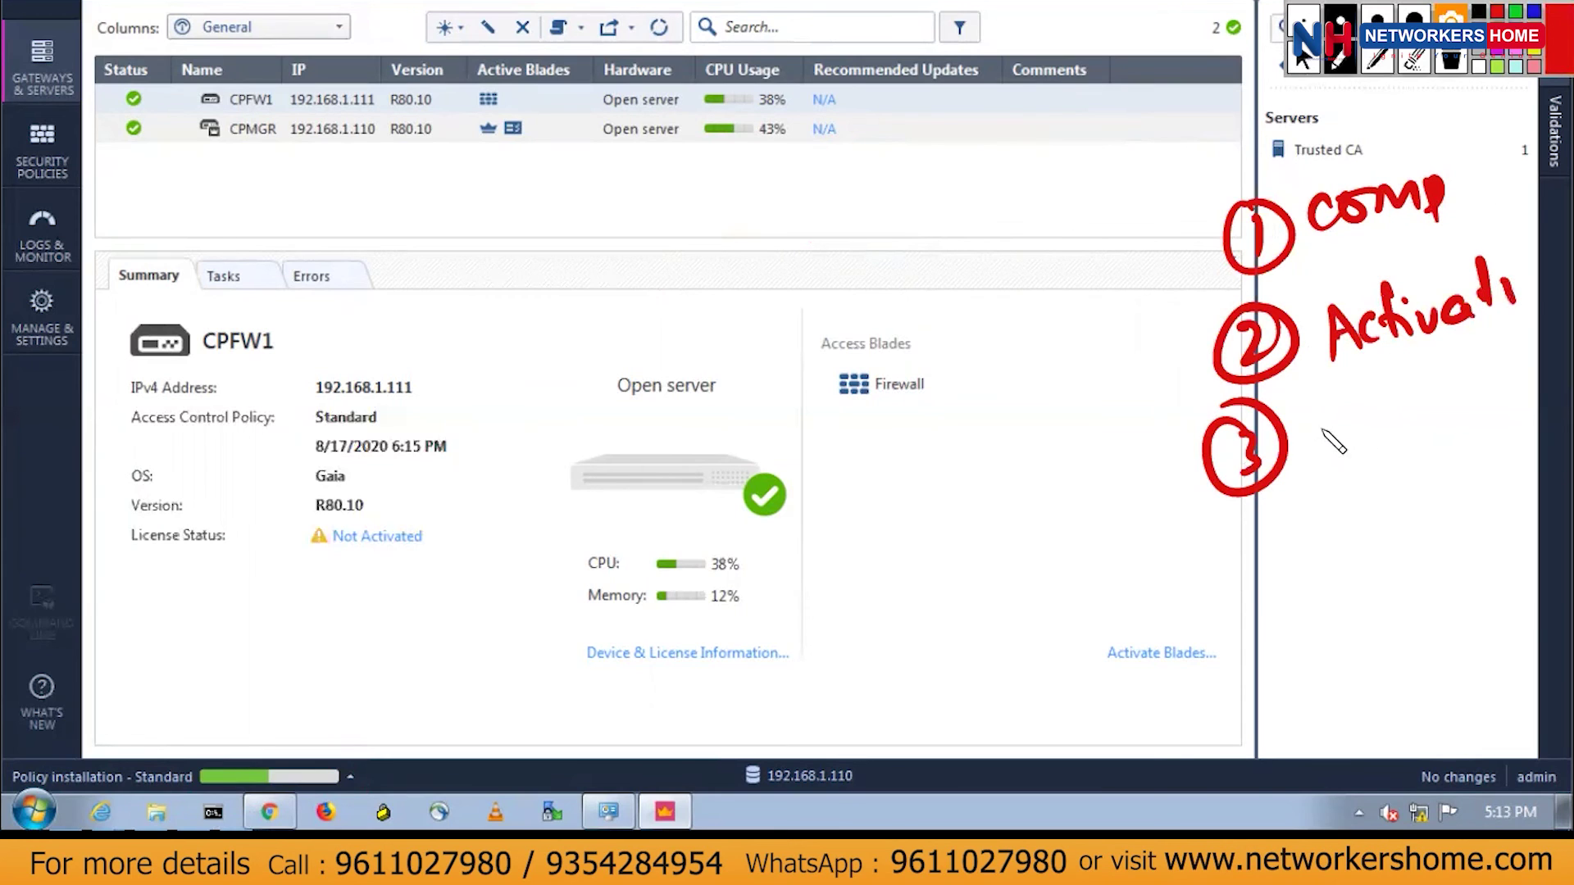
{"action": "mouse_move", "coordinate": [1327, 423]}
{"action": "left_mouse_down"}
{"action": "mouse_move", "coordinate": [1406, 395]}
{"action": "mouse_move", "coordinate": [1418, 418]}
{"action": "left_mouse_up"}
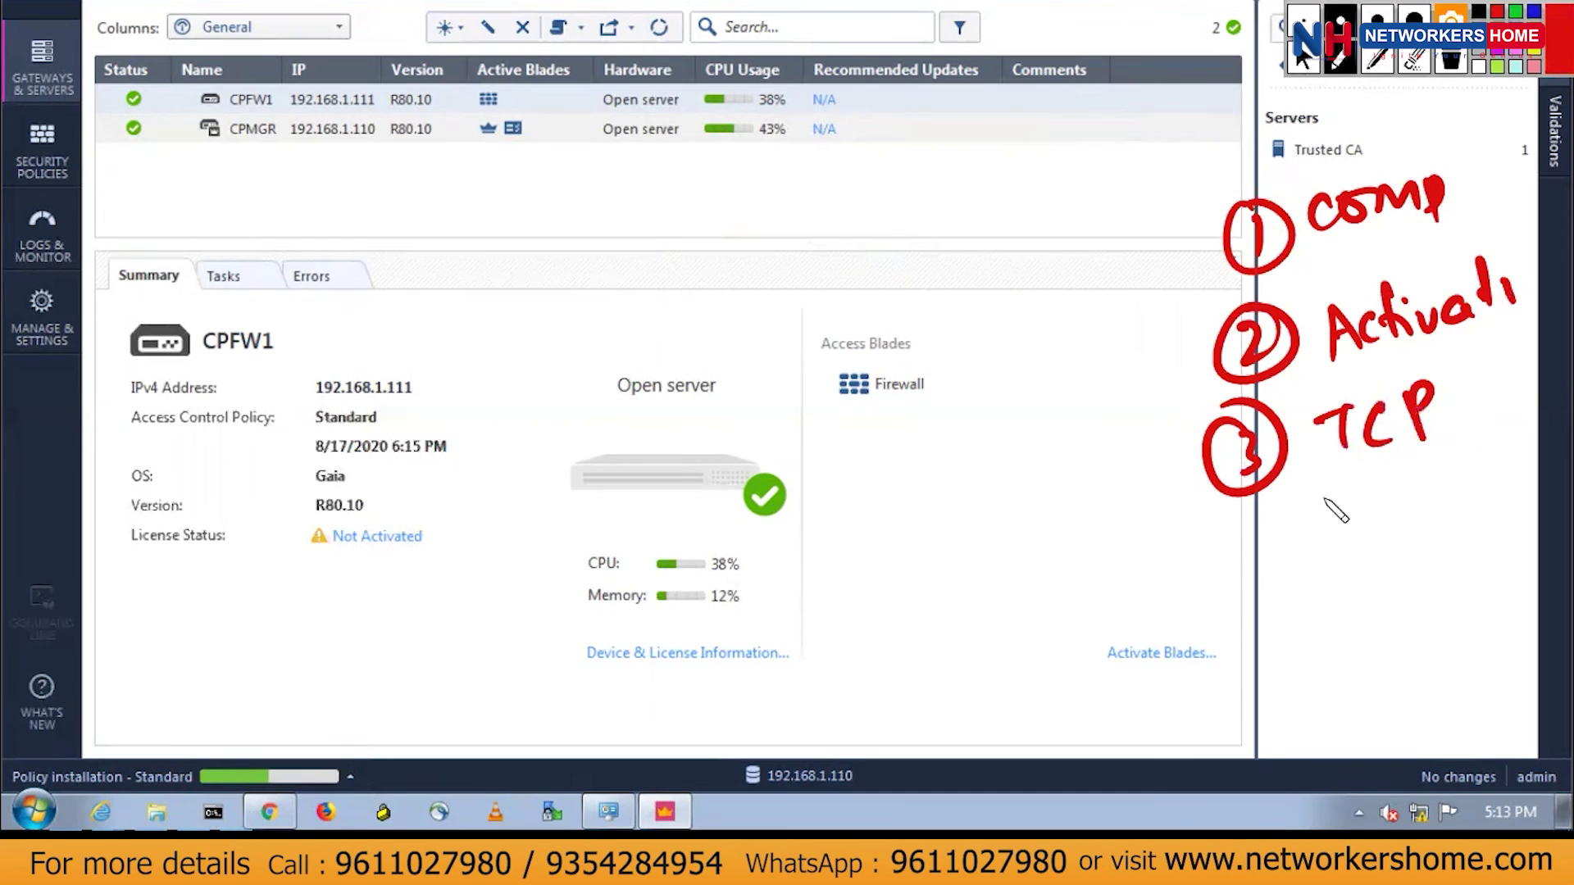
- Add item 4 Reset with notes, then show Recent Tasks with the Standard install at 50%
{"action": "mouse_move", "coordinate": [1260, 560]}
{"action": "left_mouse_down"}
{"action": "mouse_move", "coordinate": [1257, 623]}
{"action": "mouse_move", "coordinate": [1272, 559]}
{"action": "left_mouse_up"}
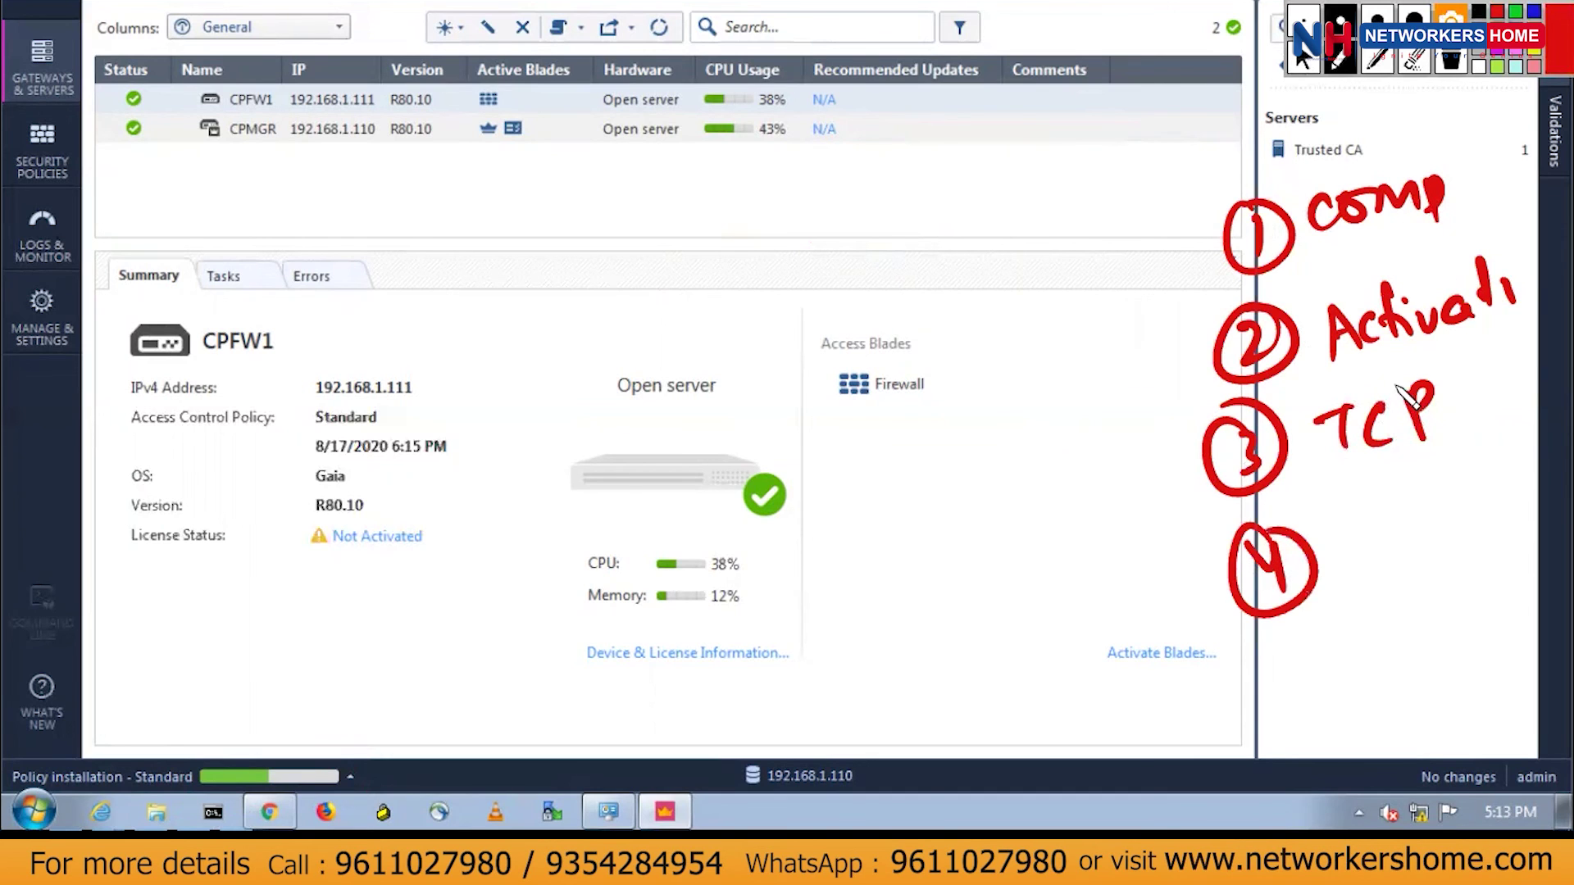
{"action": "mouse_move", "coordinate": [1459, 351]}
{"action": "left_mouse_down"}
{"action": "mouse_move", "coordinate": [1517, 348]}
{"action": "mouse_move", "coordinate": [1535, 323]}
{"action": "left_mouse_up"}
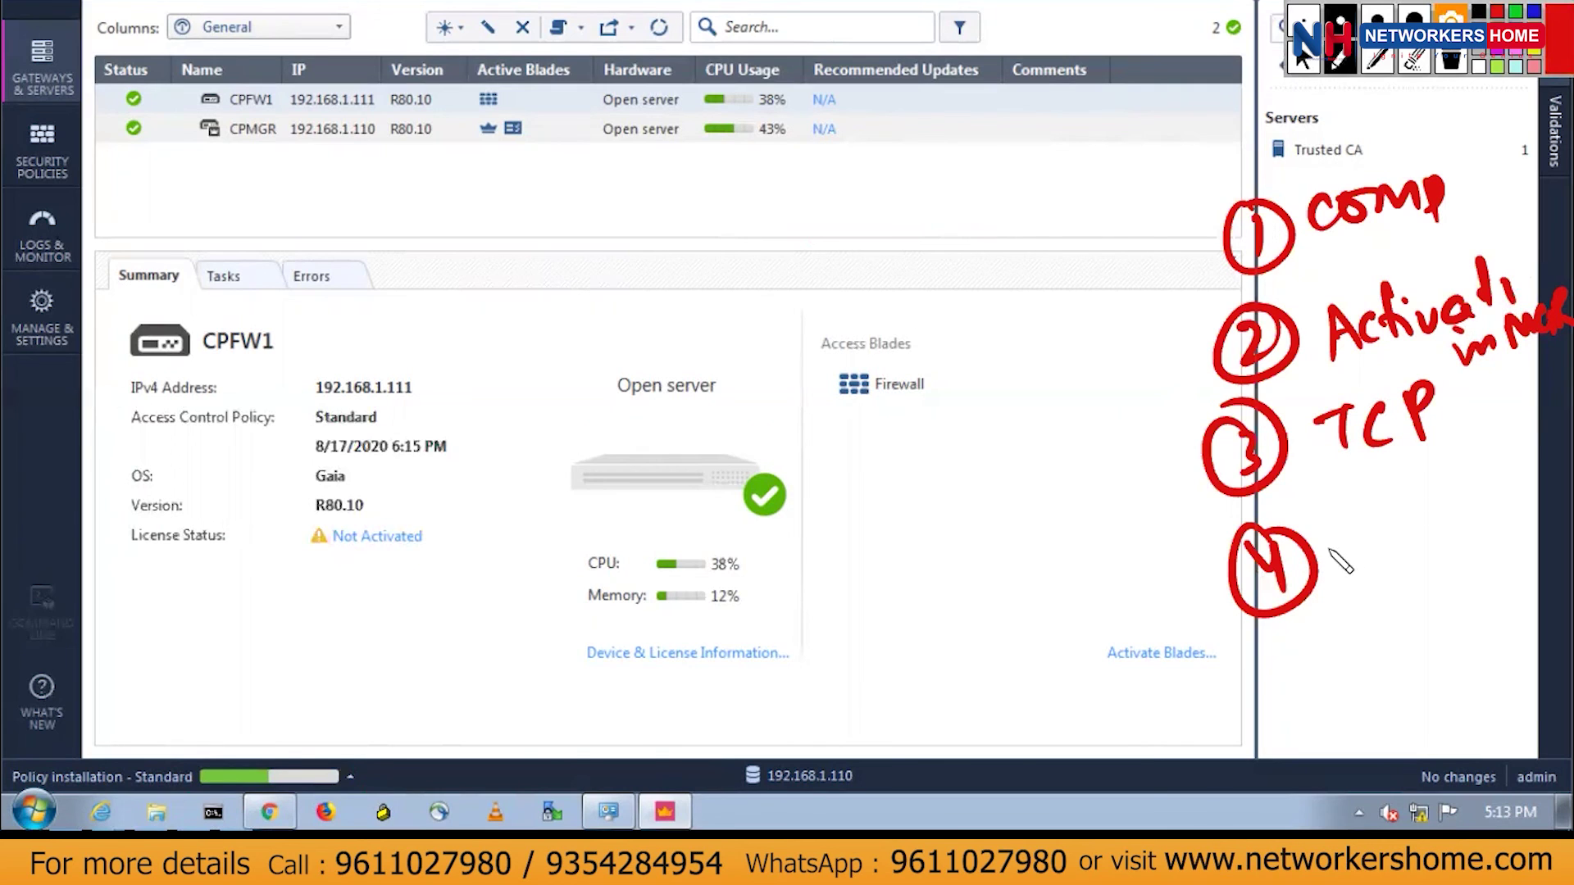
{"action": "mouse_move", "coordinate": [1341, 557]}
{"action": "left_mouse_down"}
{"action": "mouse_move", "coordinate": [1370, 579]}
{"action": "mouse_move", "coordinate": [1473, 519]}
{"action": "left_mouse_up"}
{"action": "mouse_move", "coordinate": [1339, 623]}
{"action": "left_mouse_down"}
{"action": "mouse_move", "coordinate": [1374, 606]}
{"action": "mouse_move", "coordinate": [1403, 623]}
{"action": "mouse_move", "coordinate": [1393, 602]}
{"action": "mouse_move", "coordinate": [1417, 607]}
{"action": "mouse_move", "coordinate": [1479, 566]}
{"action": "left_mouse_up"}
{"action": "left_click_drag", "start_coordinate": [1362, 665], "coordinate": [1415, 641]}
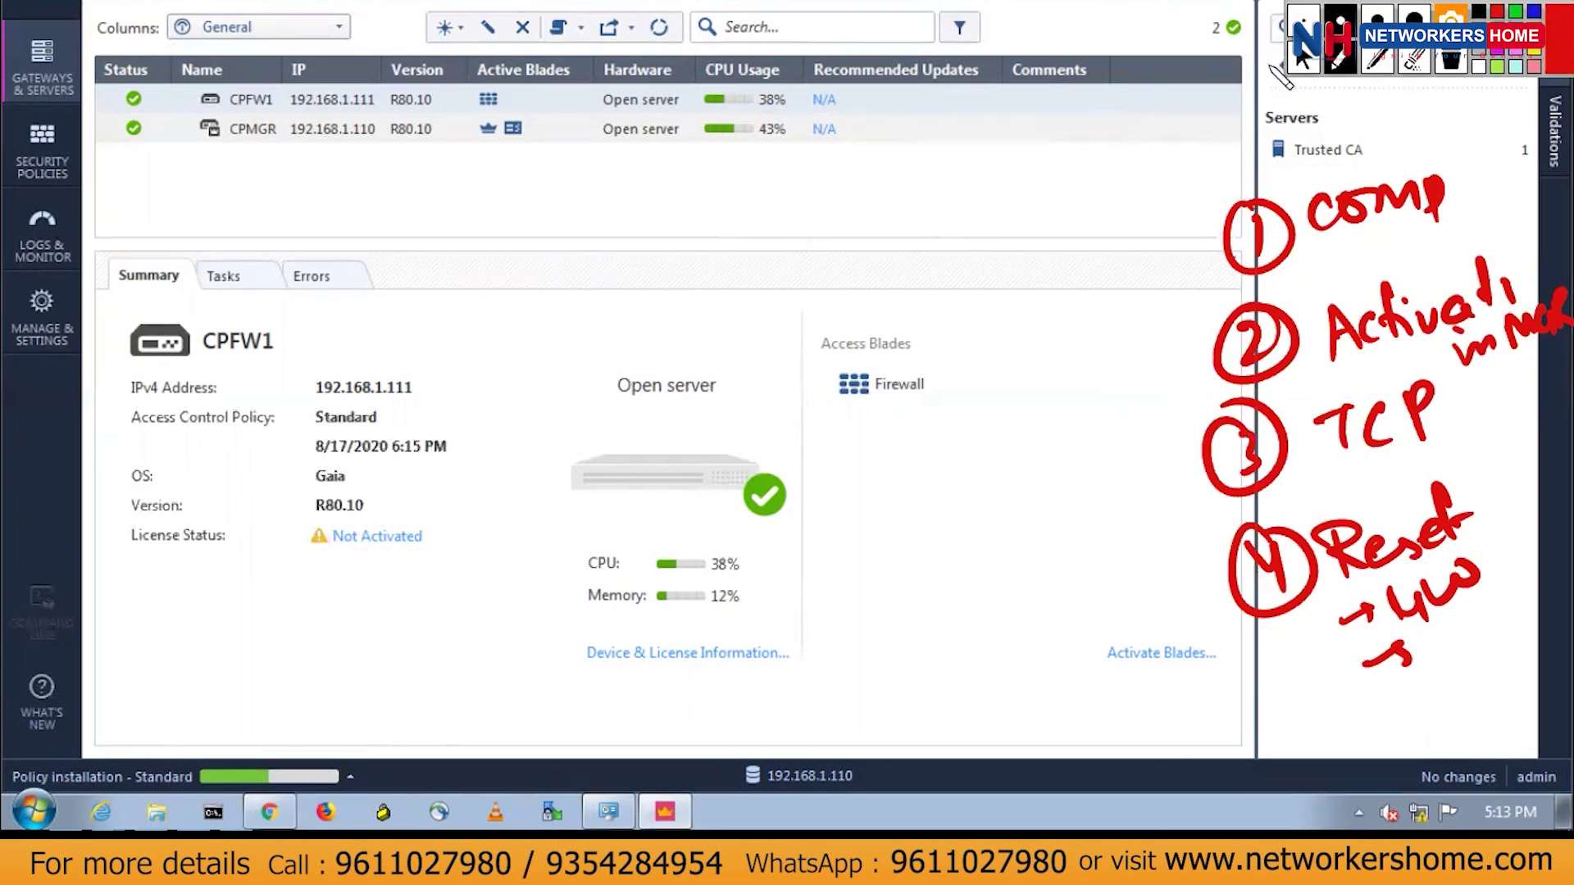
{"action": "left_click", "coordinate": [1293, 69]}
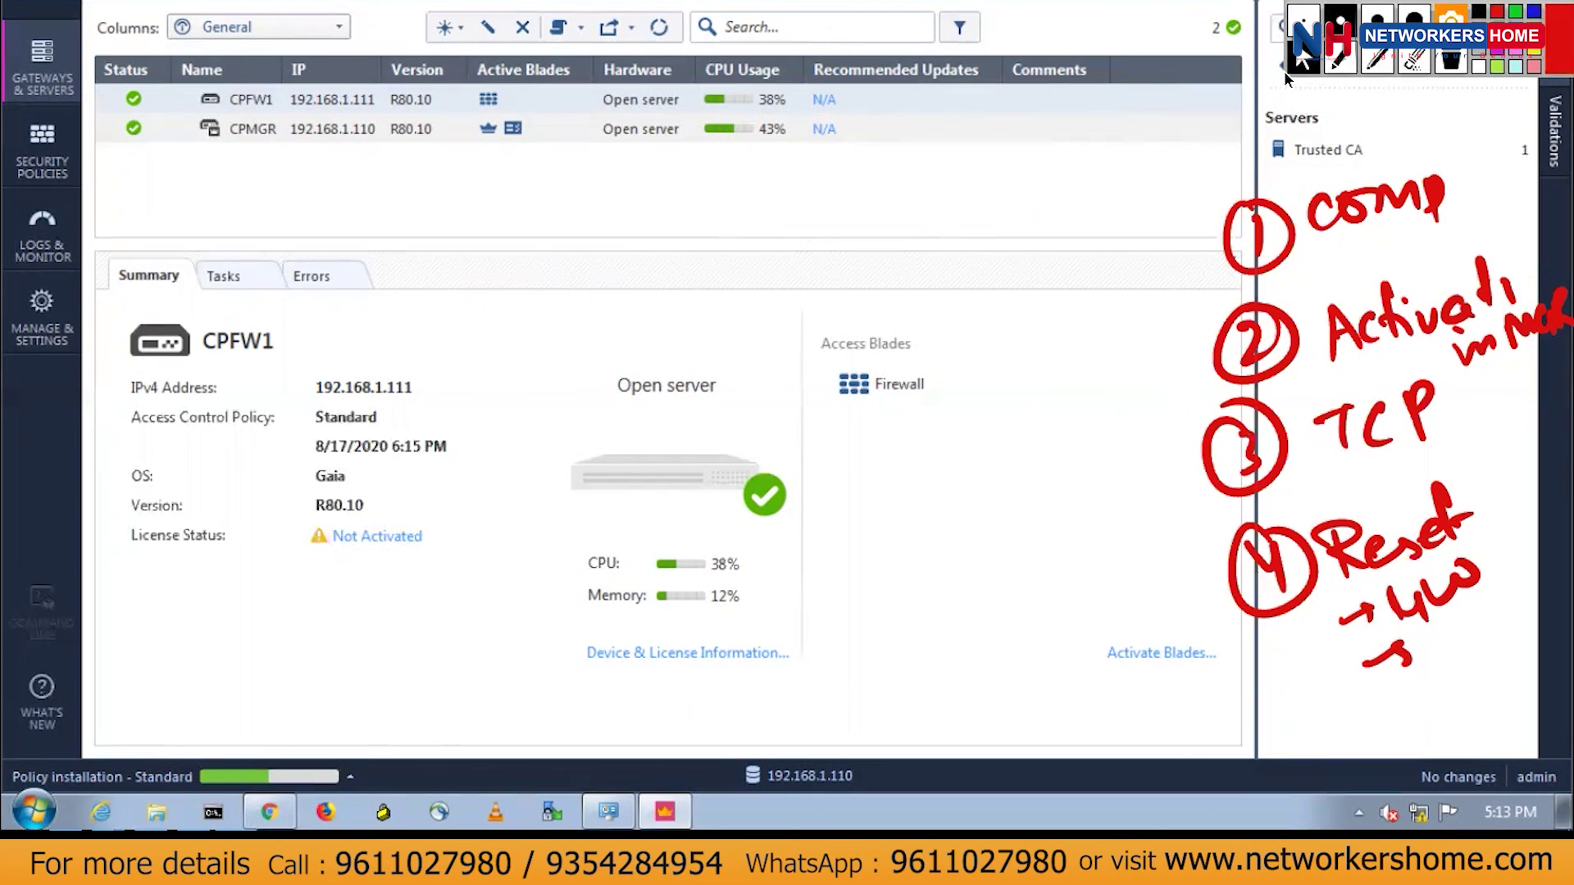
{"action": "left_click", "coordinate": [350, 776]}
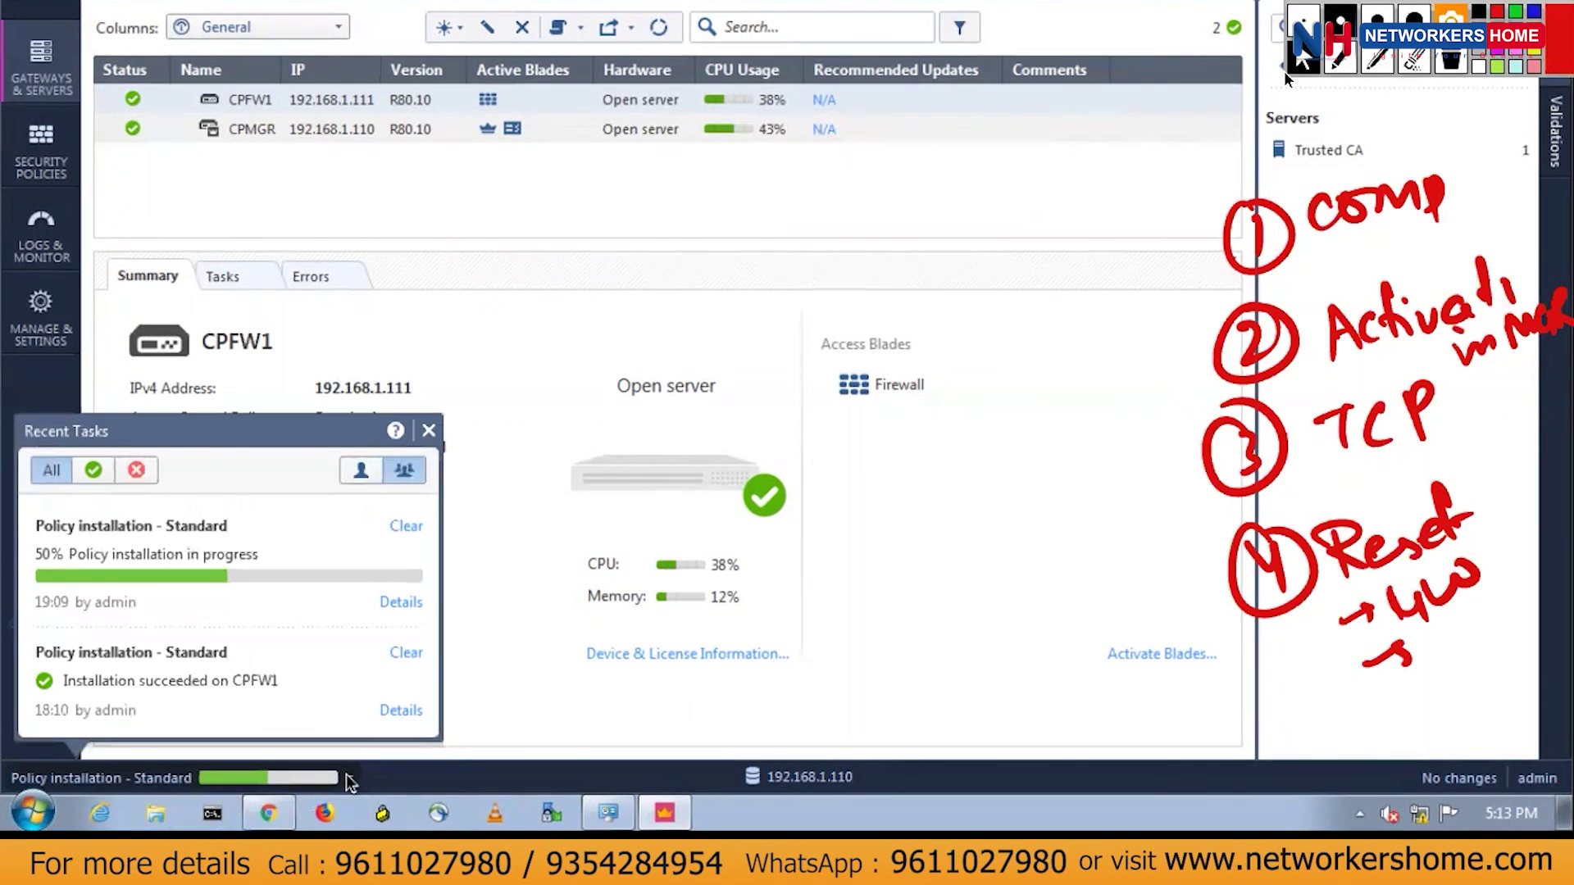
- Review the succeeded CPFW1 install details, showing an anti-spoofing warning, and close them
{"action": "left_click", "coordinate": [404, 712]}
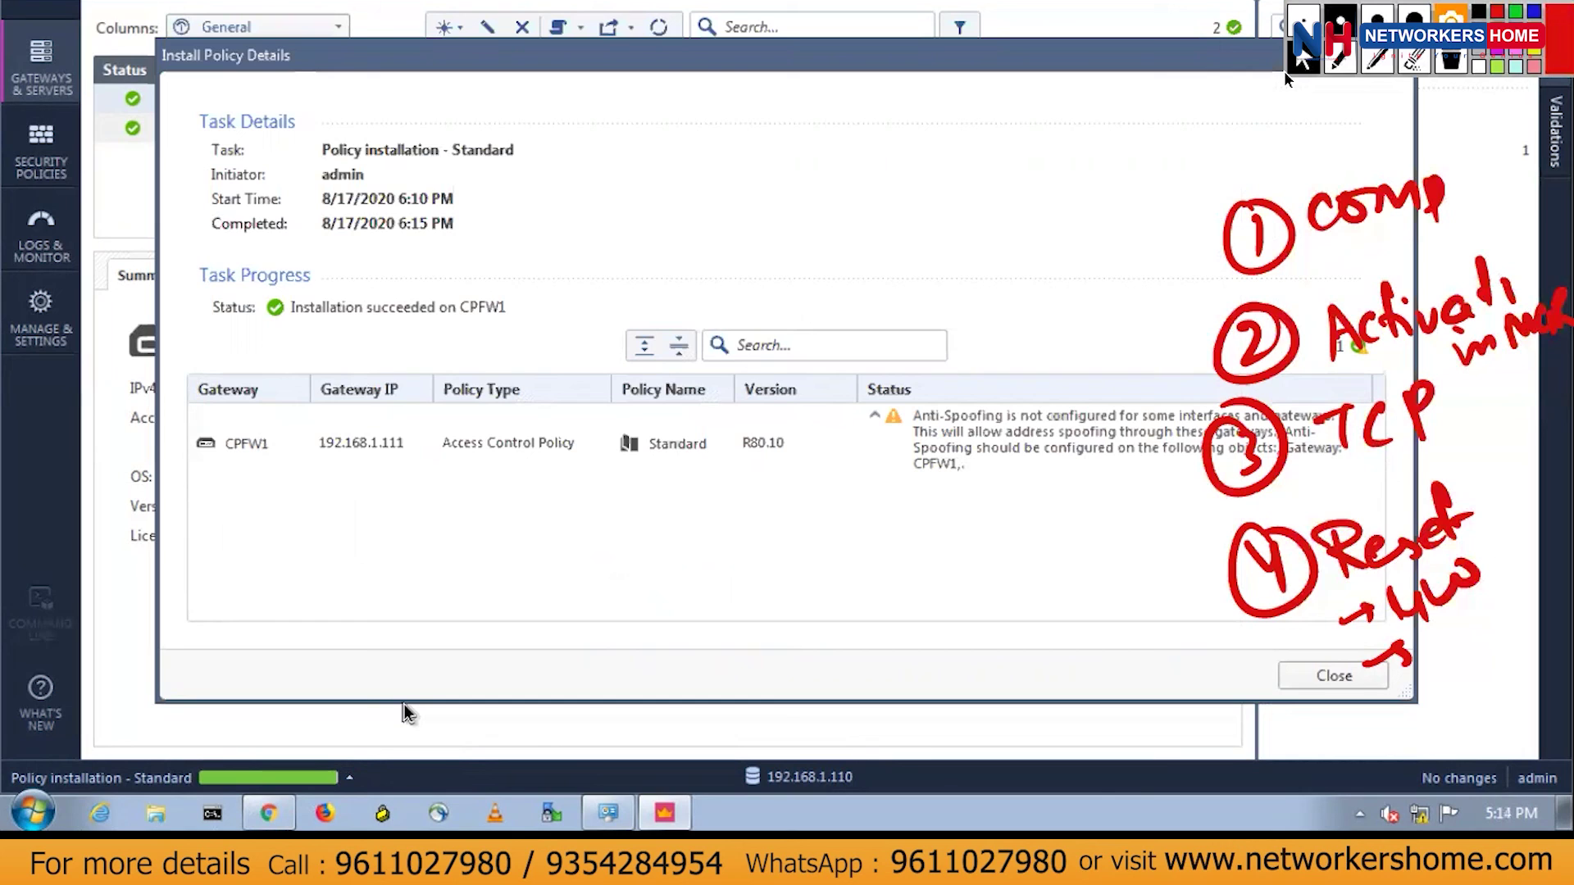
{"action": "left_click", "coordinate": [1315, 675]}
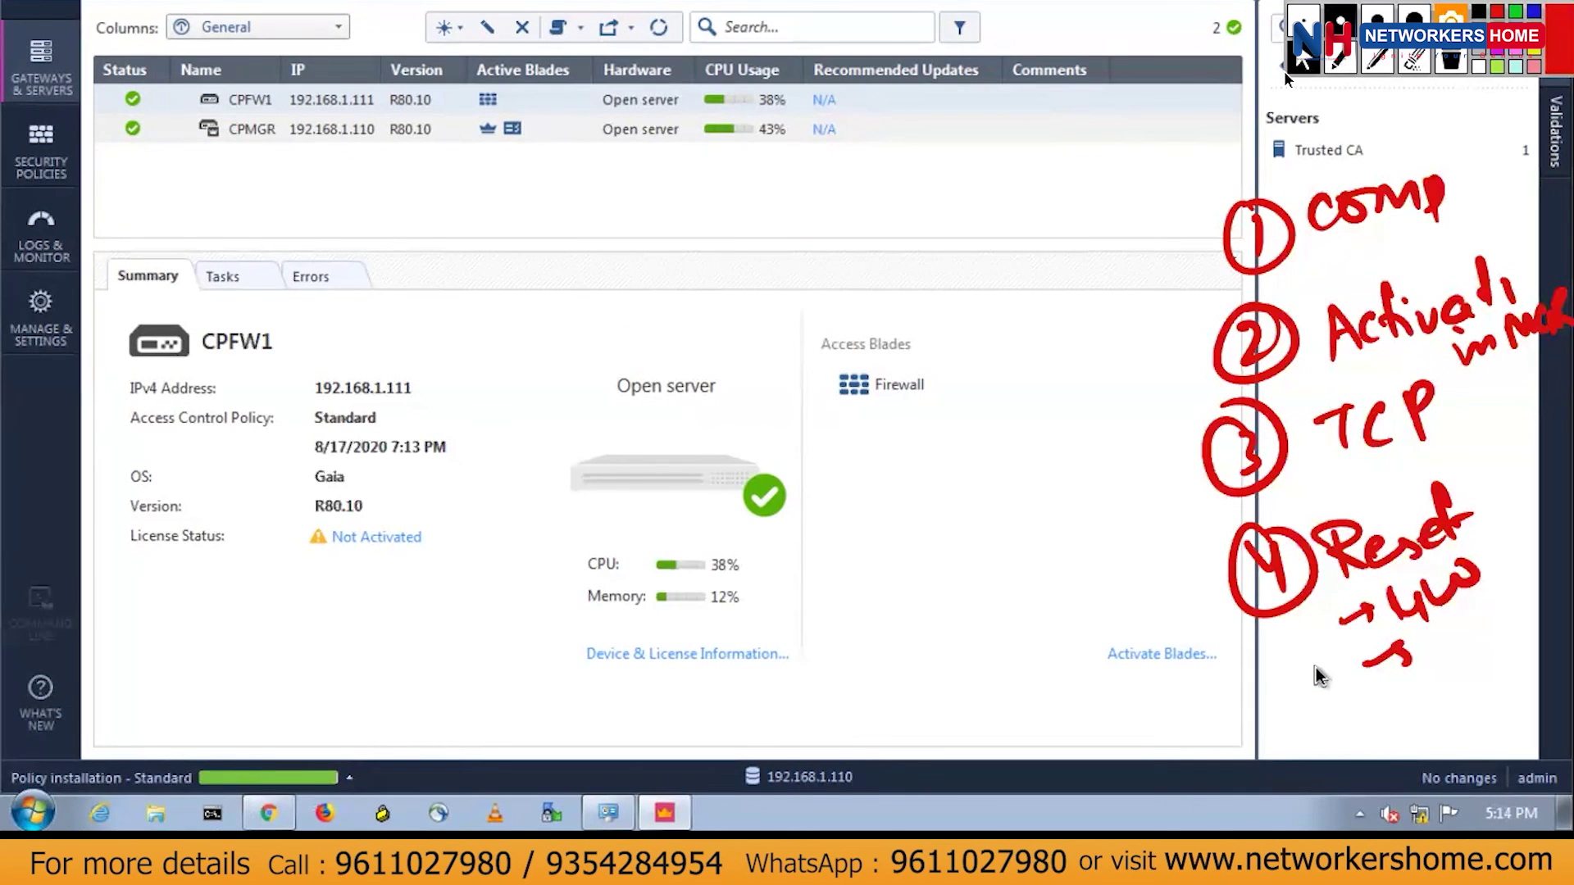